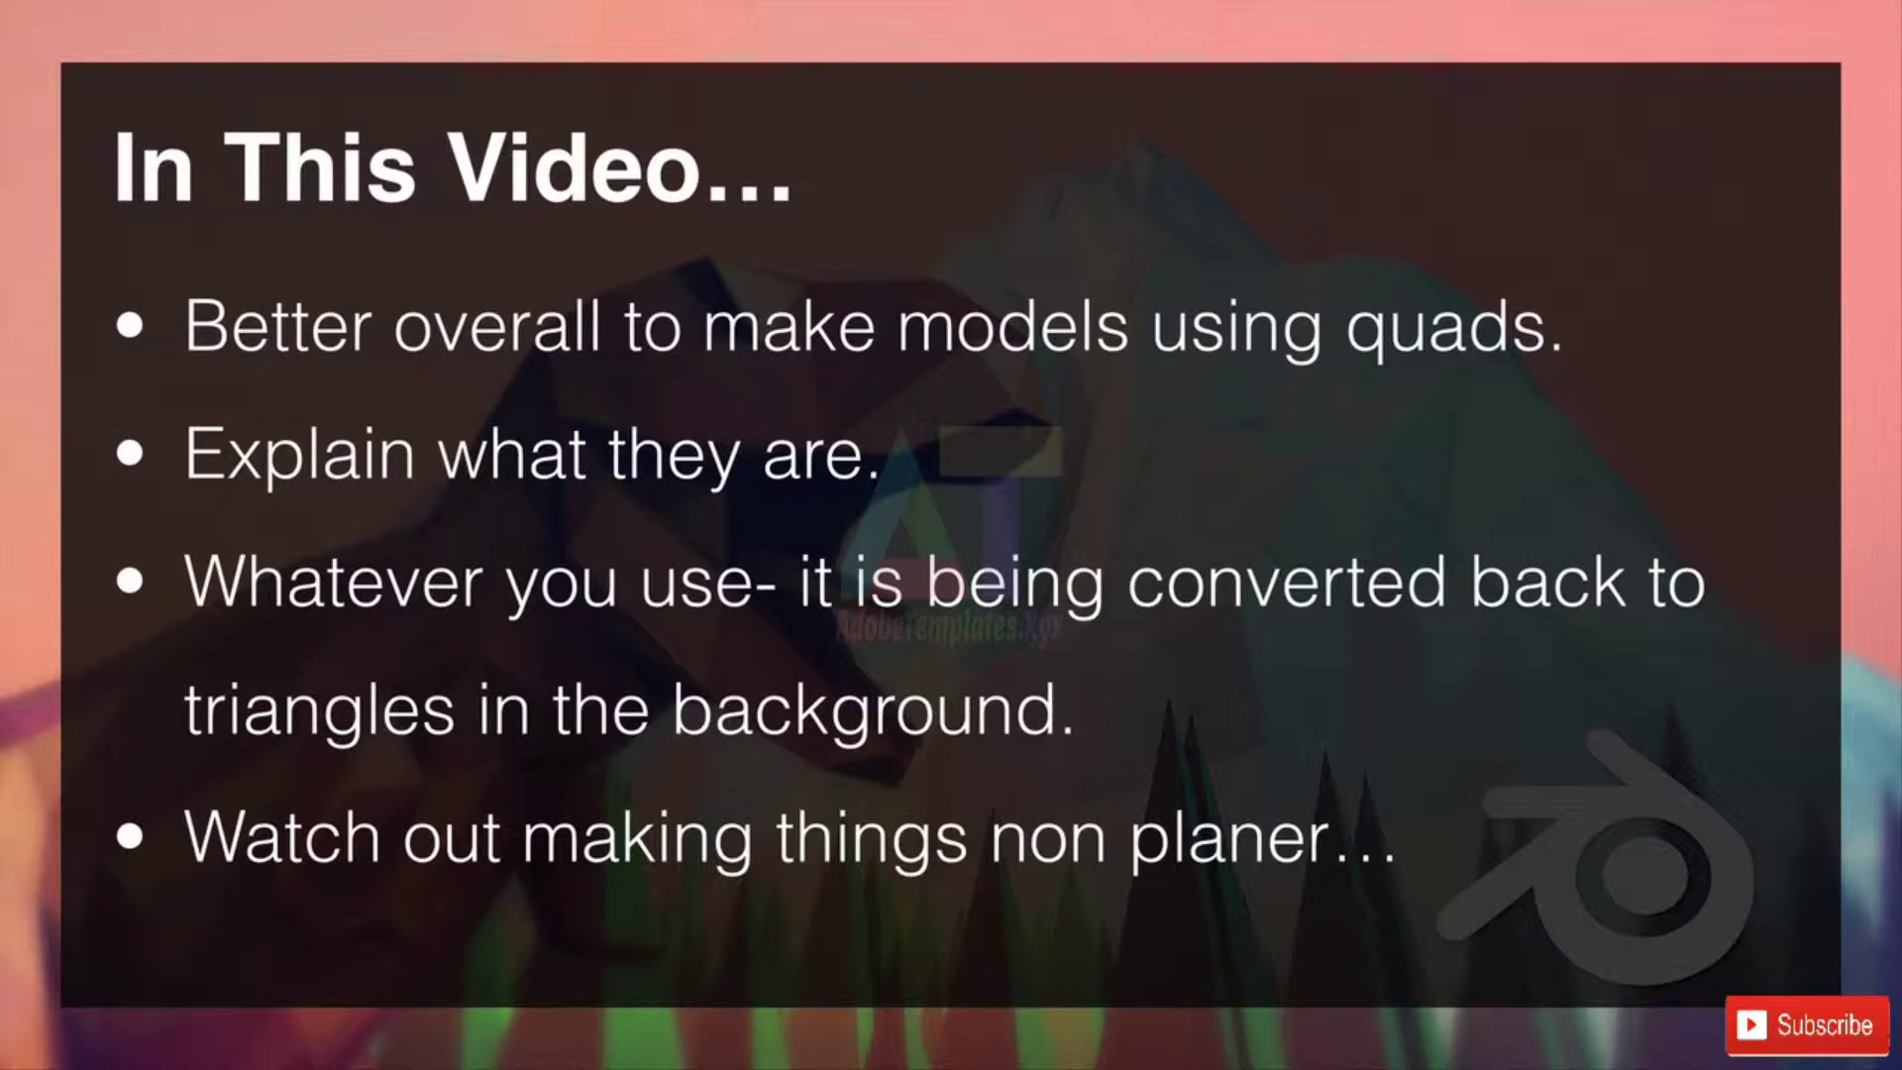
- Advance to the 'What Are they?' slide comparing triangles, quads and NGons
{"action": "key", "text": "Right"}
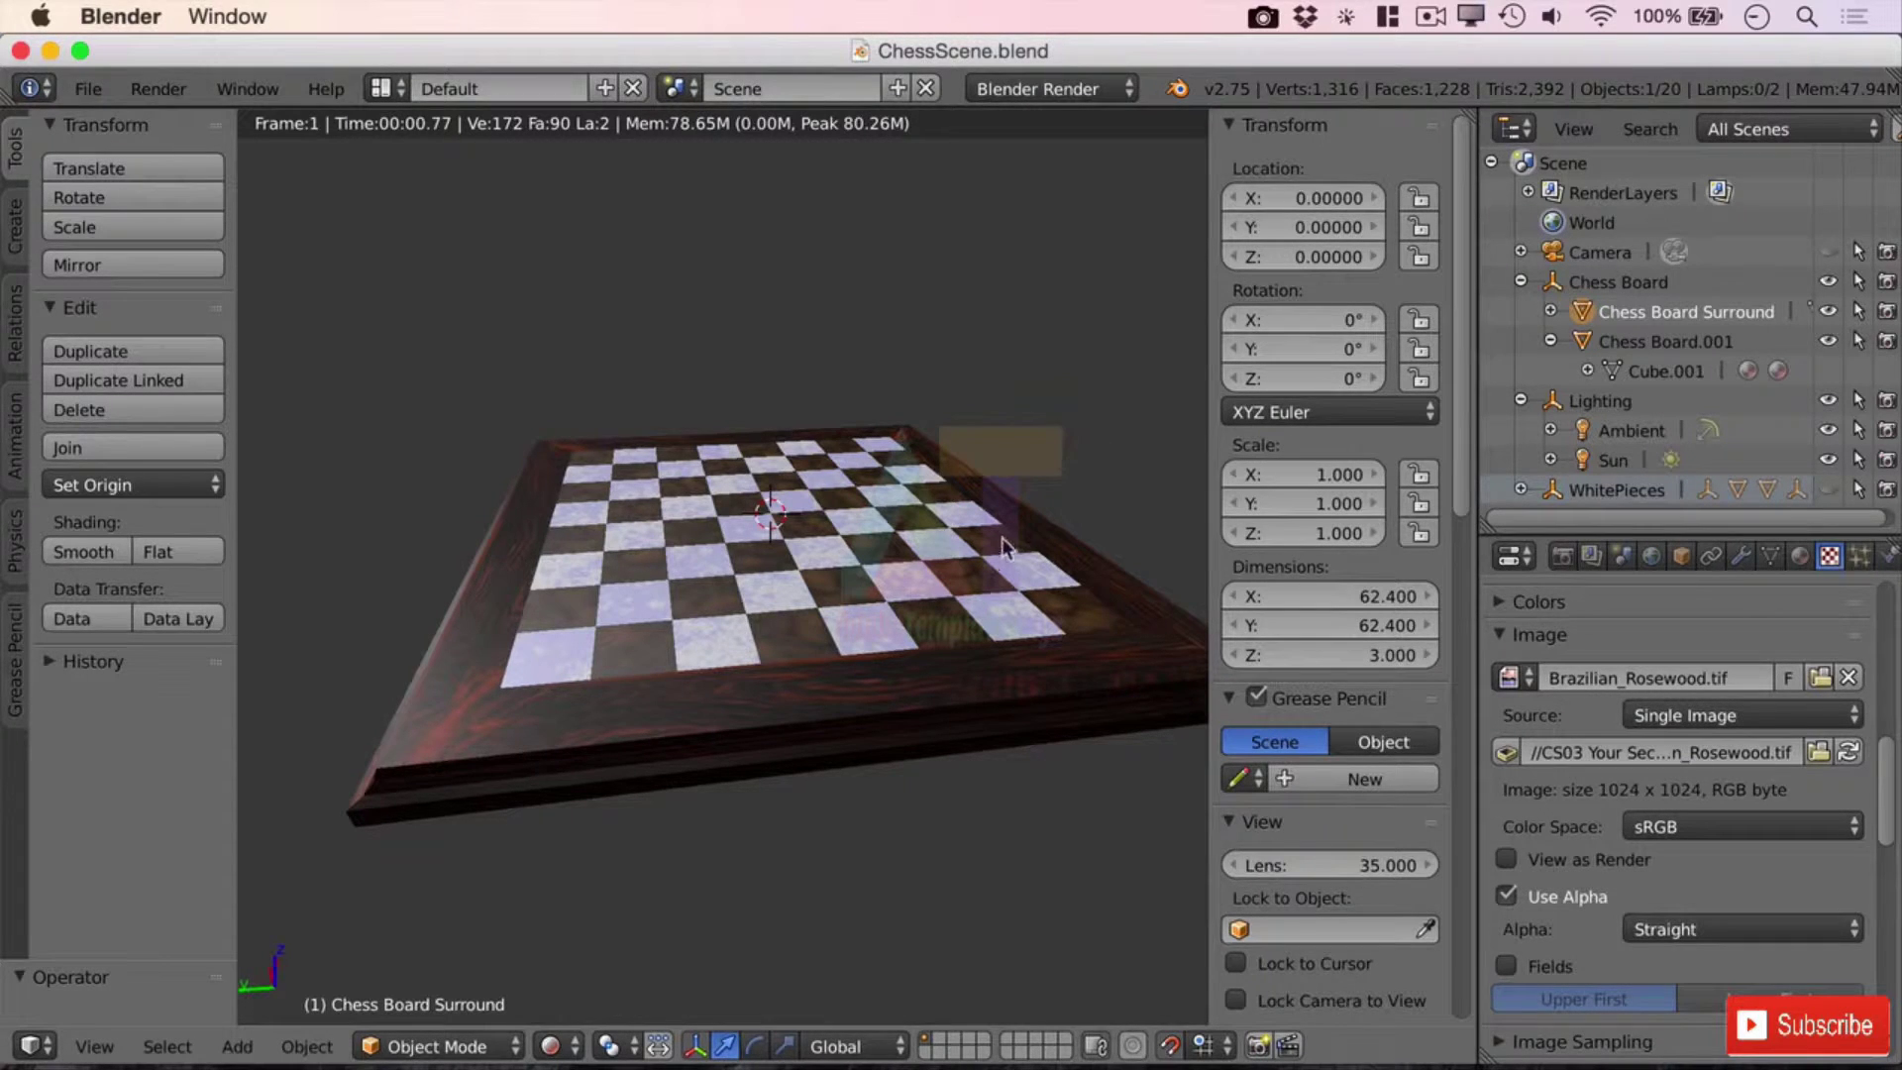
- Switch the chess board viewport to Solid shading, briefly toggling wireframe with Z and back
{"action": "middle_click_drag", "start_coordinate": [990, 540], "coordinate": [900, 586]}
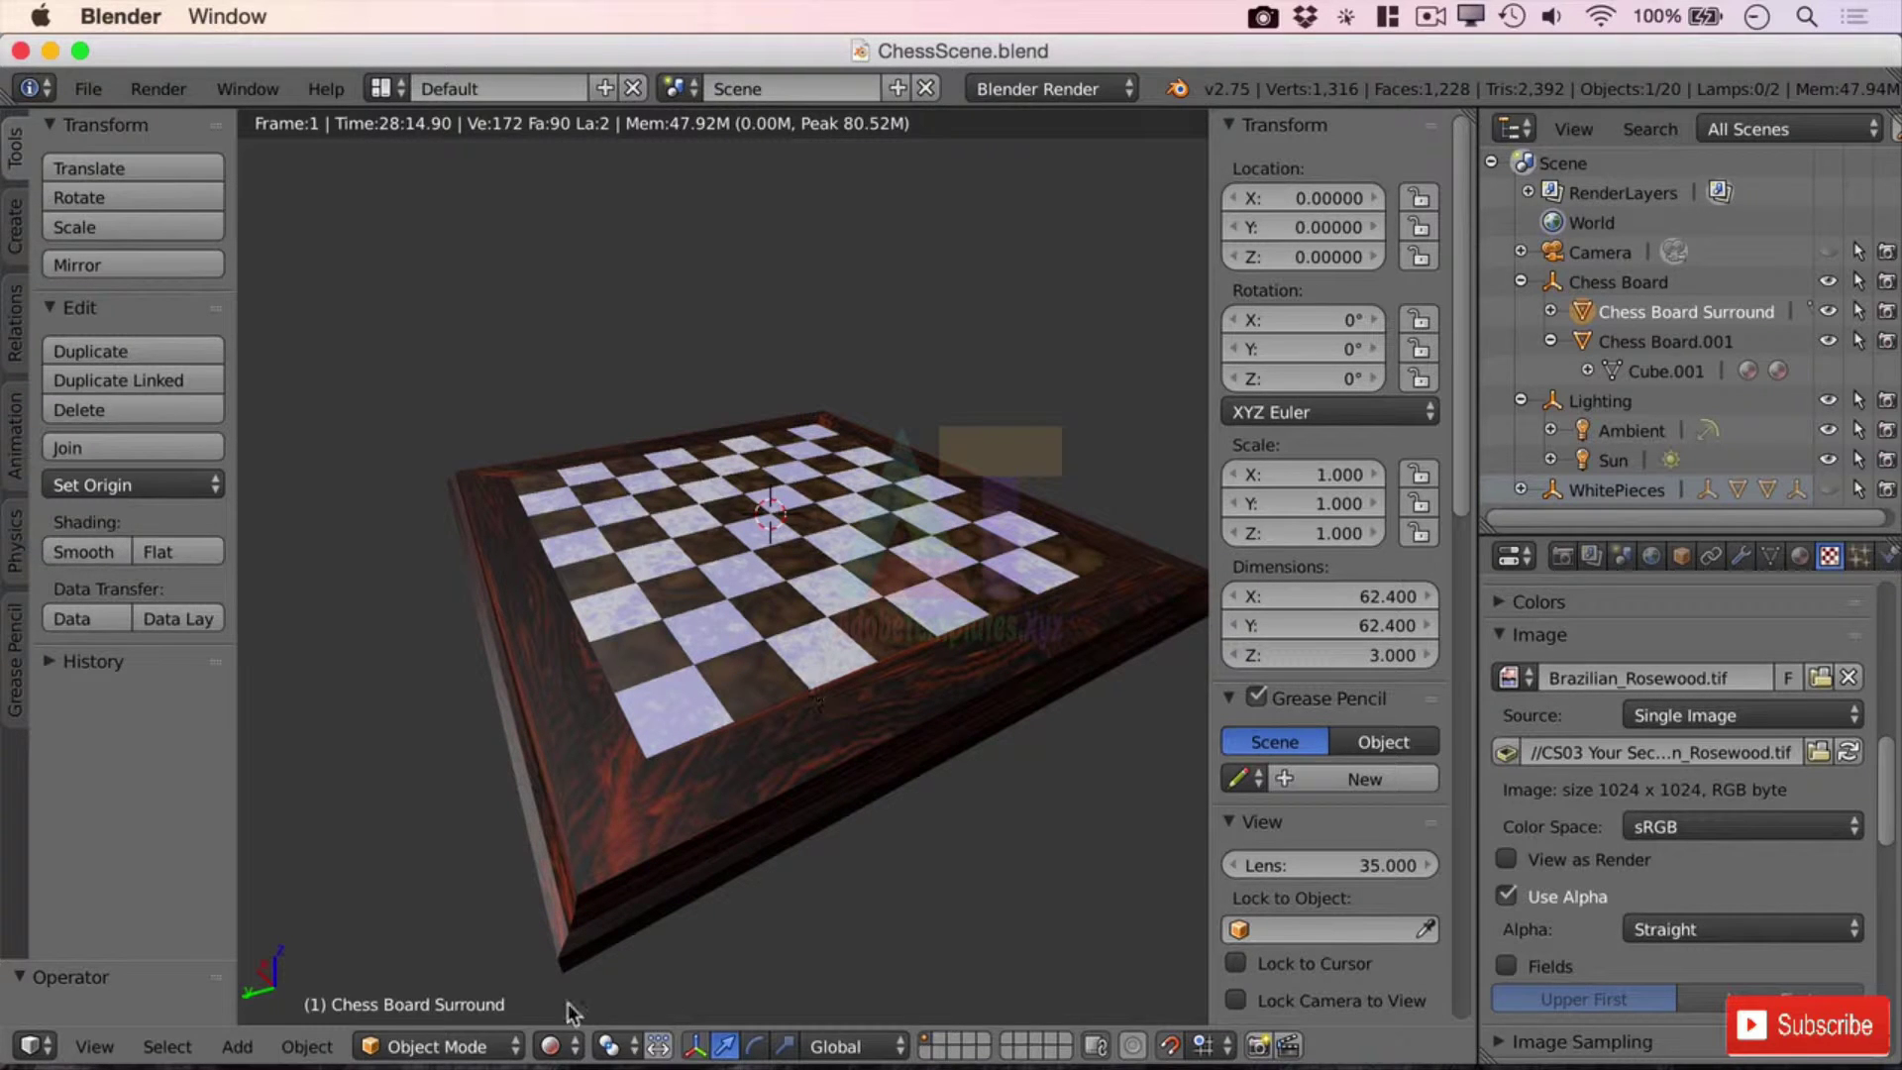
{"action": "left_click", "coordinate": [550, 1046]}
{"action": "left_click", "coordinate": [624, 945]}
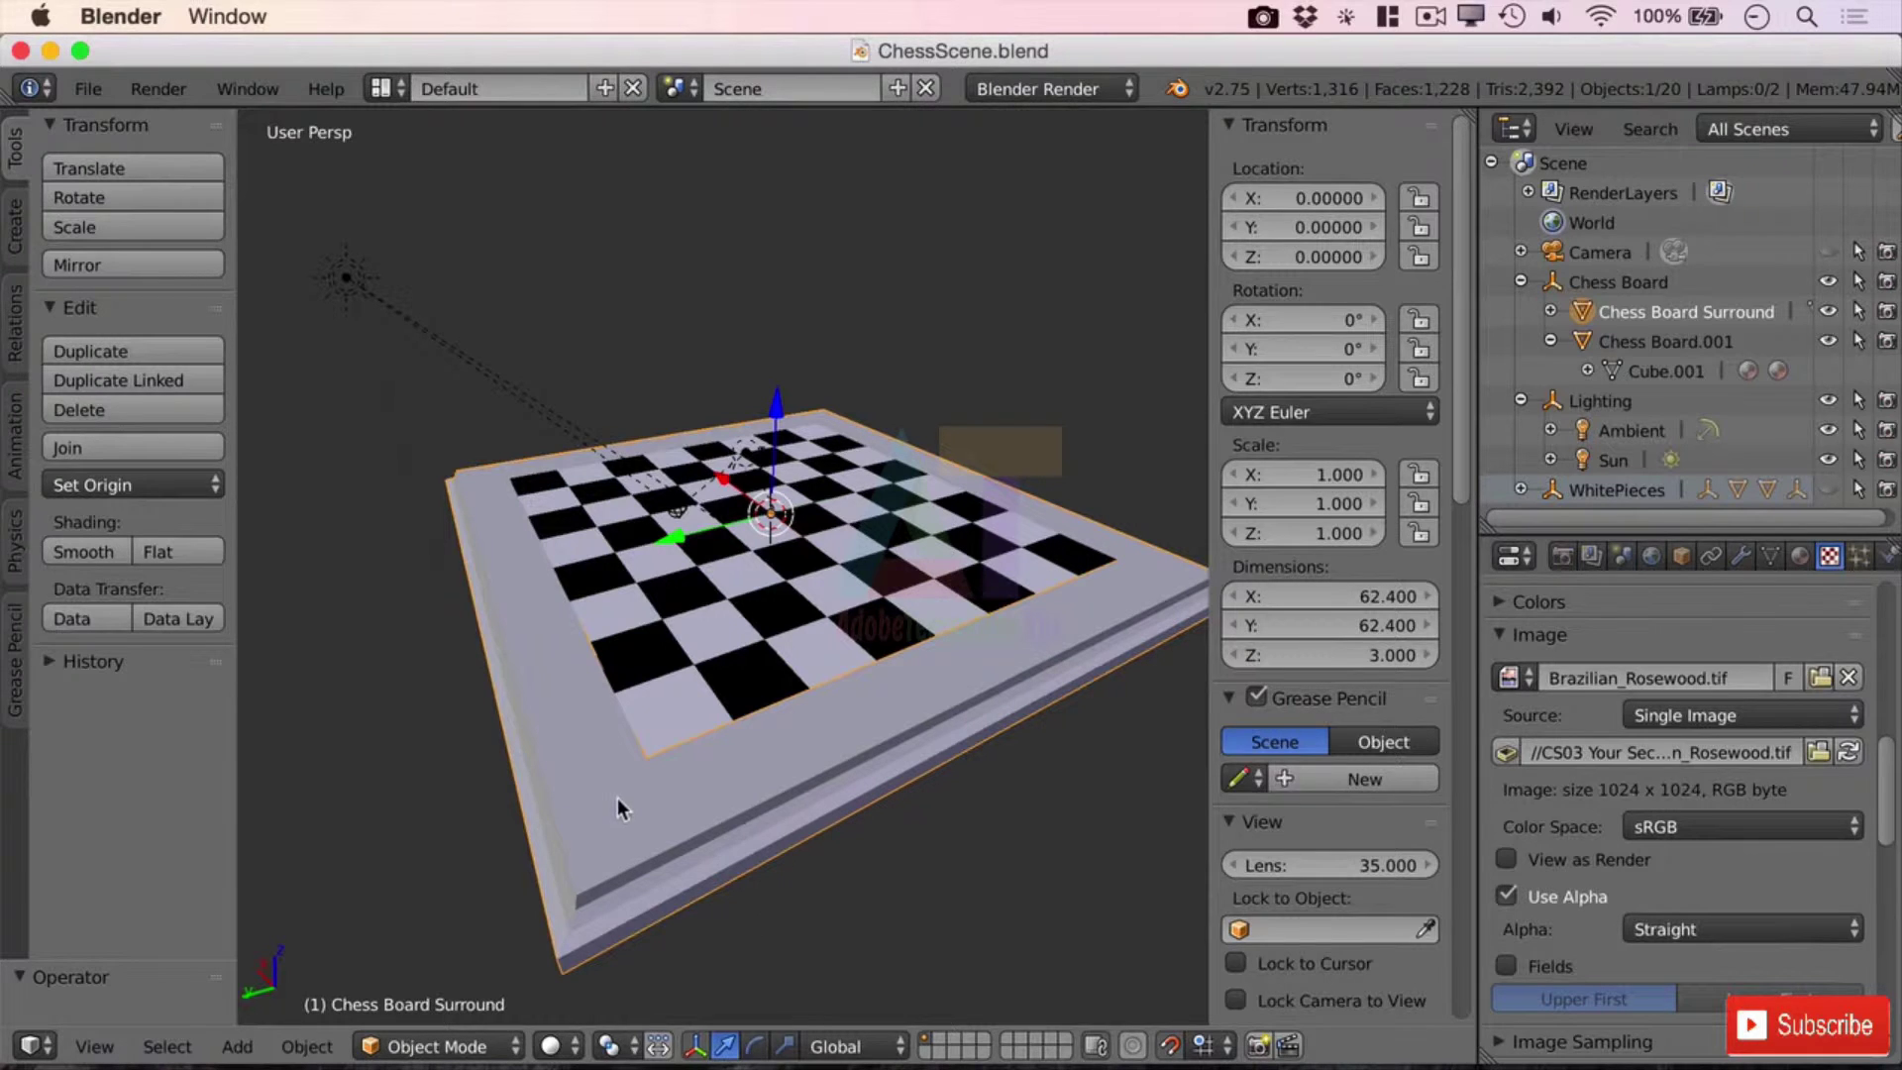
{"action": "key", "text": "z"}
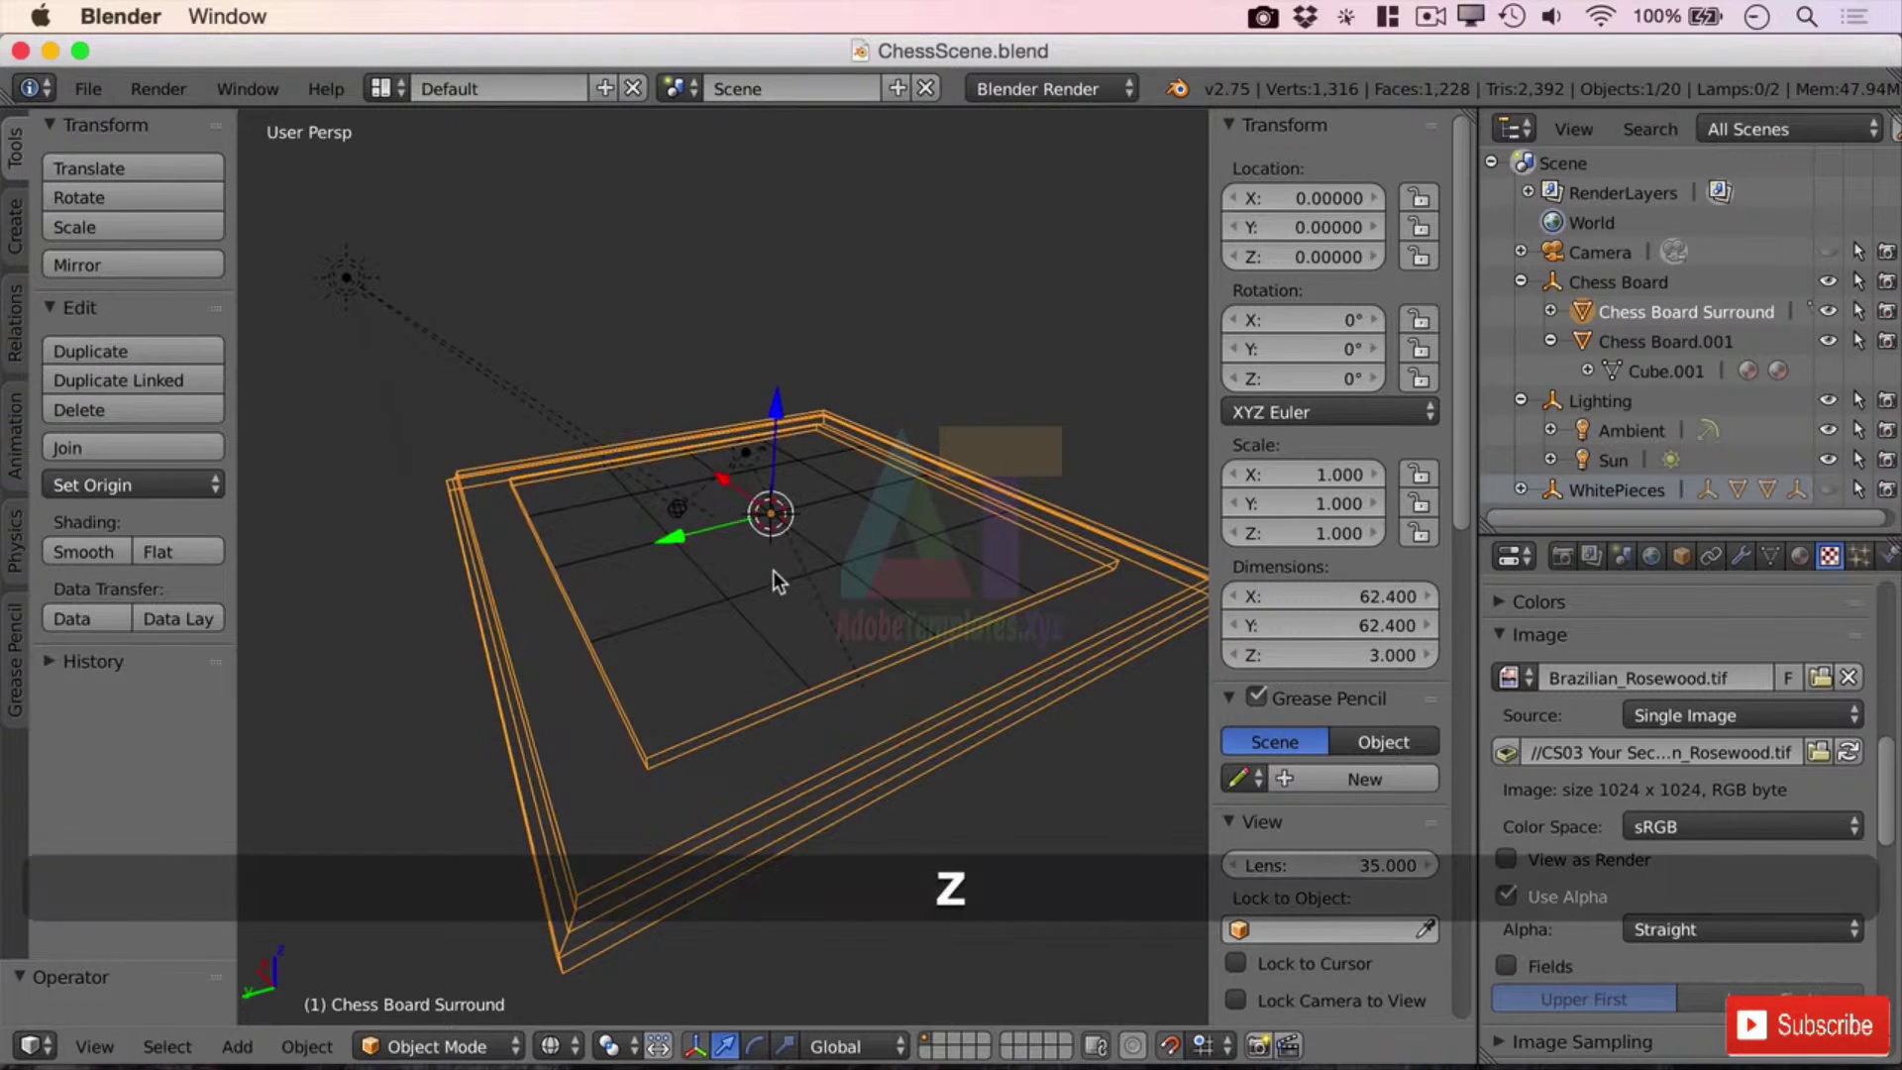
{"action": "key", "text": "z"}
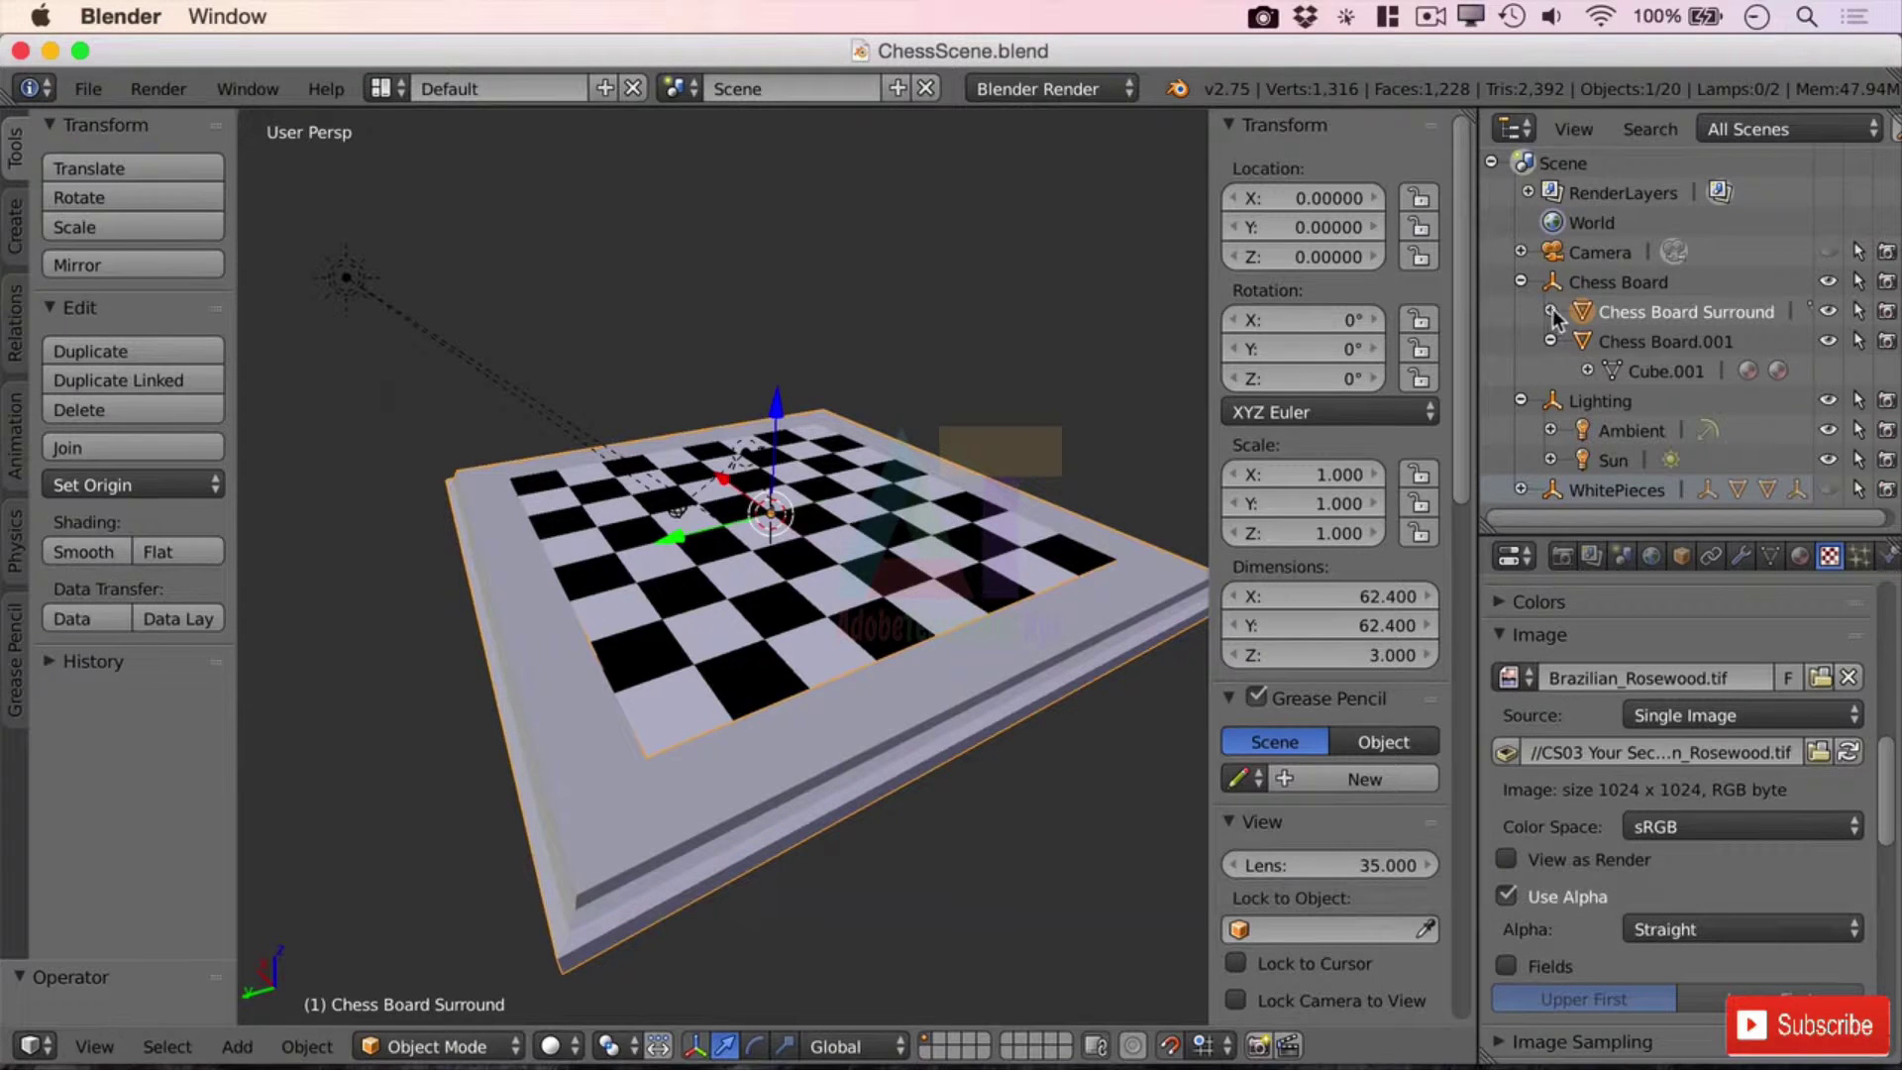
- Edit the Chess Board Surround mesh with the checkerboard squares and Ambient and Sun lamps hidden
{"action": "key", "text": "Tab"}
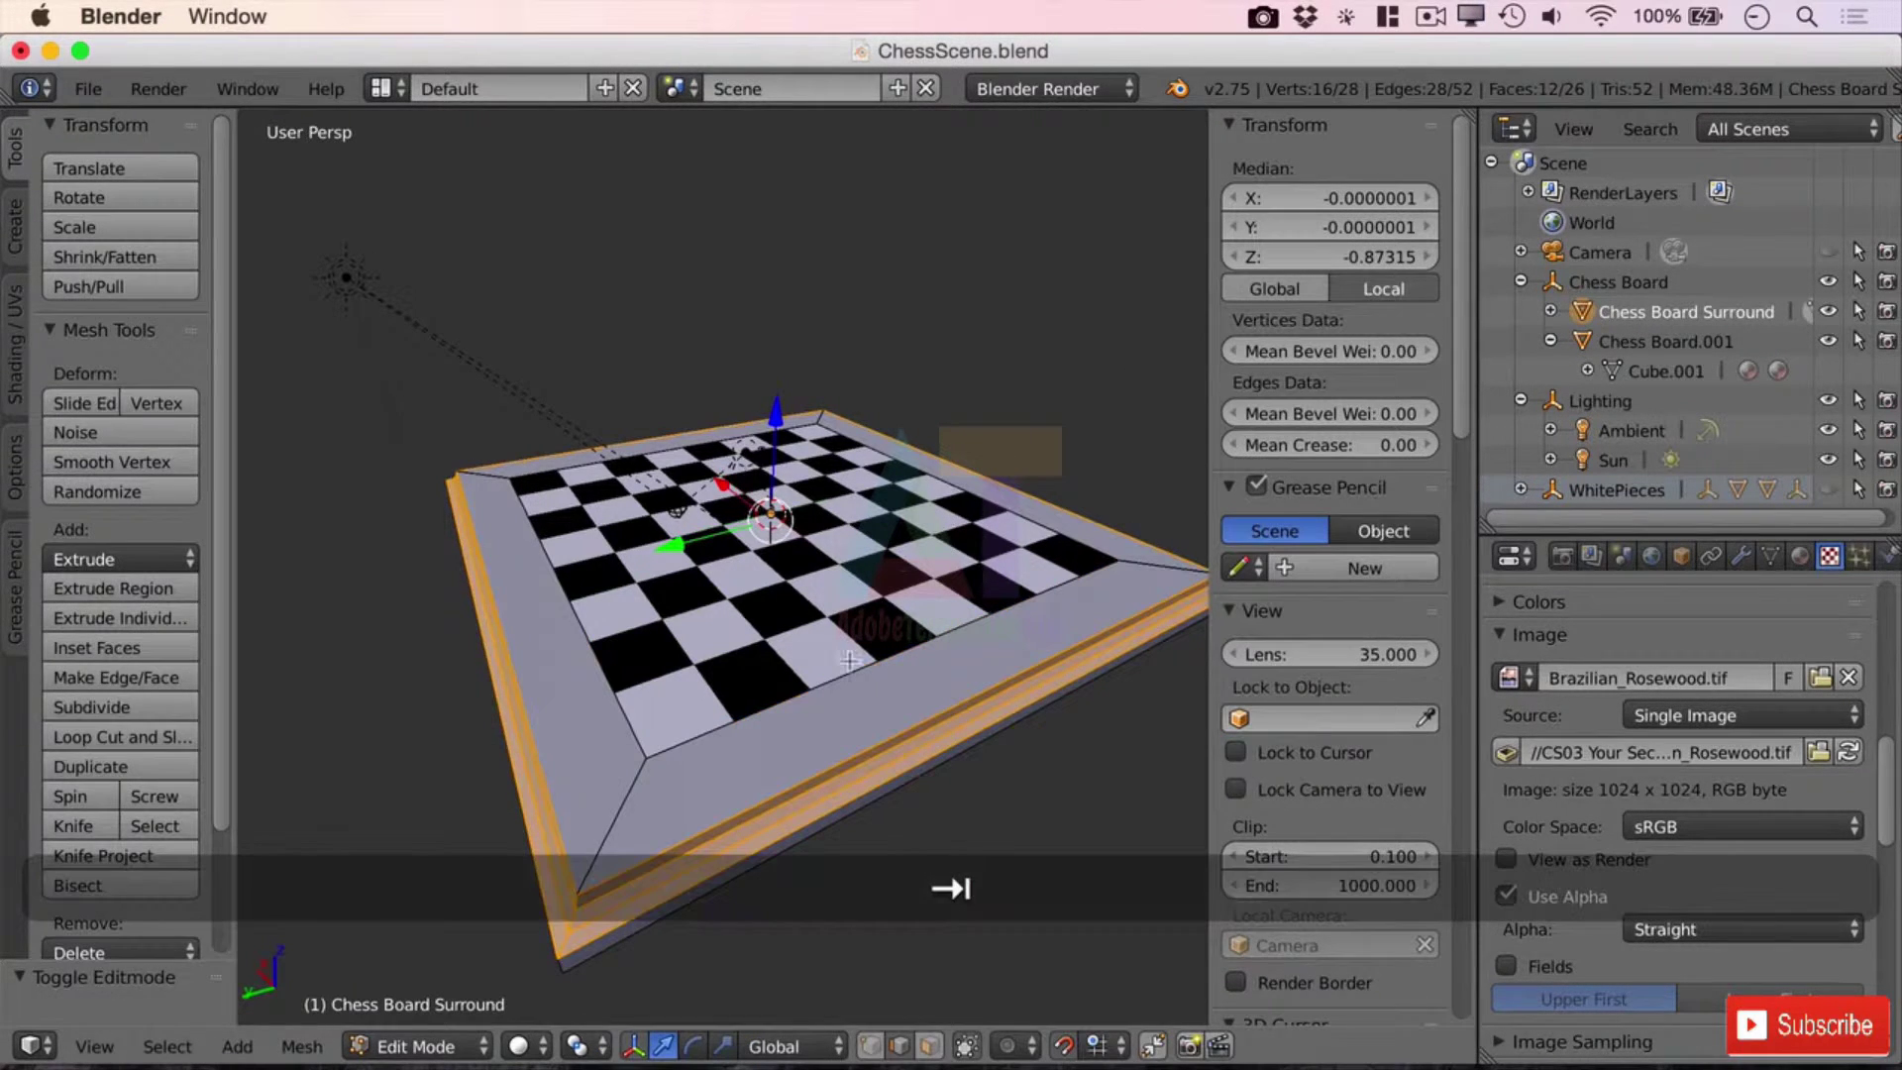
{"action": "right_click", "coordinate": [1828, 315]}
{"action": "left_click", "coordinate": [1830, 285], "text": "ctrl"}
{"action": "left_click", "coordinate": [1827, 400], "text": "ctrl"}
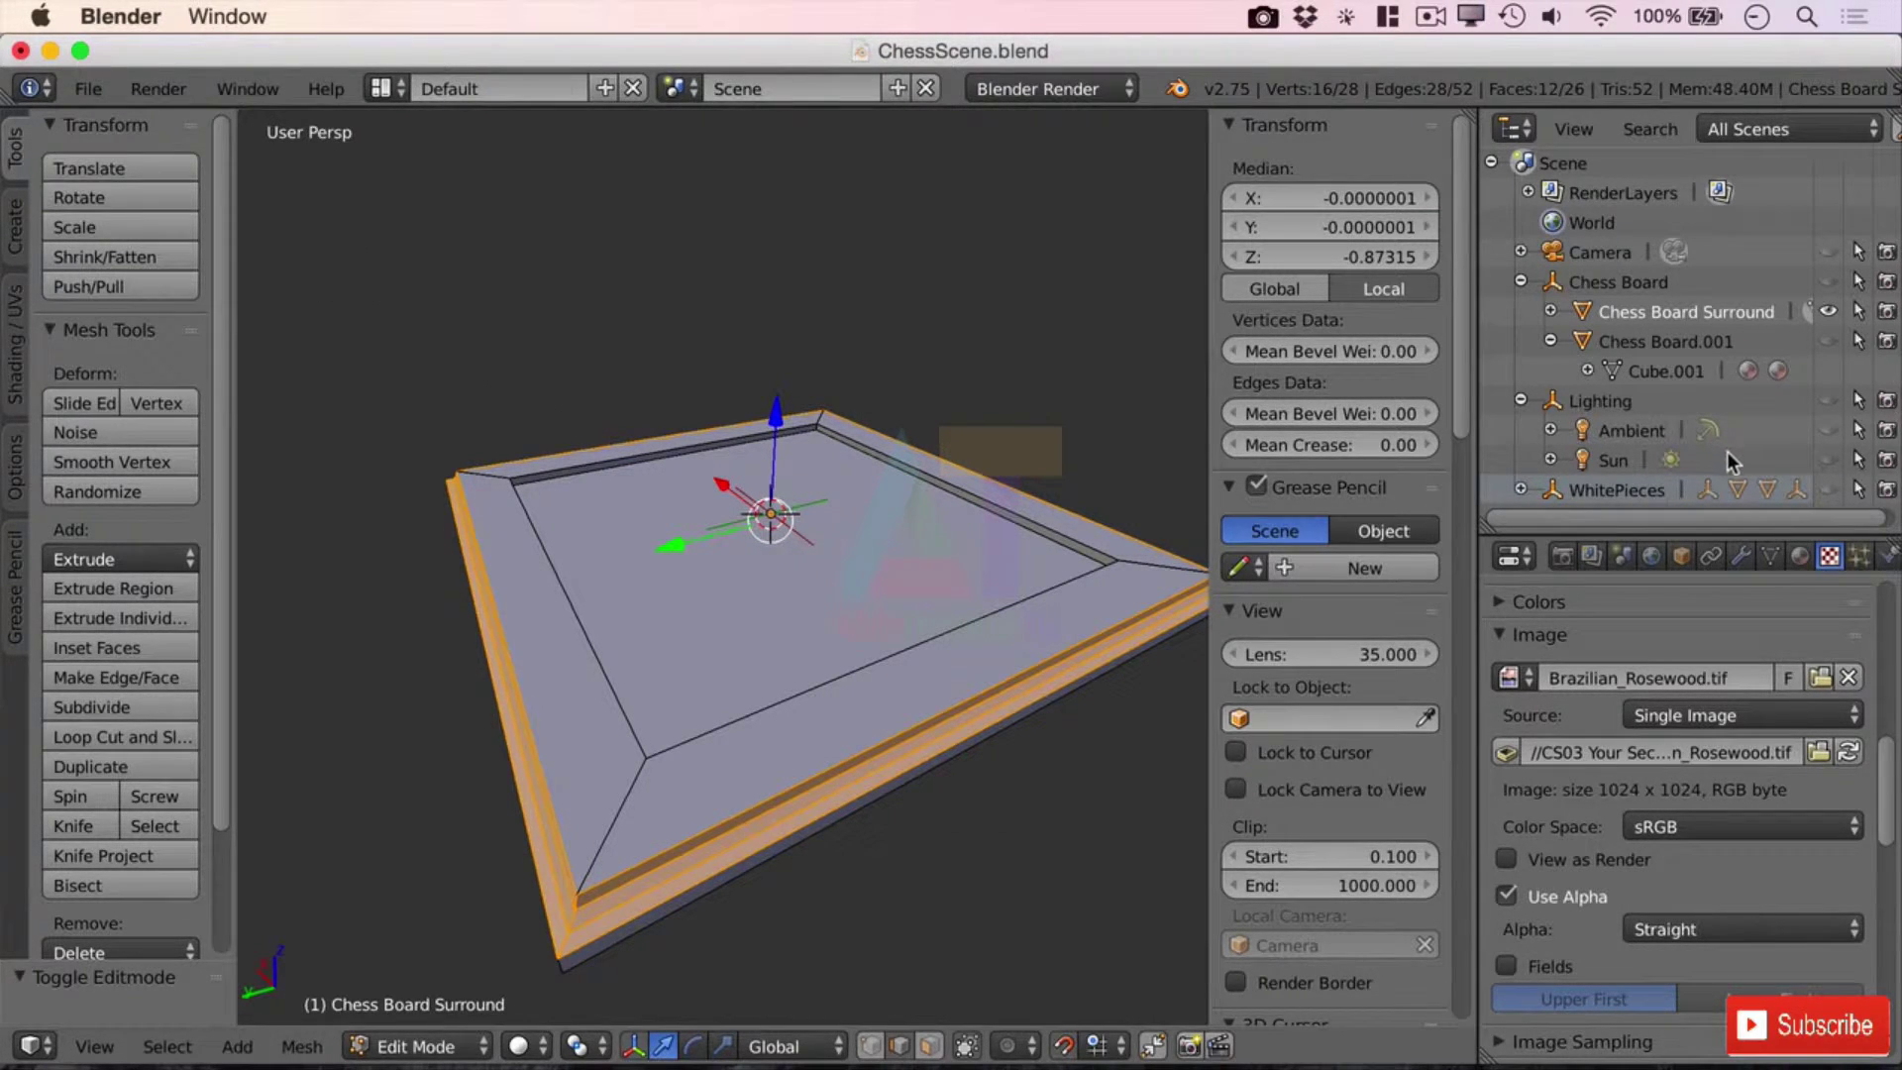
- Select the surround's inner edge loop and the top edges of its frame to inspect them
{"action": "middle_click_drag", "start_coordinate": [1052, 658], "coordinate": [692, 514]}
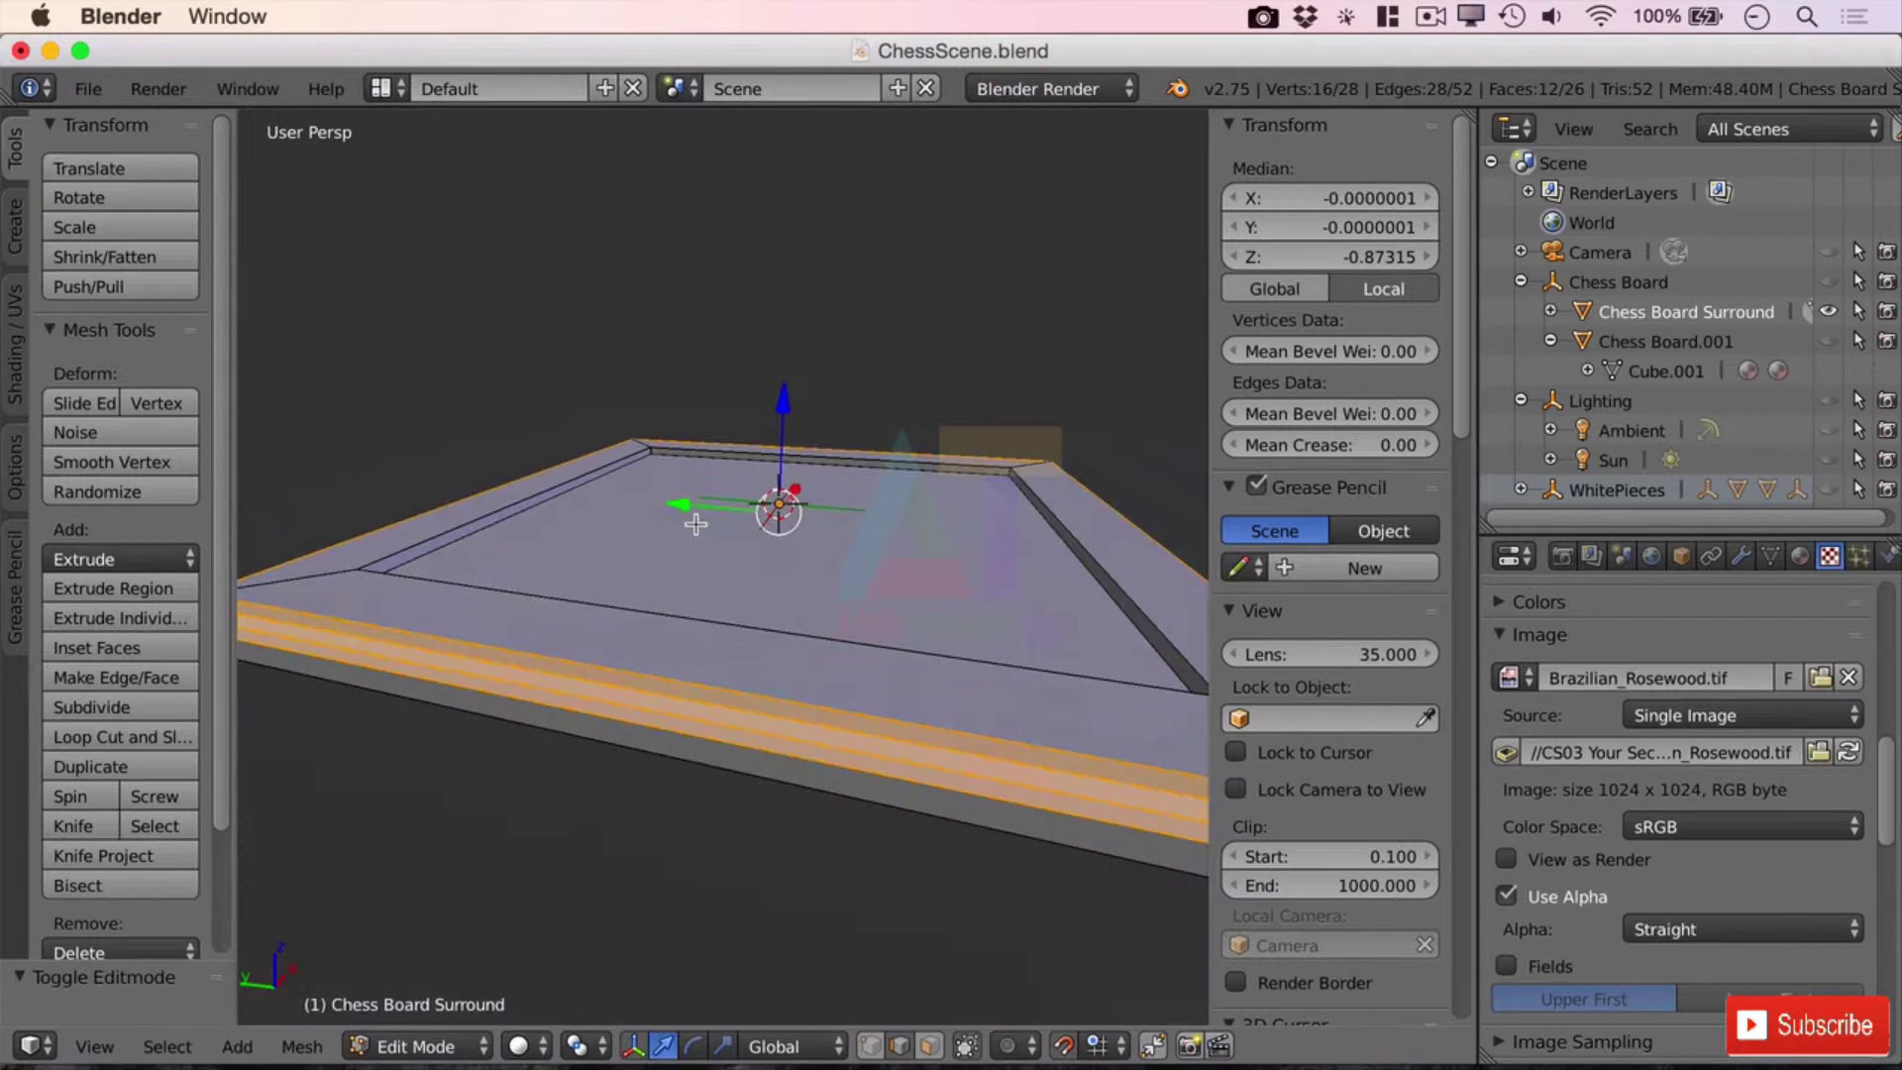
{"action": "middle_click_drag", "start_coordinate": [448, 584], "coordinate": [652, 700]}
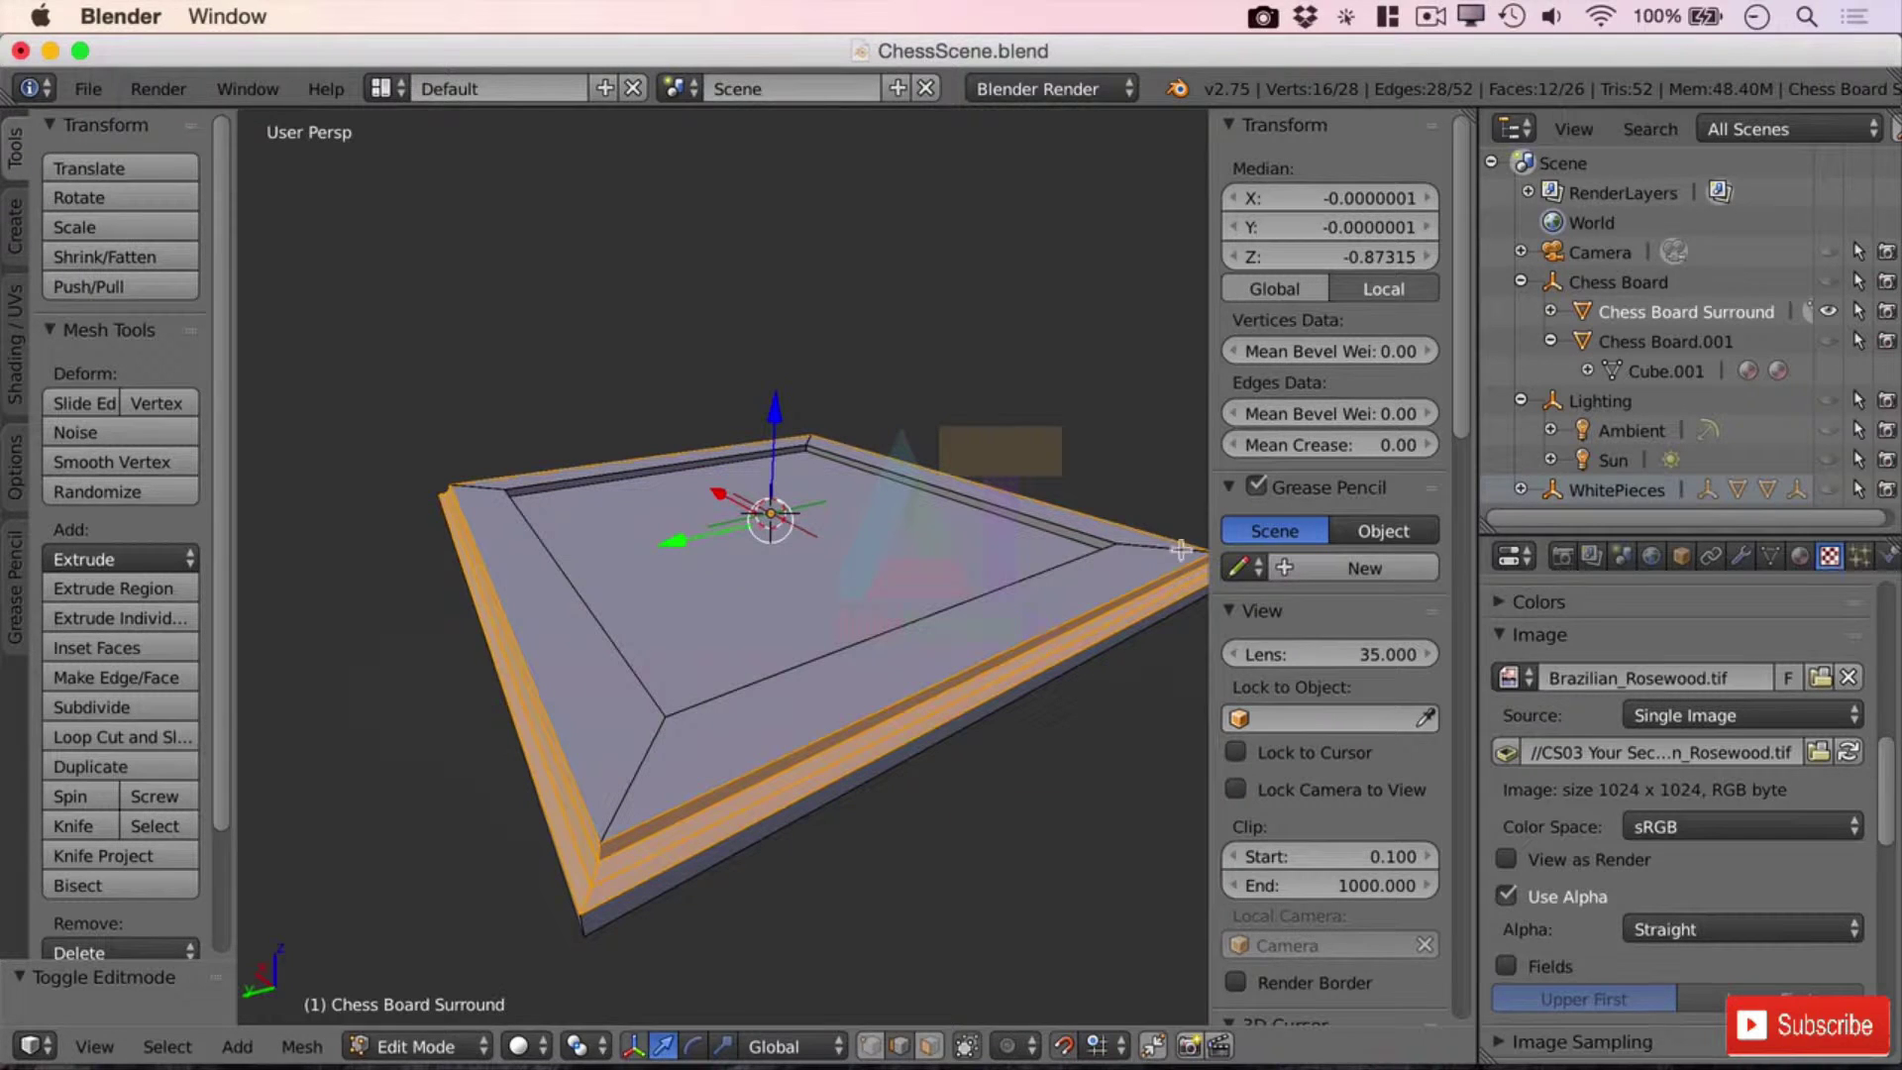
{"action": "right_click", "coordinate": [820, 651], "text": "alt"}
{"action": "right_click", "coordinate": [614, 475]}
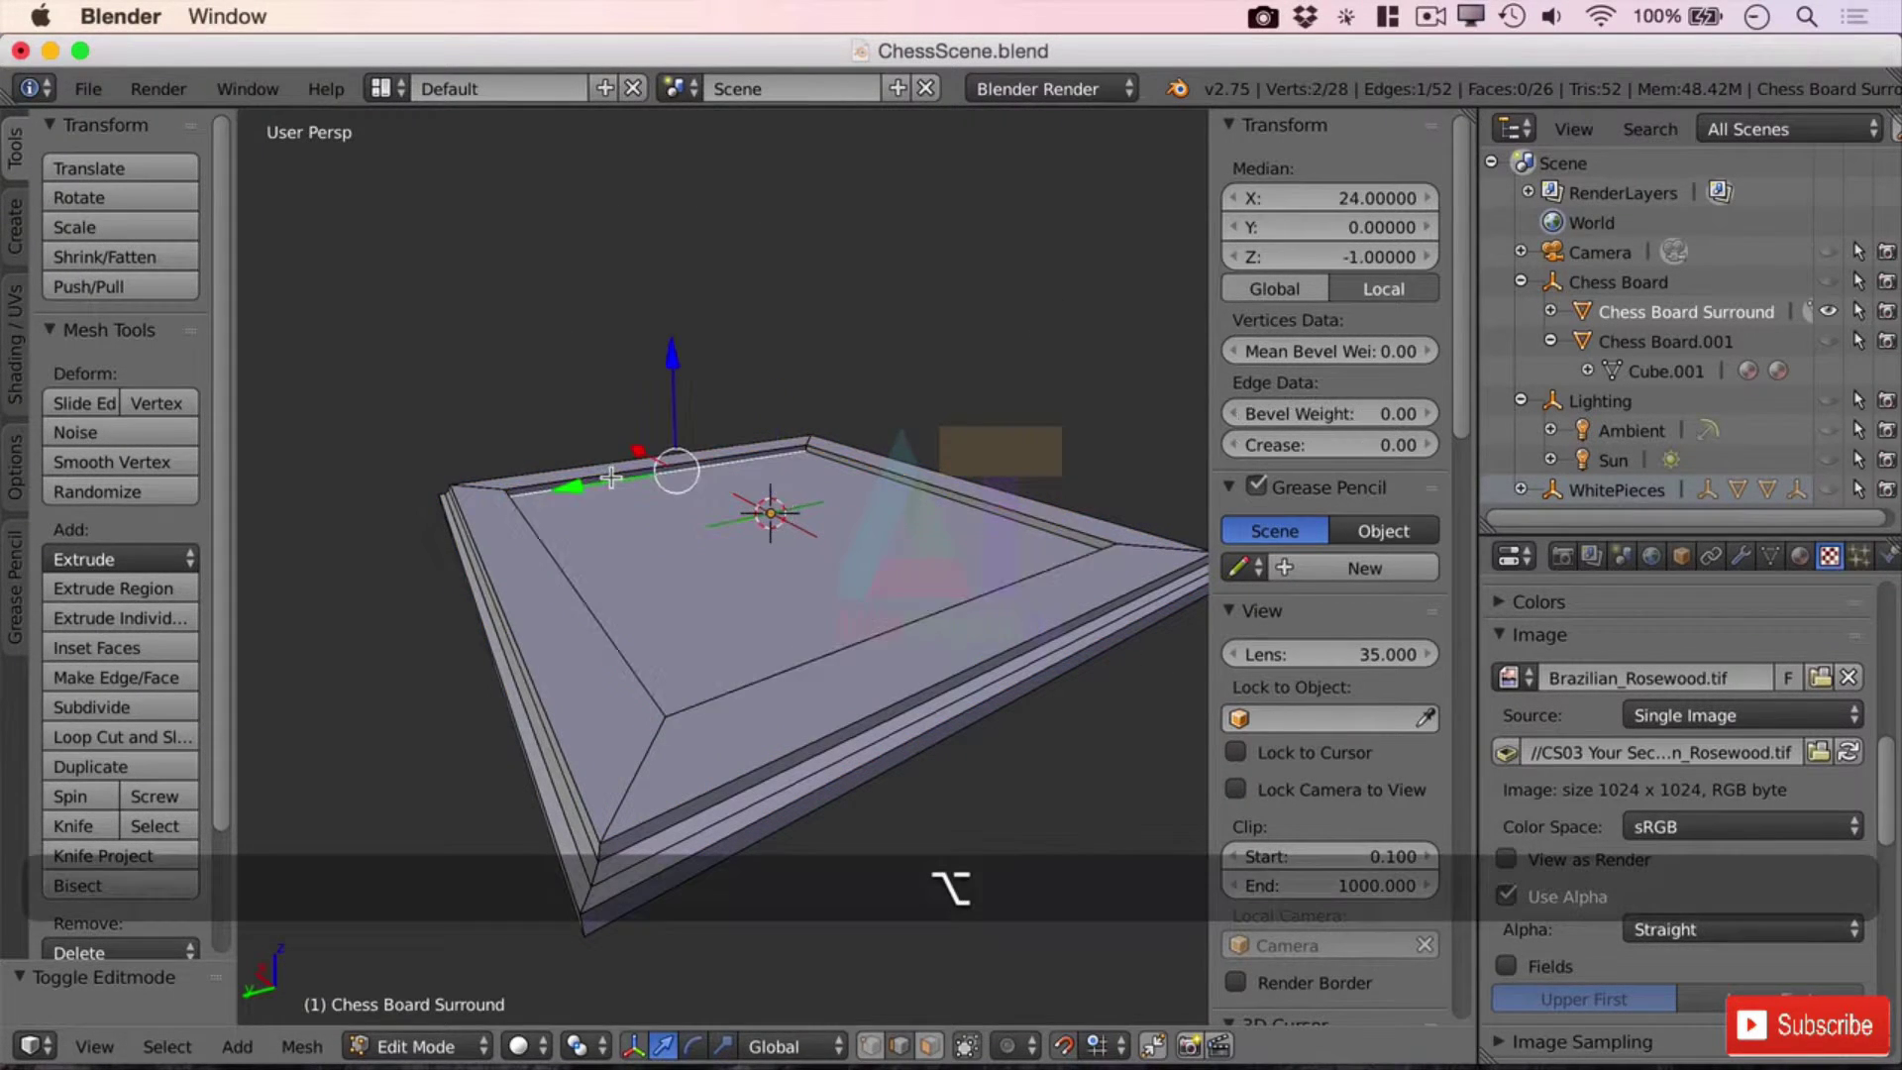
{"action": "scroll", "coordinate": [807, 446], "scroll_direction": "up", "scroll_amount": 3}
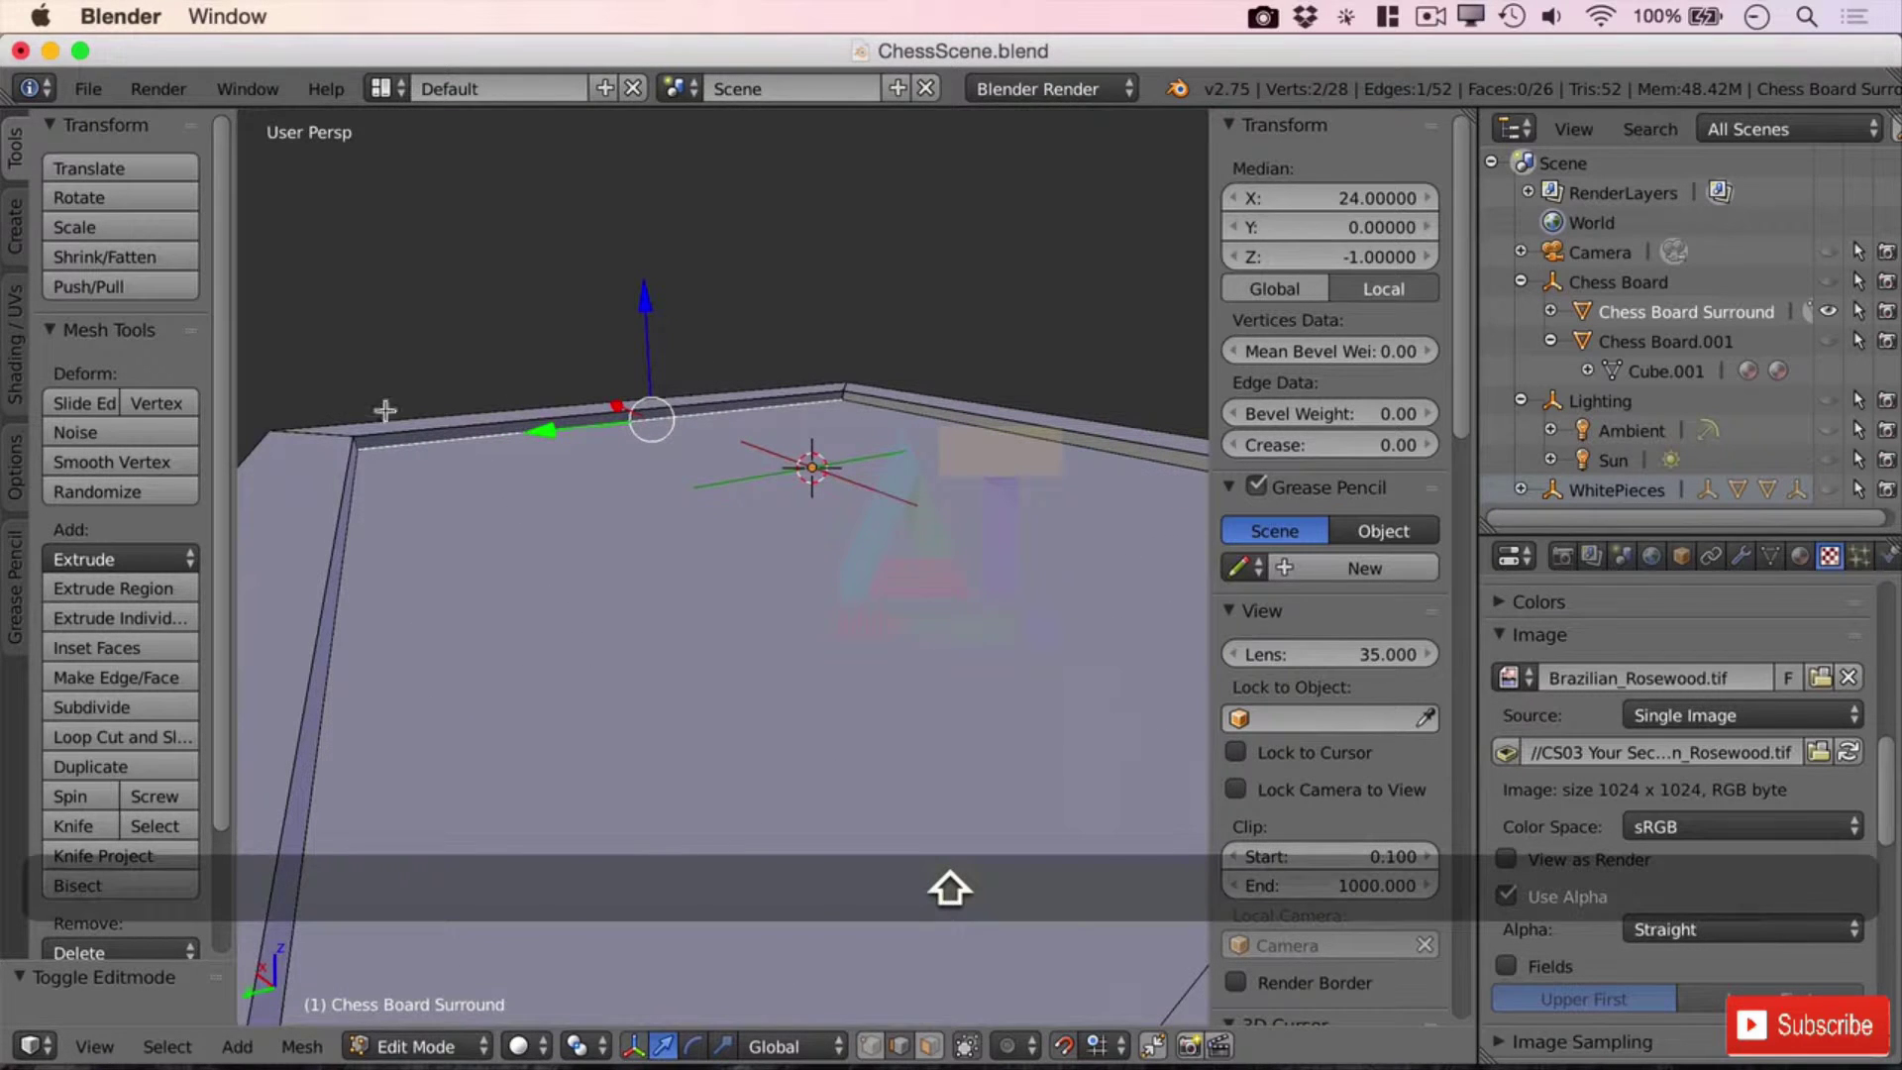
{"action": "right_click", "coordinate": [606, 427]}
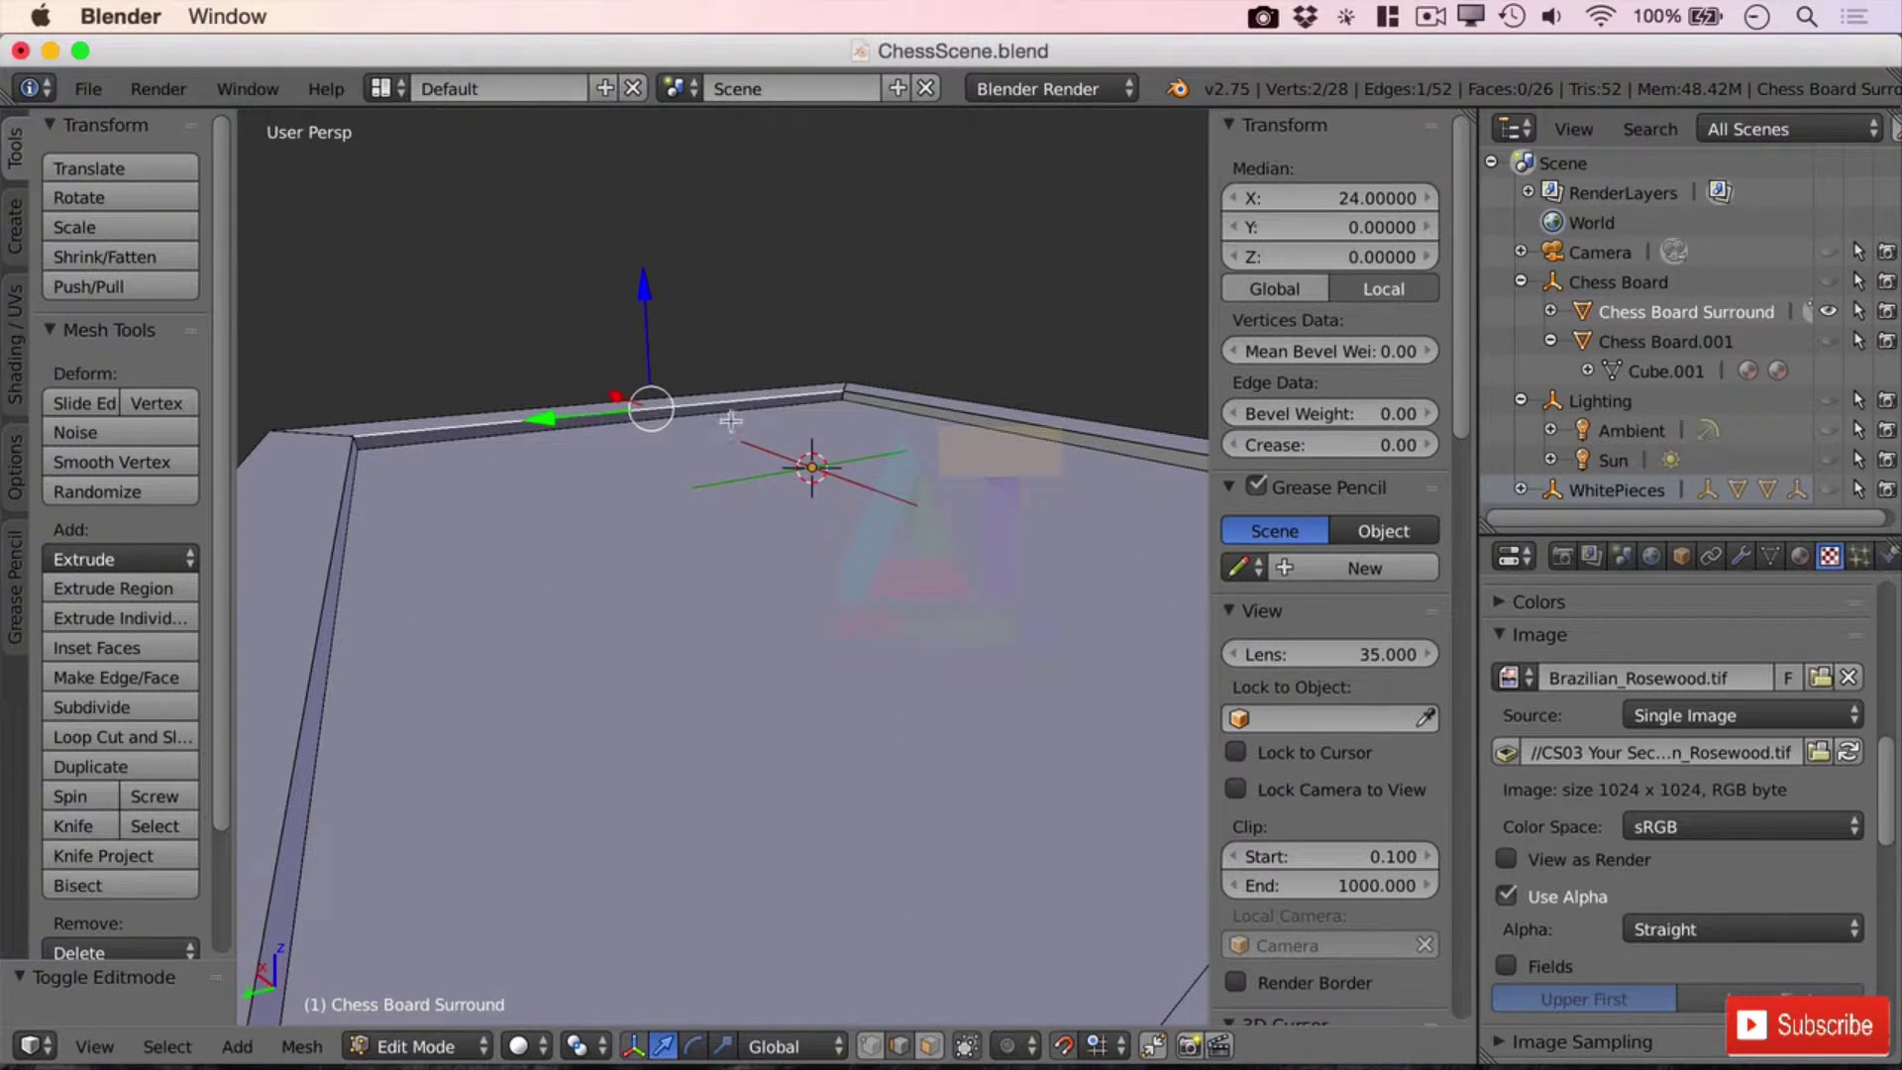
- Select only the top face of the surround's rim and view it from the sides
{"action": "key", "text": "a"}
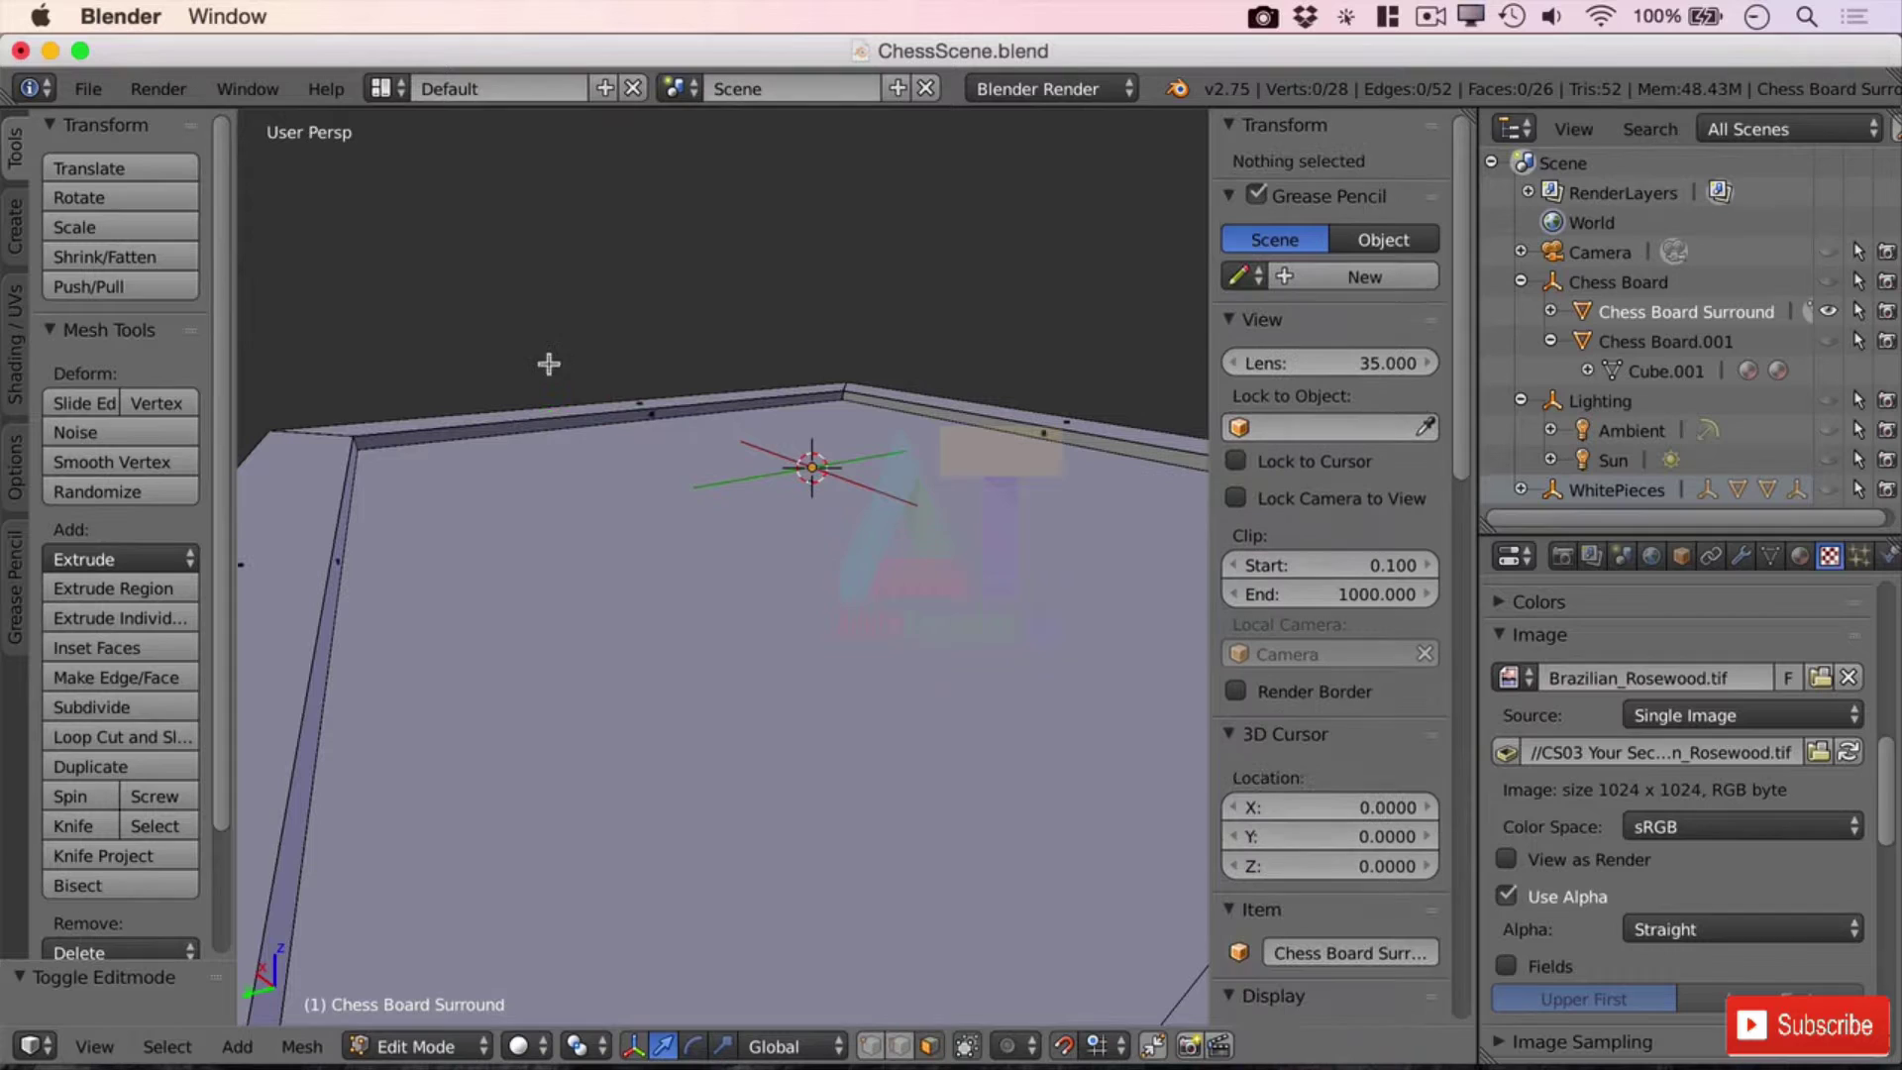
{"action": "right_click", "coordinate": [641, 419]}
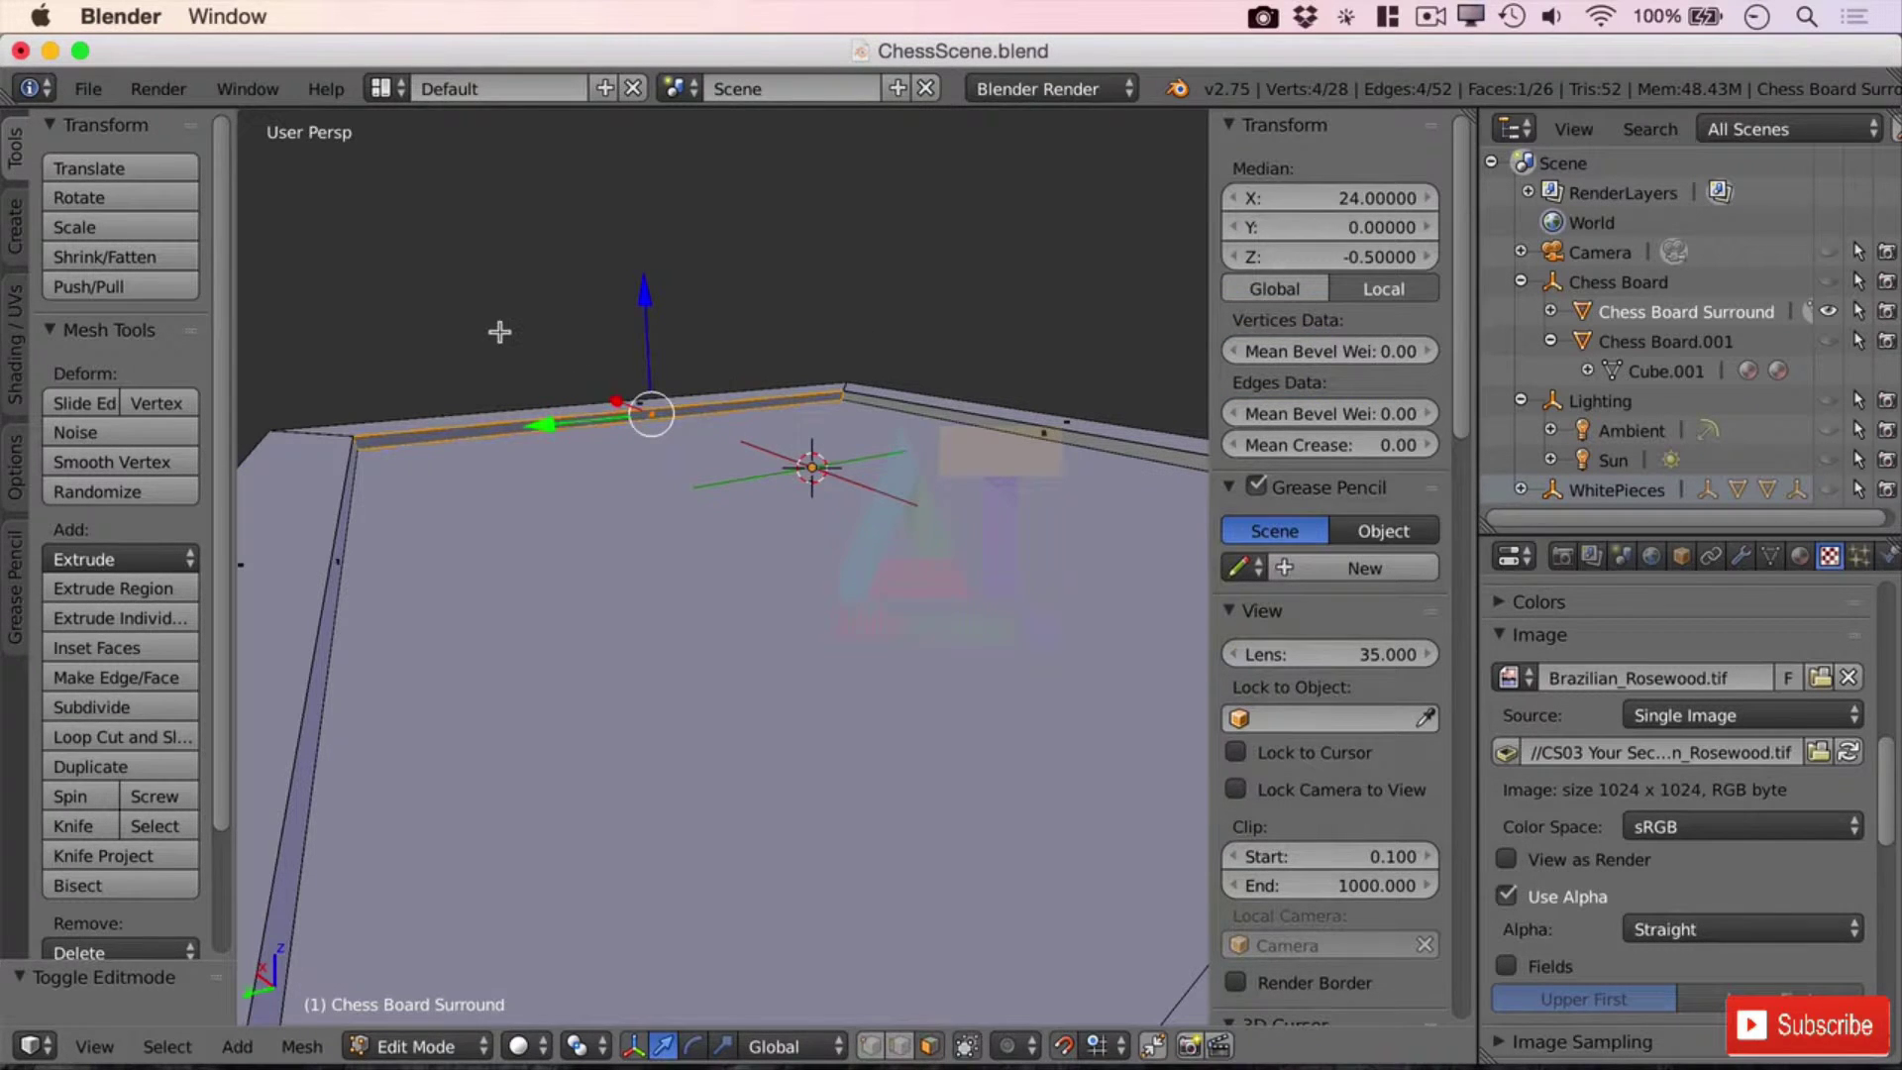
{"action": "scroll", "coordinate": [499, 331], "scroll_direction": "up", "scroll_amount": 2}
{"action": "scroll", "coordinate": [592, 347], "scroll_direction": "down", "scroll_amount": 2}
{"action": "mouse_move", "coordinate": [560, 607]}
{"action": "middle_mouse_down"}
{"action": "mouse_move", "coordinate": [654, 578]}
{"action": "mouse_move", "coordinate": [643, 614]}
{"action": "mouse_move", "coordinate": [547, 595]}
{"action": "middle_mouse_up"}
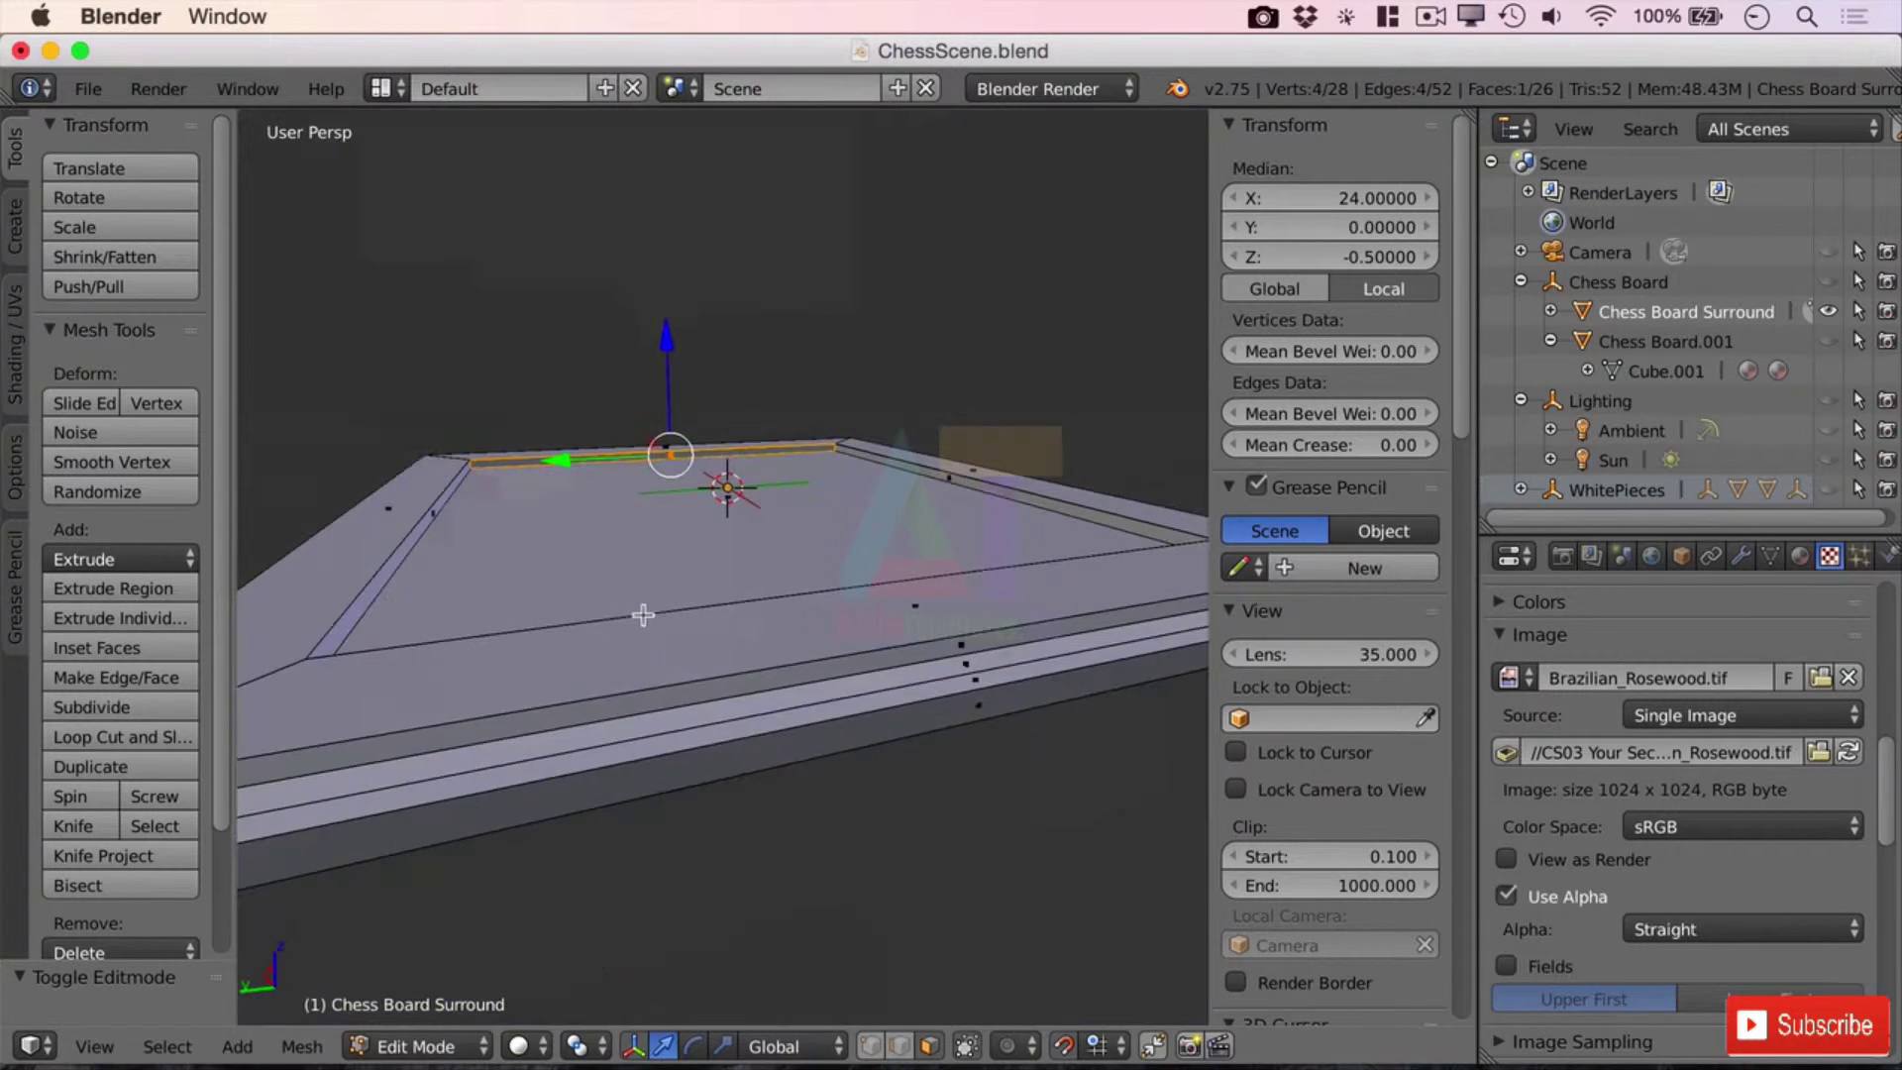
{"action": "middle_click_drag", "start_coordinate": [643, 615], "coordinate": [950, 836]}
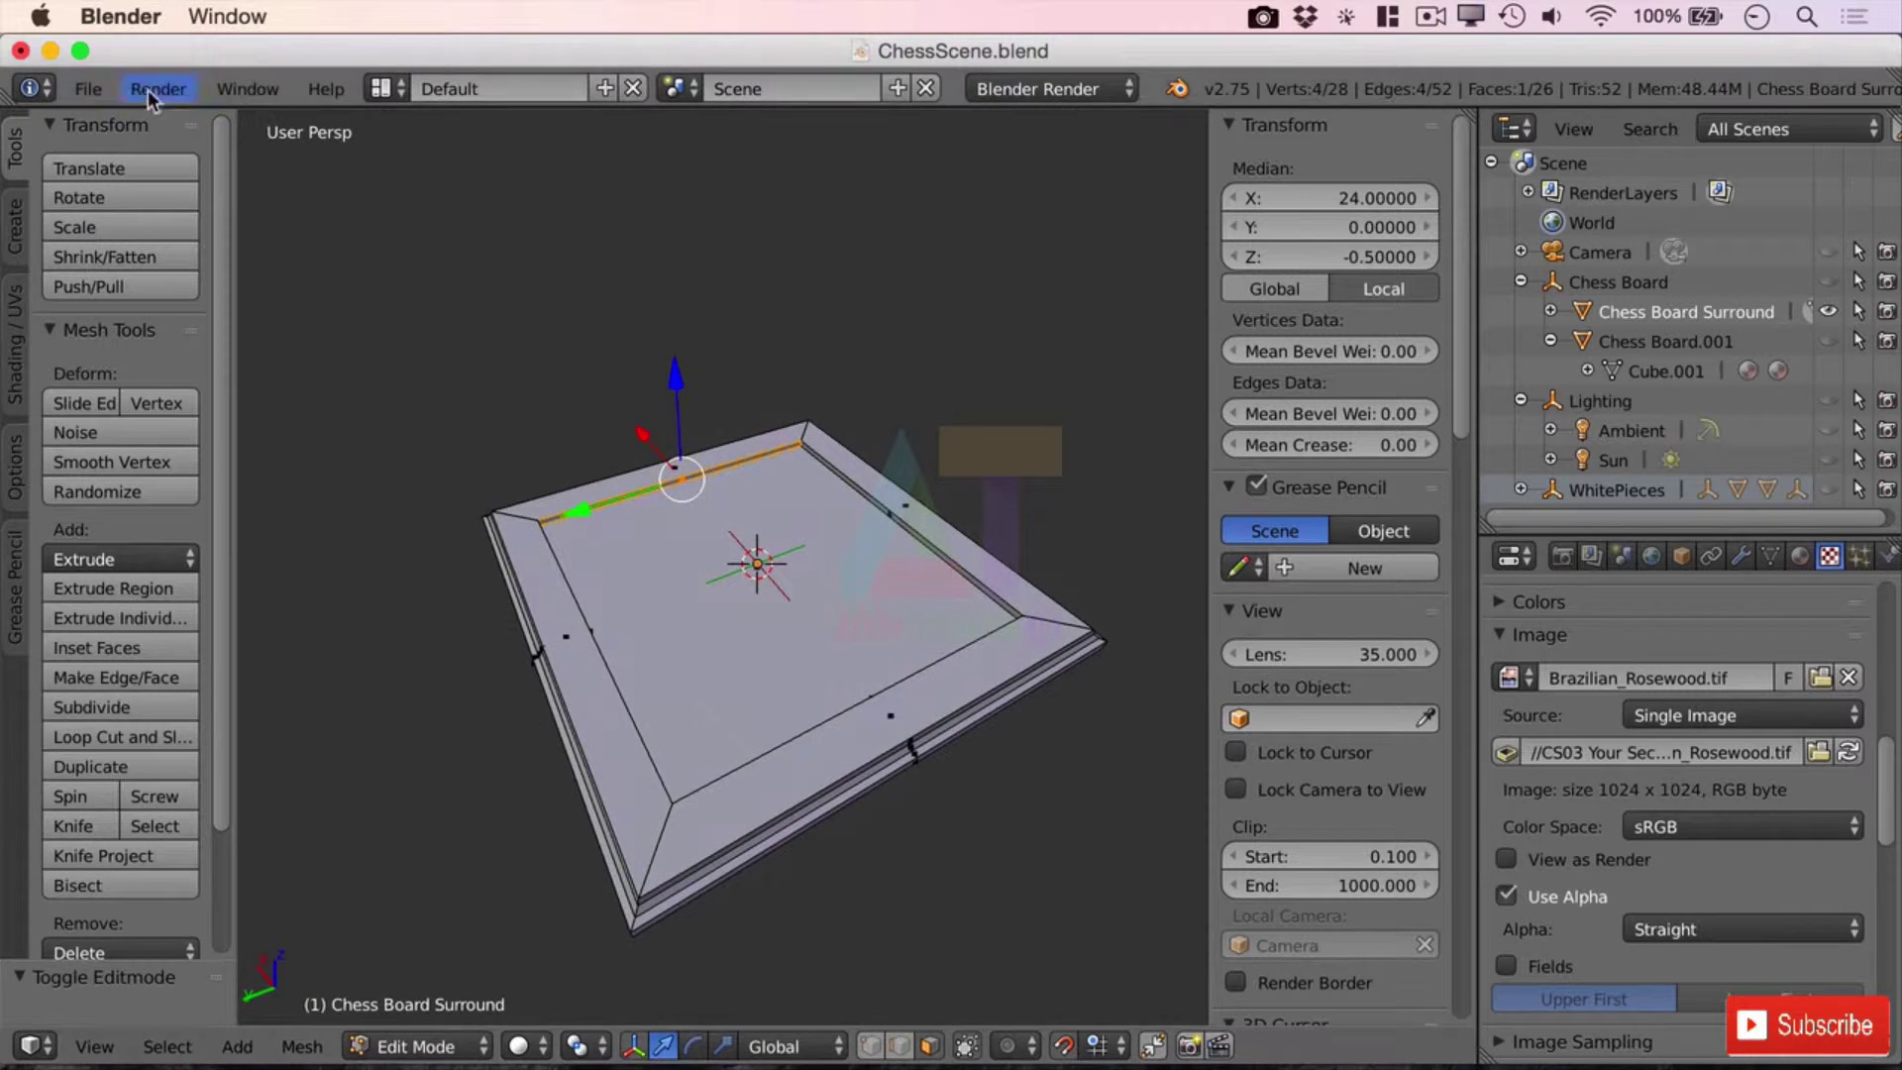
- Open the recent file Bowling Alley.blend and zoom in on the selected bowling ball
{"action": "left_click", "coordinate": [88, 89]}
{"action": "mouse_move", "coordinate": [219, 188]}
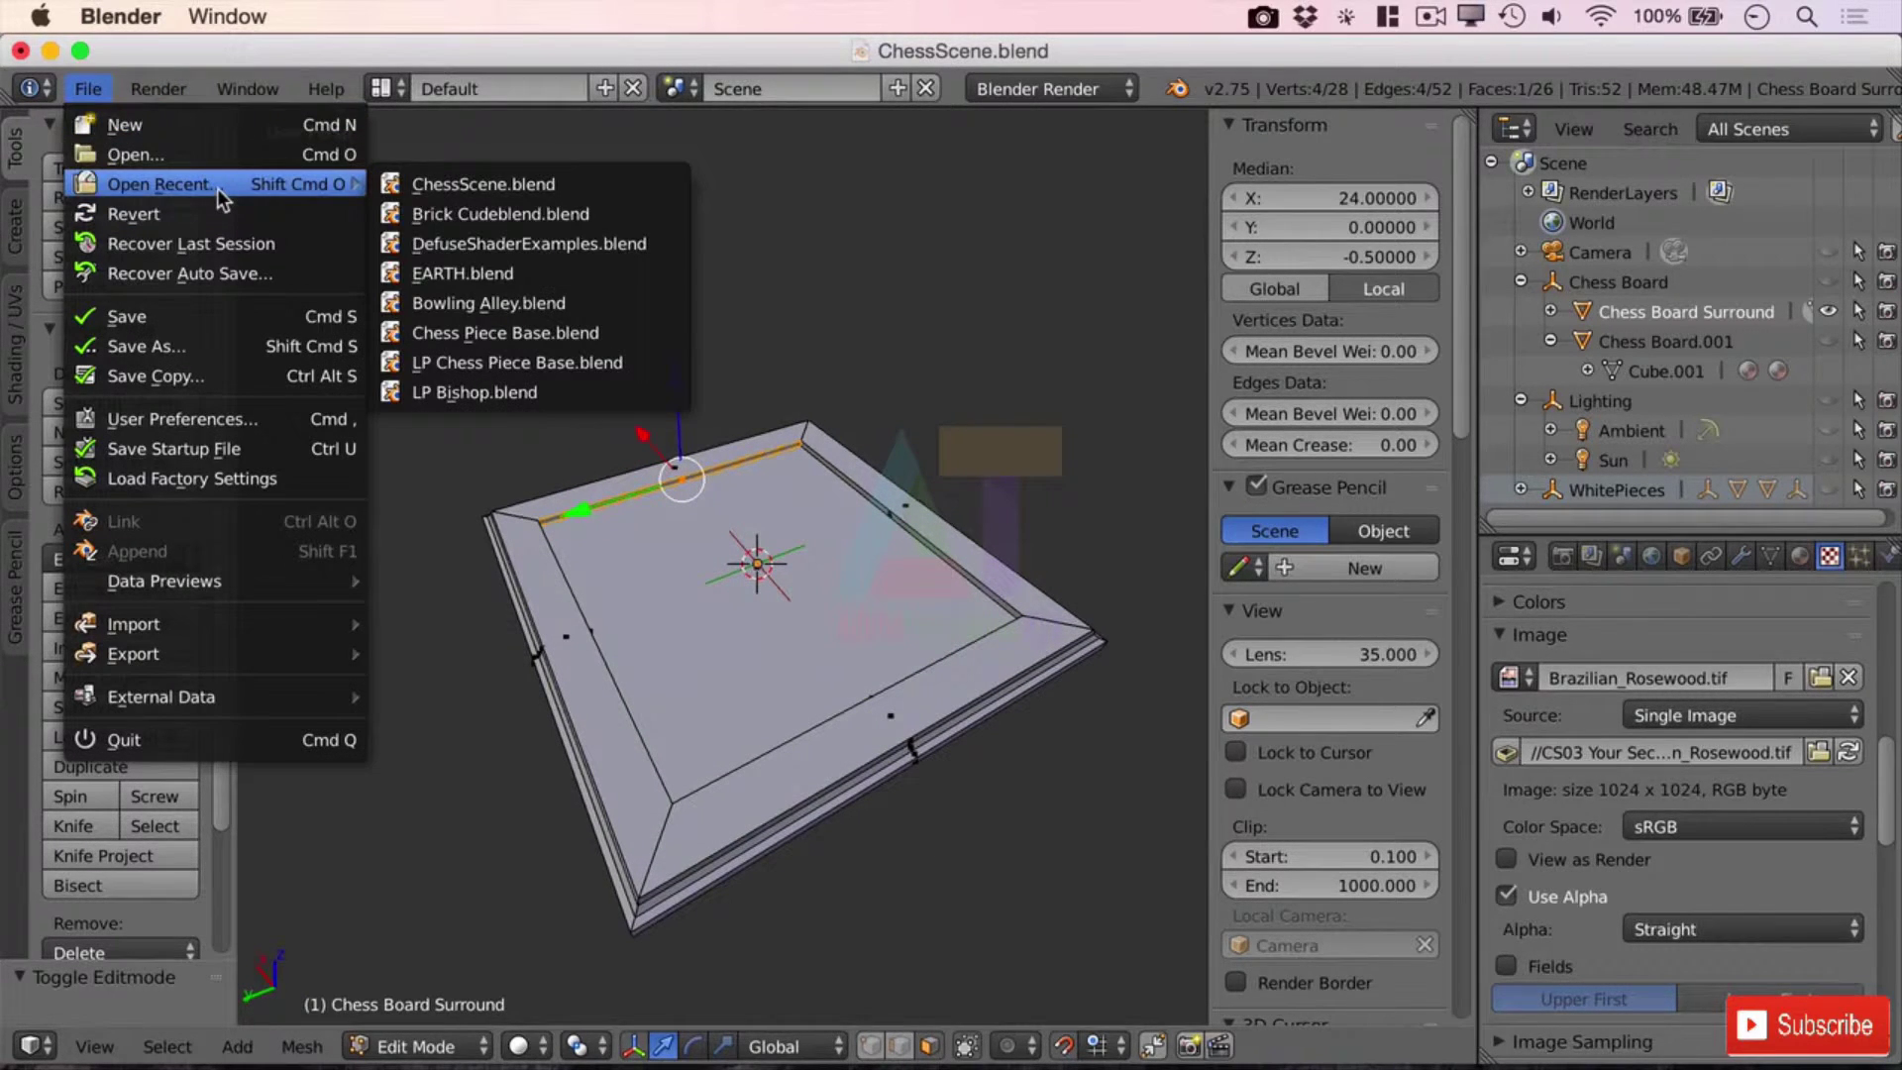
{"action": "left_click", "coordinate": [600, 302]}
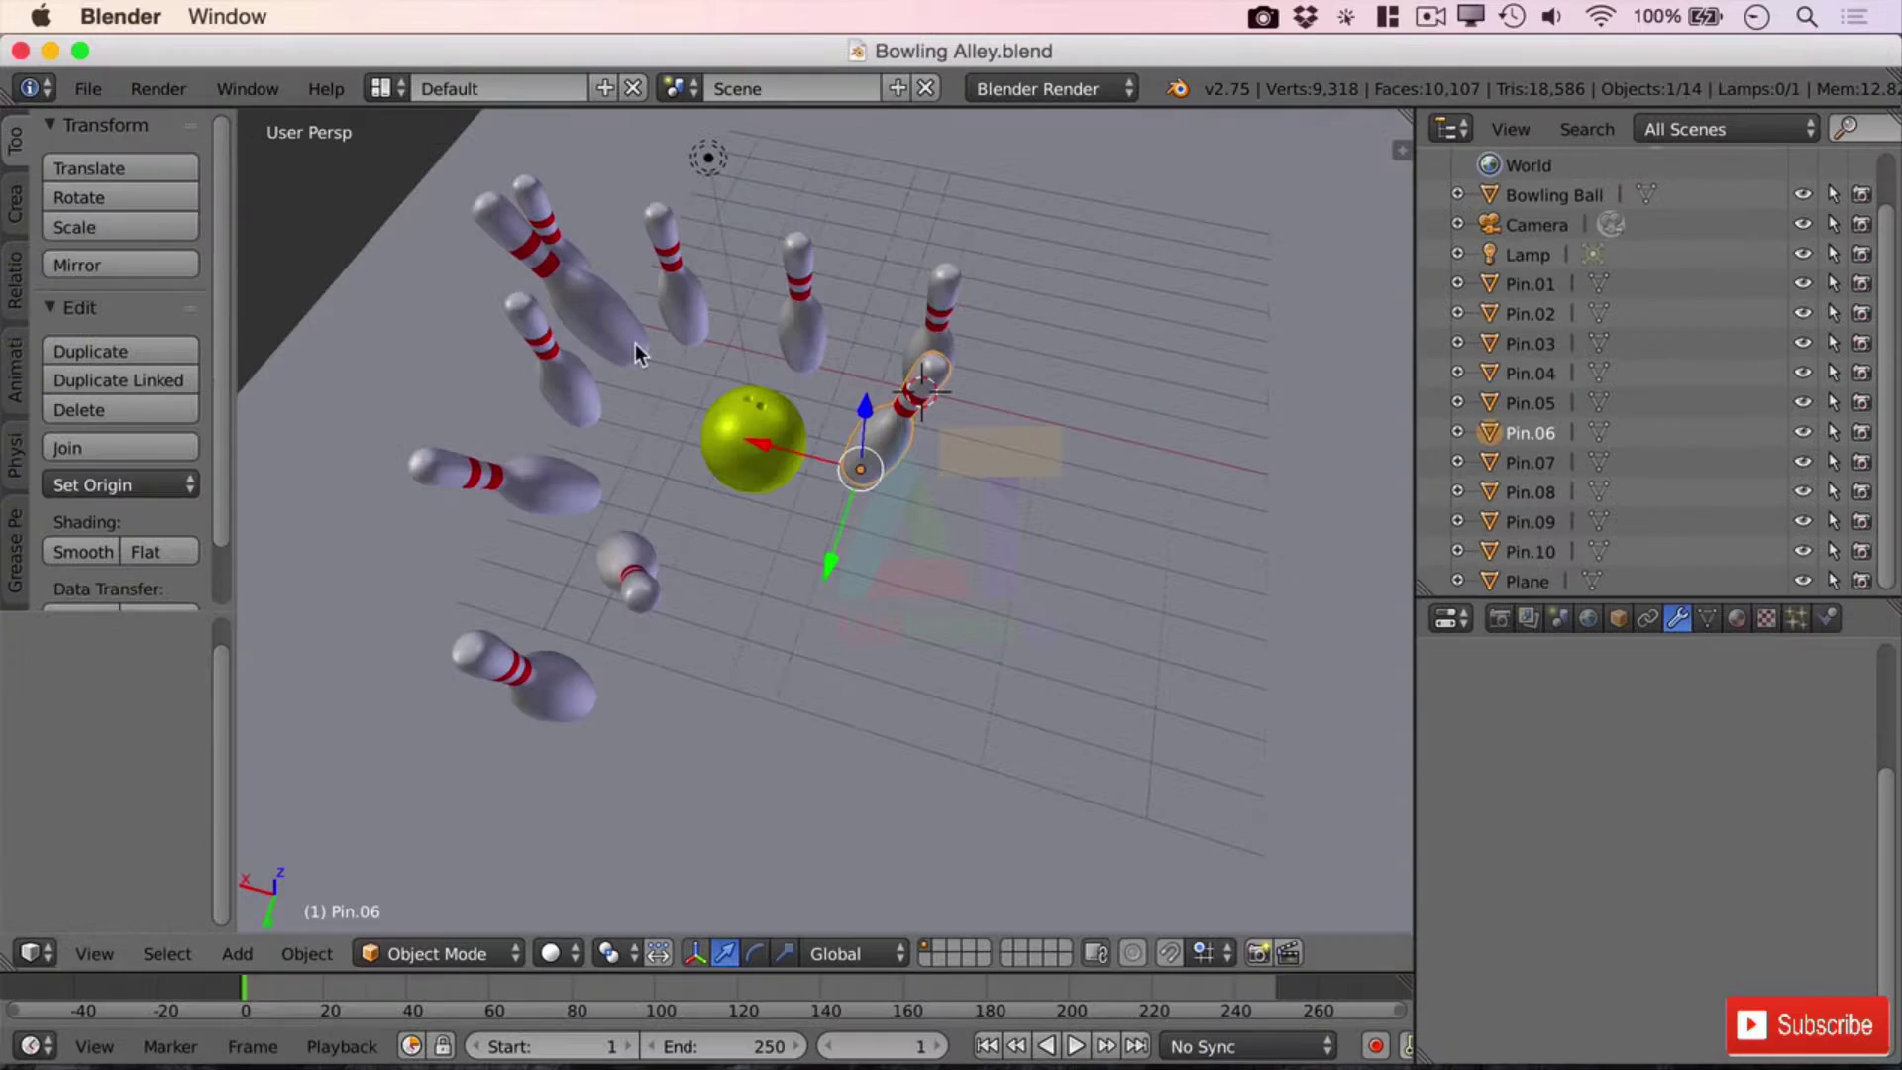
{"action": "right_click", "coordinate": [783, 466]}
{"action": "middle_click_drag", "start_coordinate": [1074, 513], "coordinate": [812, 406]}
{"action": "scroll", "coordinate": [693, 355], "scroll_direction": "up", "scroll_amount": 5}
{"action": "middle_click_drag", "start_coordinate": [693, 354], "coordinate": [841, 488], "text": "shift"}
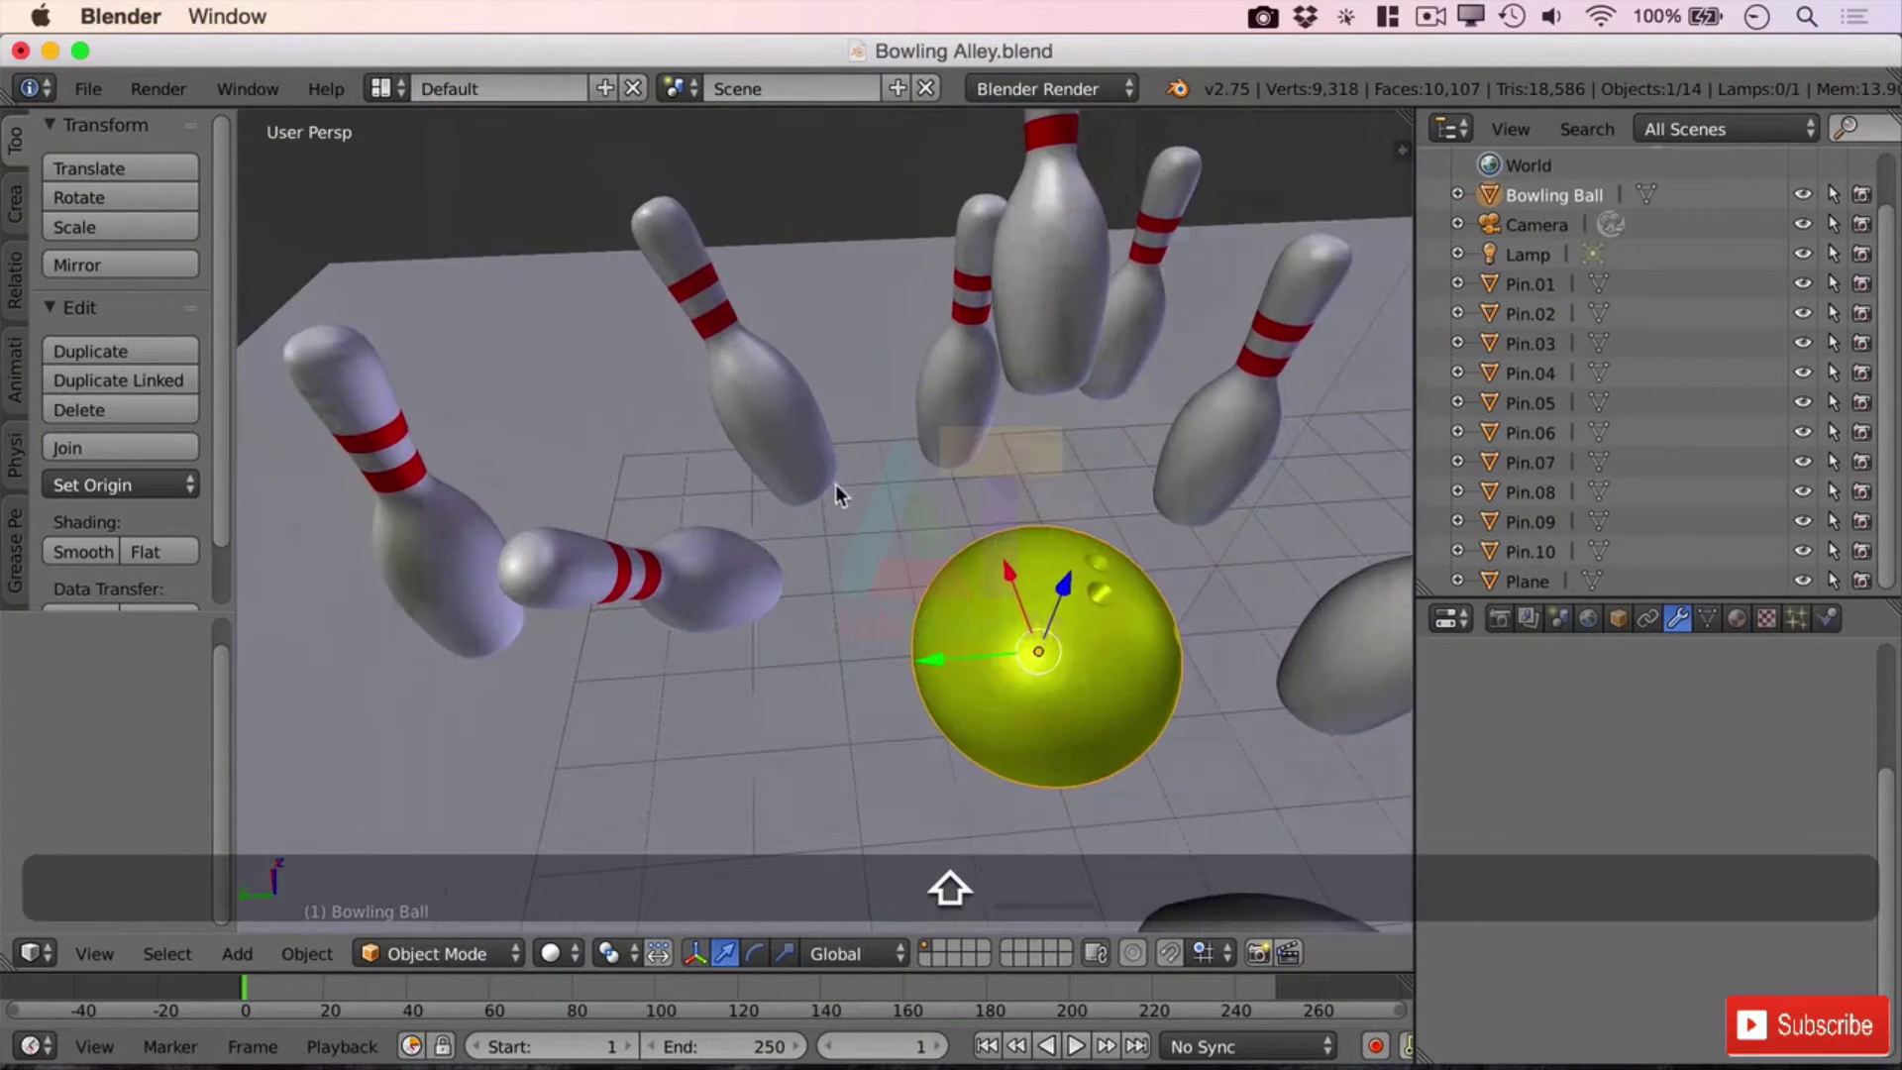
{"action": "scroll", "coordinate": [1157, 656], "scroll_direction": "up", "scroll_amount": 4}
- In the ball's Edit Mode, select individual faces inside a finger hole using face select
{"action": "key", "text": "Tab"}
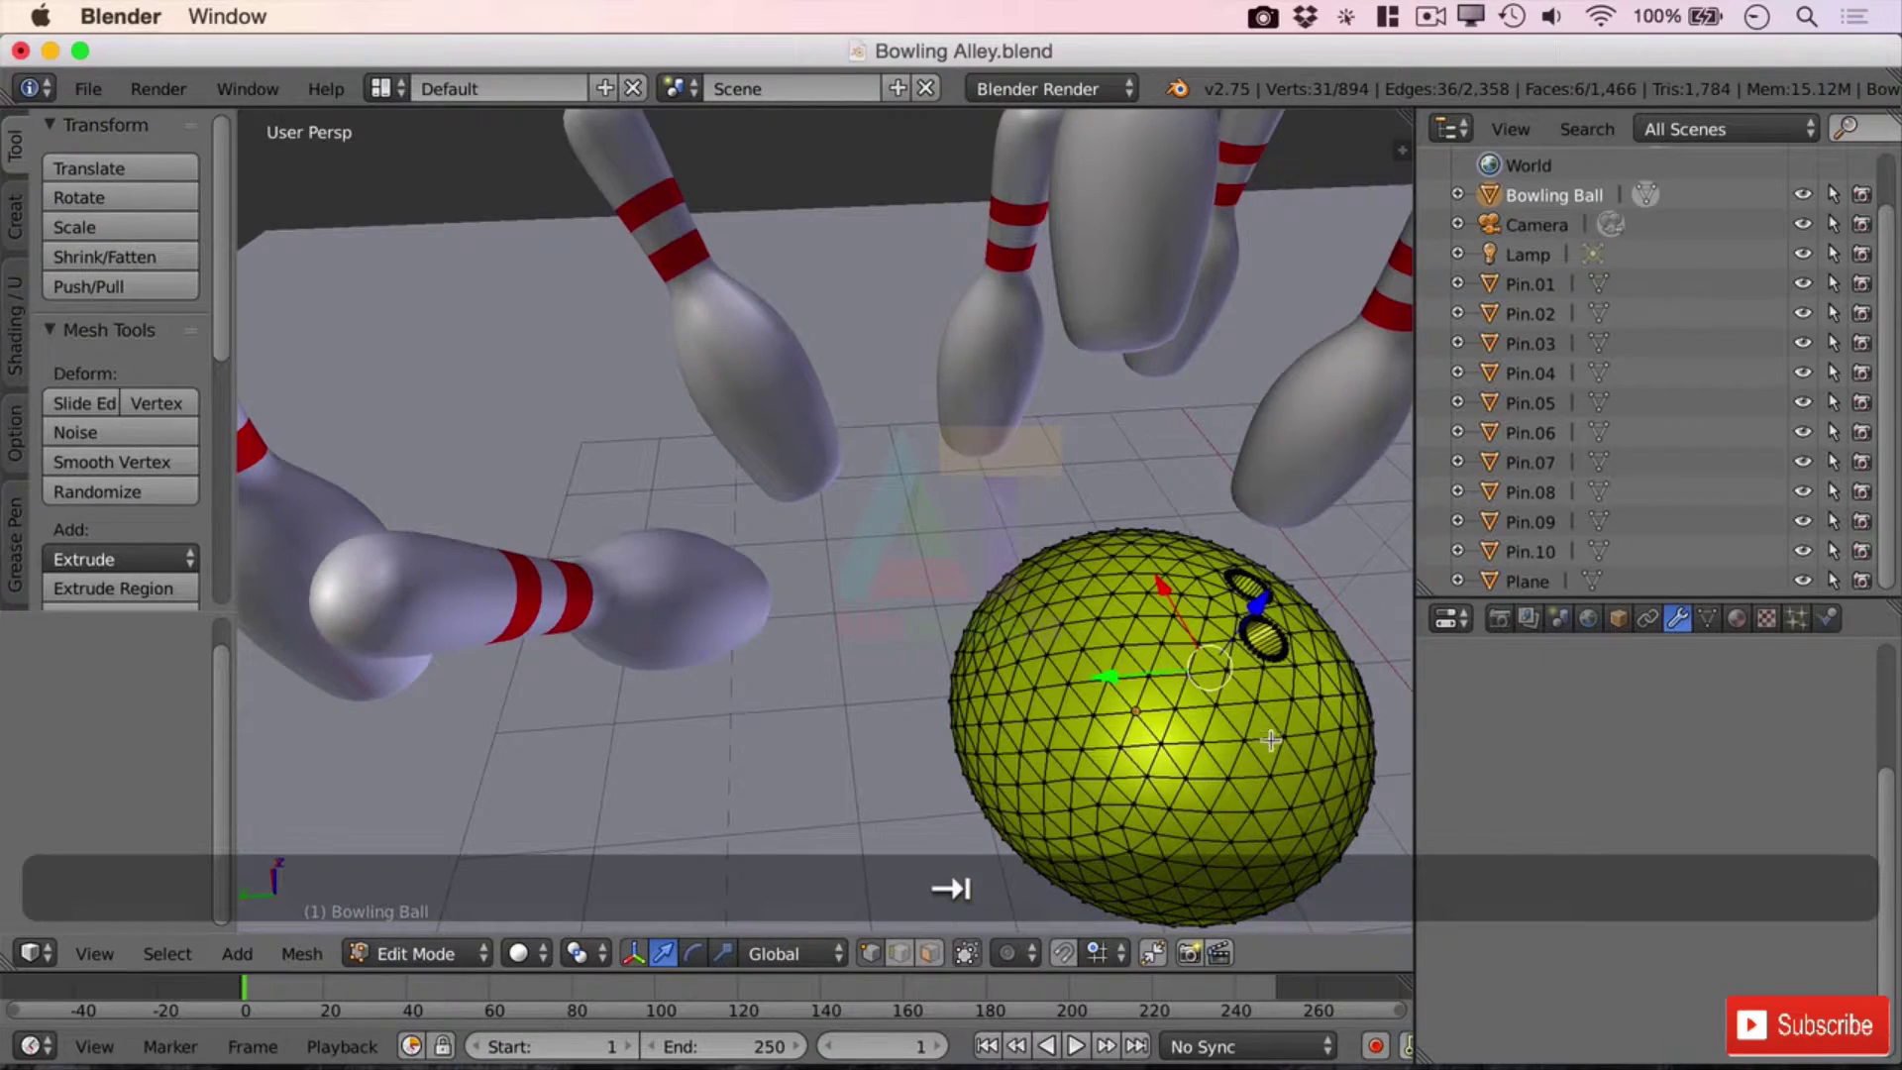
{"action": "middle_click_drag", "start_coordinate": [1286, 743], "coordinate": [1185, 603], "text": "shift"}
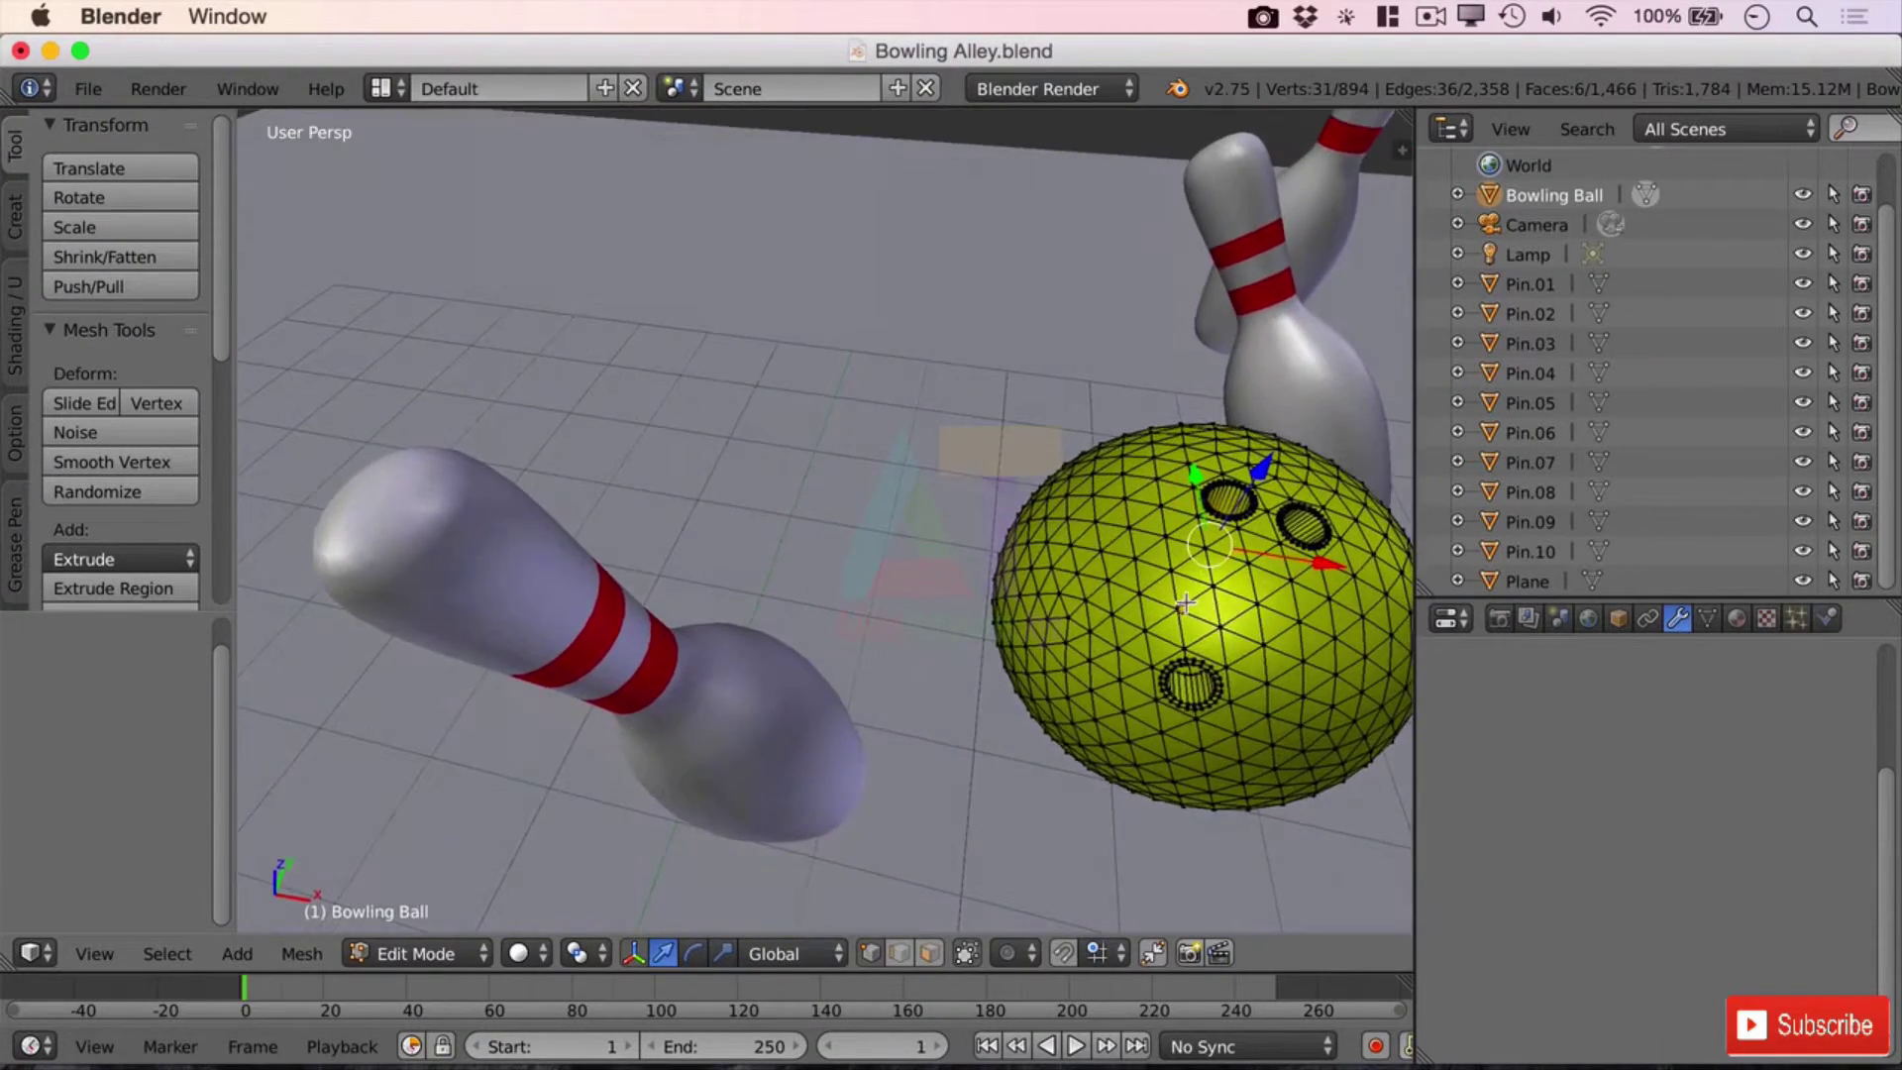
{"action": "scroll", "coordinate": [1220, 673], "scroll_direction": "up", "scroll_amount": 4}
{"action": "middle_click_drag", "start_coordinate": [1269, 694], "coordinate": [1100, 620], "text": "shift"}
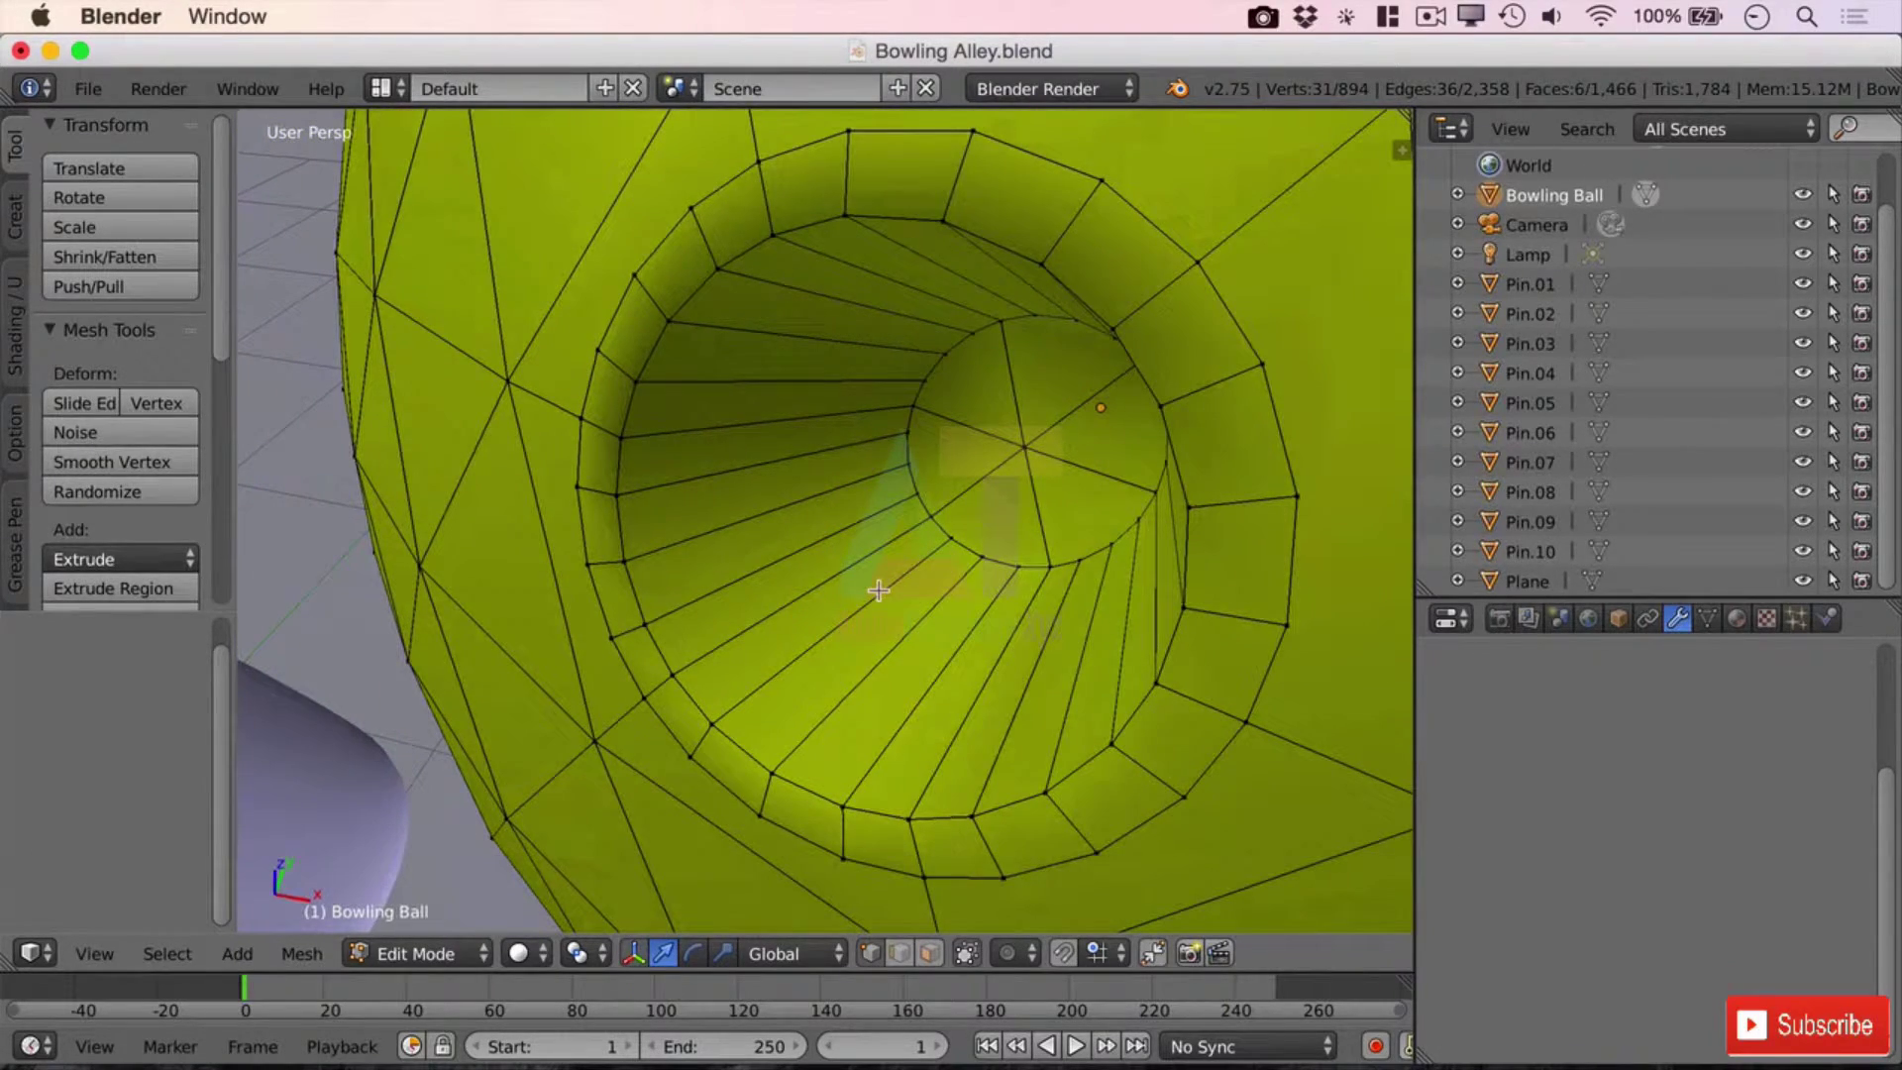
{"action": "left_click", "coordinate": [930, 953]}
{"action": "right_click", "coordinate": [858, 654]}
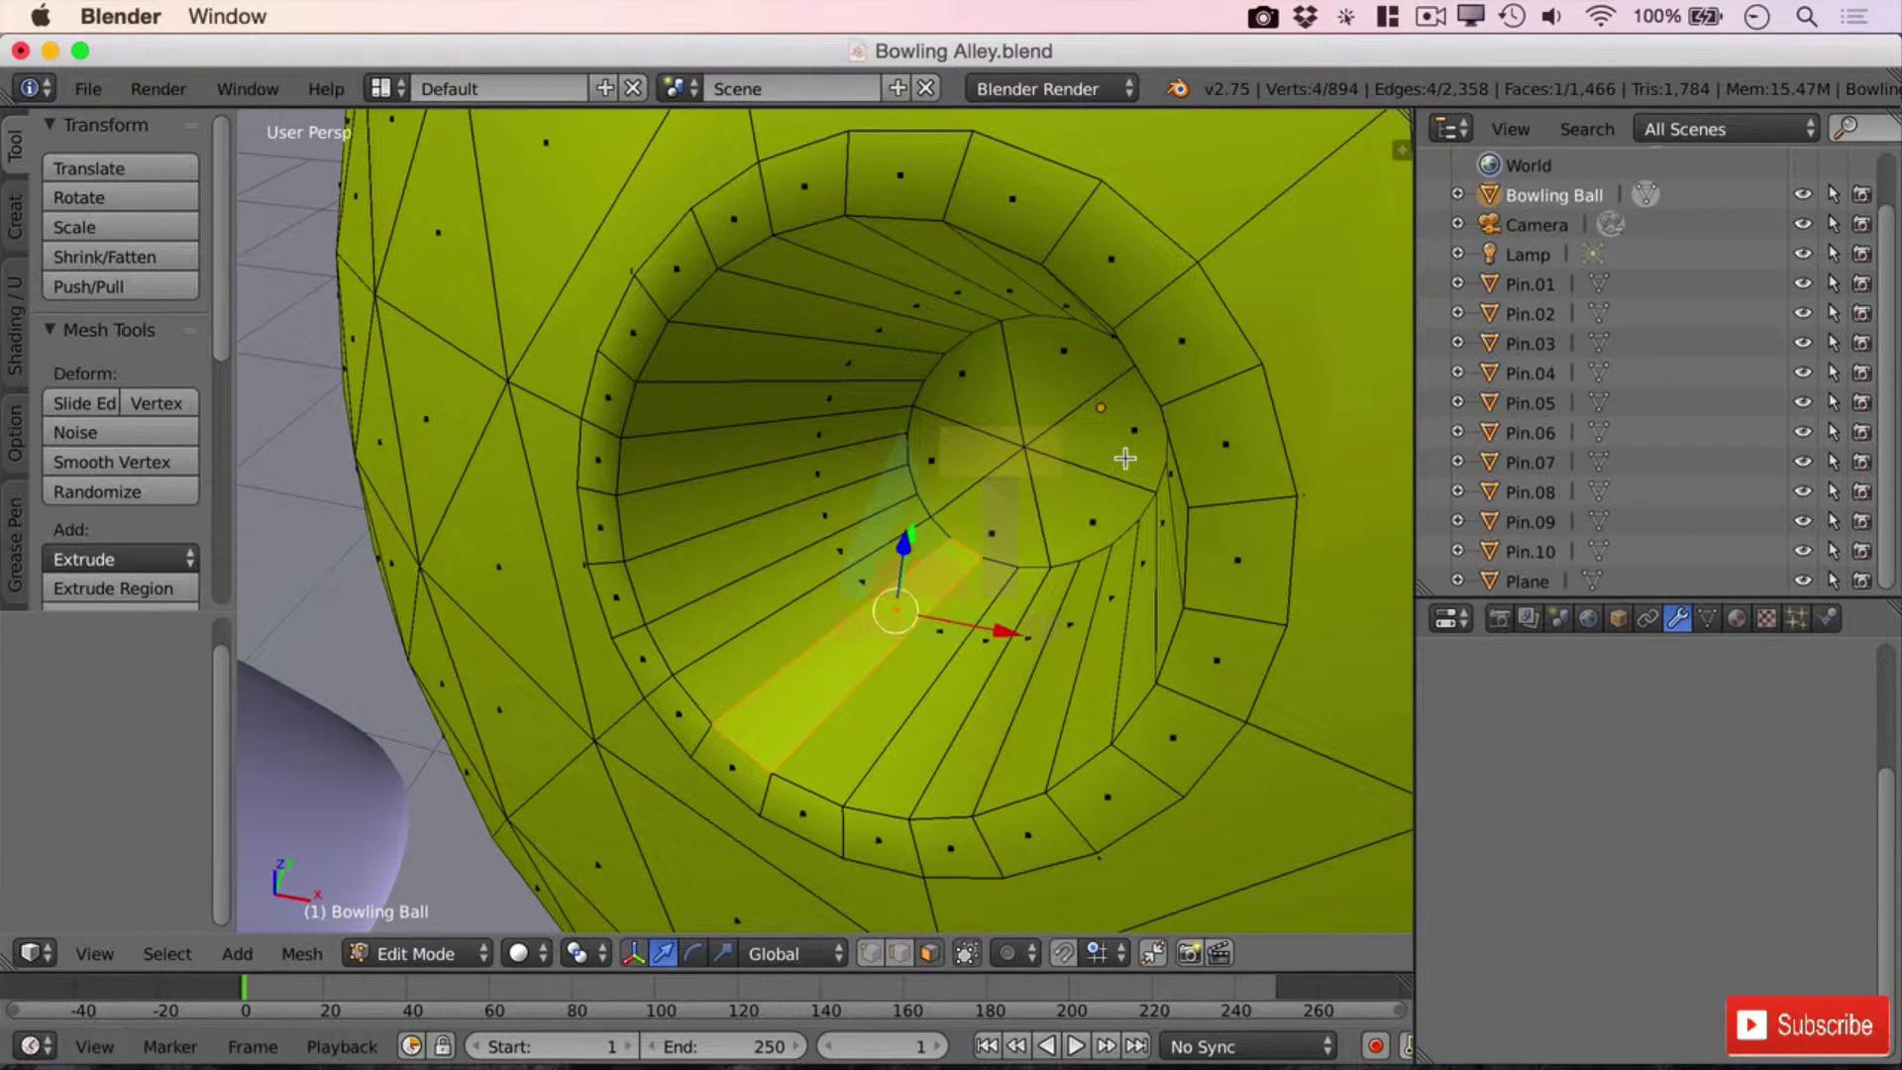
{"action": "right_click", "coordinate": [1052, 372]}
{"action": "right_click", "coordinate": [991, 457]}
{"action": "right_click", "coordinate": [1094, 496]}
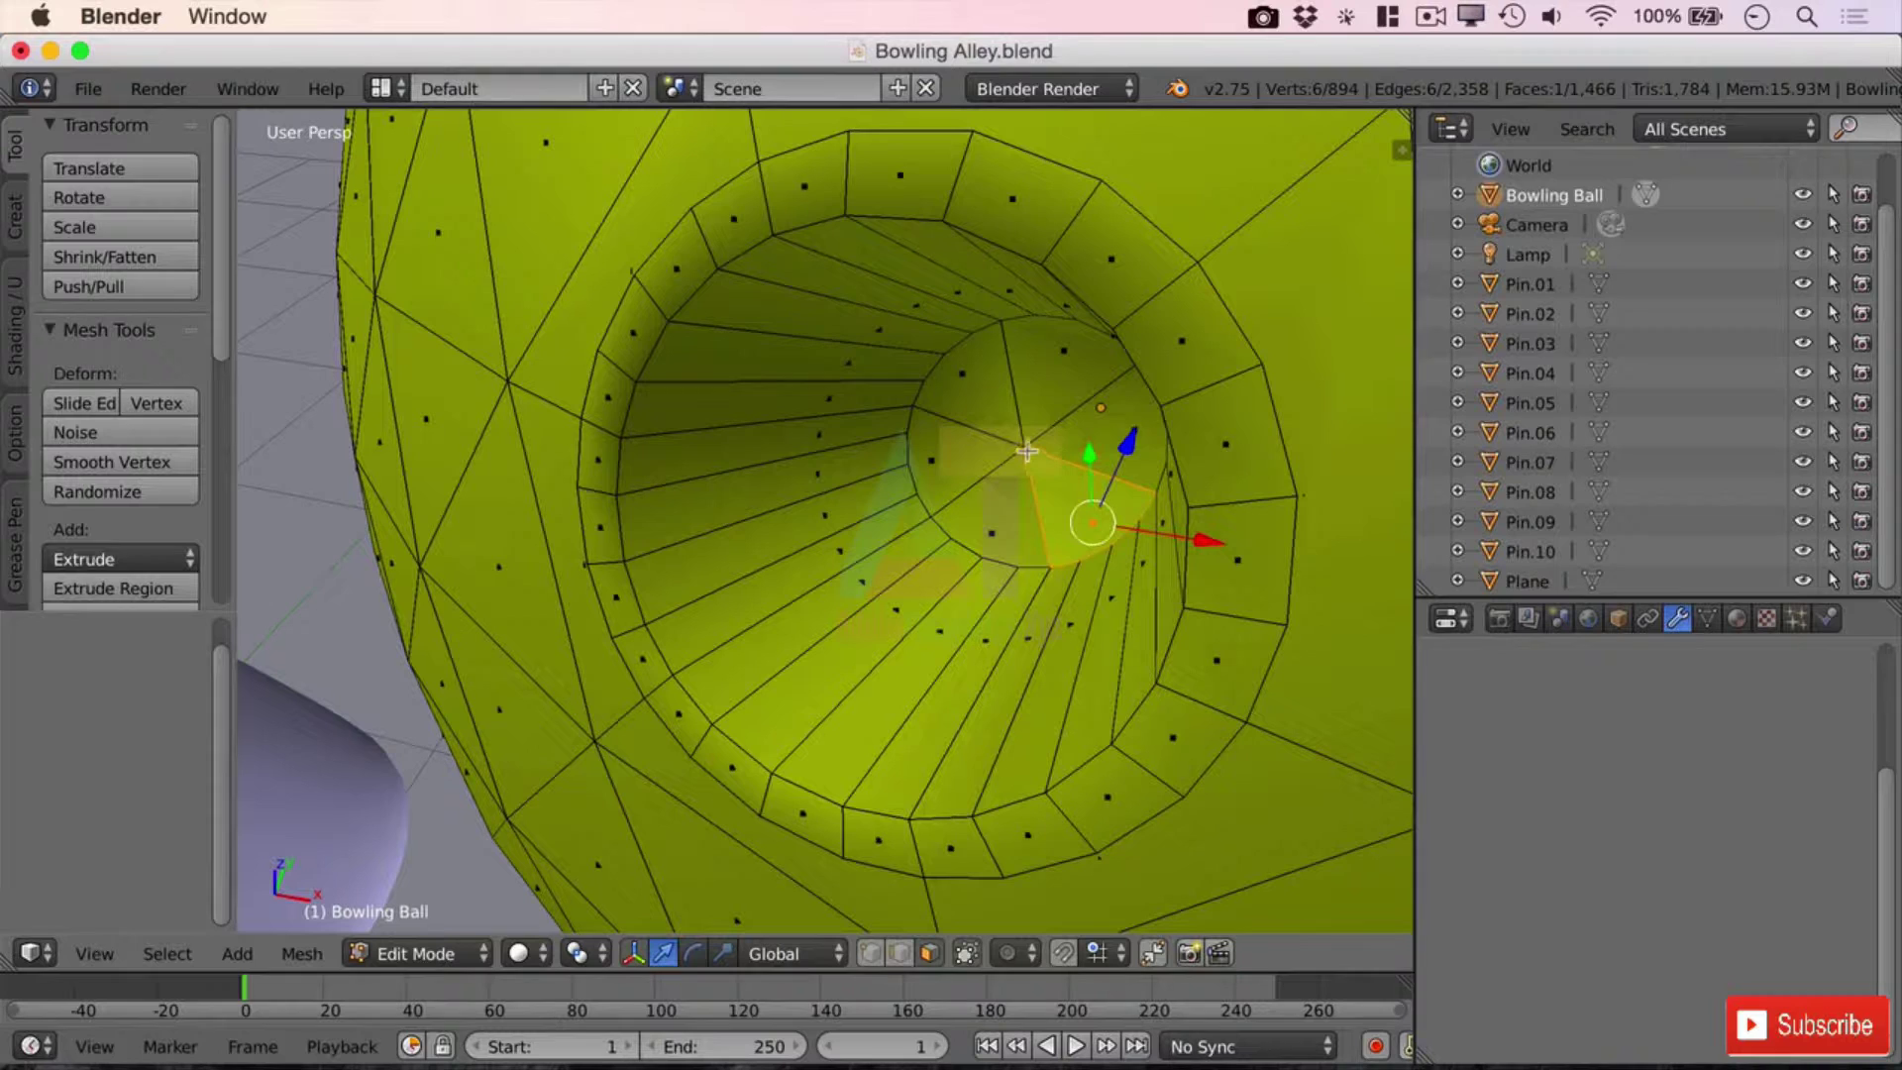
- Start a new file from the File menu
{"action": "scroll", "coordinate": [1033, 442], "scroll_direction": "down", "scroll_amount": 10}
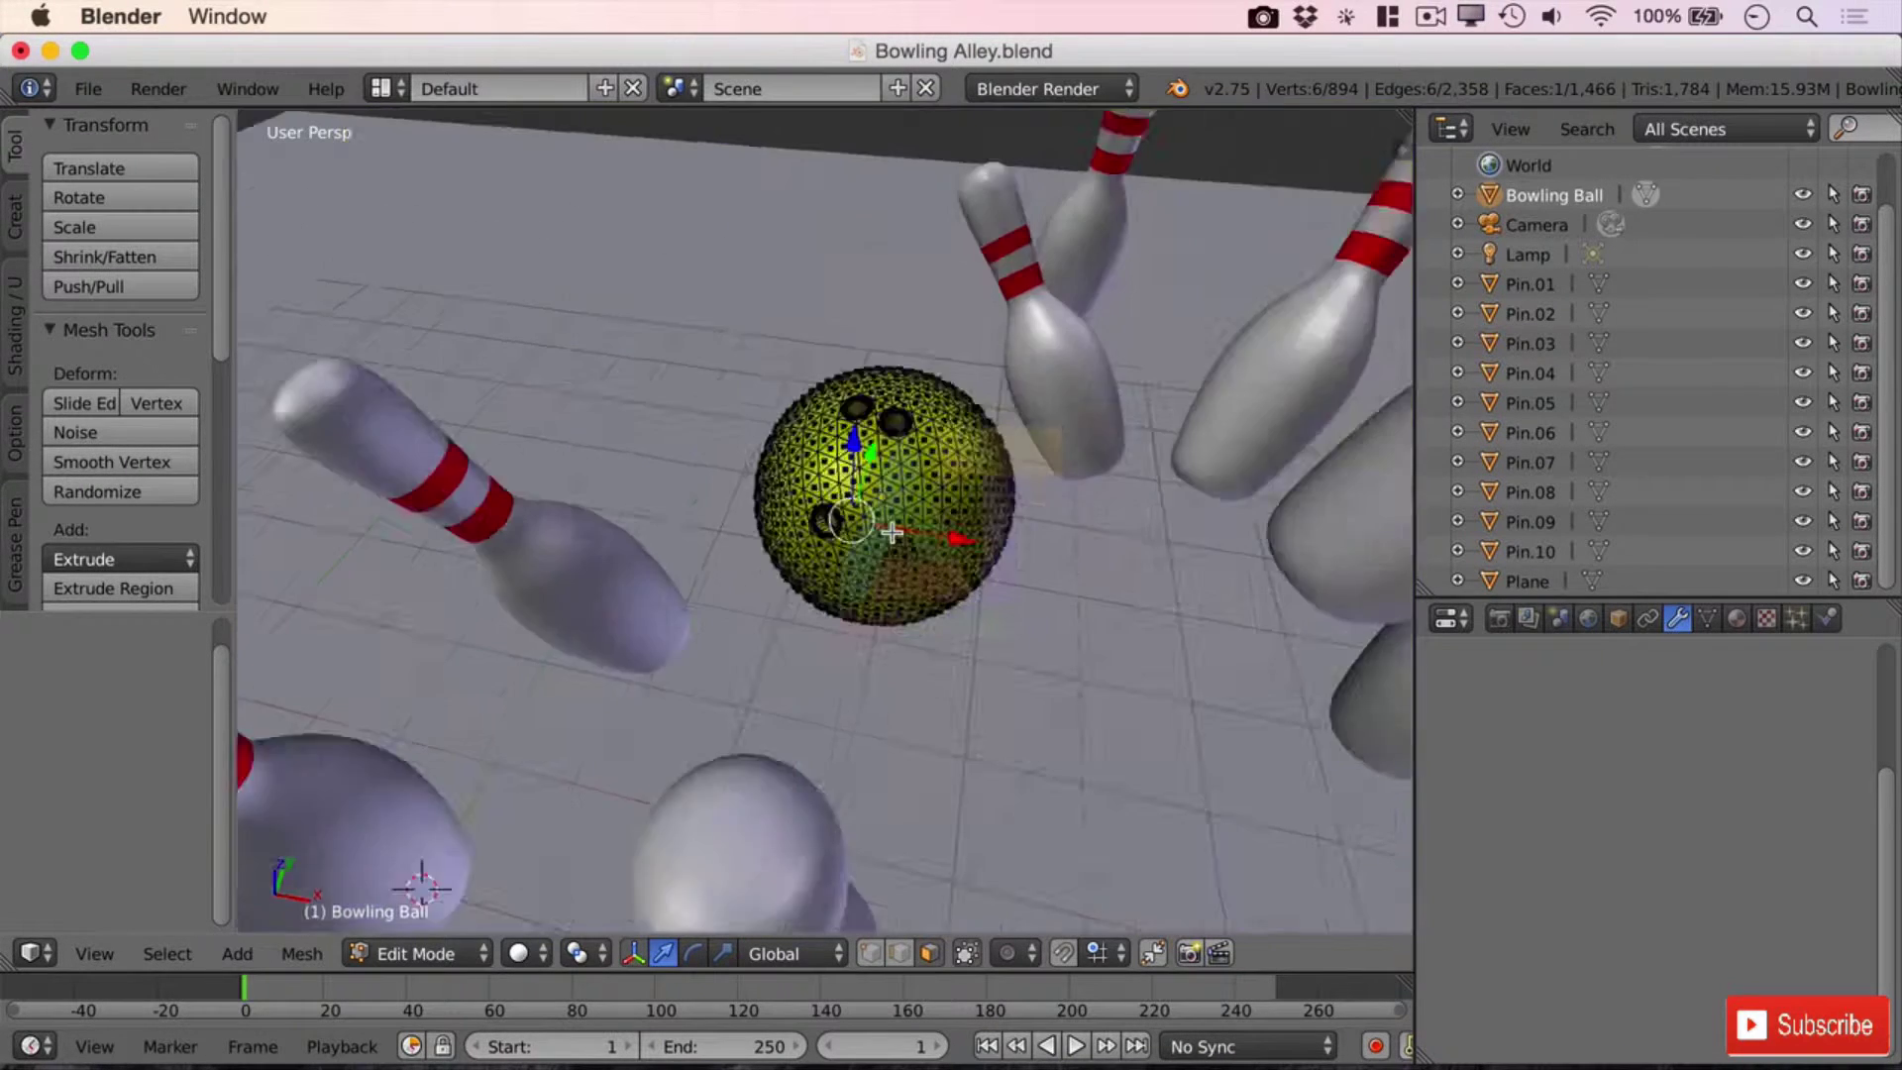
{"action": "left_click", "coordinate": [88, 89]}
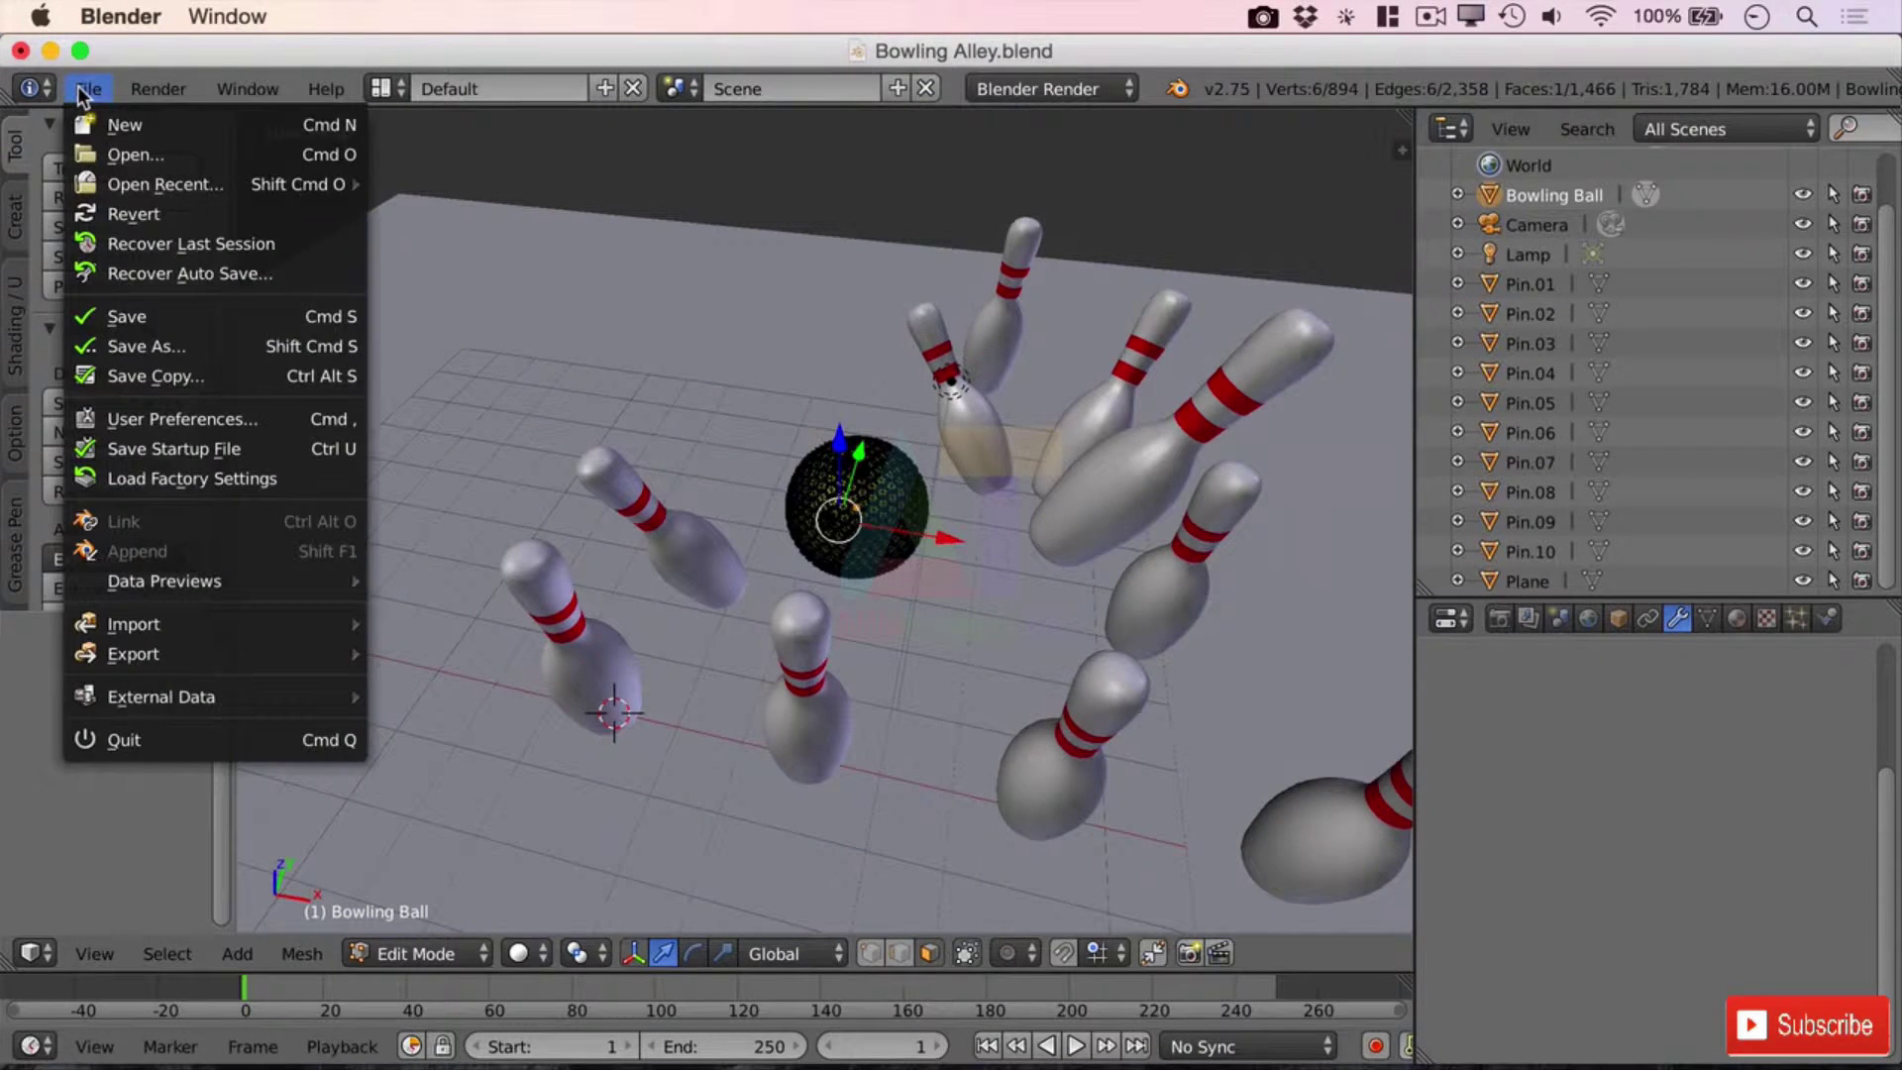
{"action": "left_click", "coordinate": [139, 121]}
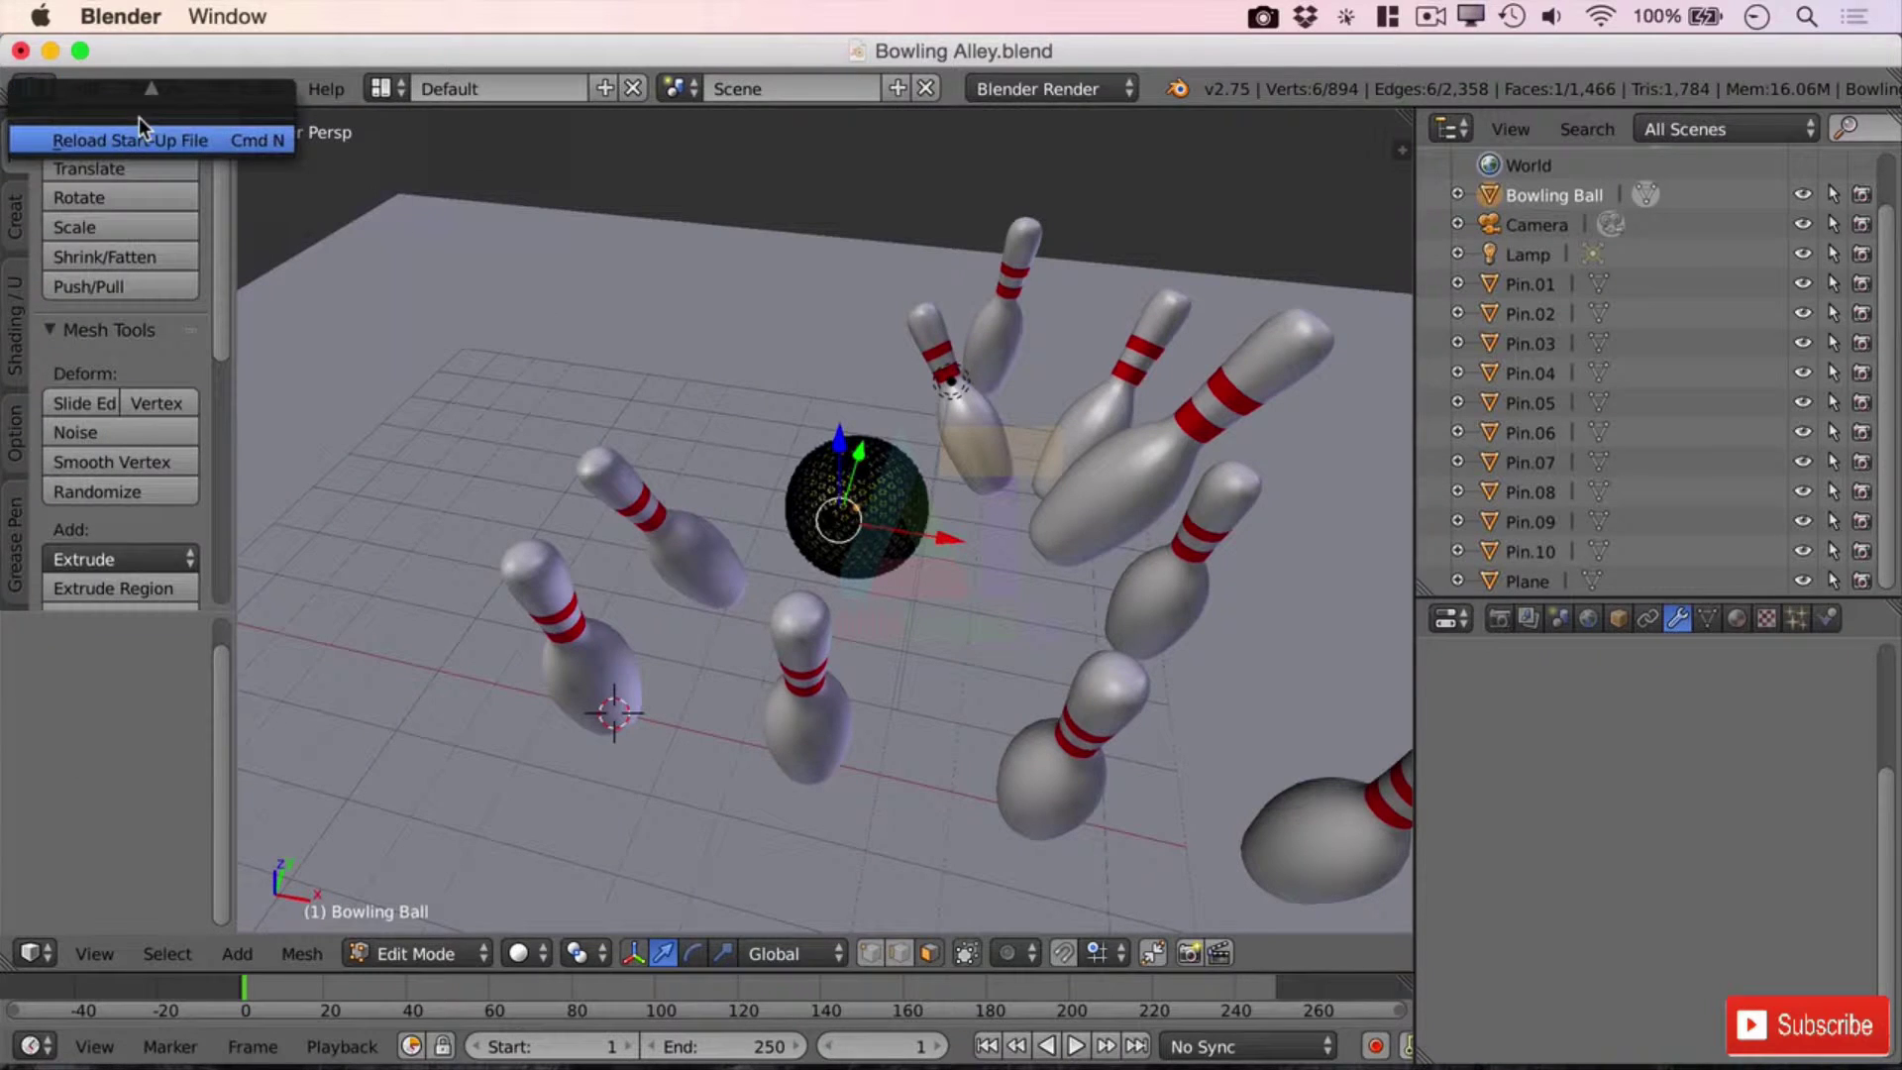
- Reload the default start-up scene and delete the default cube
{"action": "left_click", "coordinate": [176, 145]}
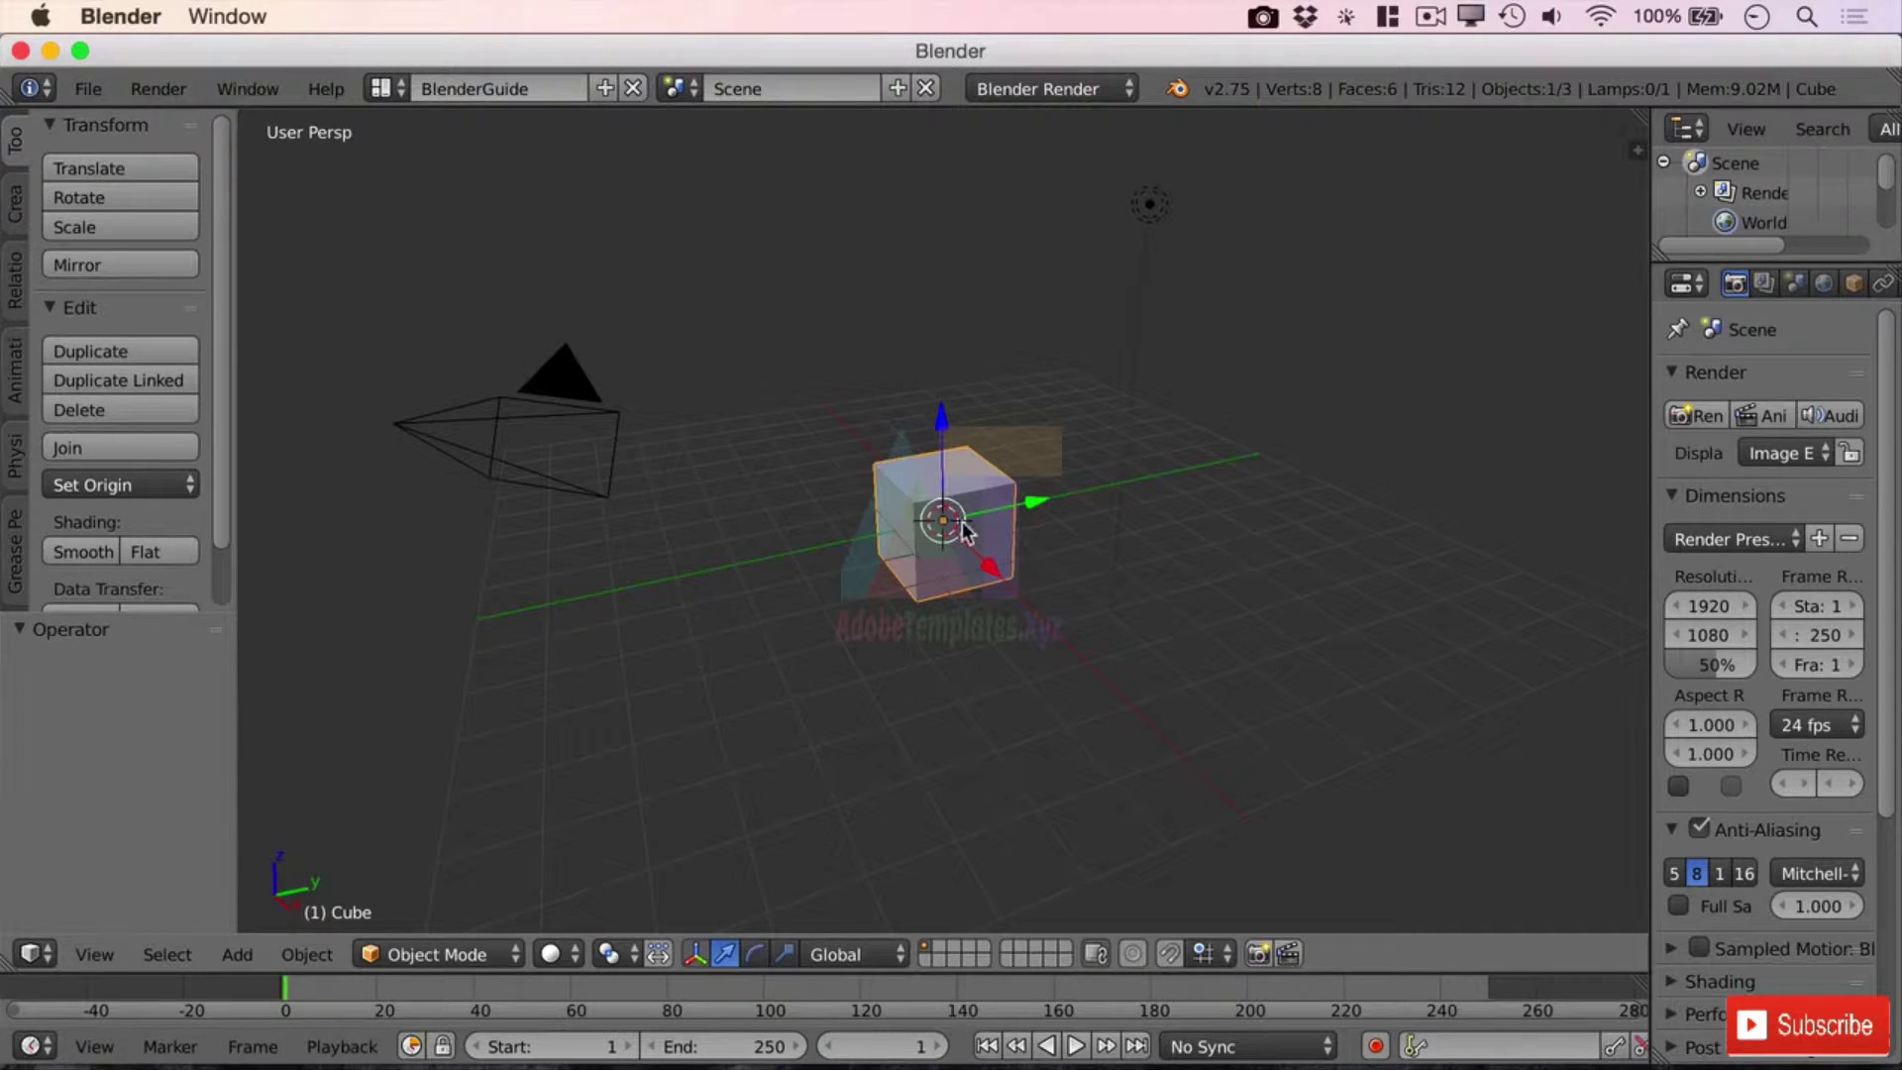
{"action": "key", "text": "x"}
{"action": "key", "text": "Return"}
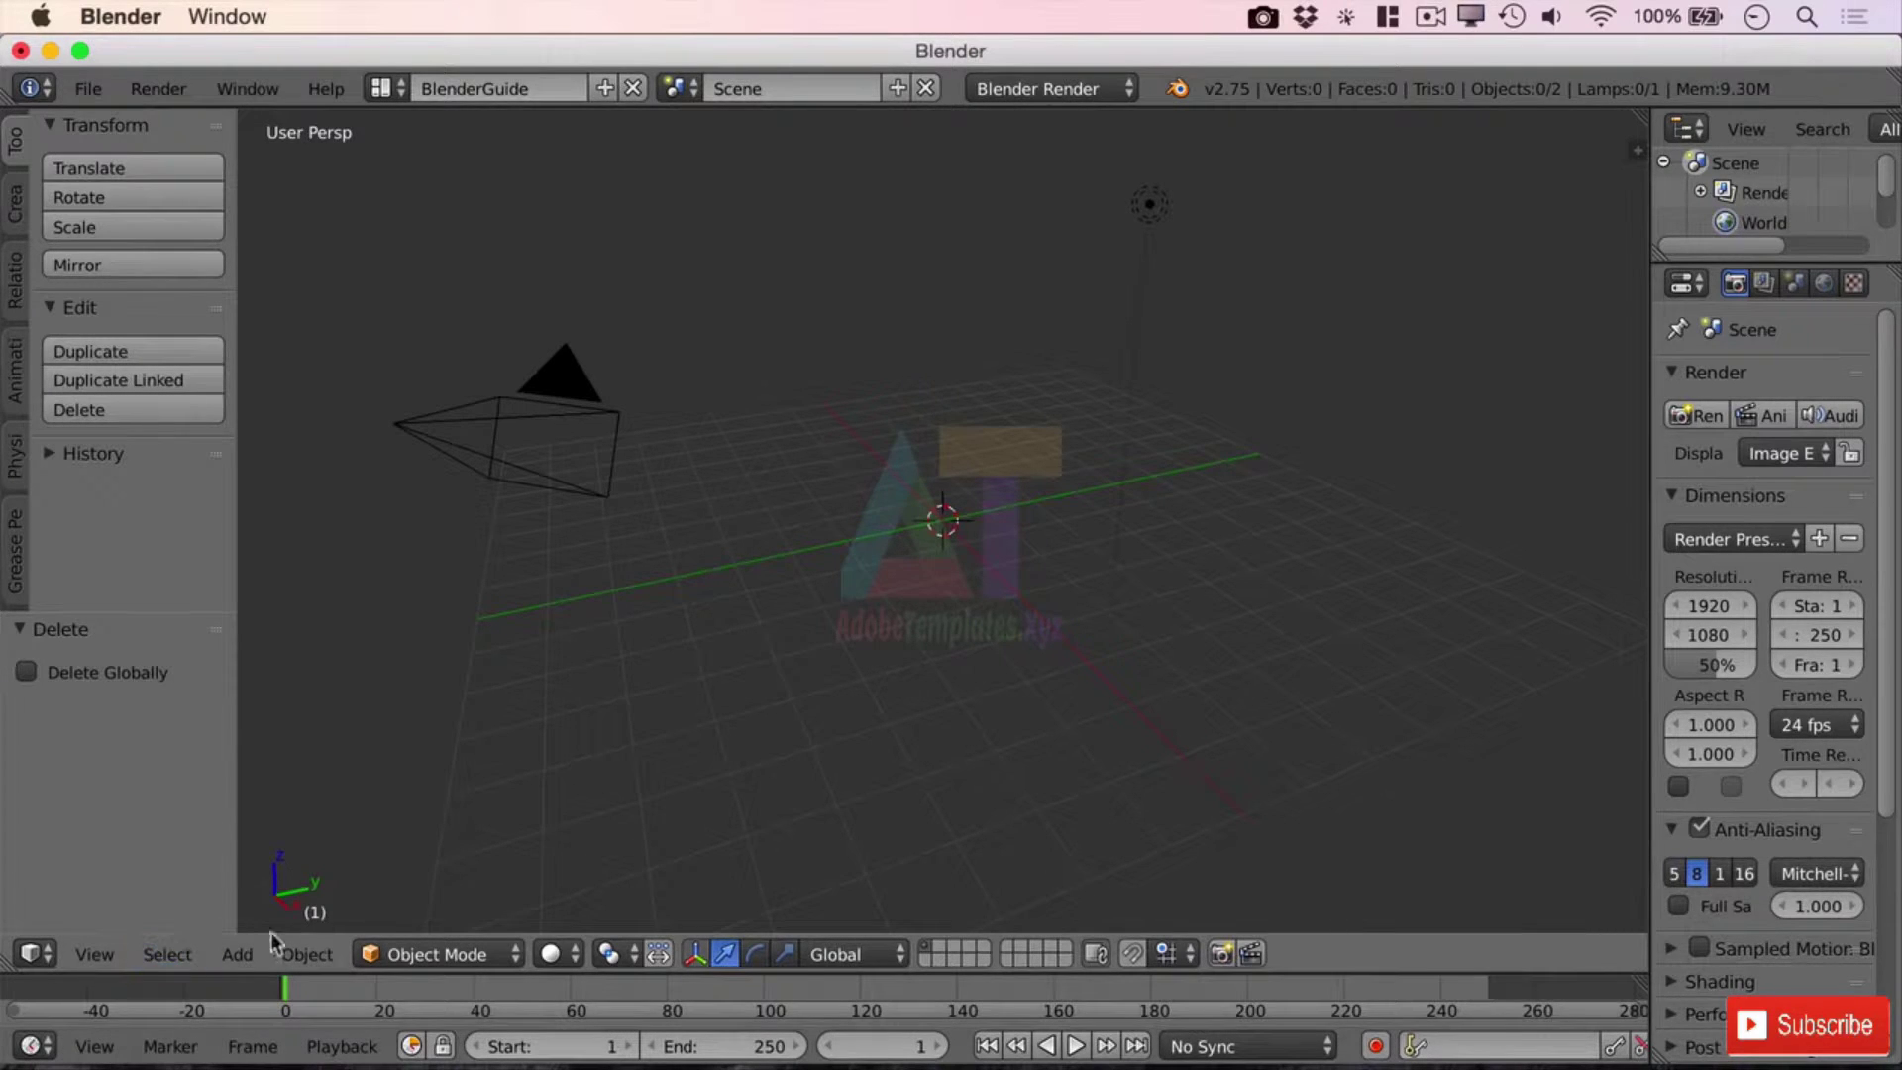
- Add a UV sphere and put it in Edit Mode
{"action": "key", "text": "shift+a"}
{"action": "mouse_move", "coordinate": [745, 606]}
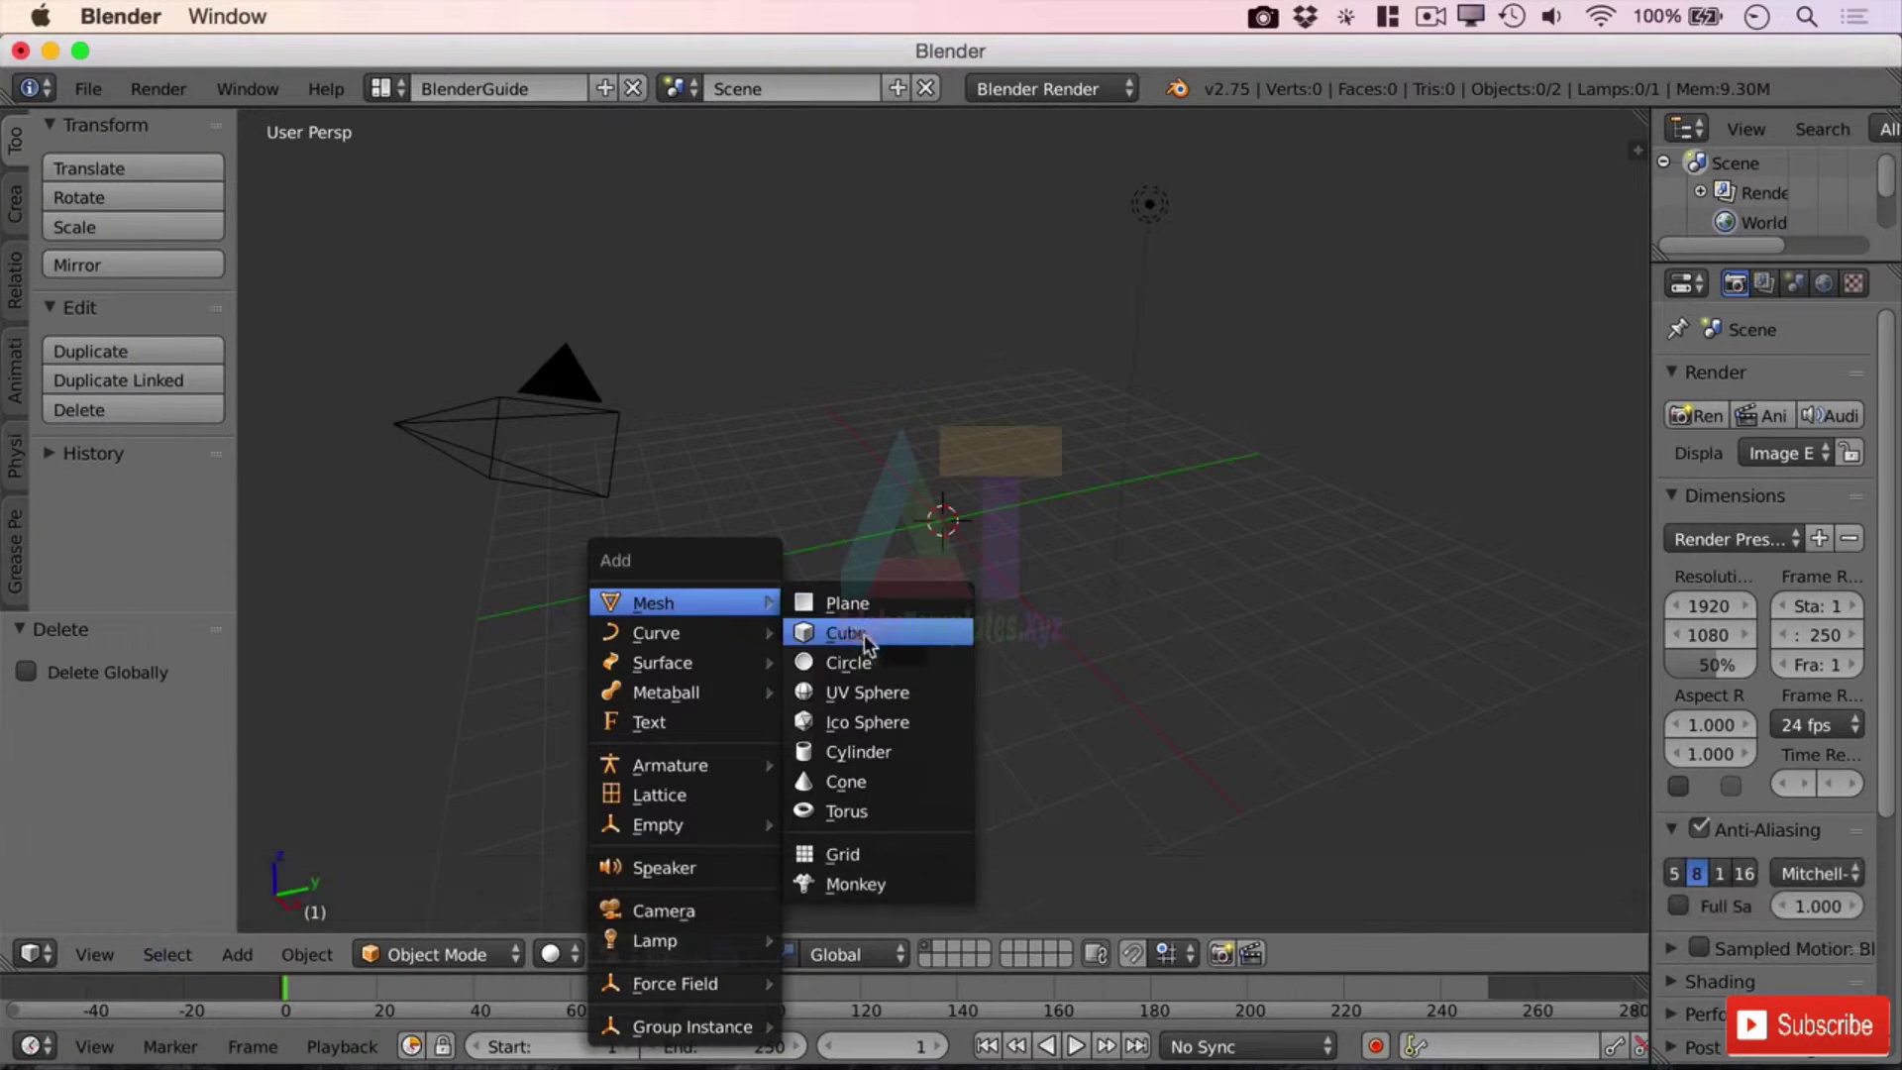
{"action": "left_click", "coordinate": [901, 693]}
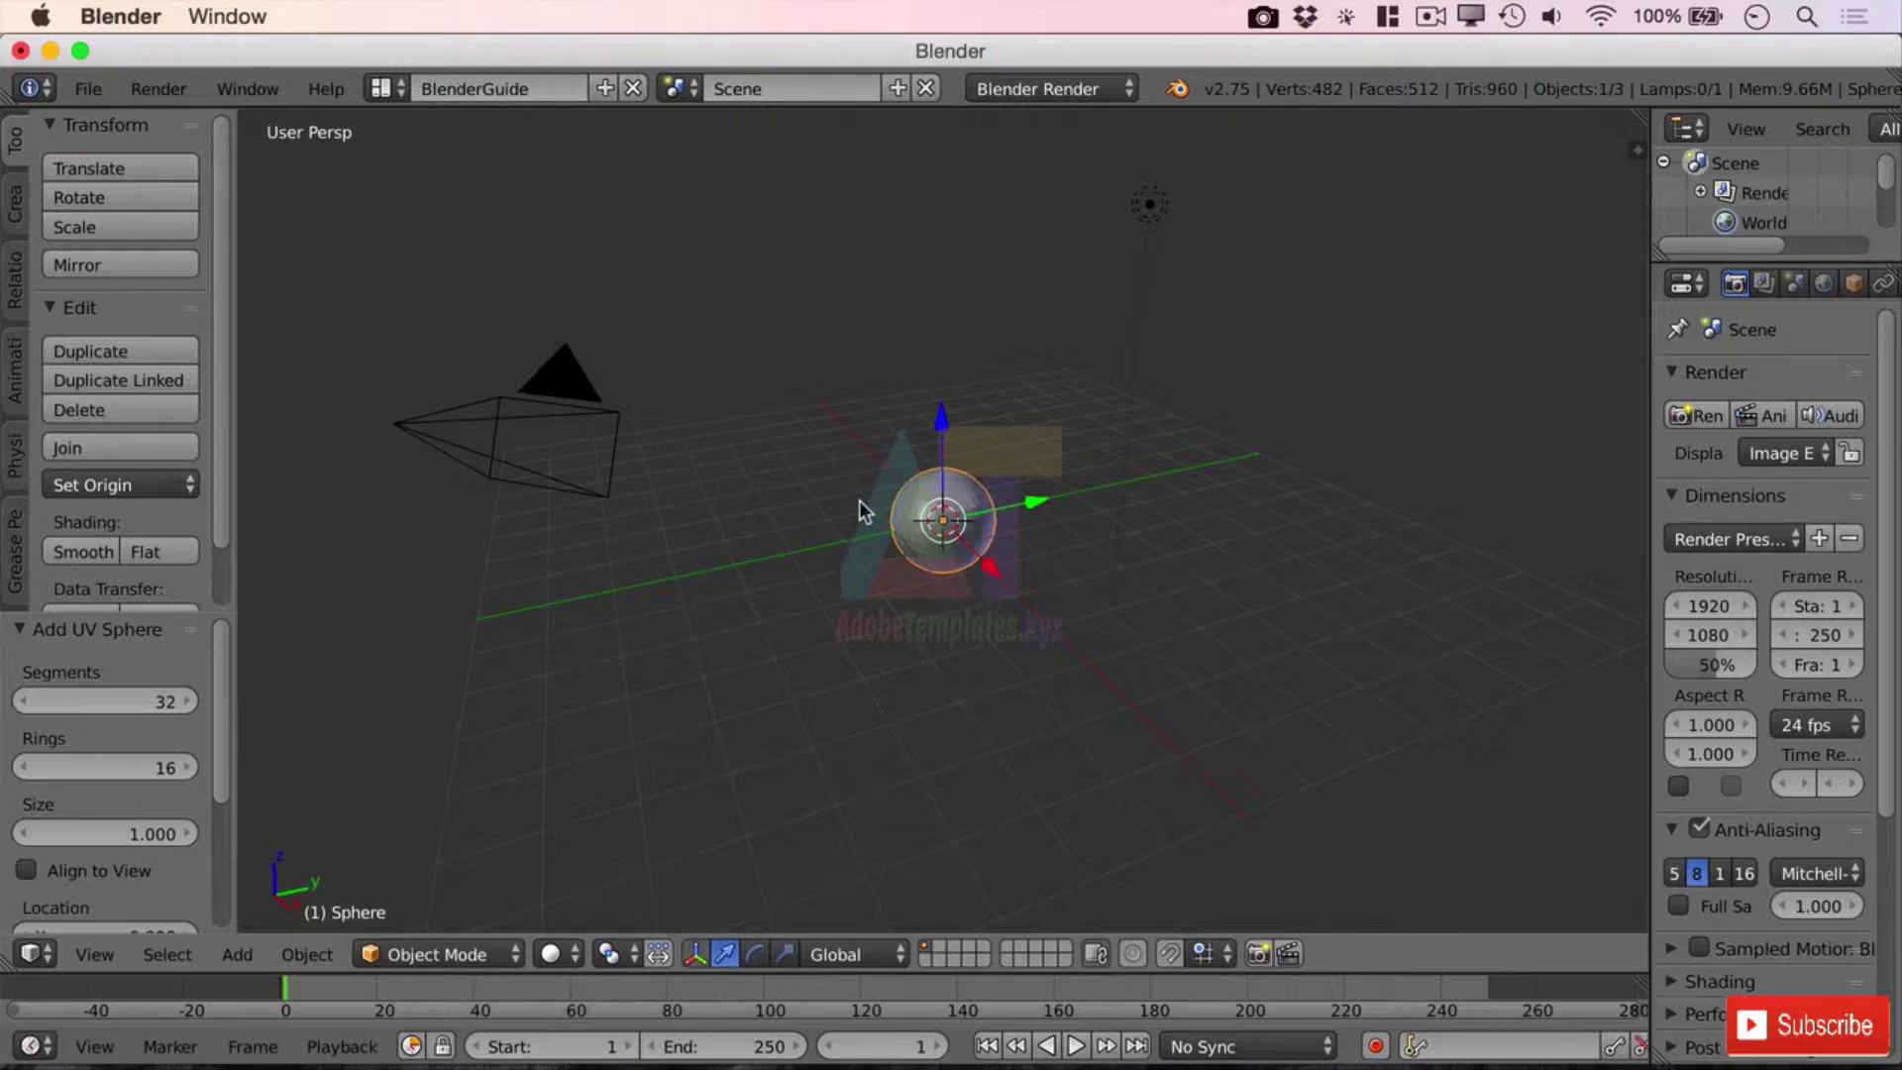
{"action": "scroll", "coordinate": [991, 451], "scroll_direction": "up", "scroll_amount": 2}
{"action": "key", "text": "Tab"}
{"action": "scroll", "coordinate": [954, 393], "scroll_direction": "up", "scroll_amount": 8}
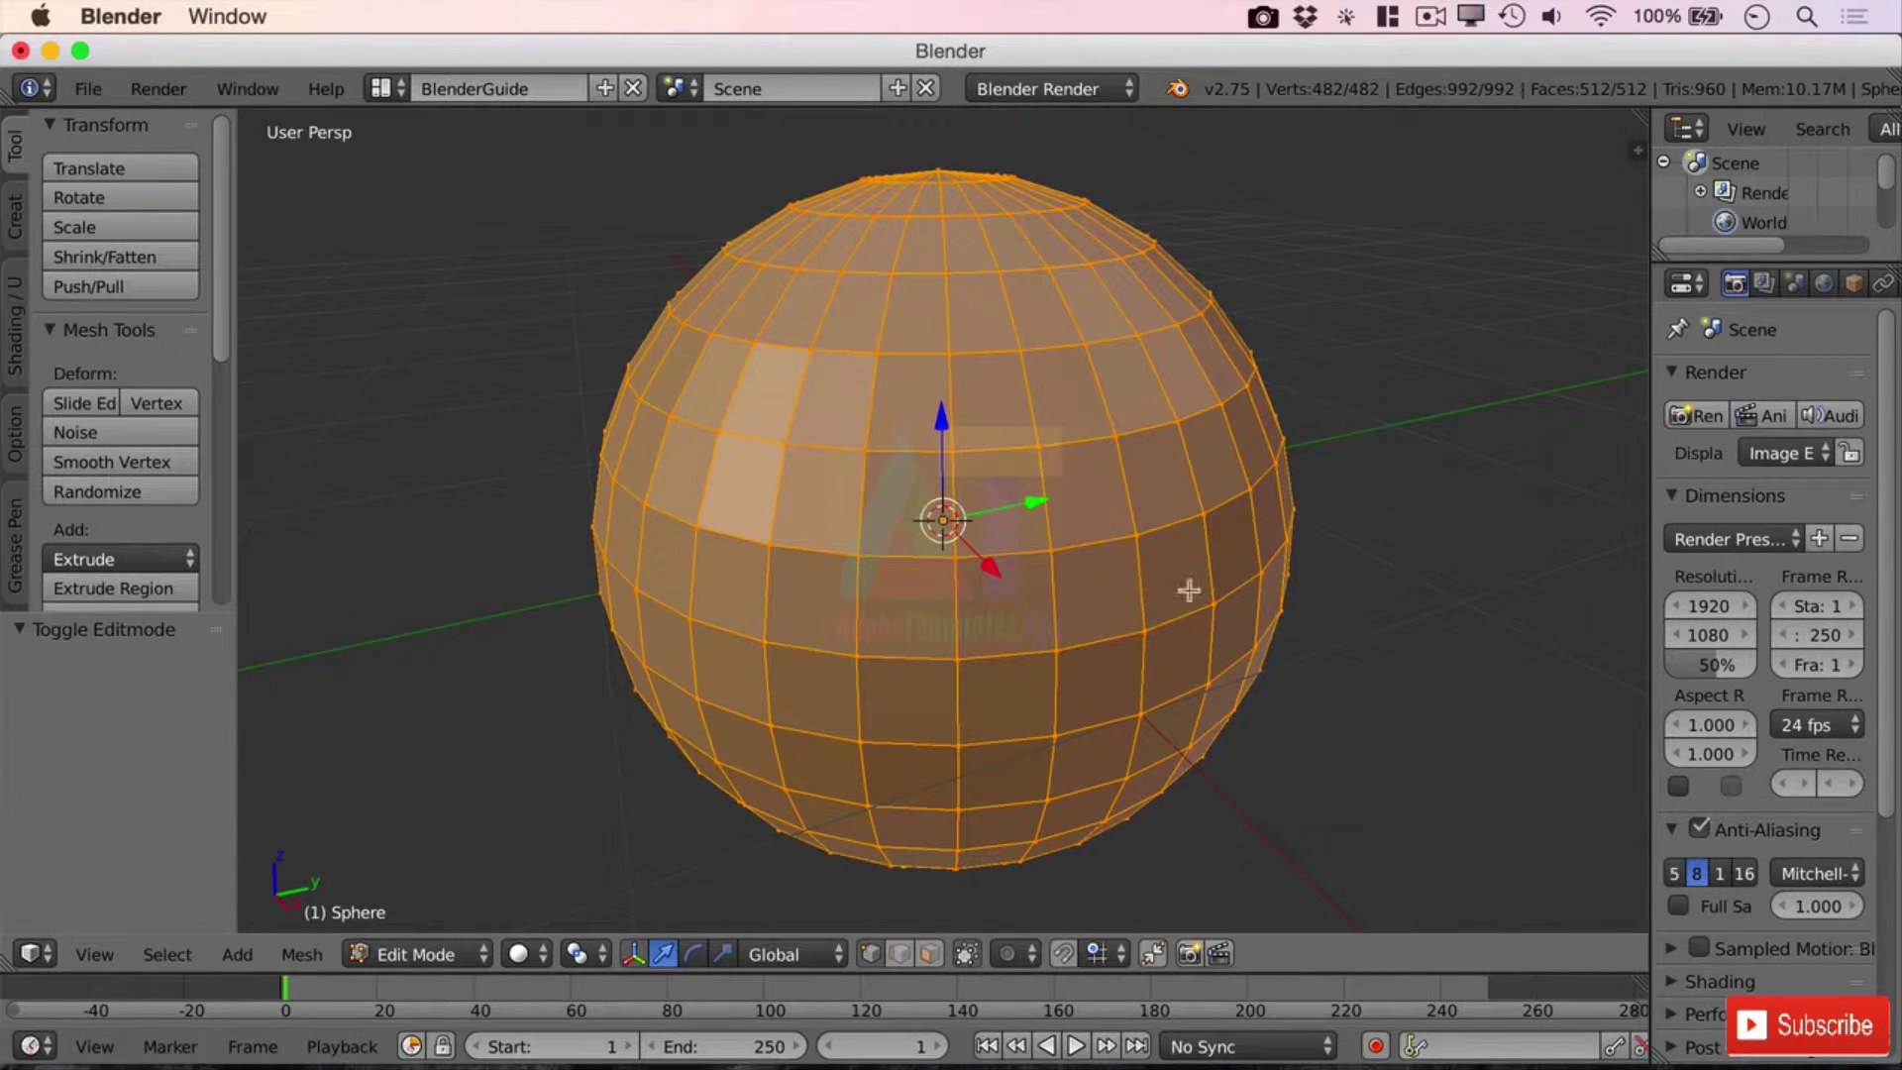
- Select a horizontal edge loop, then a vertical edge loop running down from the pole
{"action": "middle_click_drag", "start_coordinate": [972, 256], "coordinate": [1007, 384]}
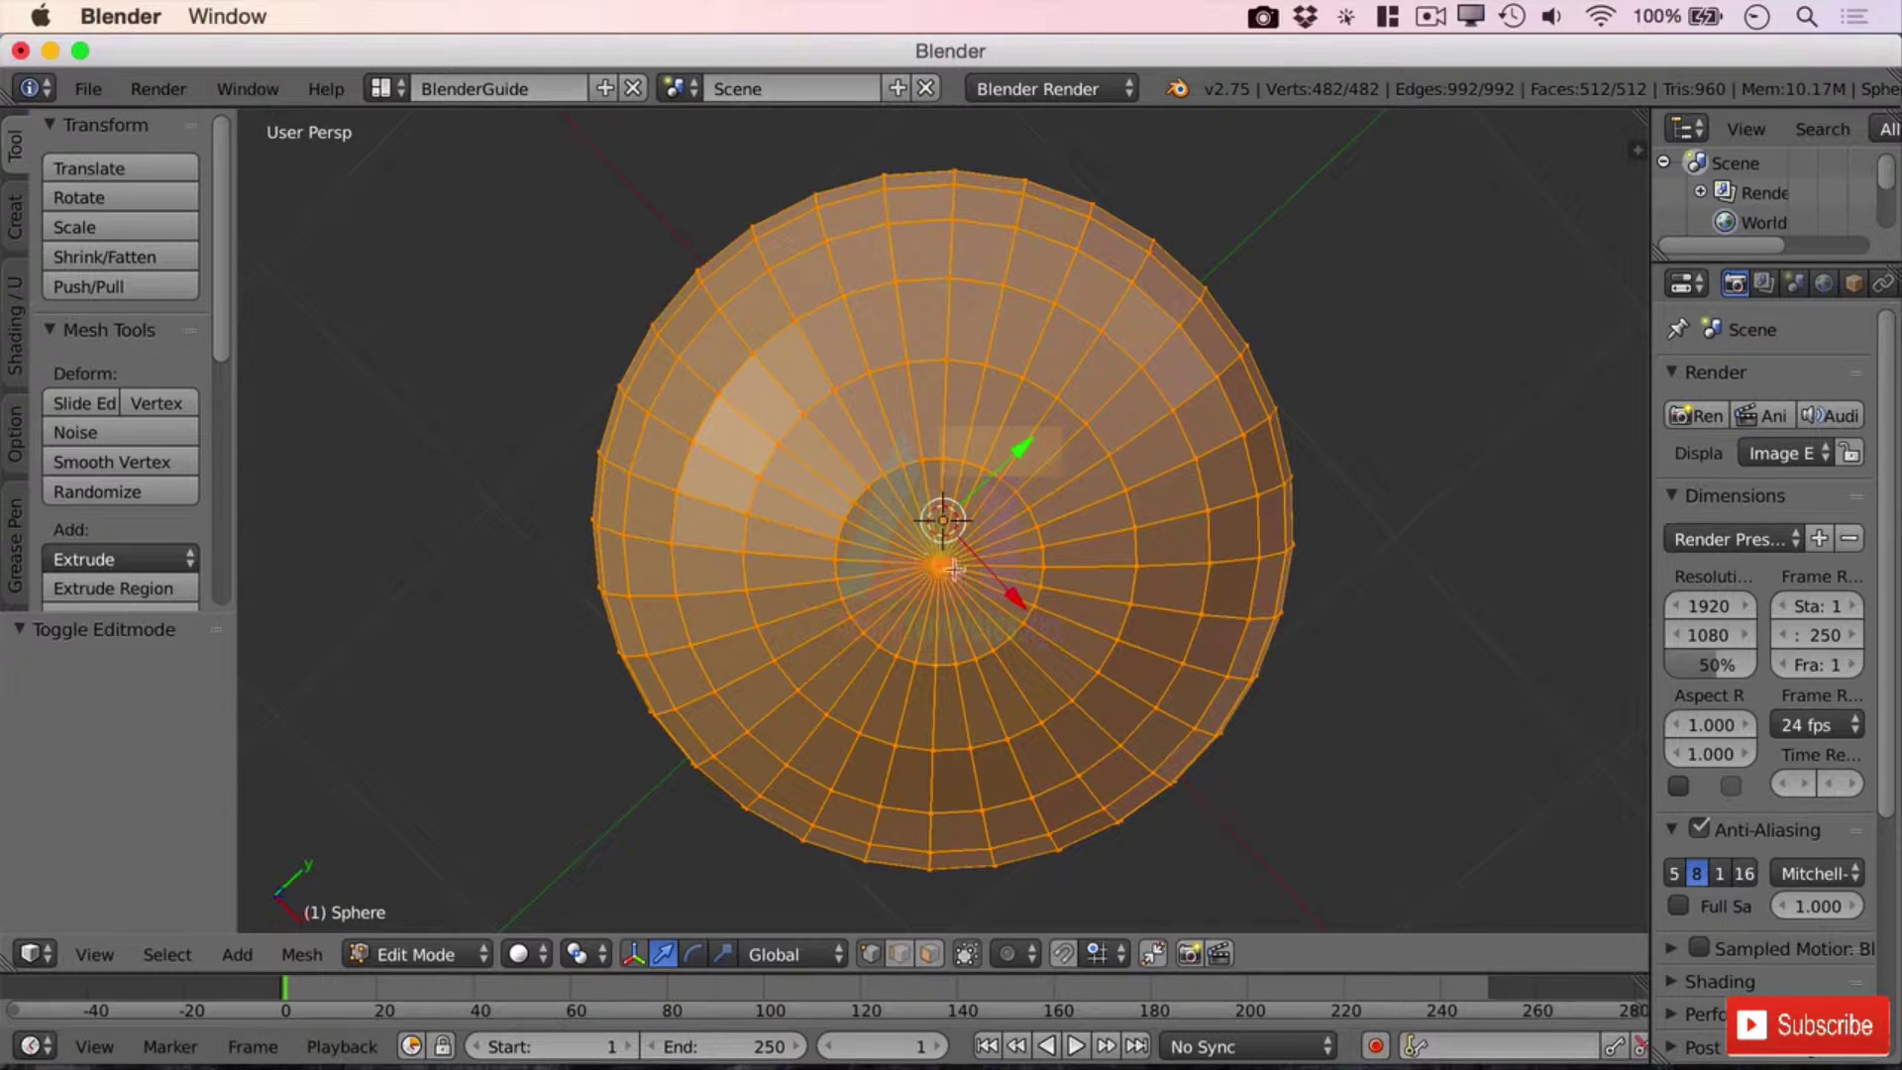
{"action": "middle_click_drag", "start_coordinate": [1274, 624], "coordinate": [1203, 535]}
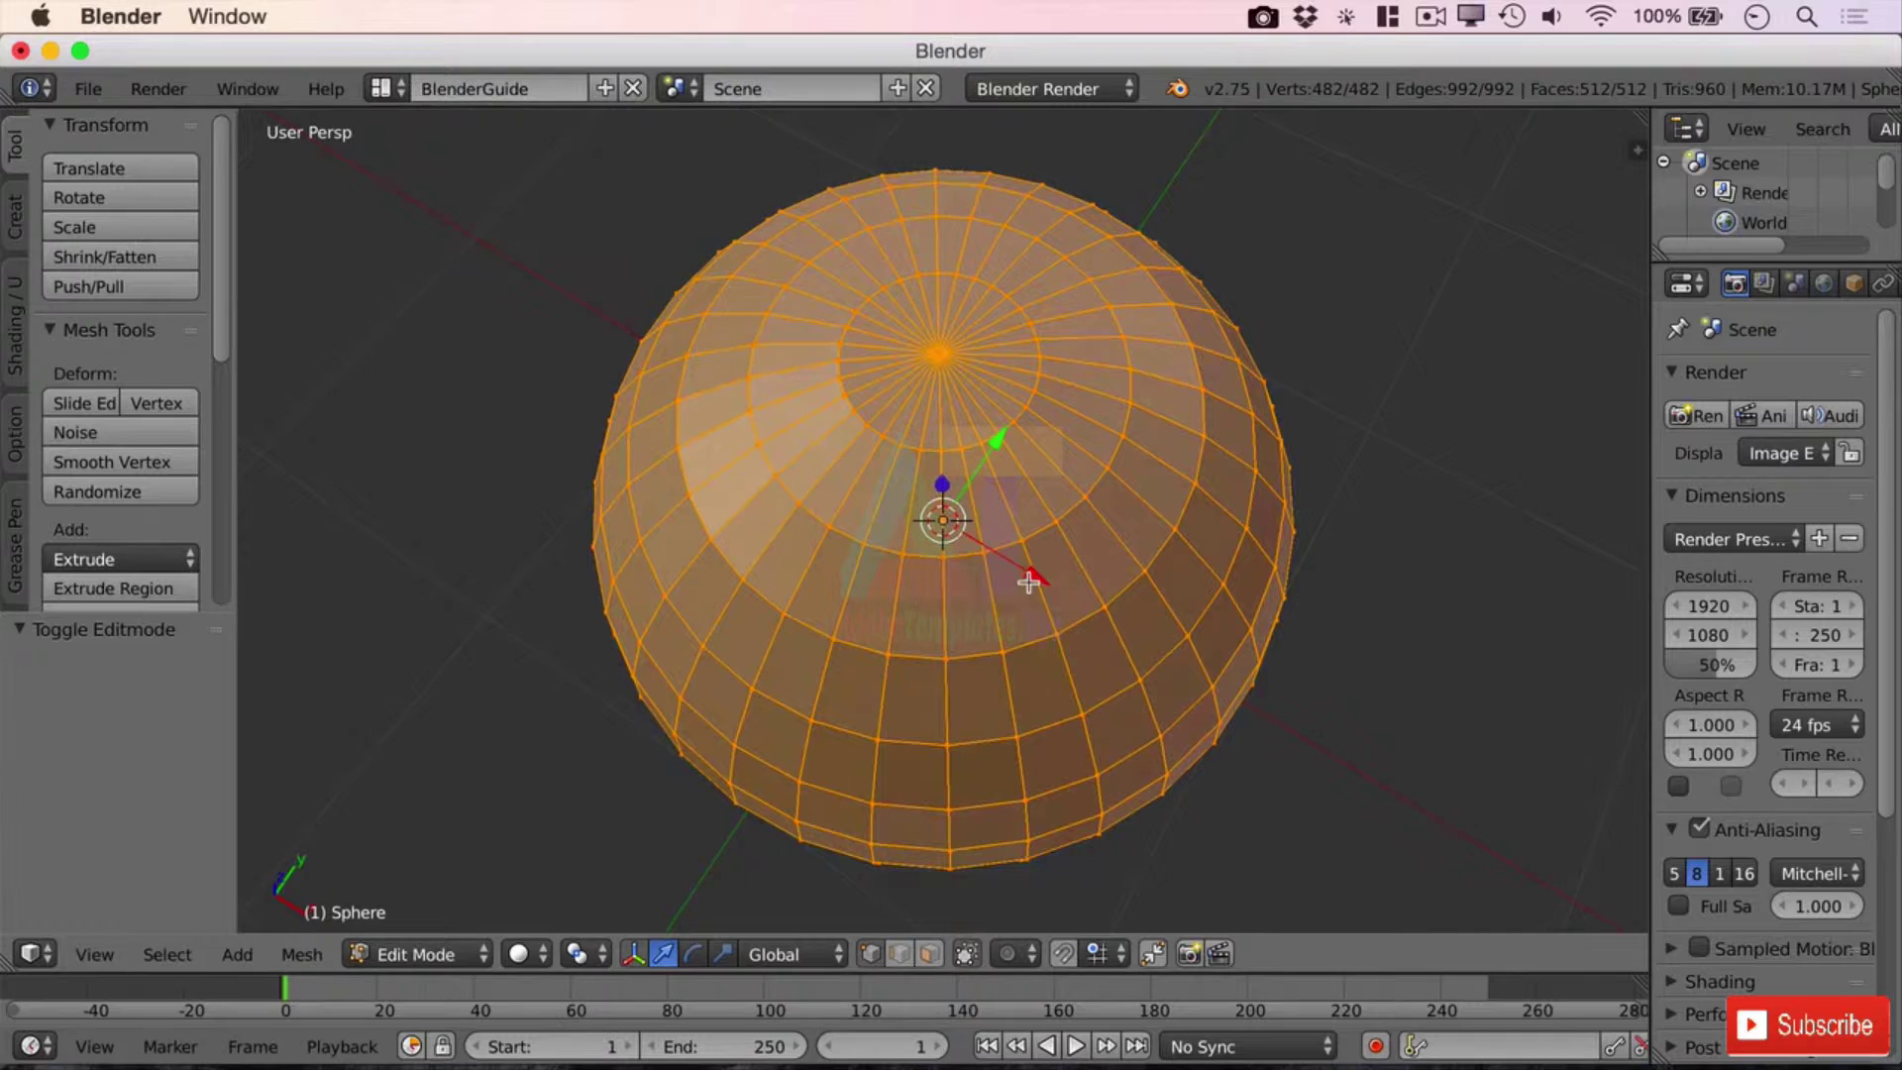
{"action": "right_click", "coordinate": [1022, 539], "text": "alt"}
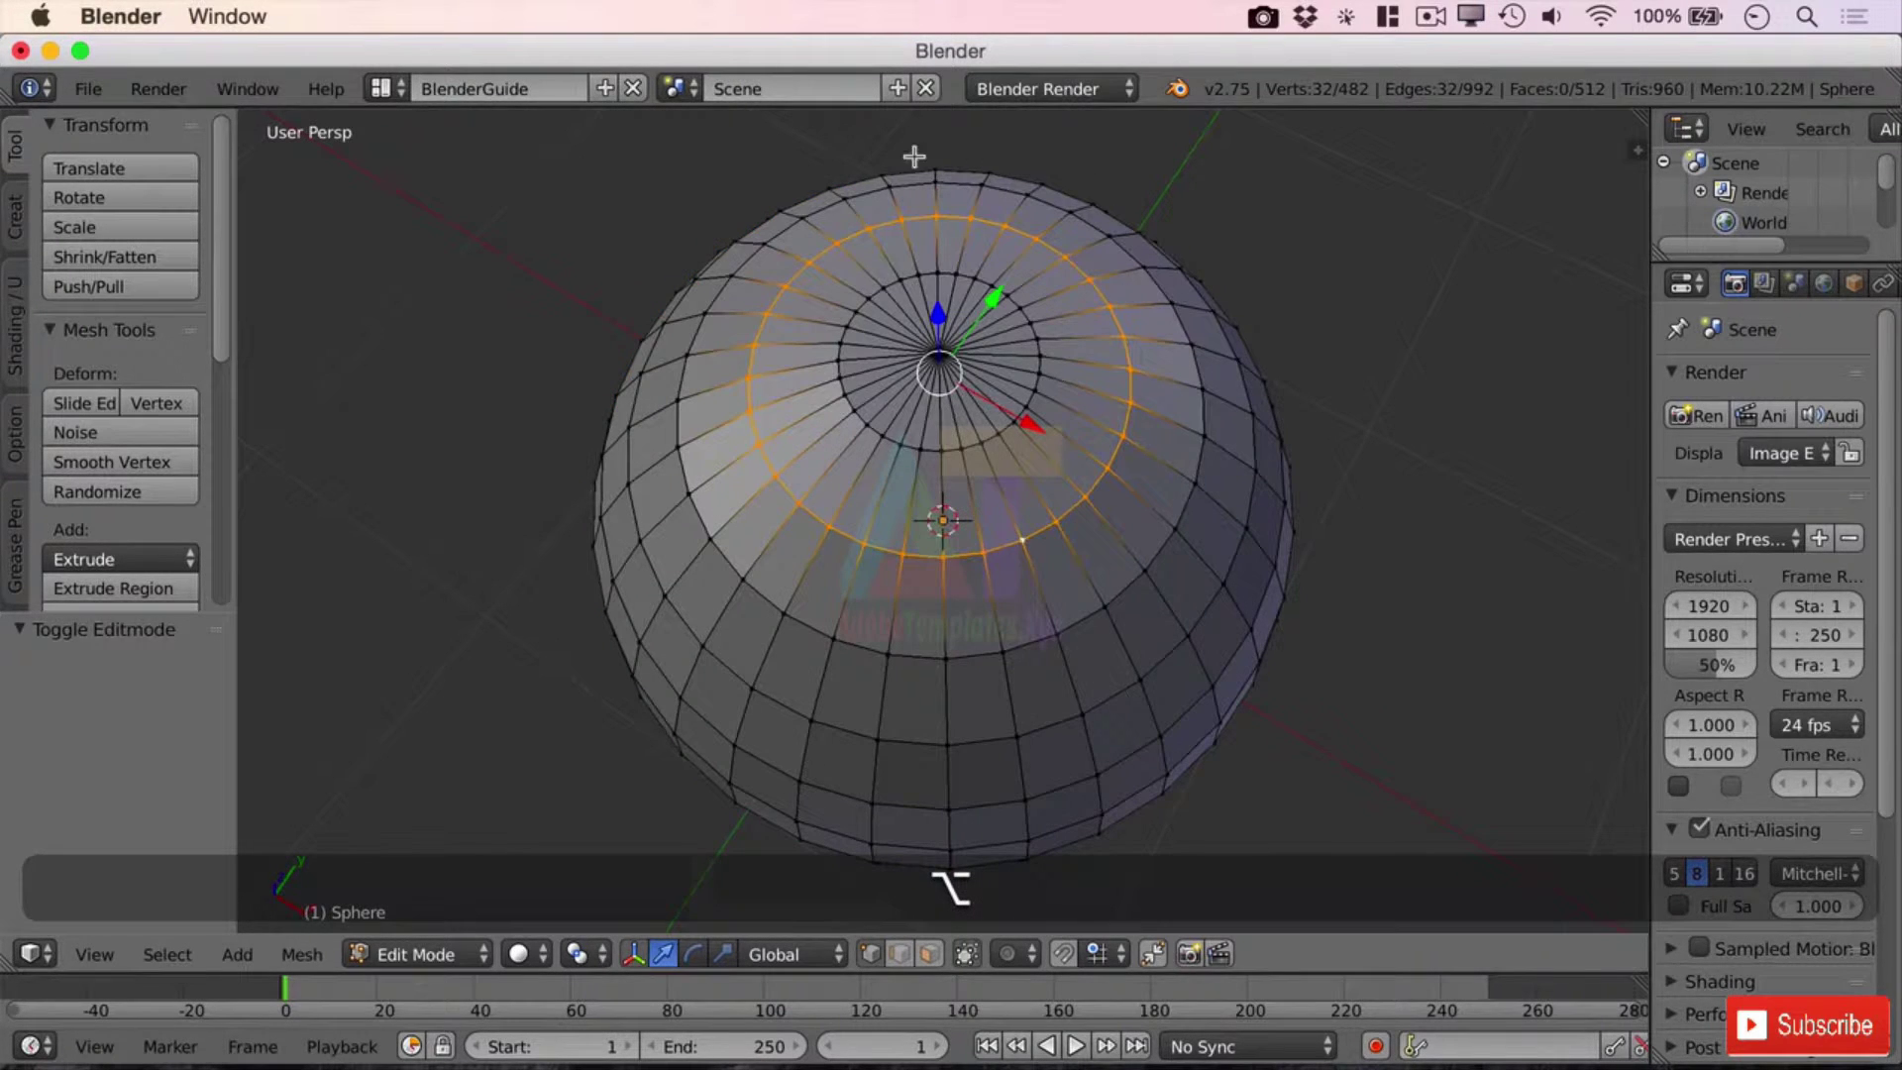
{"action": "right_click", "coordinate": [1038, 591], "text": "alt"}
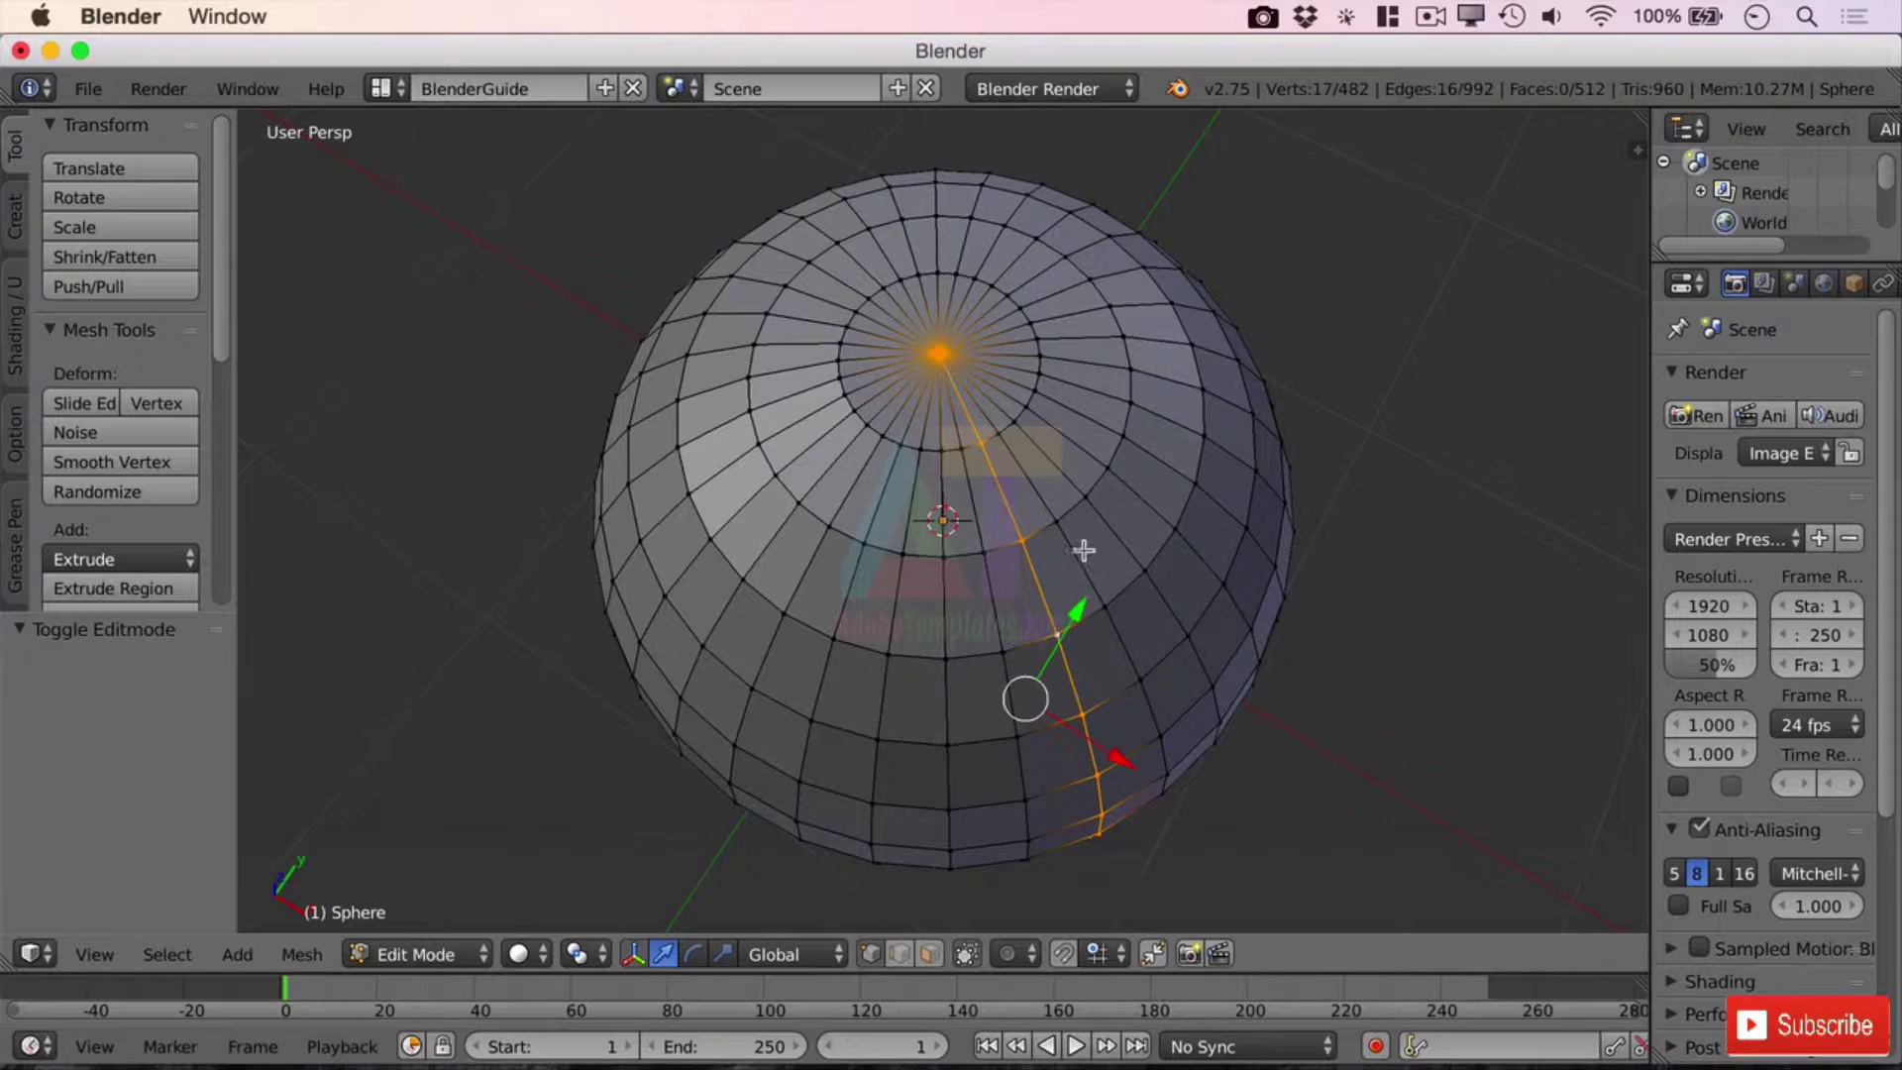
{"action": "mouse_move", "coordinate": [1165, 646]}
{"action": "middle_mouse_down"}
{"action": "mouse_move", "coordinate": [1156, 471]}
{"action": "mouse_move", "coordinate": [1179, 556]}
{"action": "mouse_move", "coordinate": [1159, 645]}
{"action": "middle_mouse_up"}
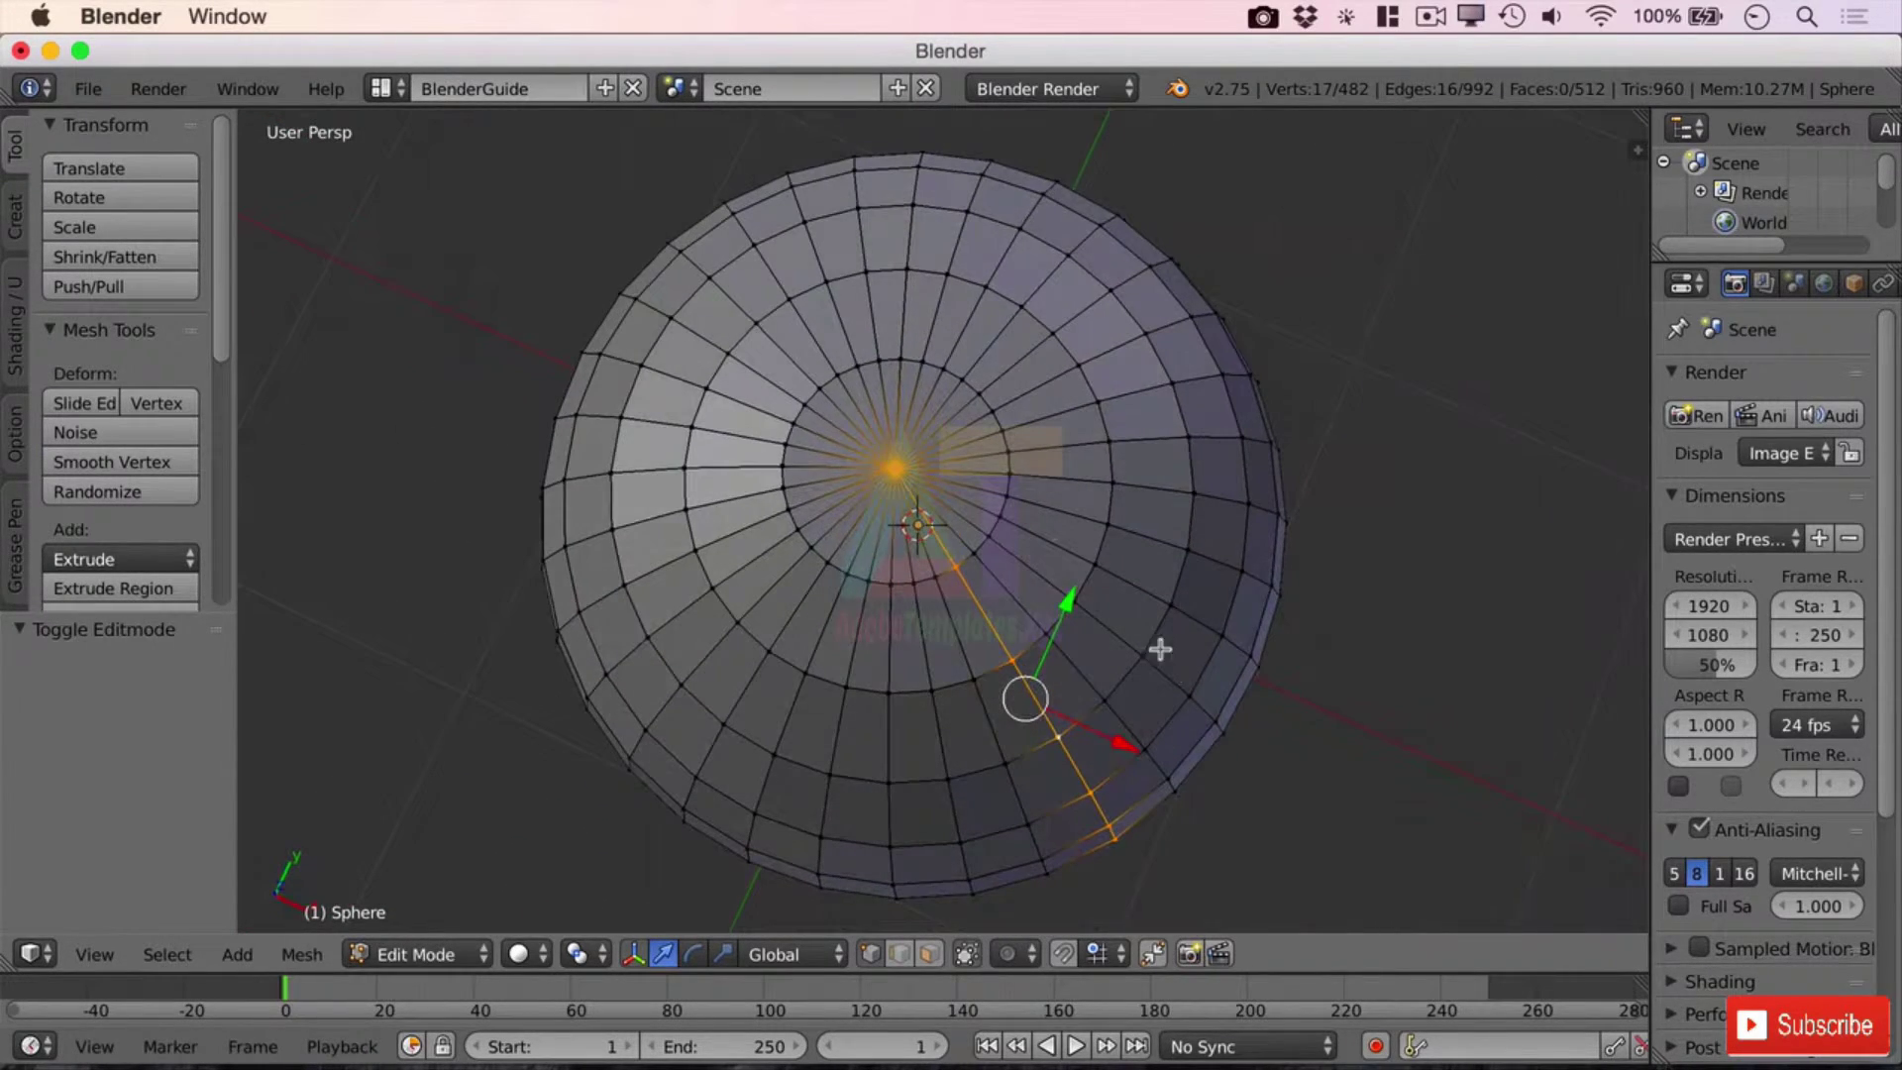
{"action": "left_click", "coordinate": [101, 92]}
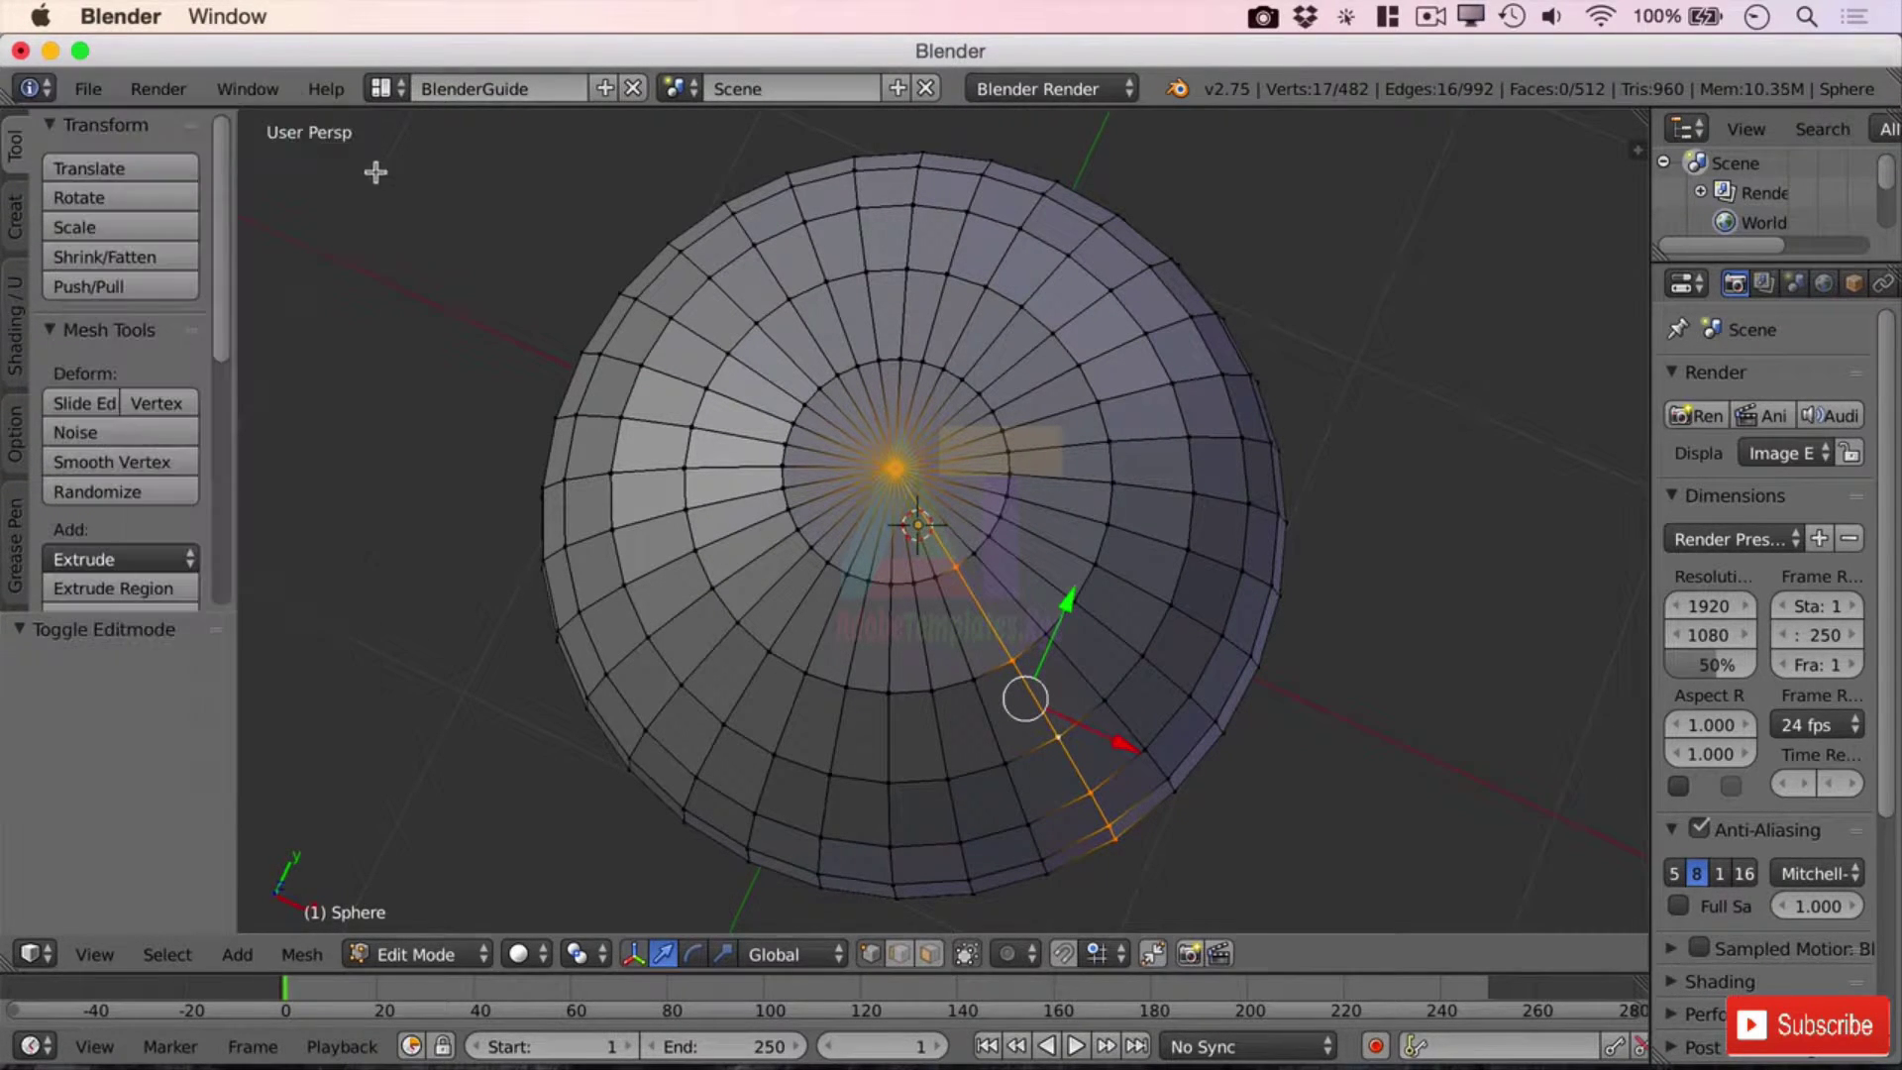
- Reload the start-up file and put the default cube in Edit Mode
{"action": "left_click", "coordinate": [78, 87]}
{"action": "left_click", "coordinate": [133, 123]}
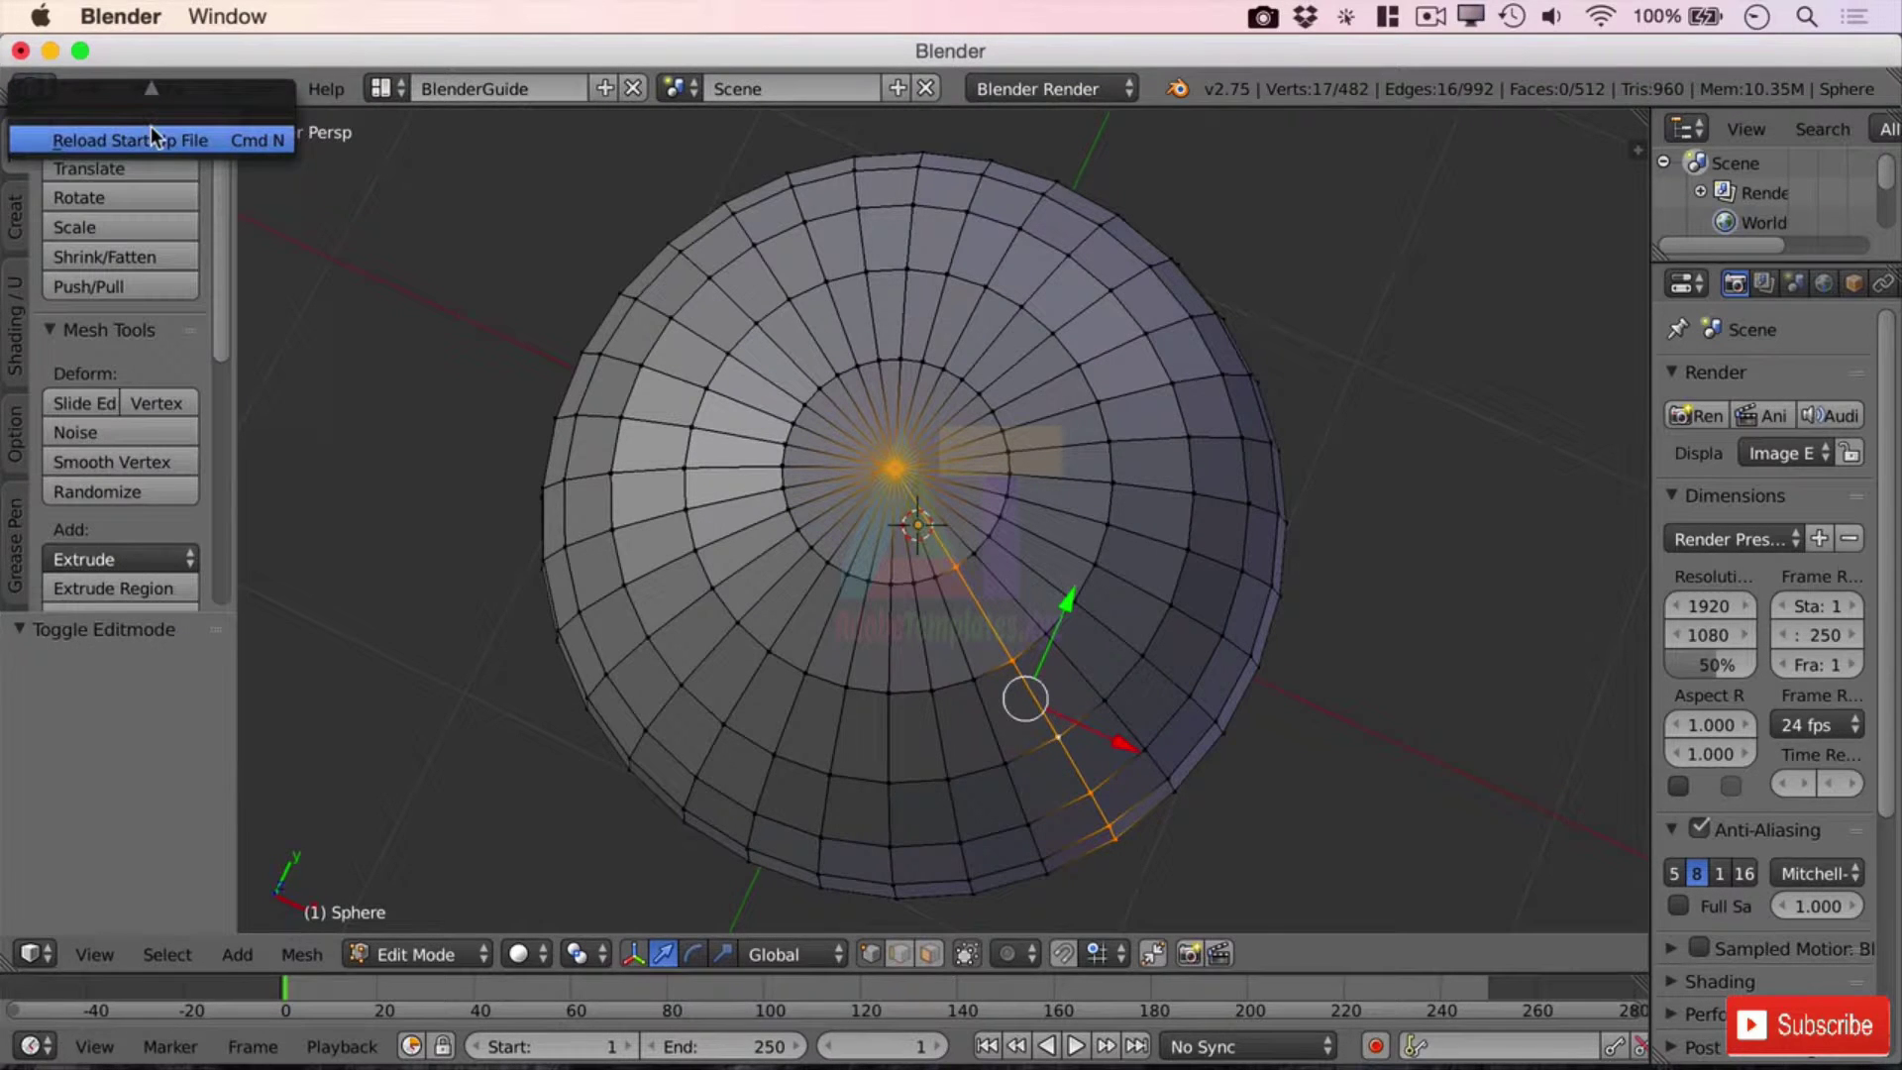
{"action": "left_click", "coordinate": [153, 138]}
{"action": "scroll", "coordinate": [1025, 479], "scroll_direction": "up", "scroll_amount": 8}
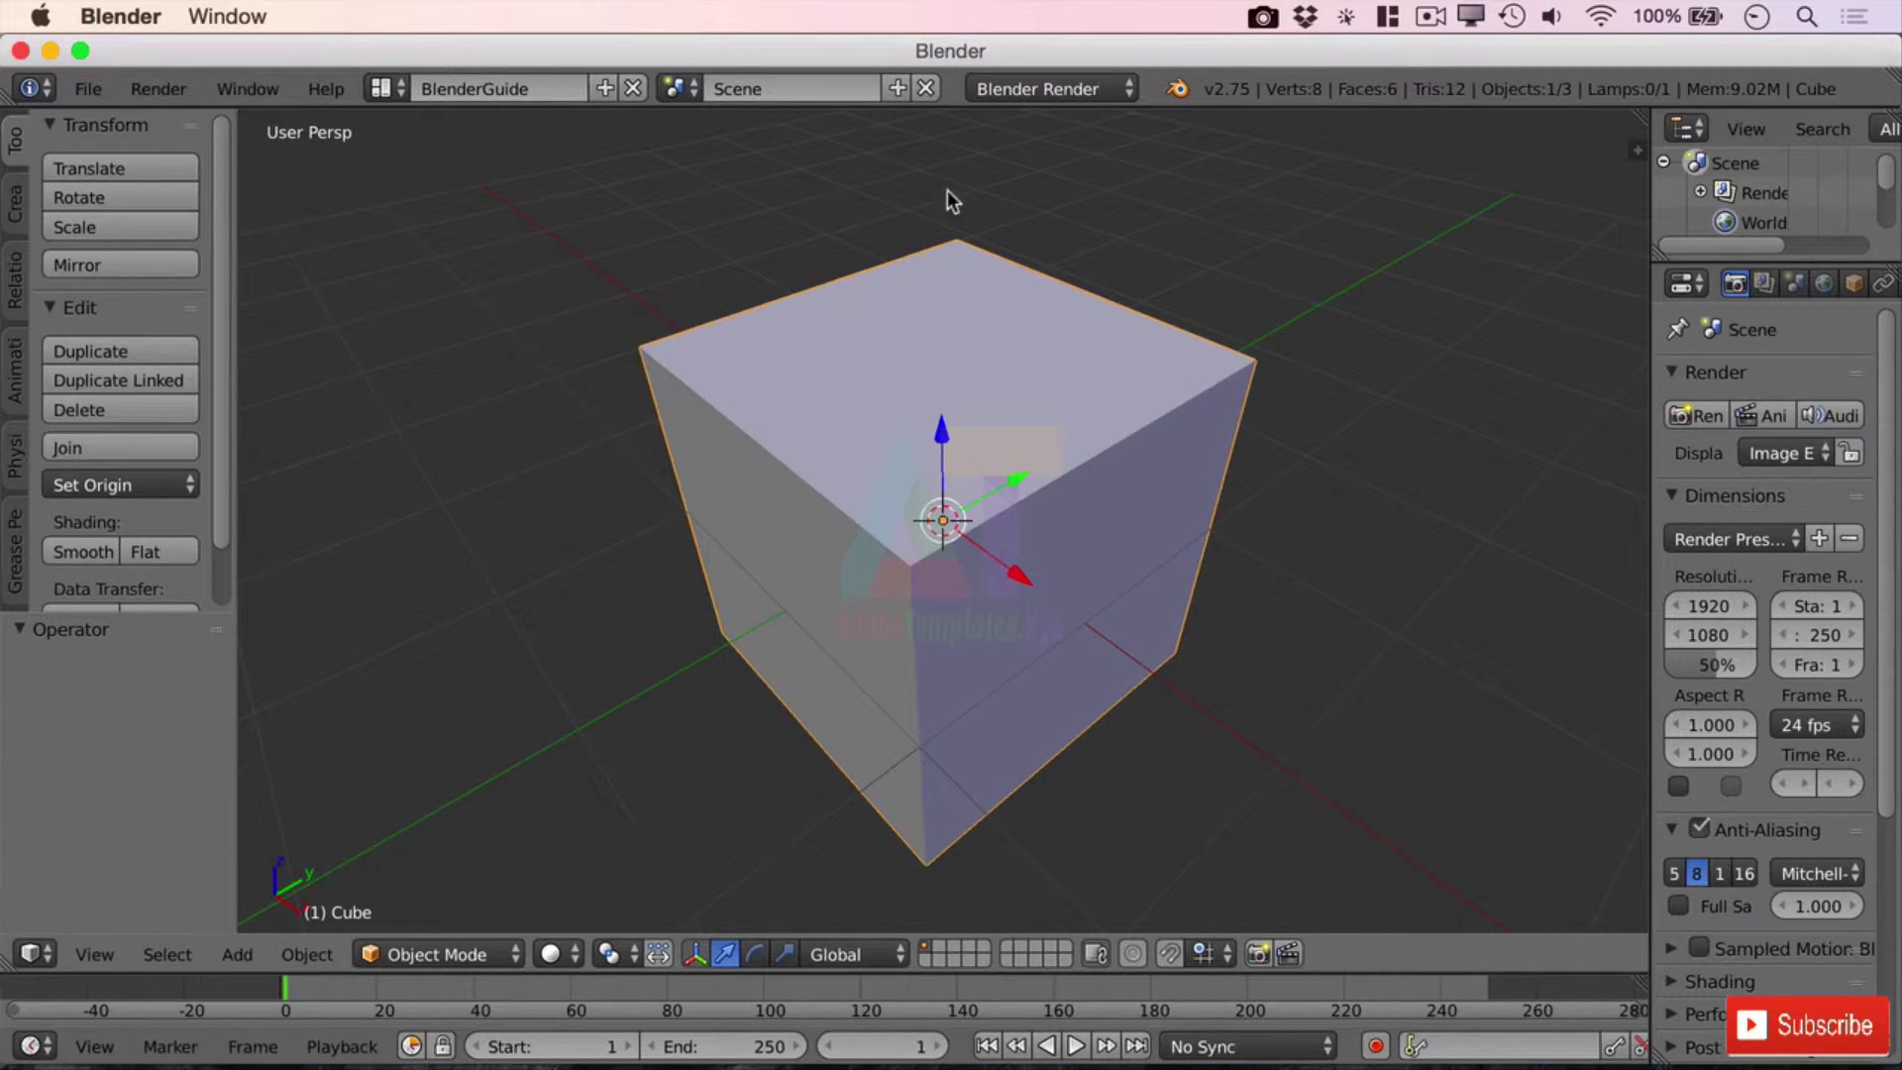
{"action": "key", "text": "Tab"}
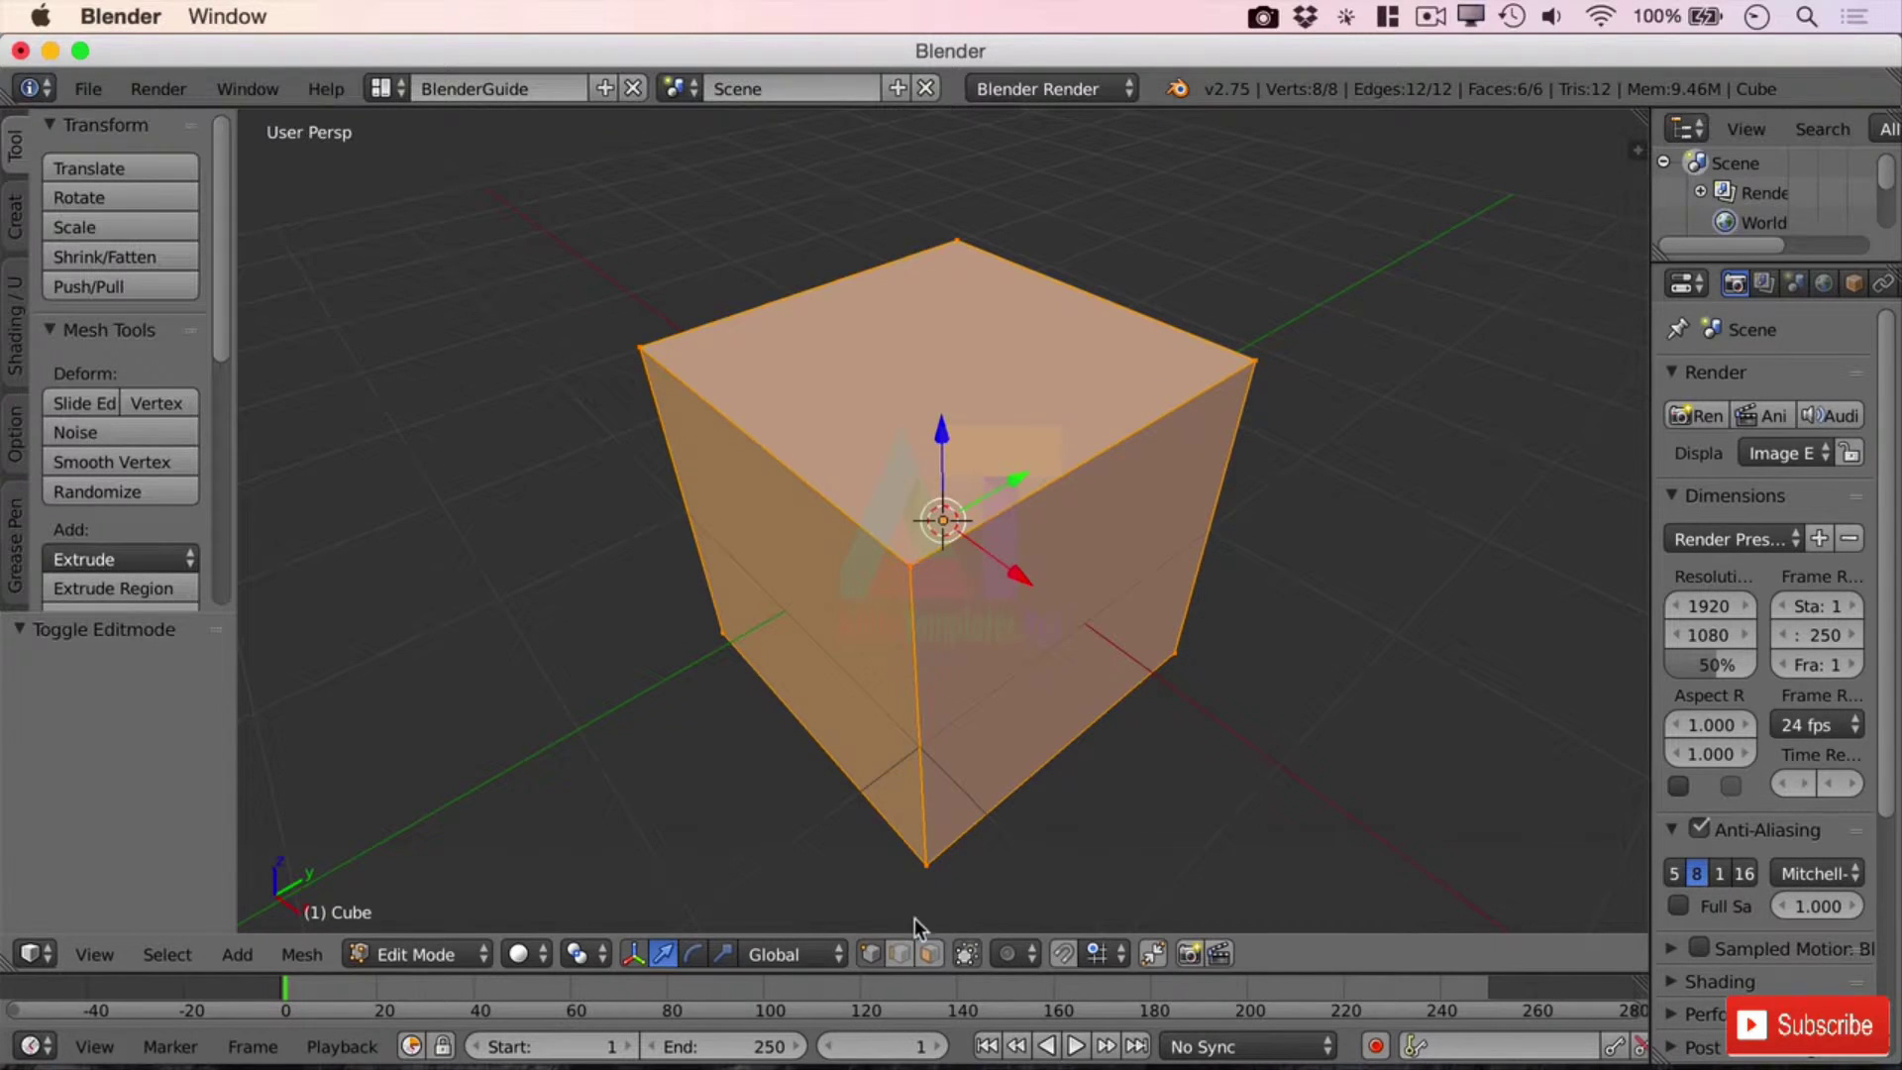
- Subdivide one top edge of the cube into two
{"action": "left_click", "coordinate": [909, 951]}
{"action": "right_click", "coordinate": [1068, 466]}
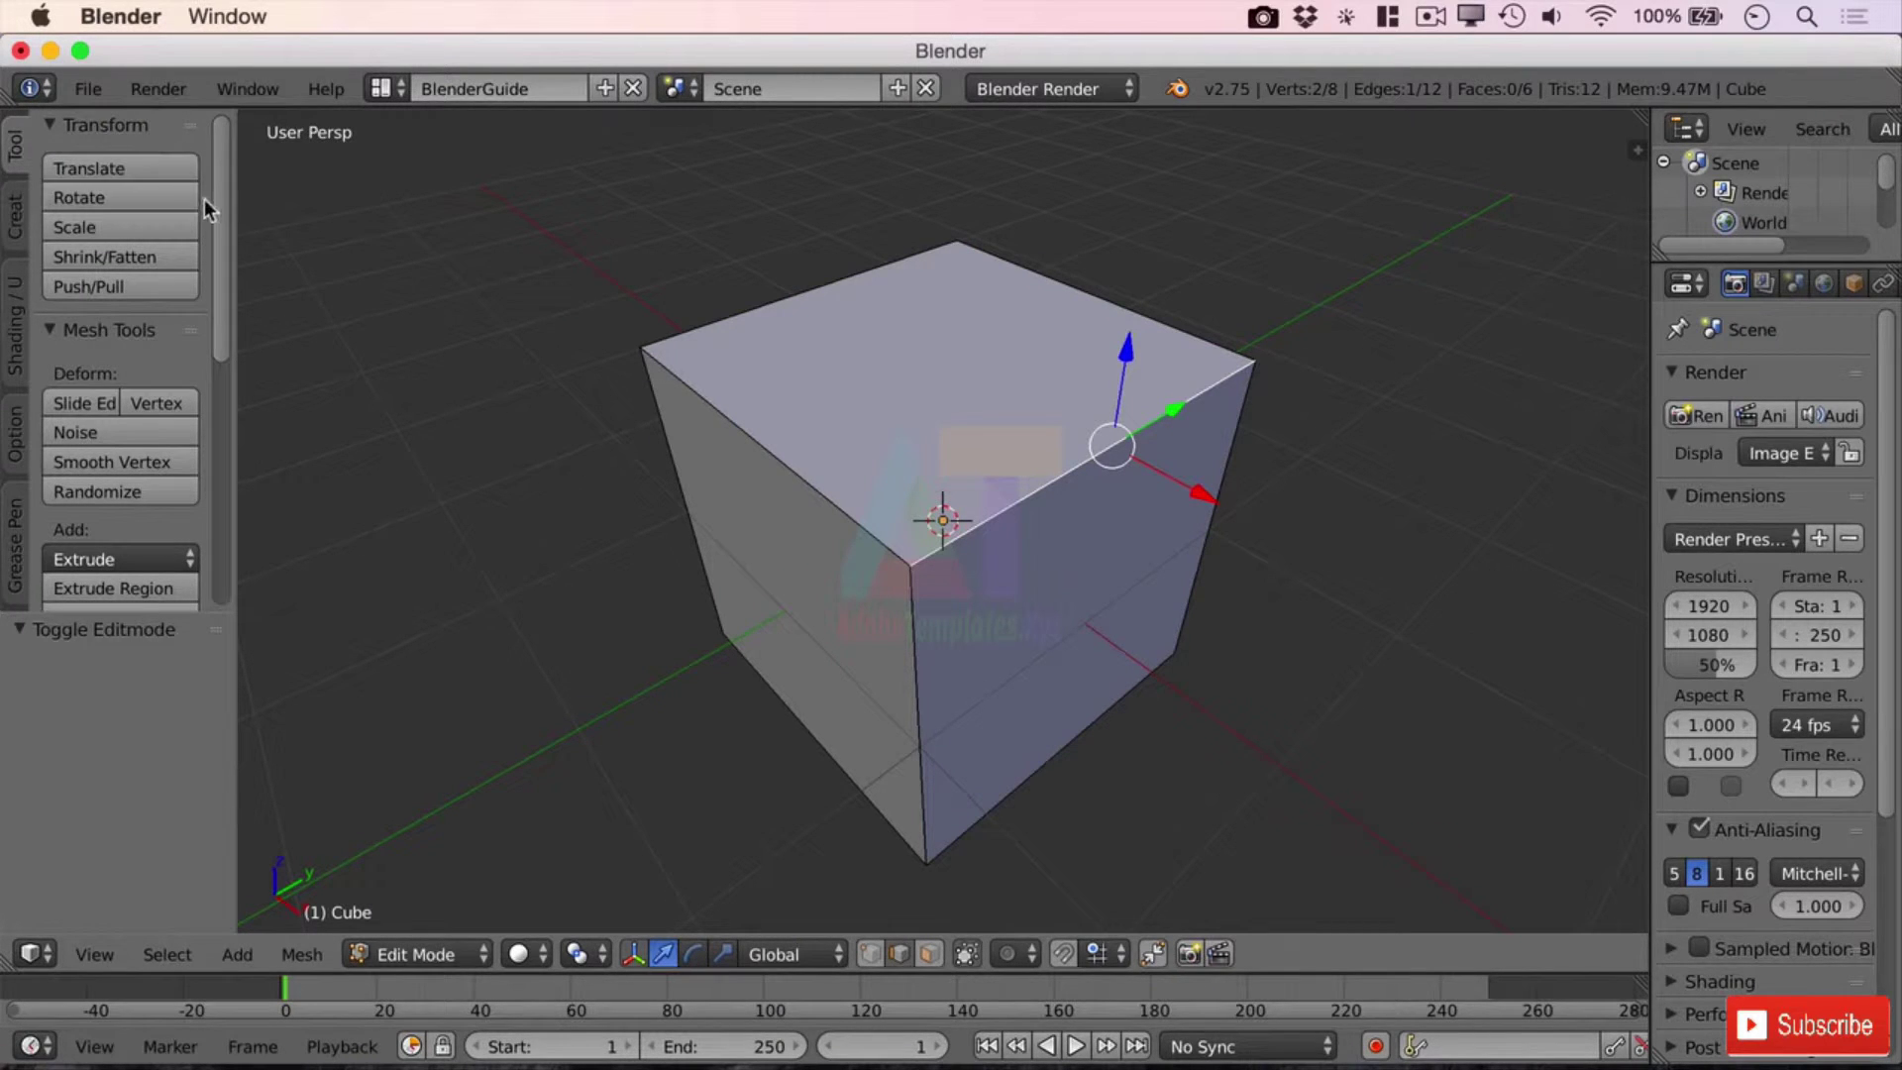
{"action": "left_click_drag", "start_coordinate": [220, 210], "coordinate": [234, 398]}
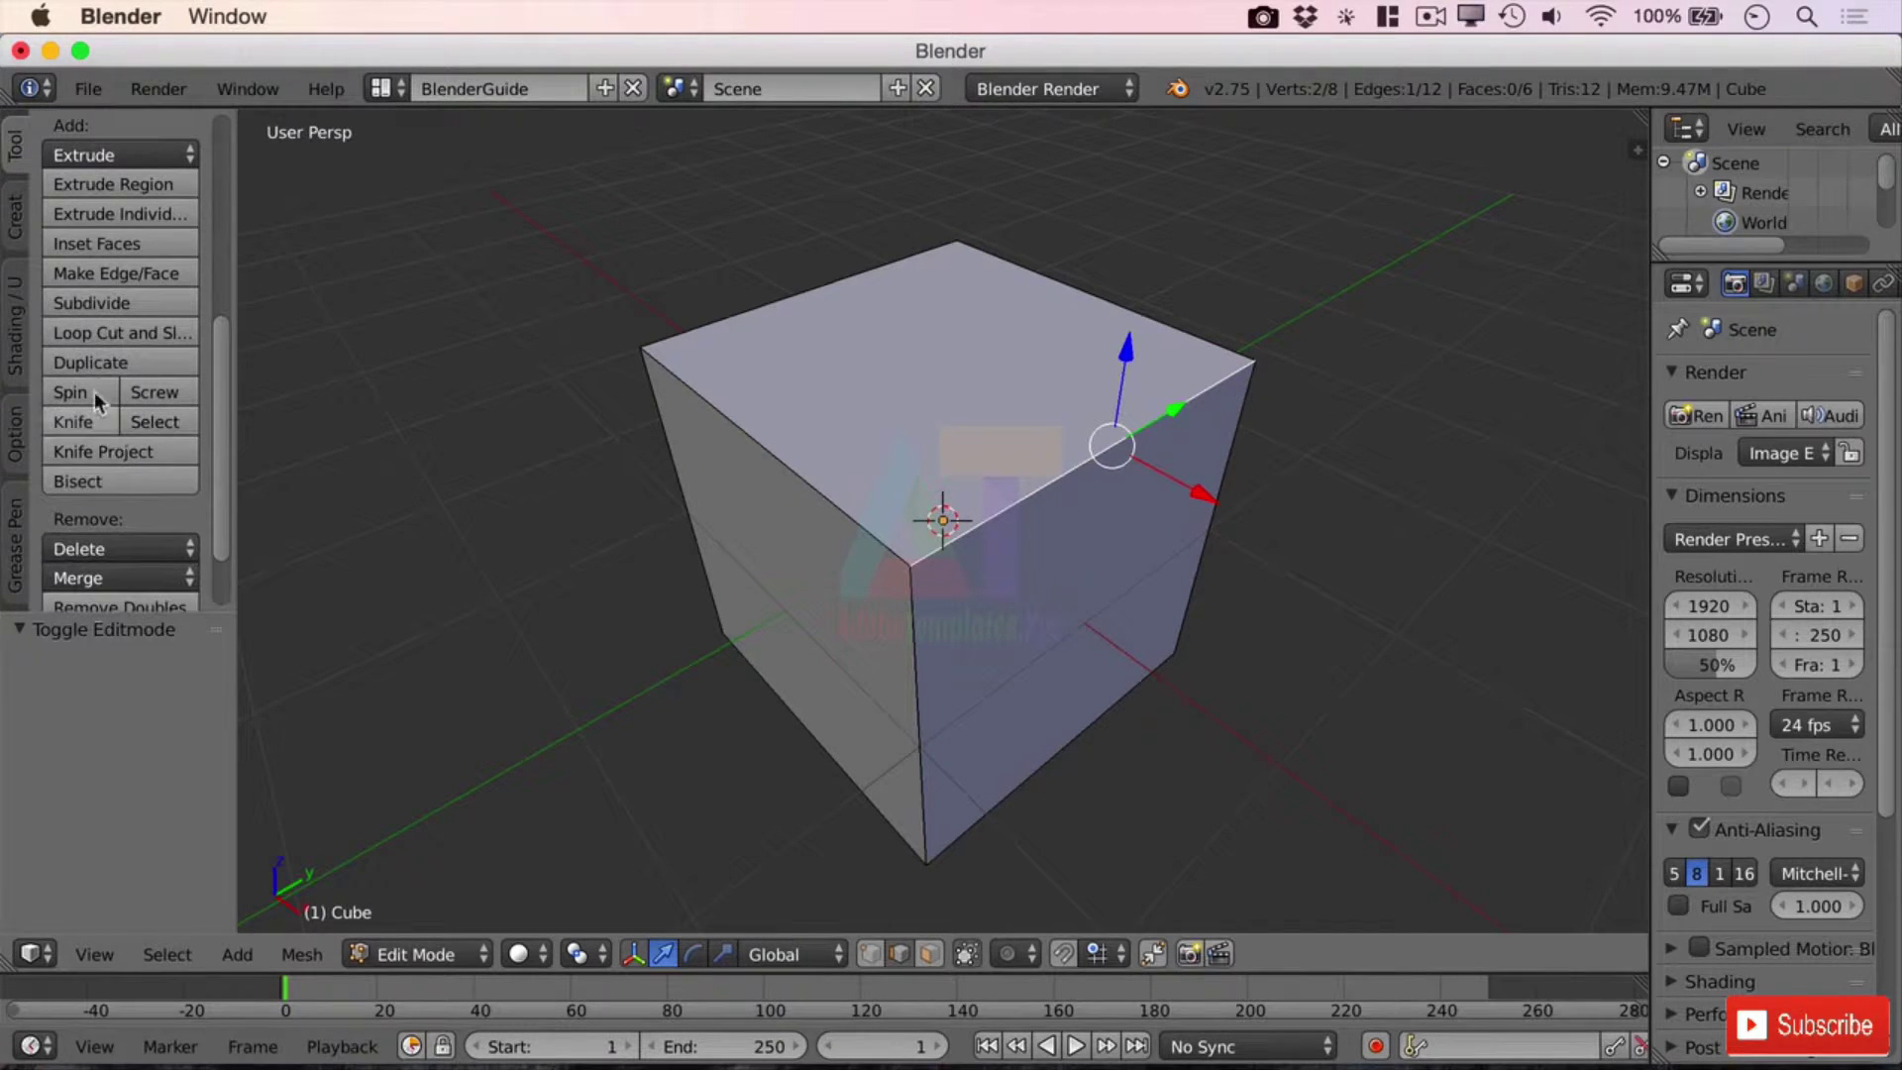
{"action": "left_click", "coordinate": [107, 301]}
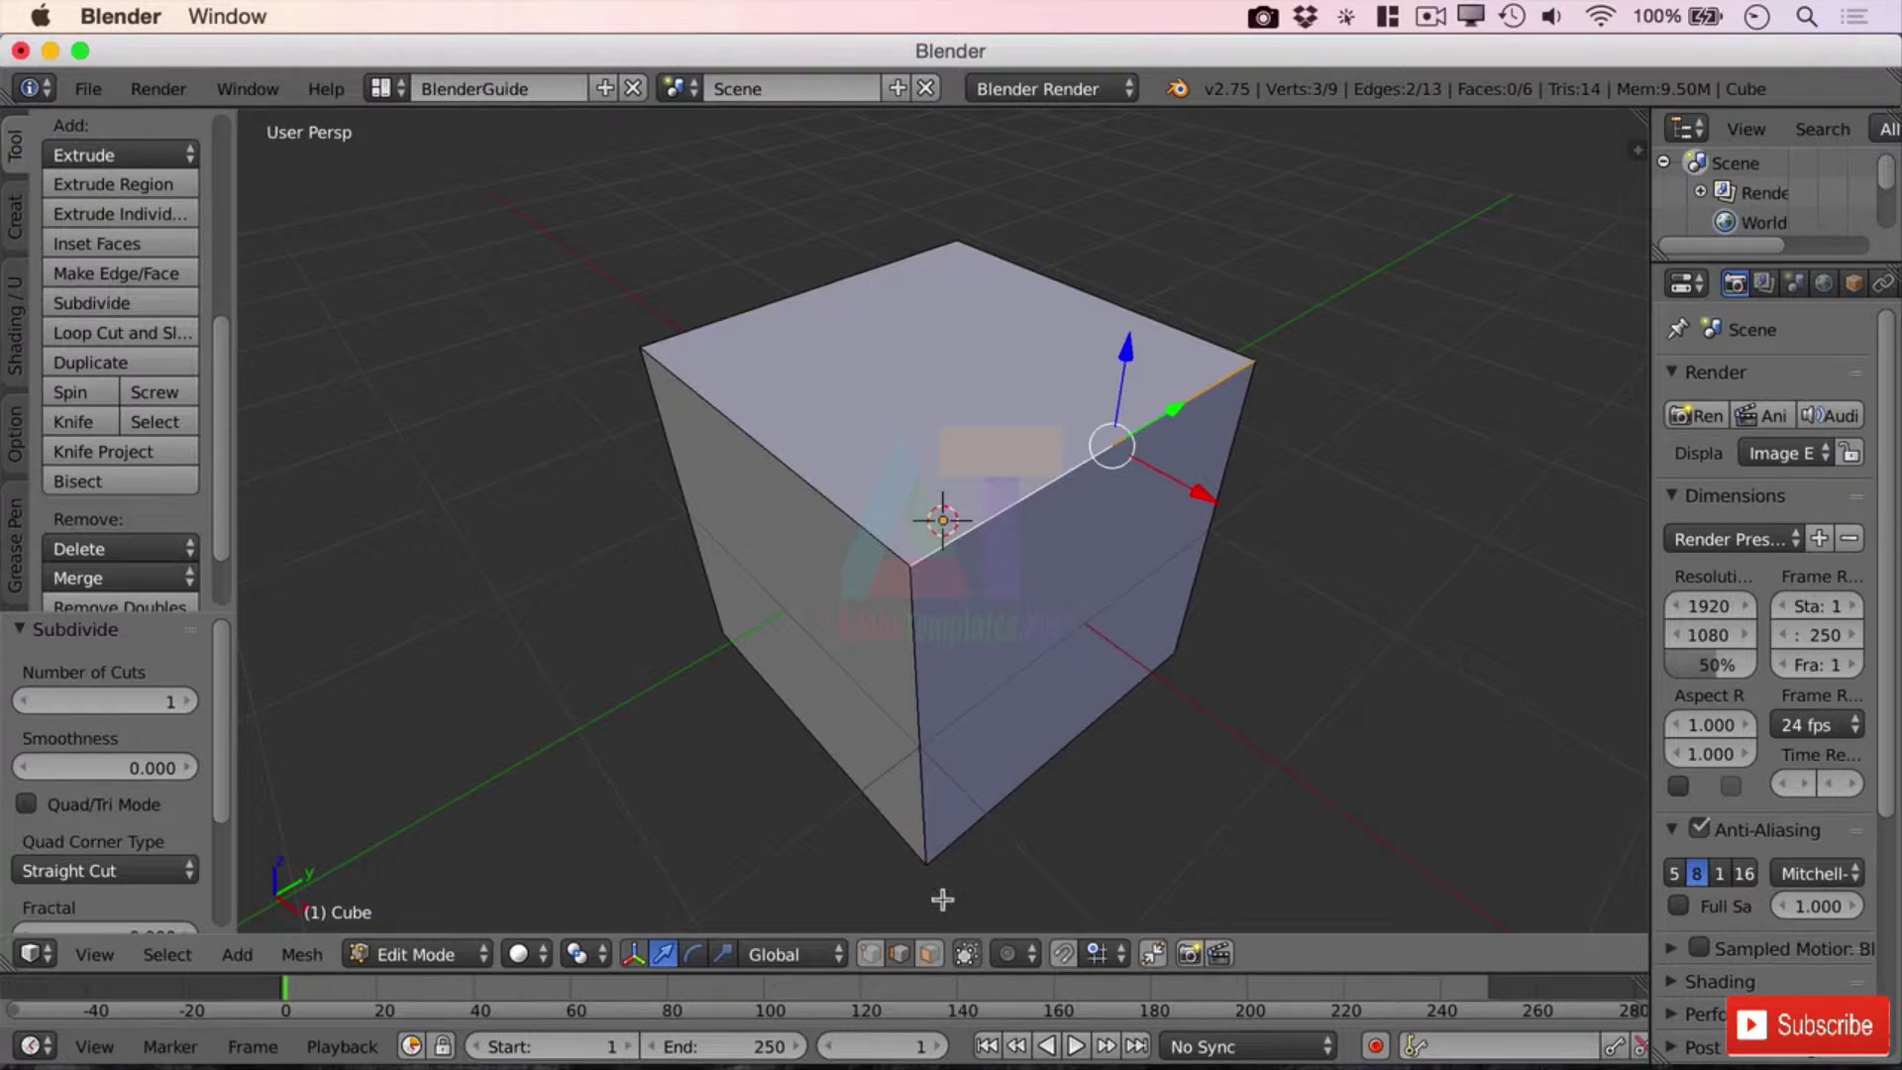
- Switch to face select mode and orbit to view the cube's top and sides
{"action": "left_click", "coordinate": [931, 955]}
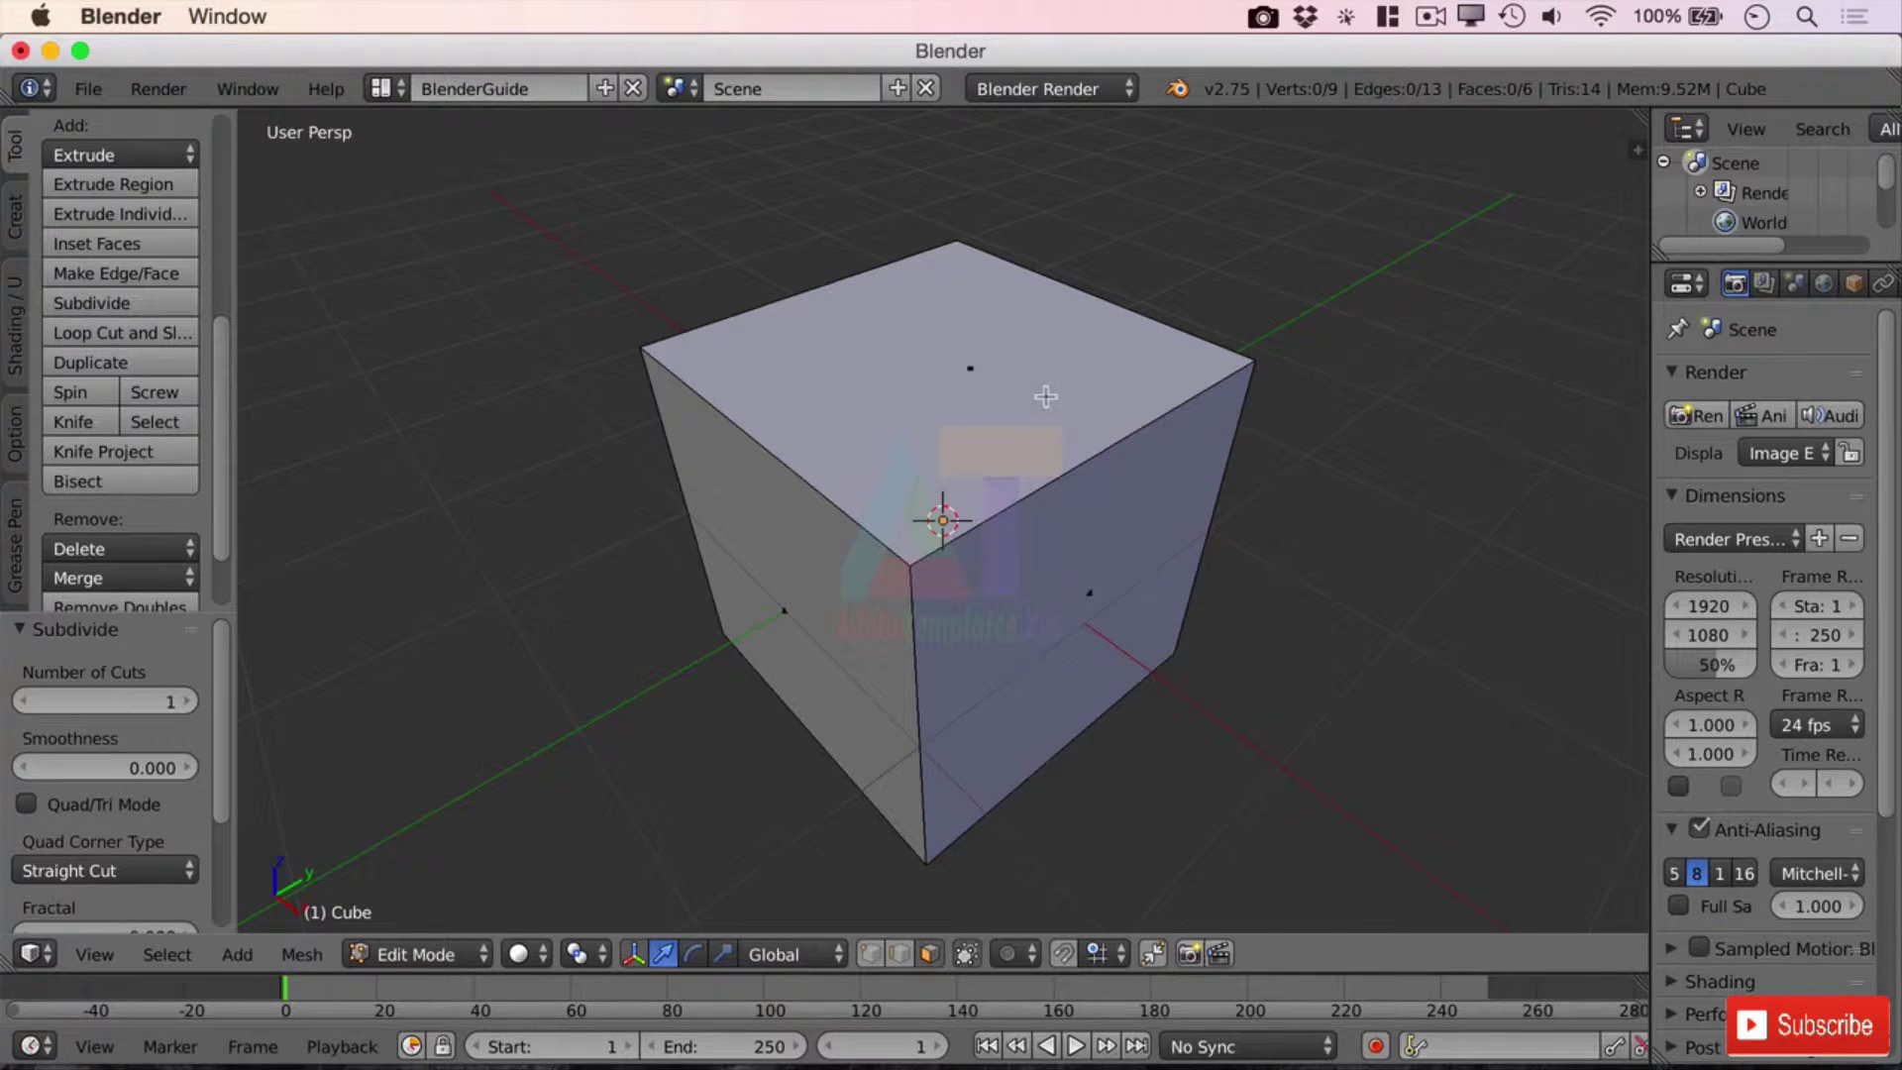
{"action": "middle_click_drag", "start_coordinate": [1045, 365], "coordinate": [1127, 457]}
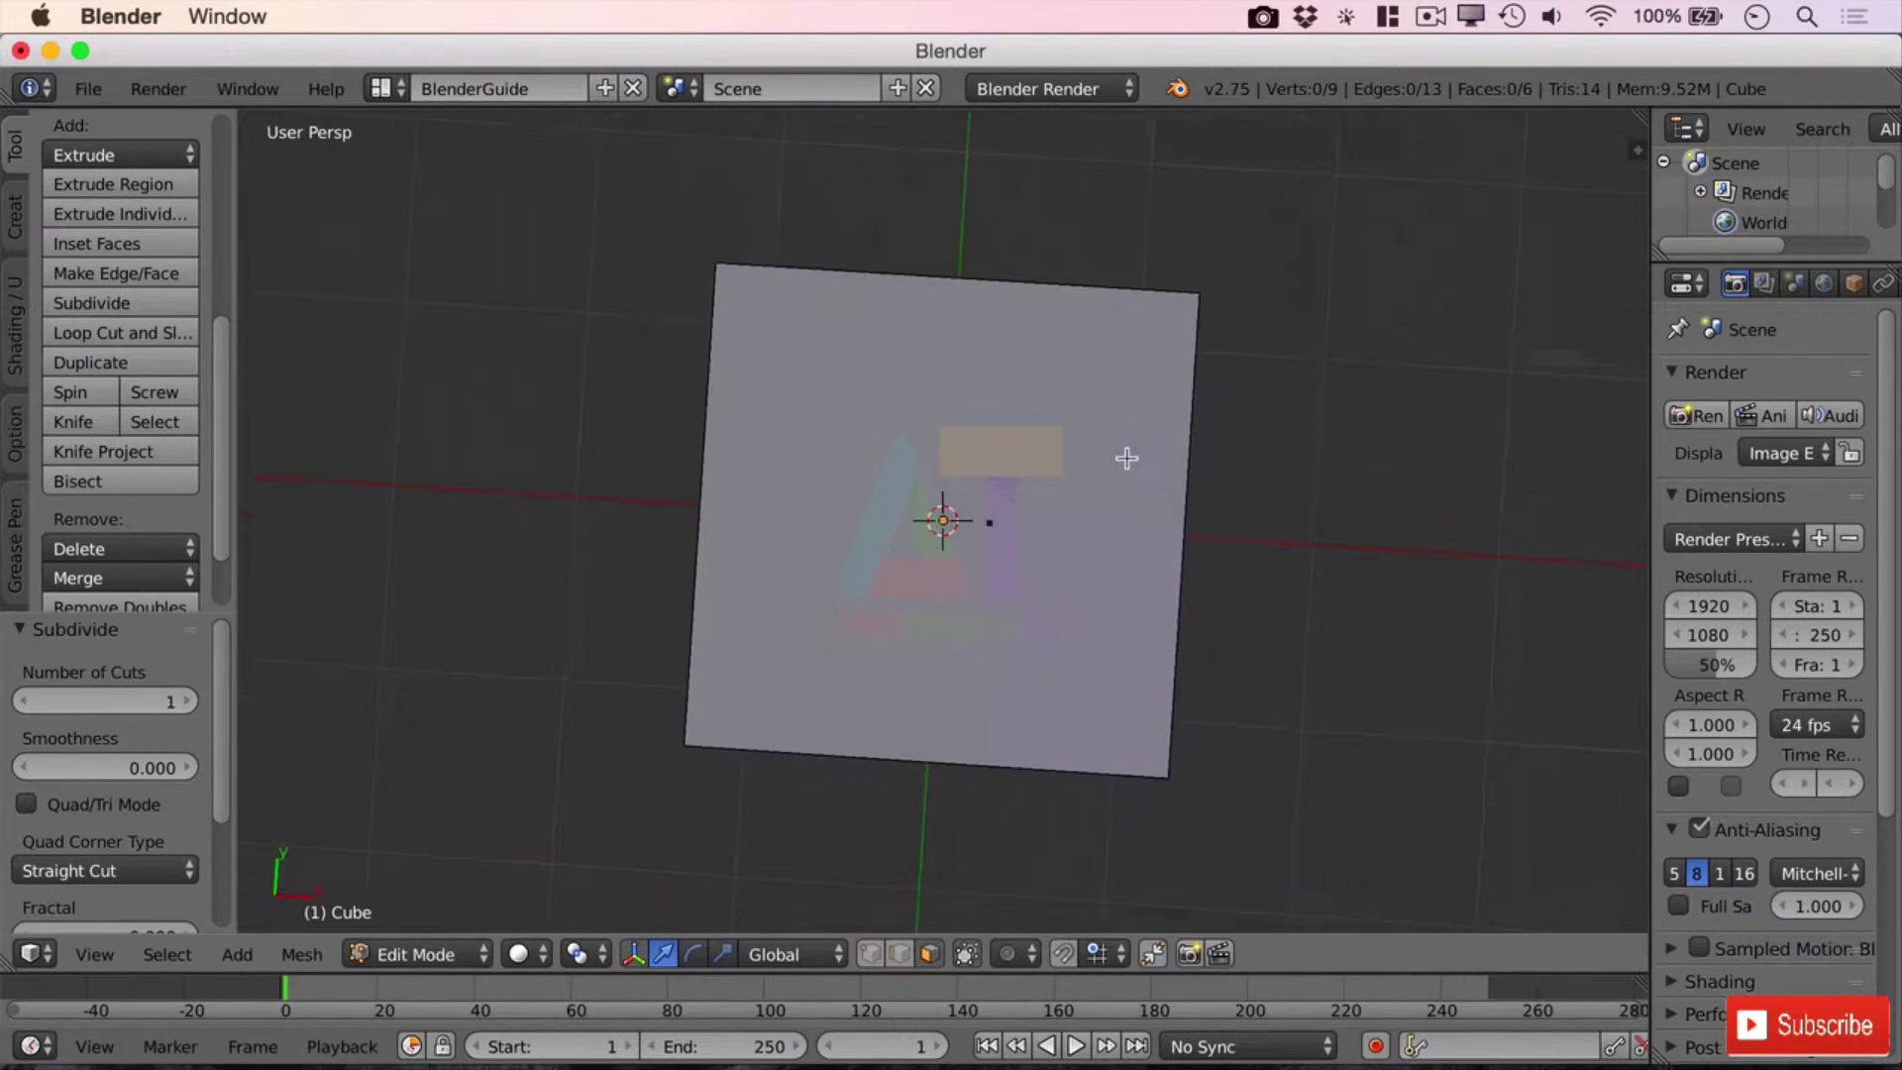
{"action": "middle_click_drag", "start_coordinate": [1291, 581], "coordinate": [1206, 509]}
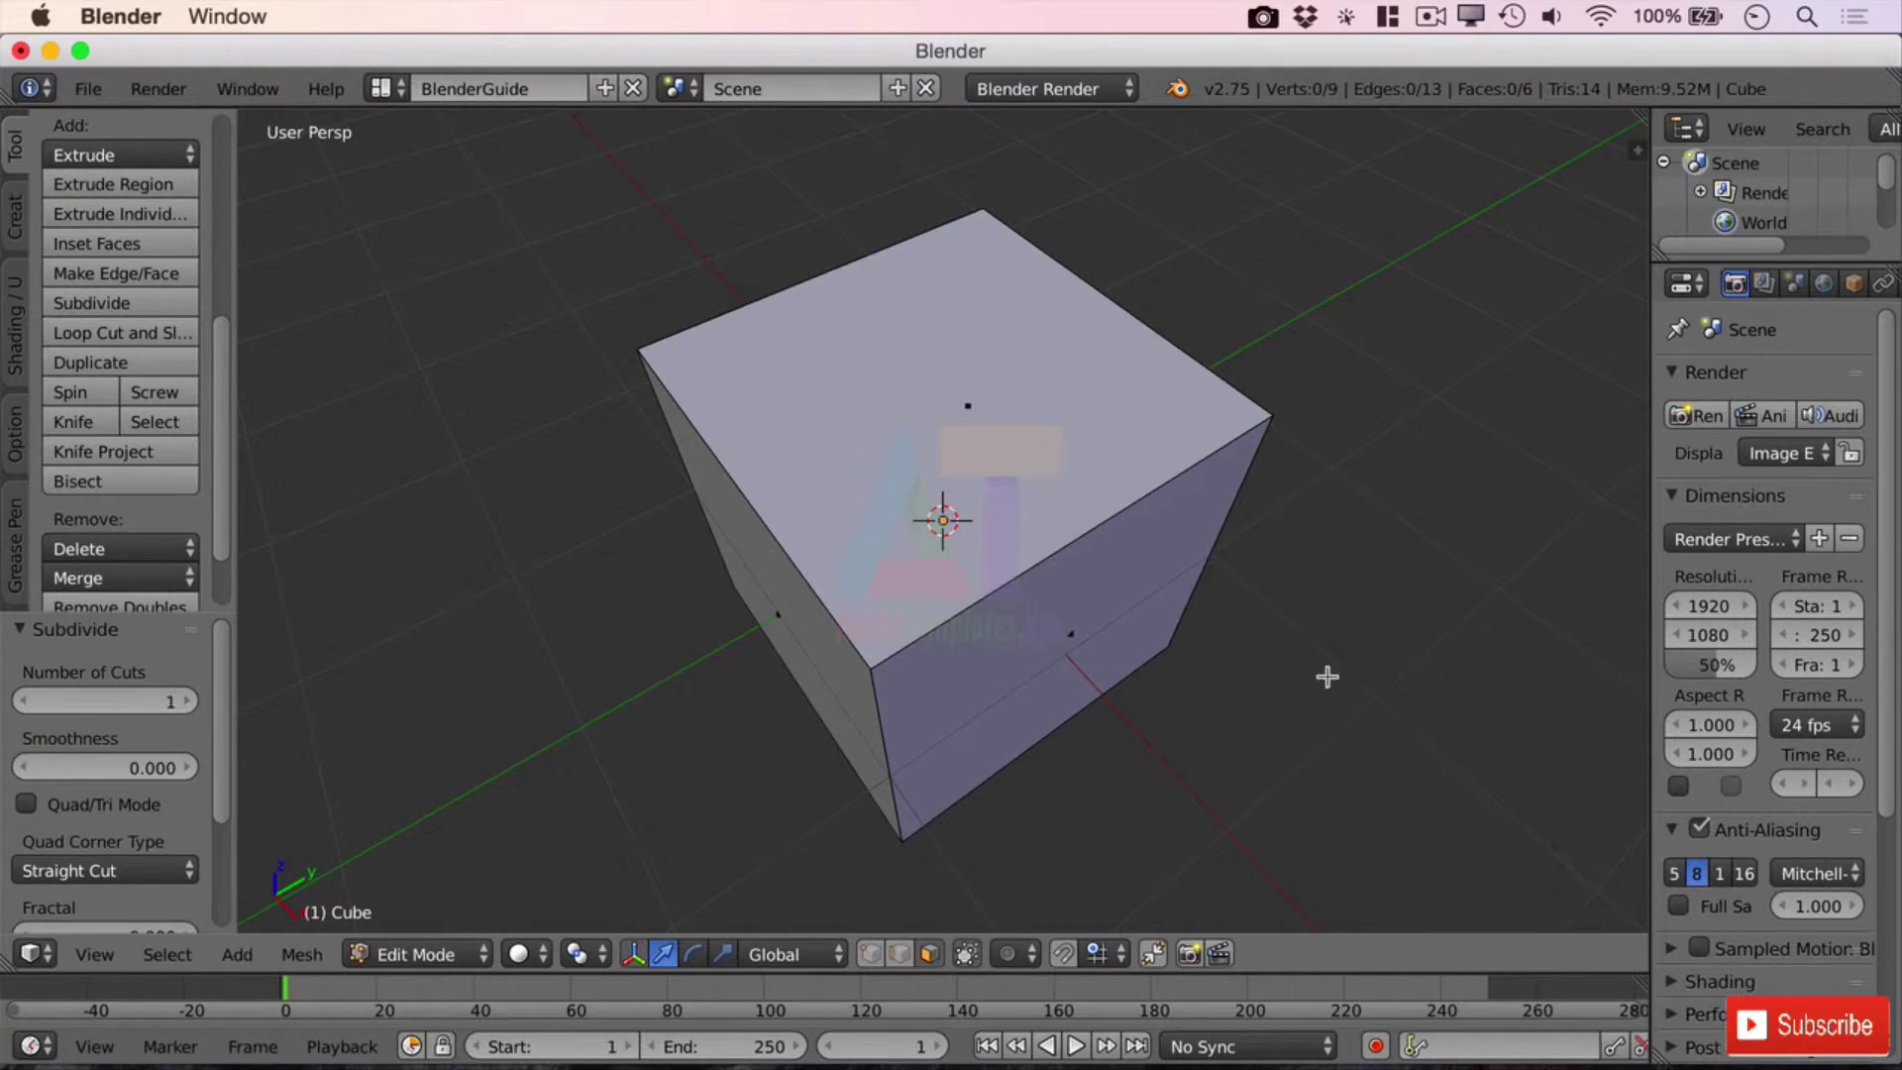
{"action": "middle_click_drag", "start_coordinate": [985, 502], "coordinate": [960, 459]}
{"action": "middle_click_drag", "start_coordinate": [1002, 543], "coordinate": [1014, 448]}
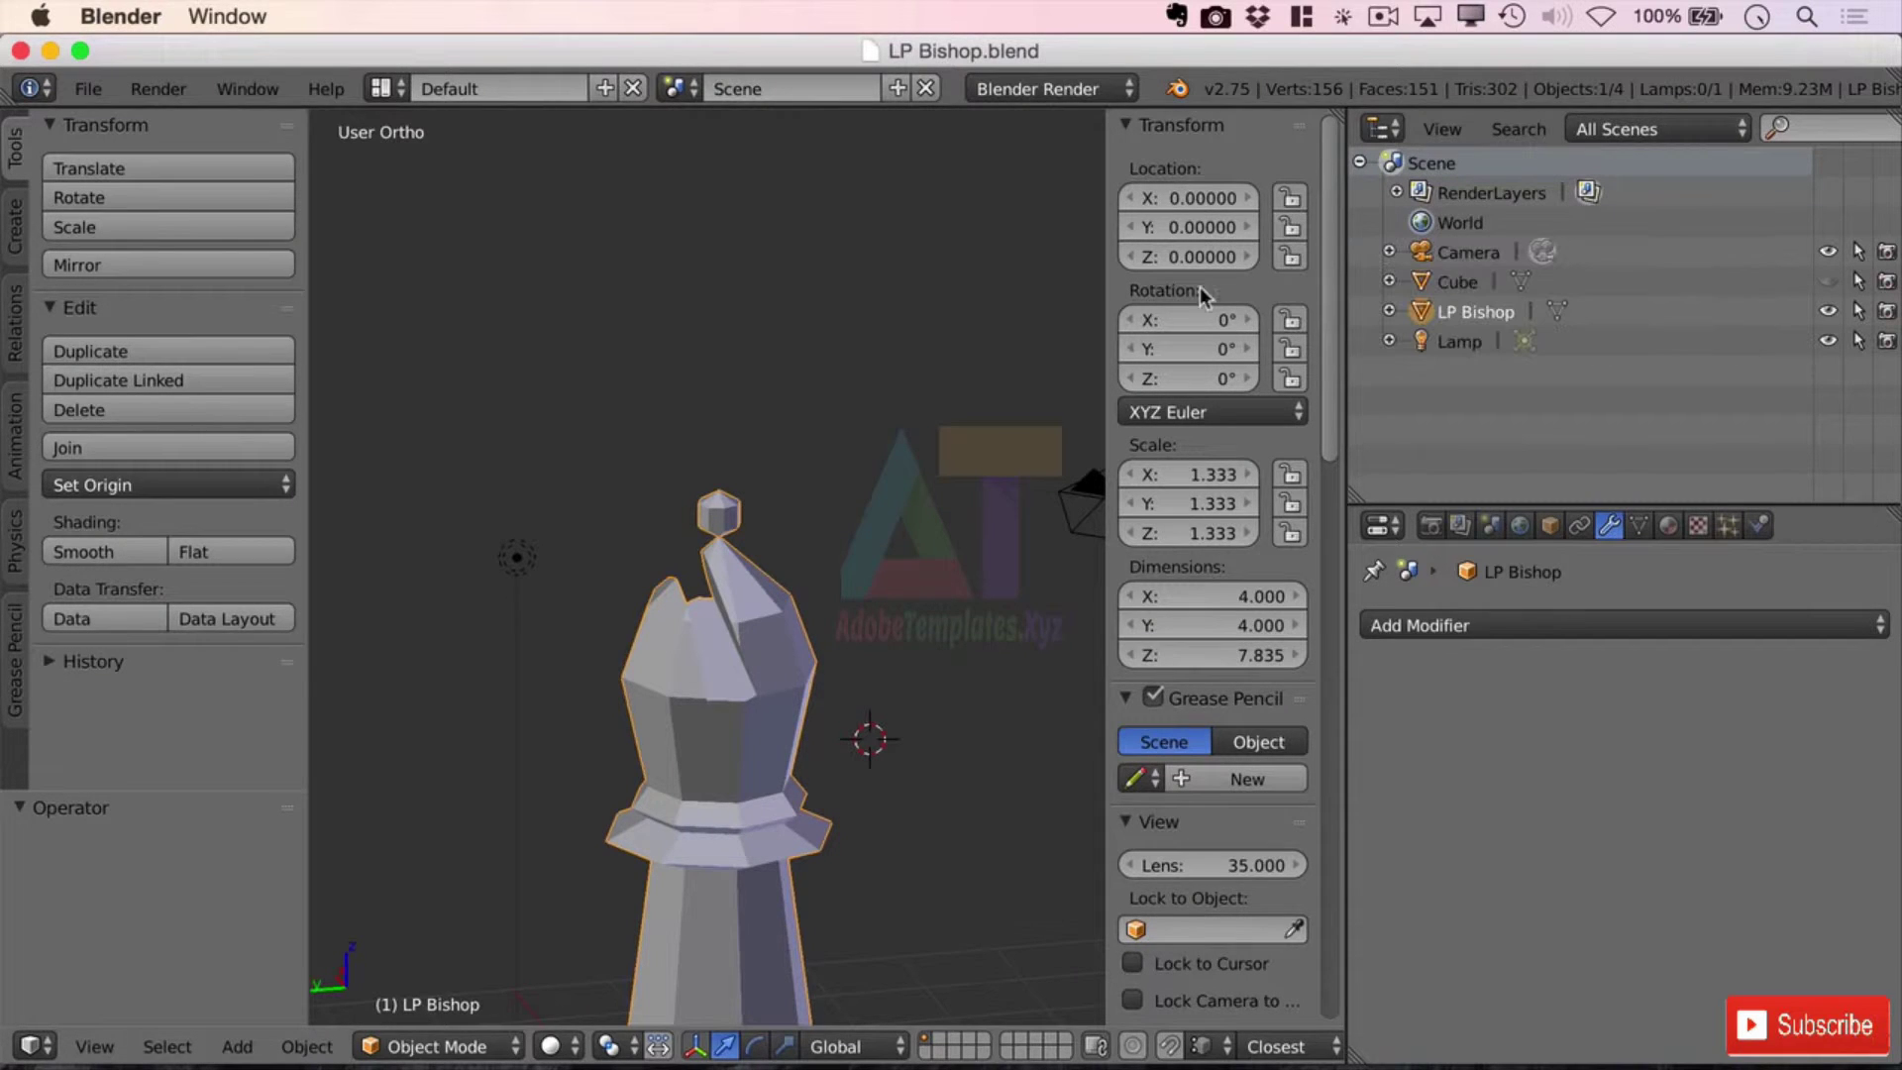
- Save the bishop scene as LP Queen.blend
{"action": "scroll", "coordinate": [837, 535], "scroll_direction": "down", "scroll_amount": 3}
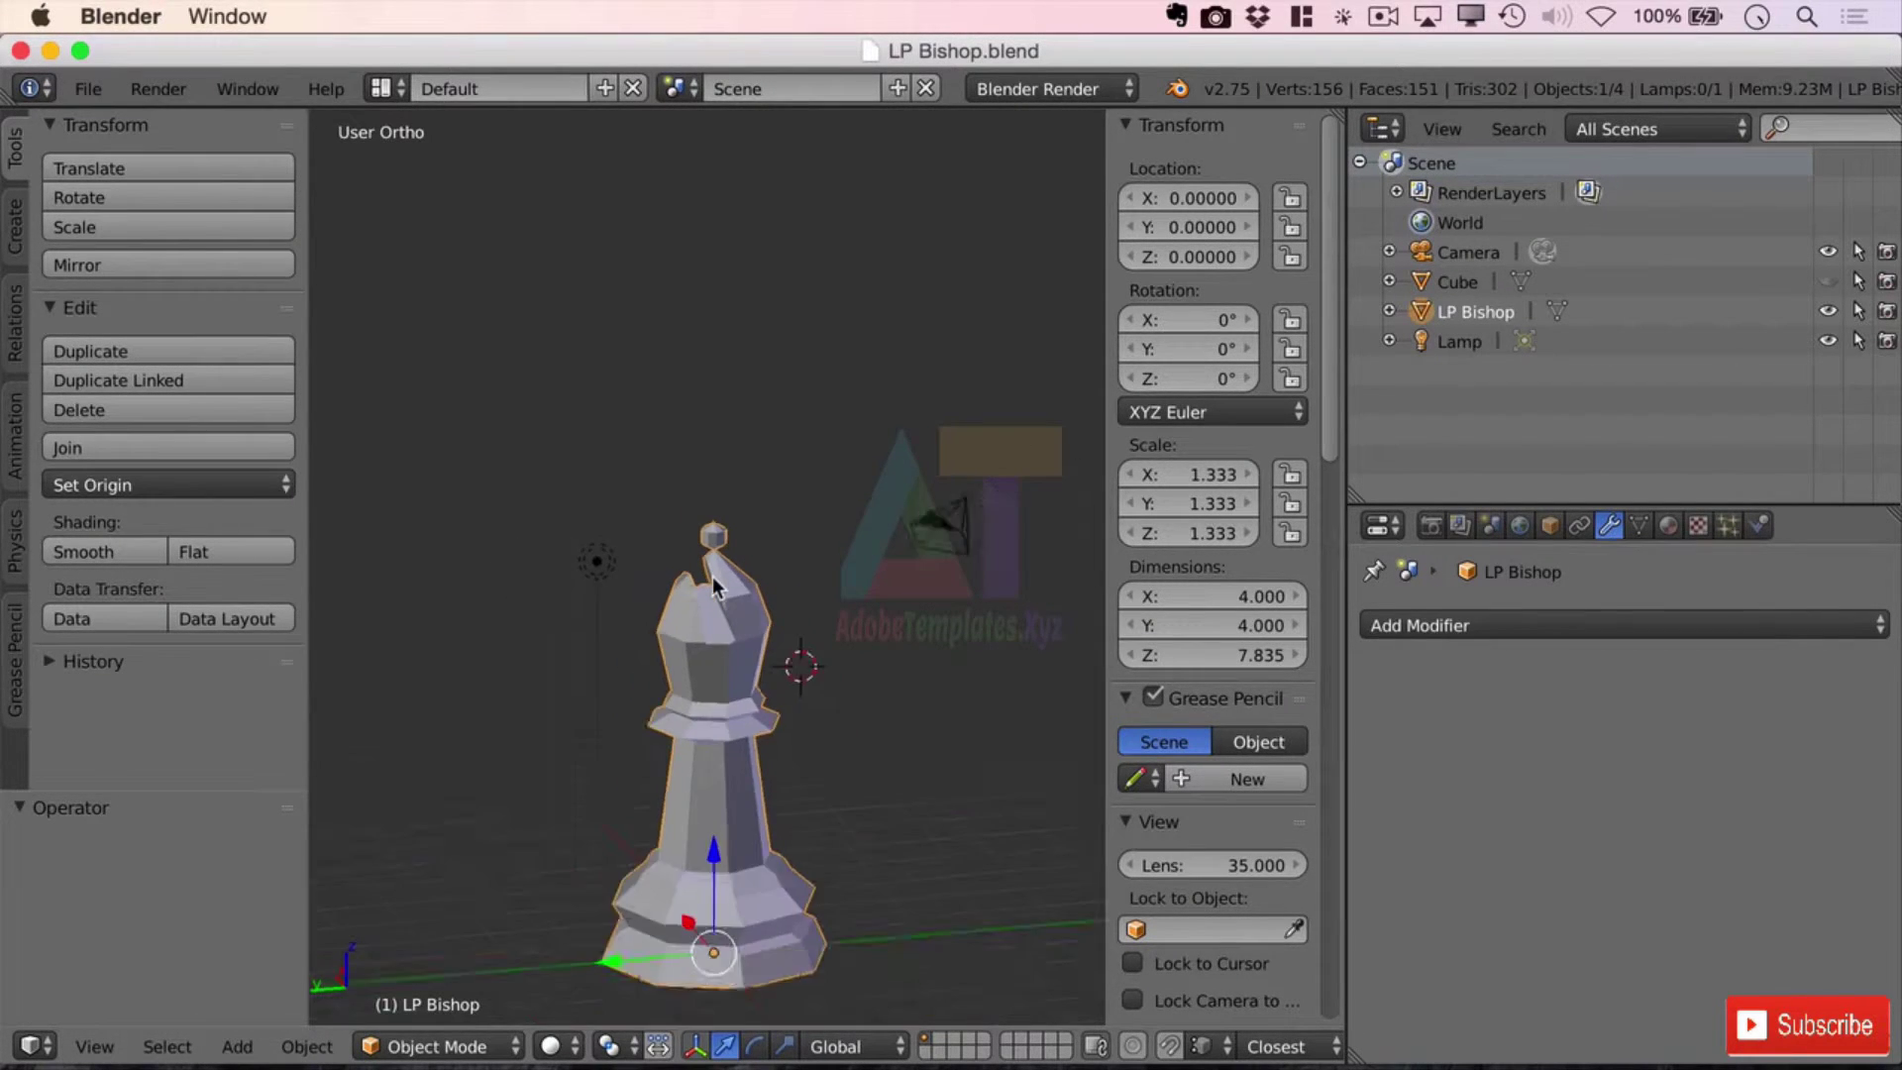
{"action": "scroll", "coordinate": [869, 621], "scroll_direction": "up", "scroll_amount": 2}
{"action": "scroll", "coordinate": [870, 612], "scroll_direction": "down", "scroll_amount": 2}
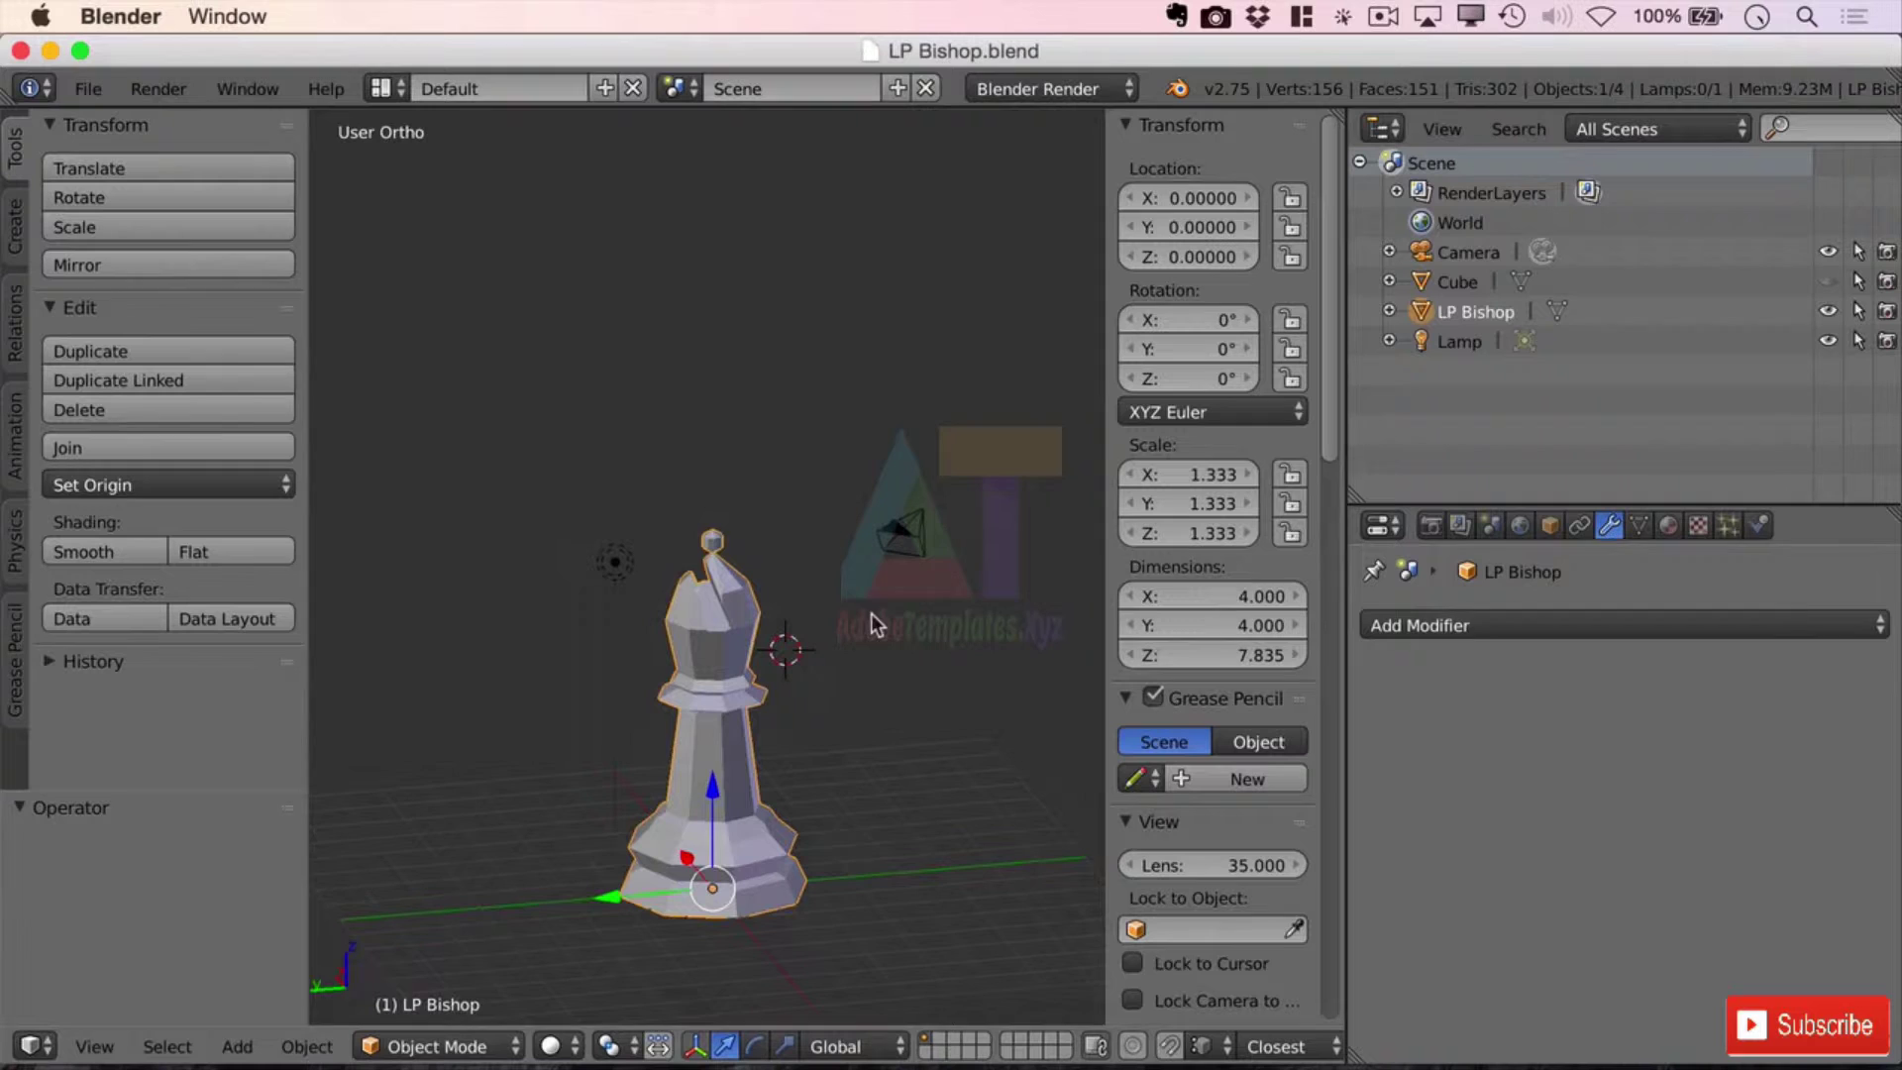
{"action": "left_click", "coordinate": [91, 94]}
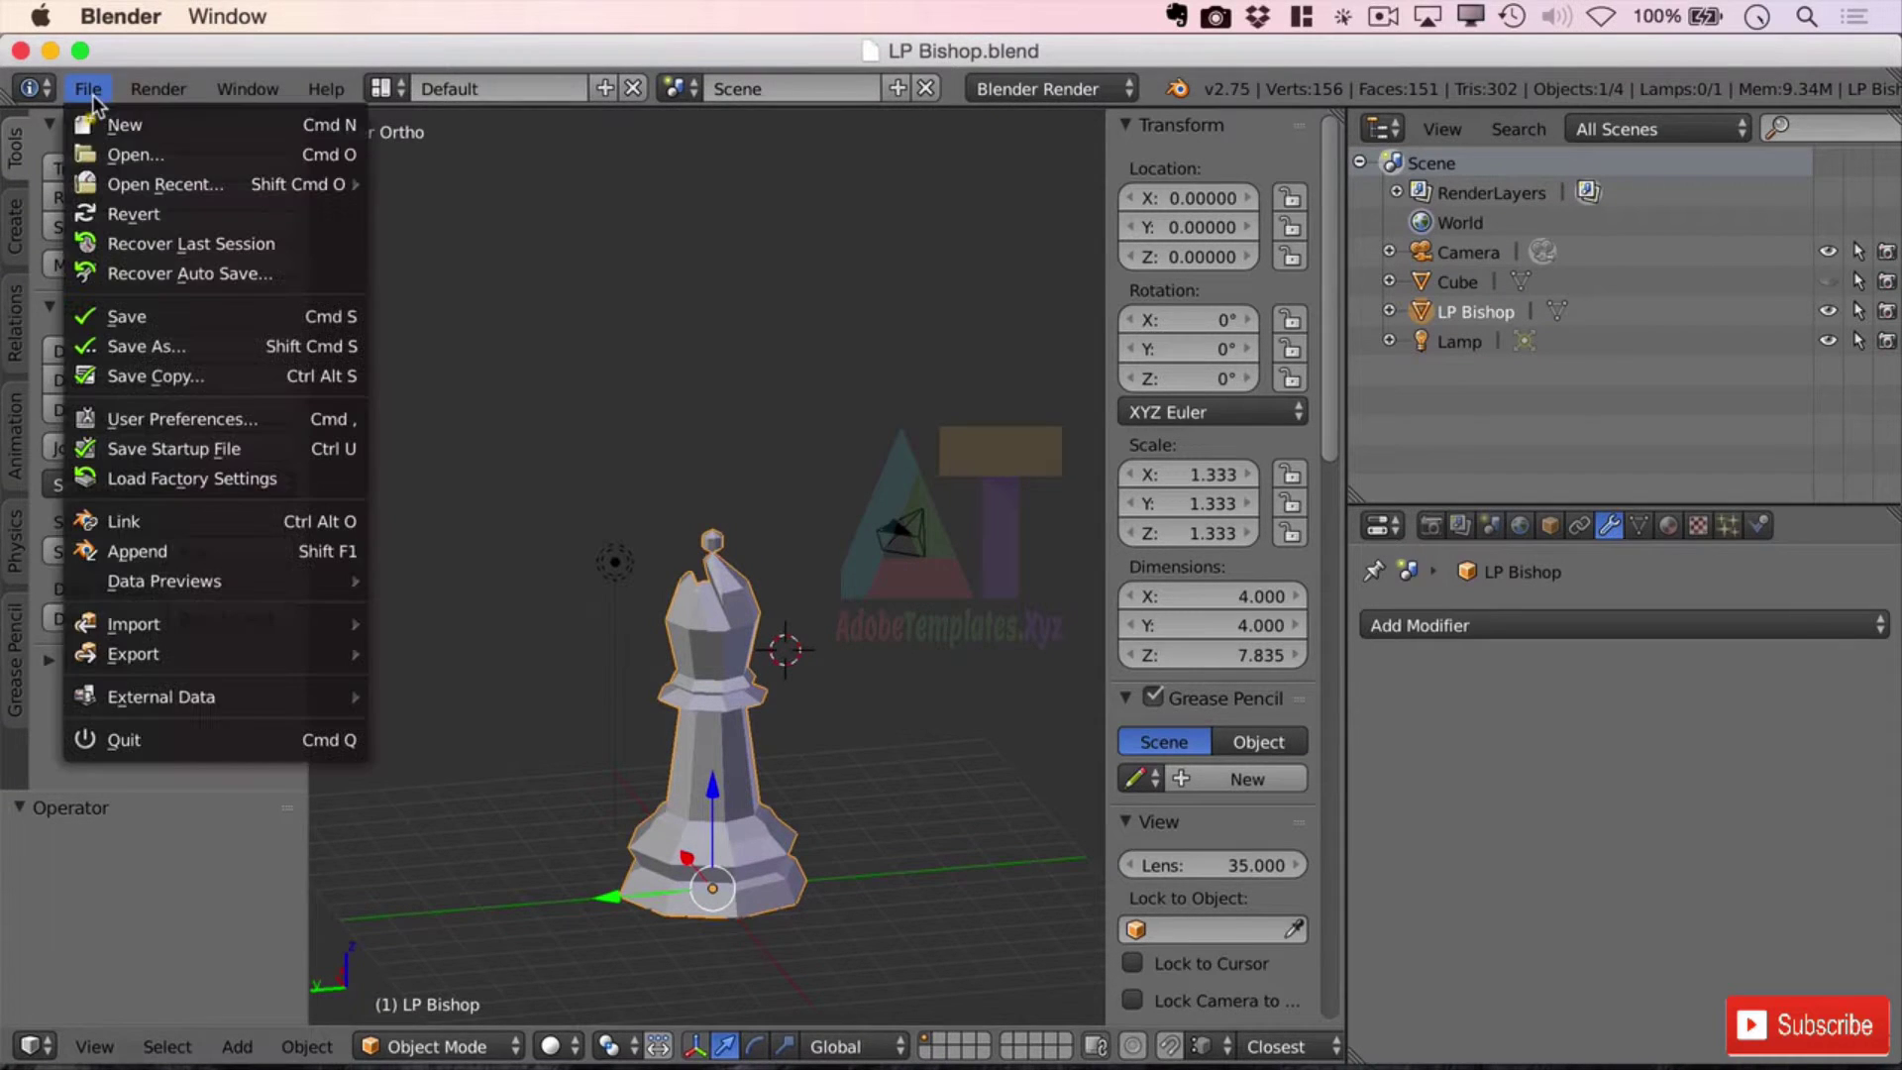
{"action": "left_click", "coordinate": [255, 347]}
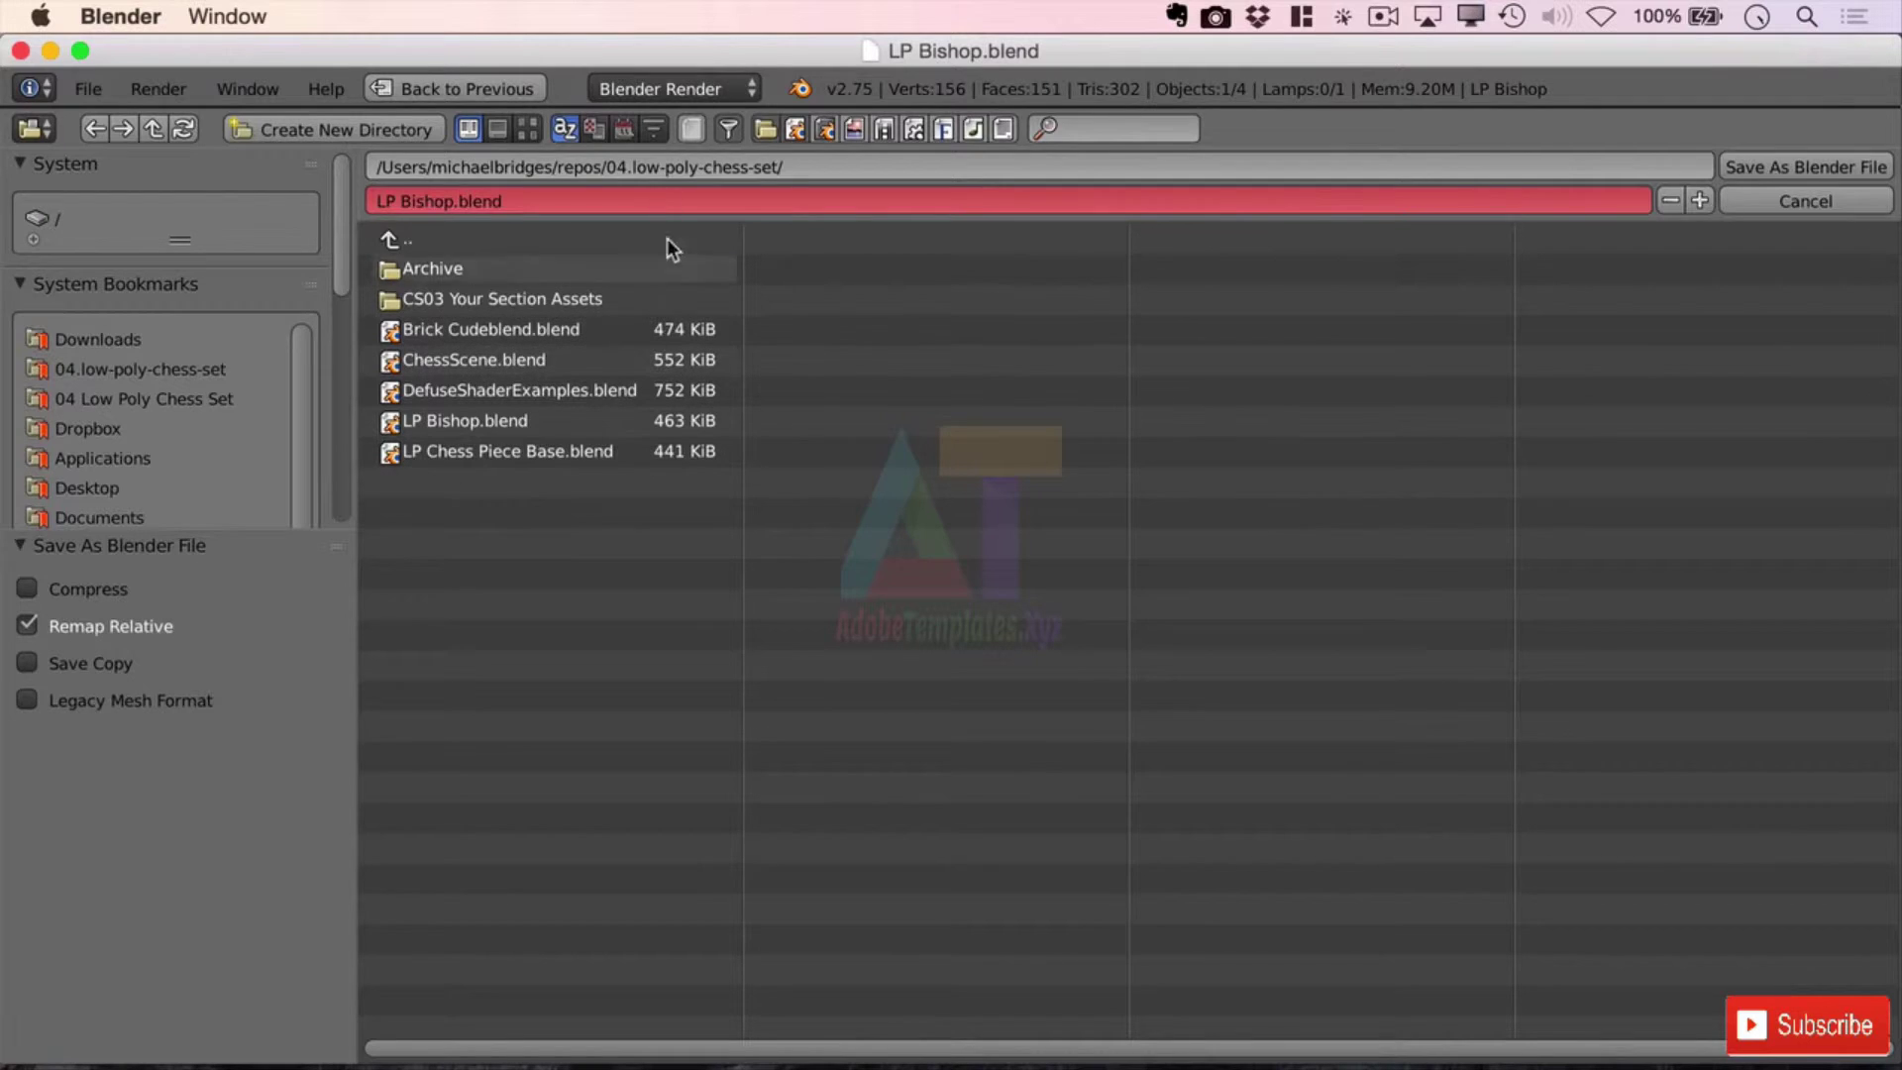
{"action": "left_click", "coordinate": [422, 200]}
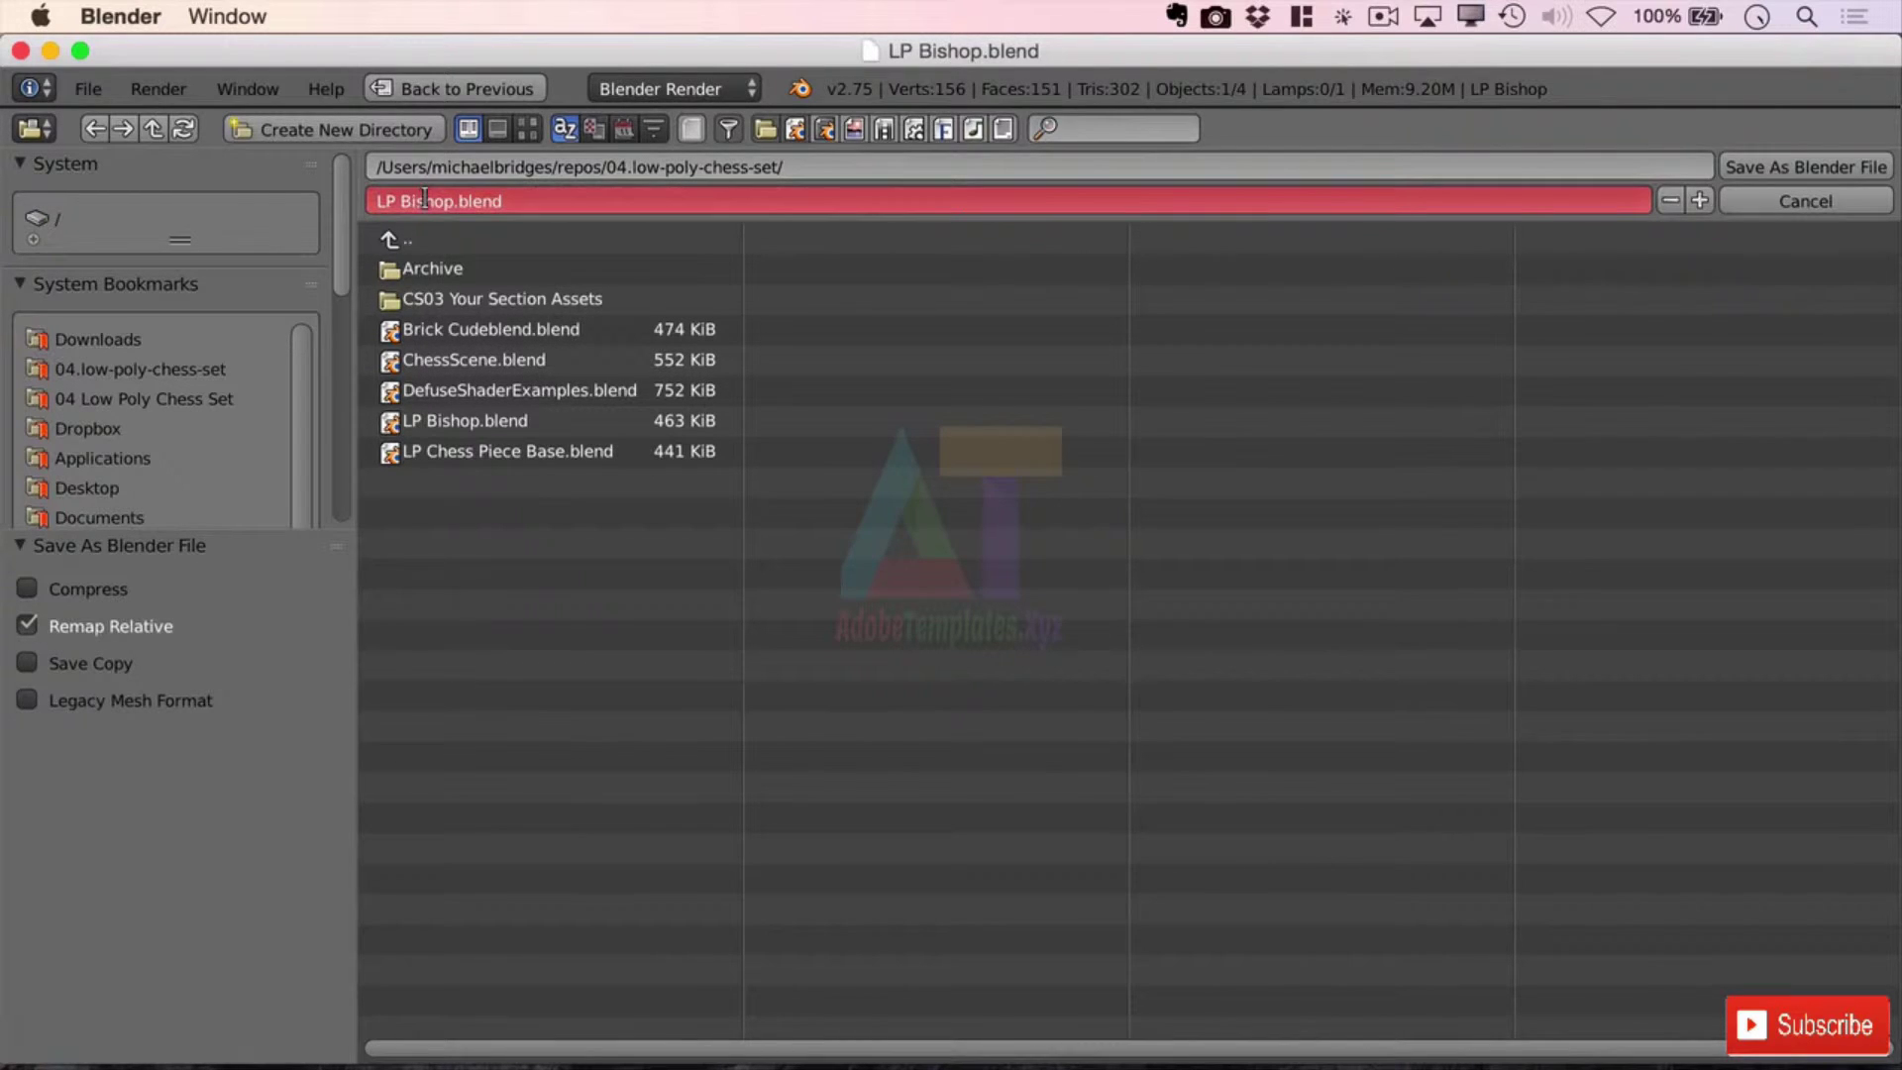
{"action": "left_click_drag", "start_coordinate": [454, 199], "coordinate": [406, 198]}
{"action": "type", "text": "Queen"}
{"action": "key", "text": "Return"}
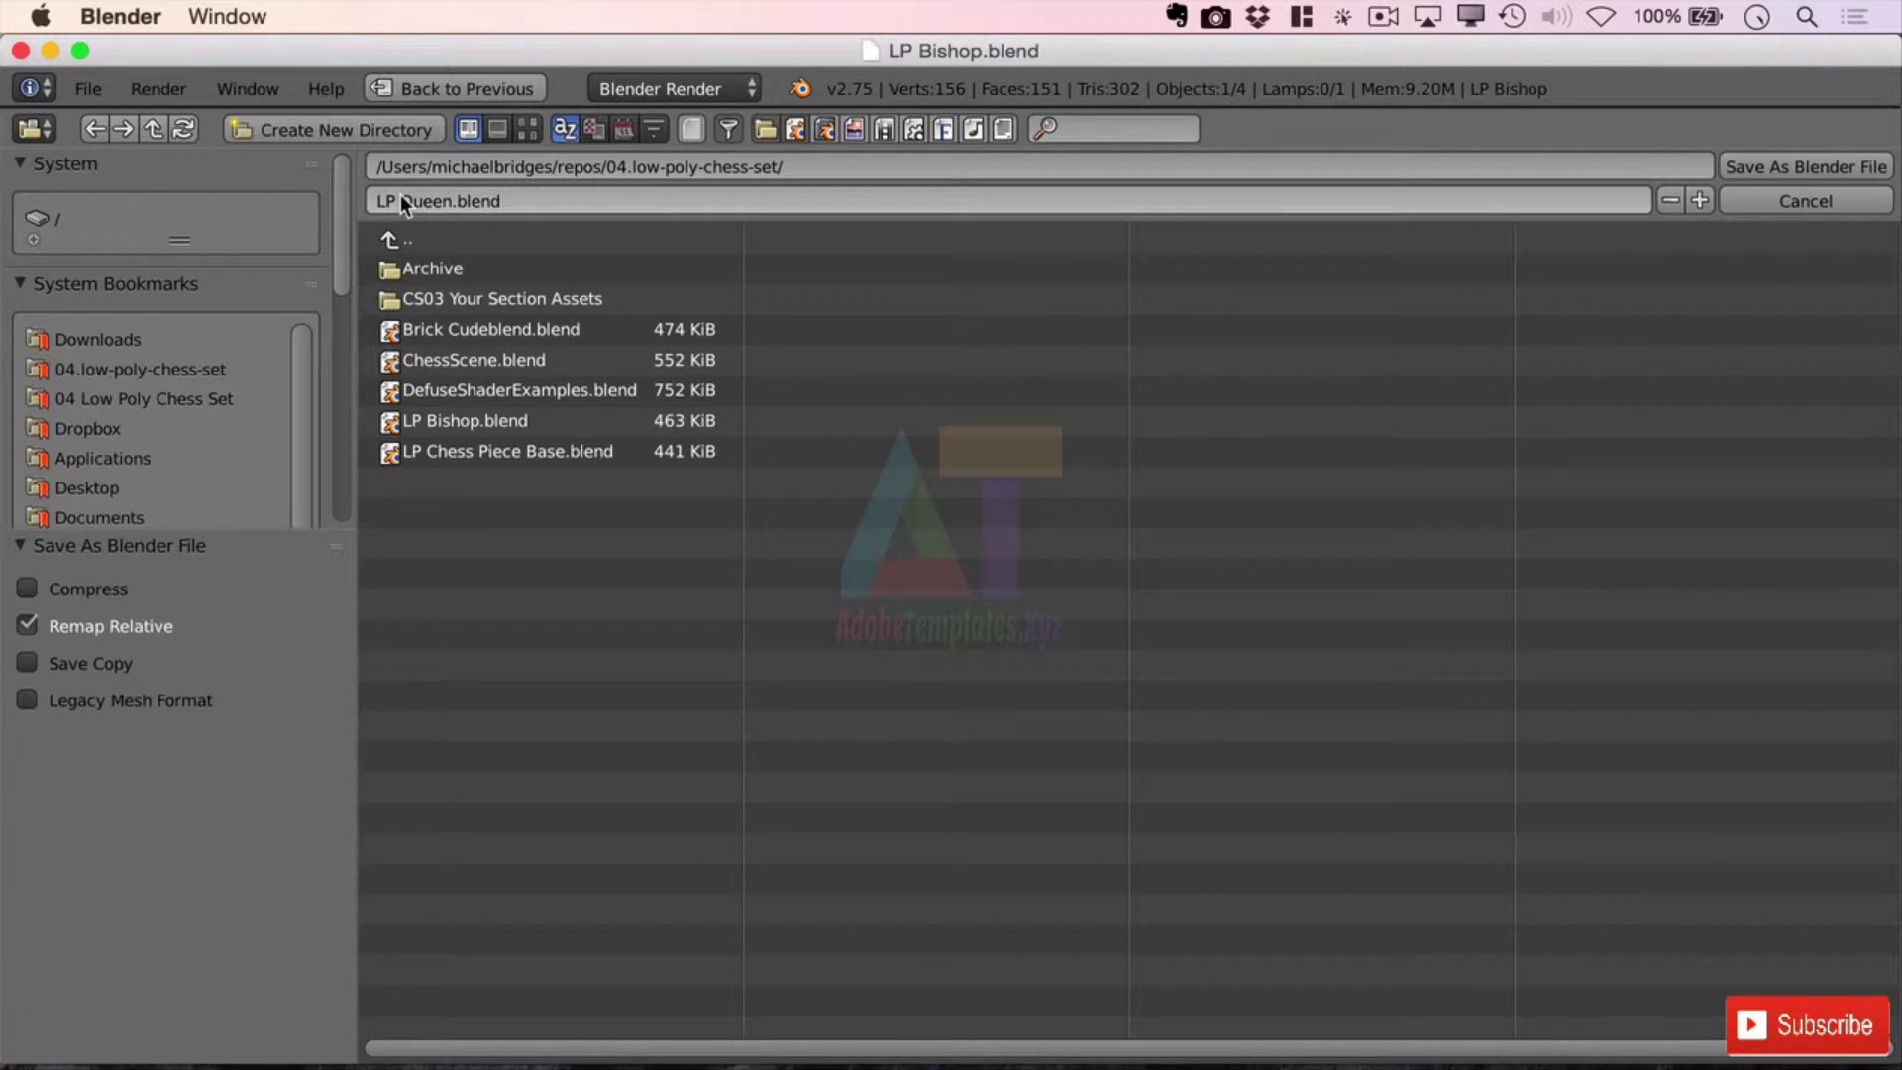
{"action": "left_click", "coordinate": [1779, 174]}
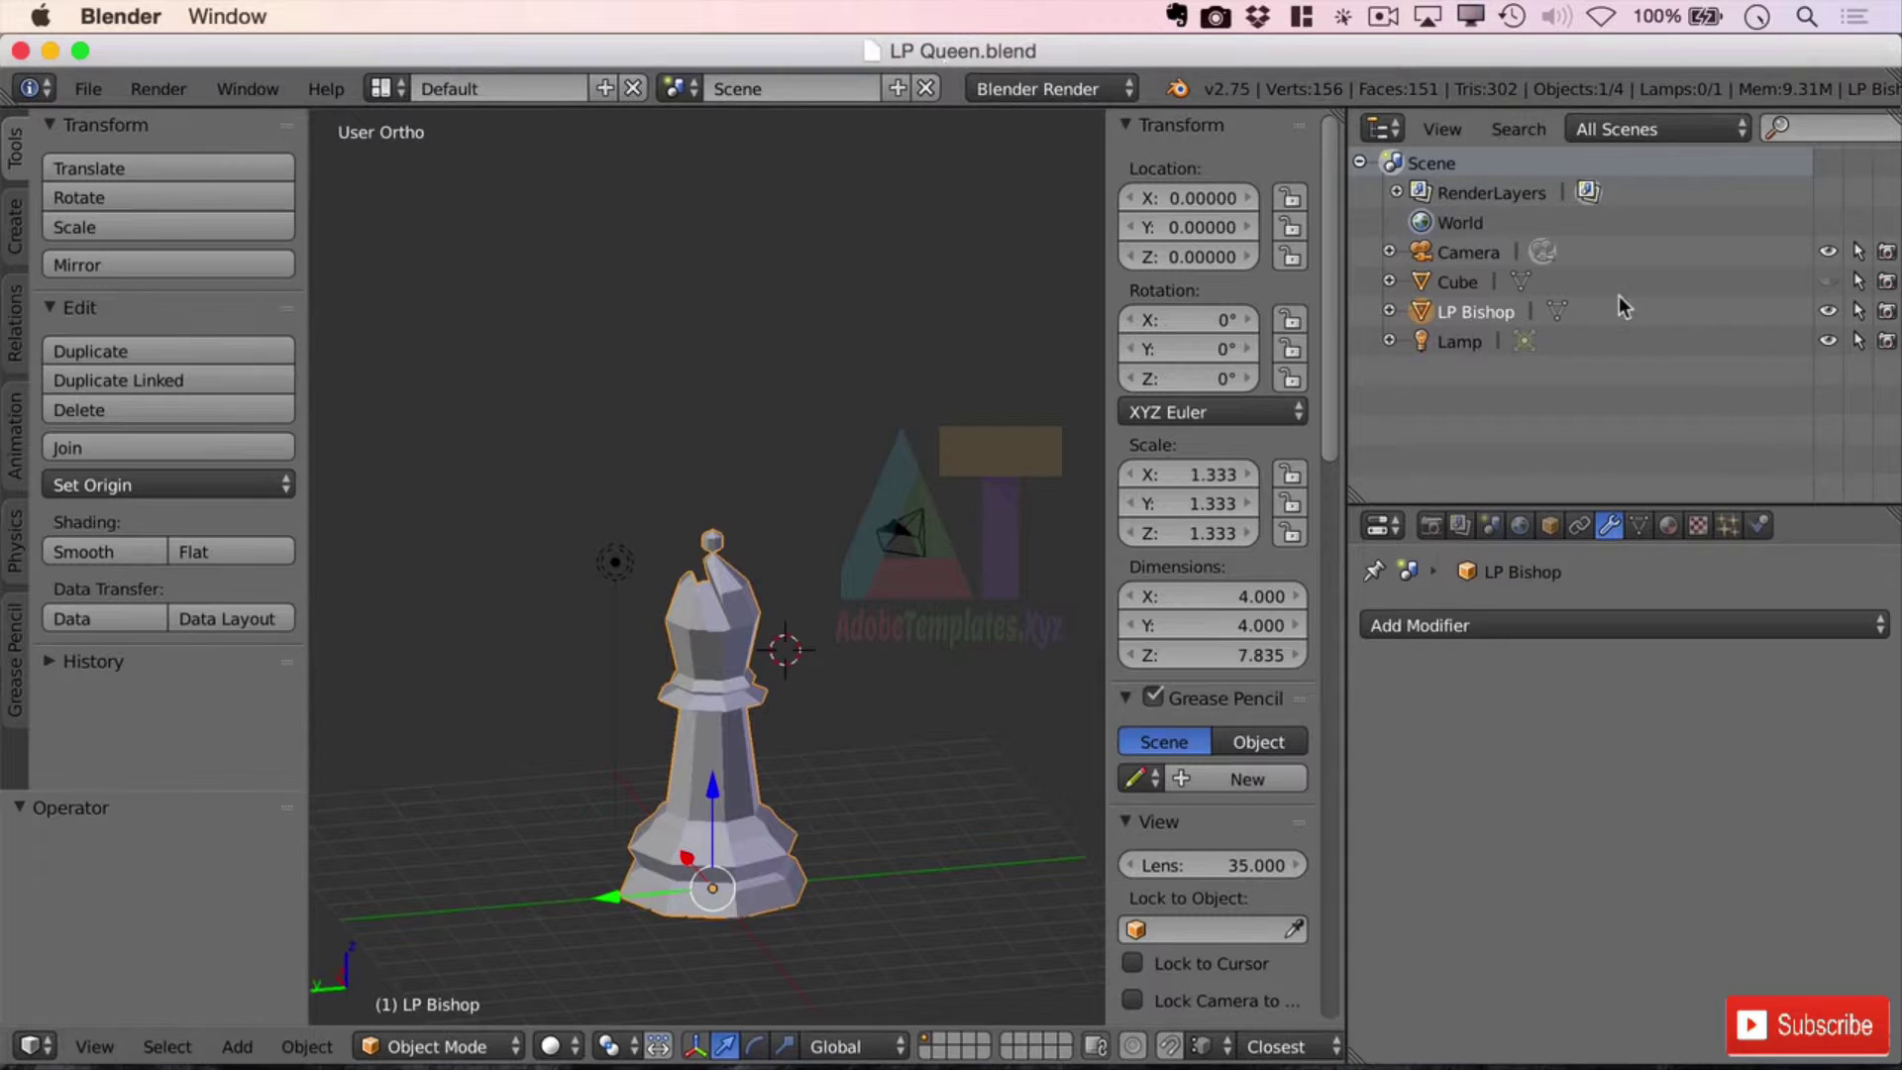
- Rename the LP Bishop object to LP Queen in the Outliner
{"action": "double_click", "coordinate": [1484, 313]}
{"action": "left_click_drag", "start_coordinate": [1443, 313], "coordinate": [1467, 313]}
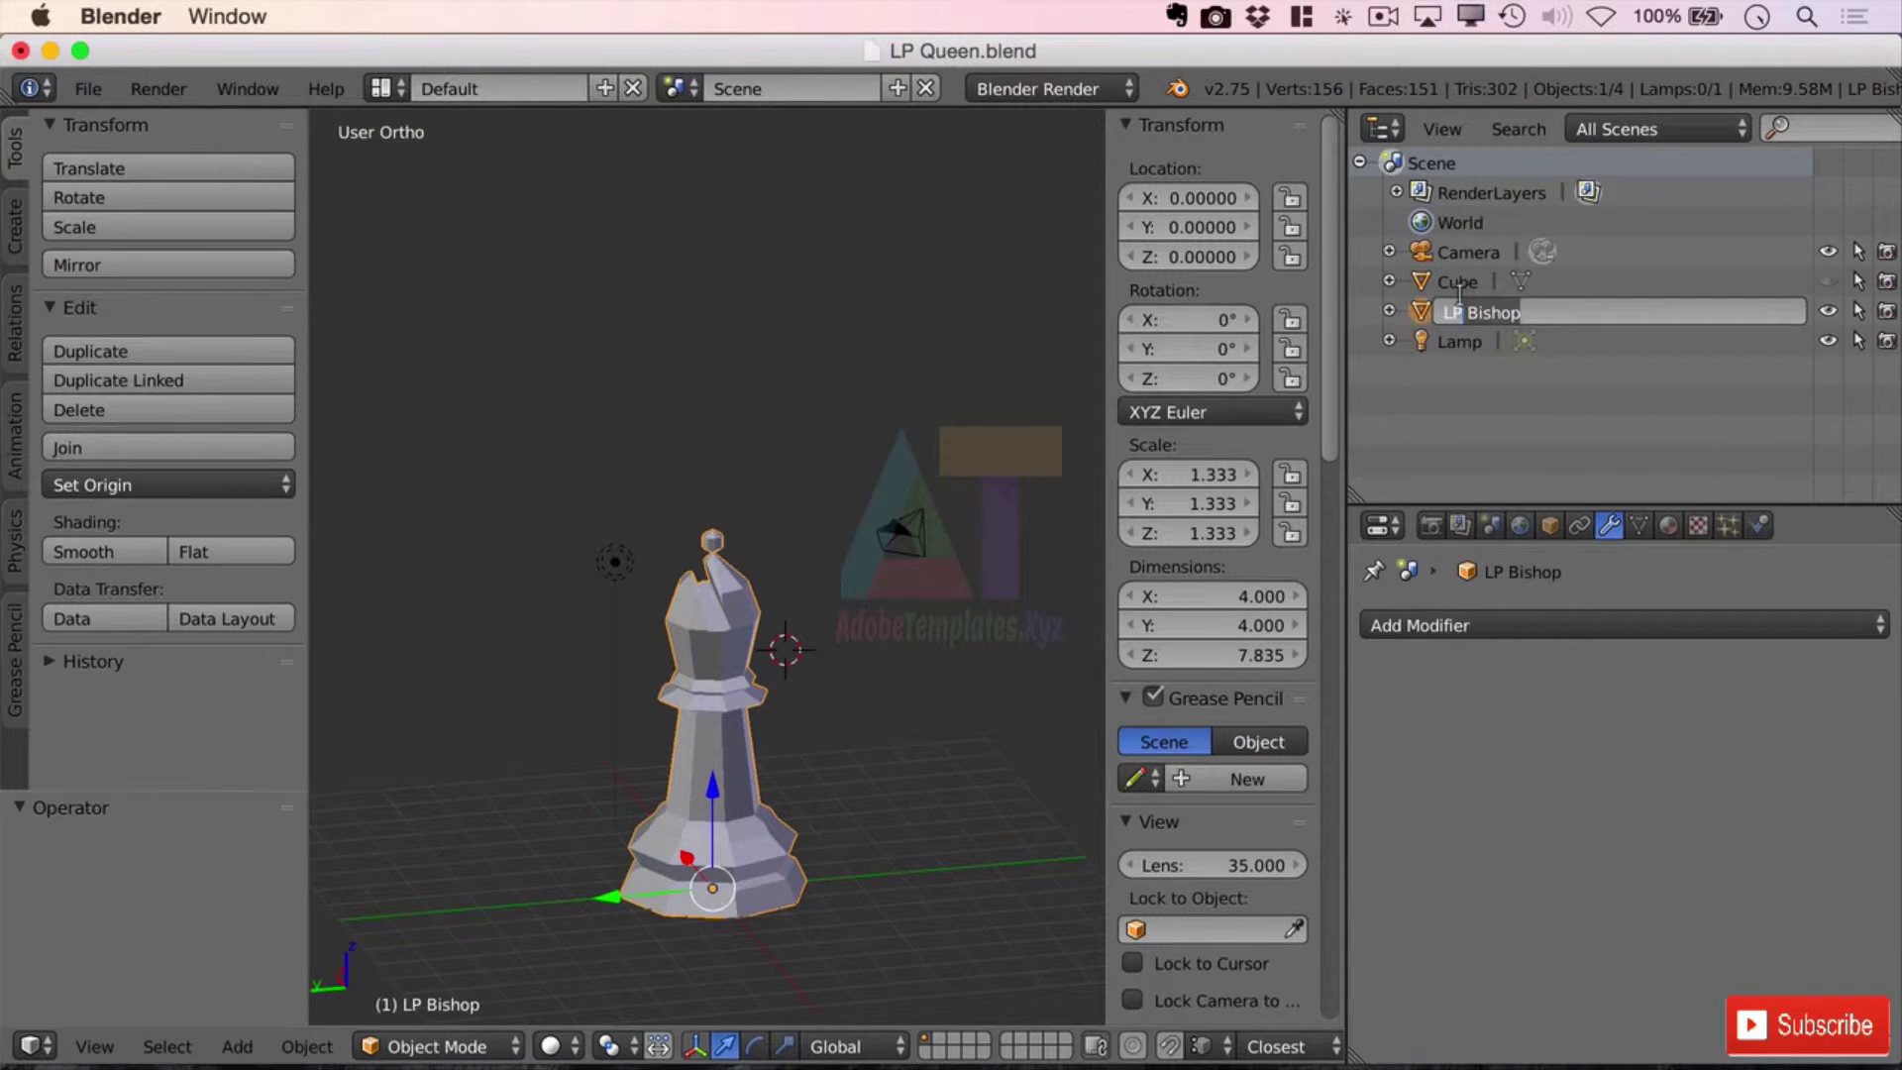
{"action": "type", "text": "Queen"}
{"action": "key", "text": "Return"}
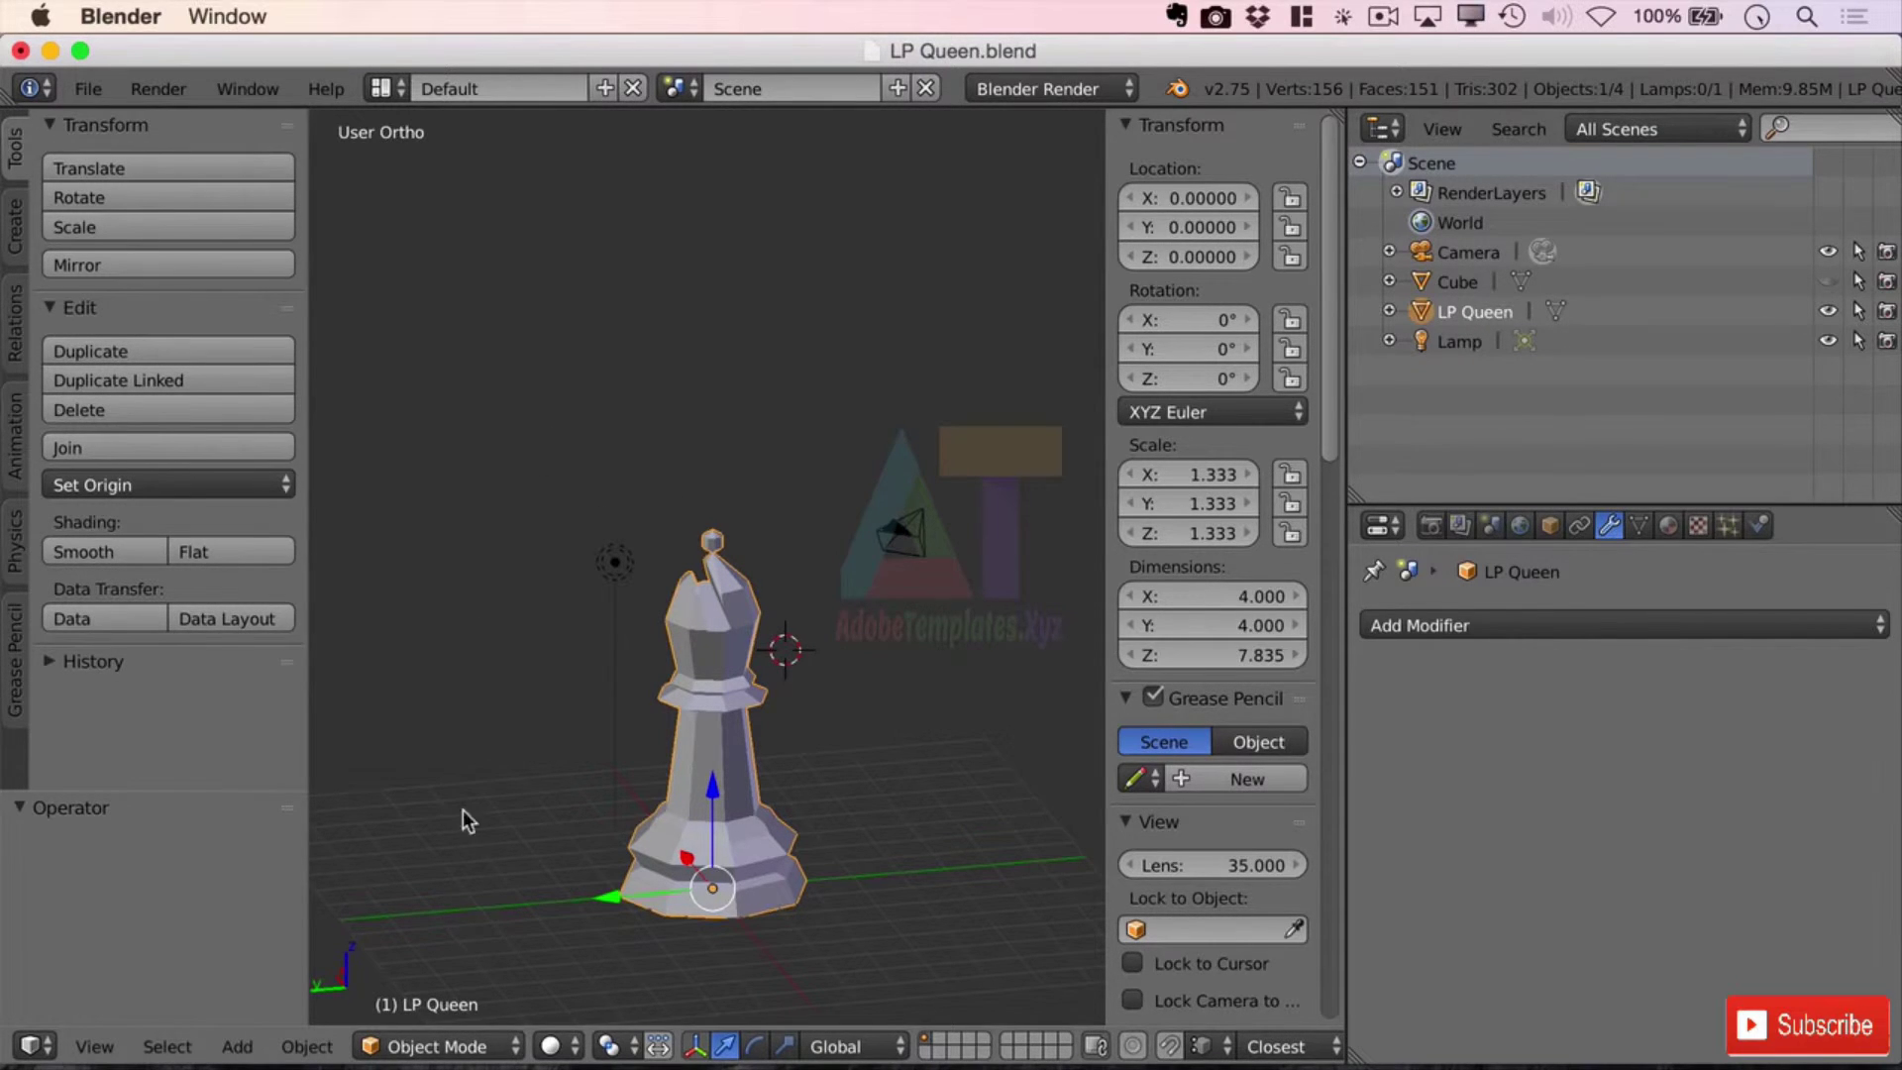
- Load the Staunton Queen reference as a background image and switch to Front view
{"action": "scroll", "coordinate": [1335, 333], "scroll_direction": "down", "scroll_amount": 1}
{"action": "left_click_drag", "start_coordinate": [1335, 329], "coordinate": [1396, 889]}
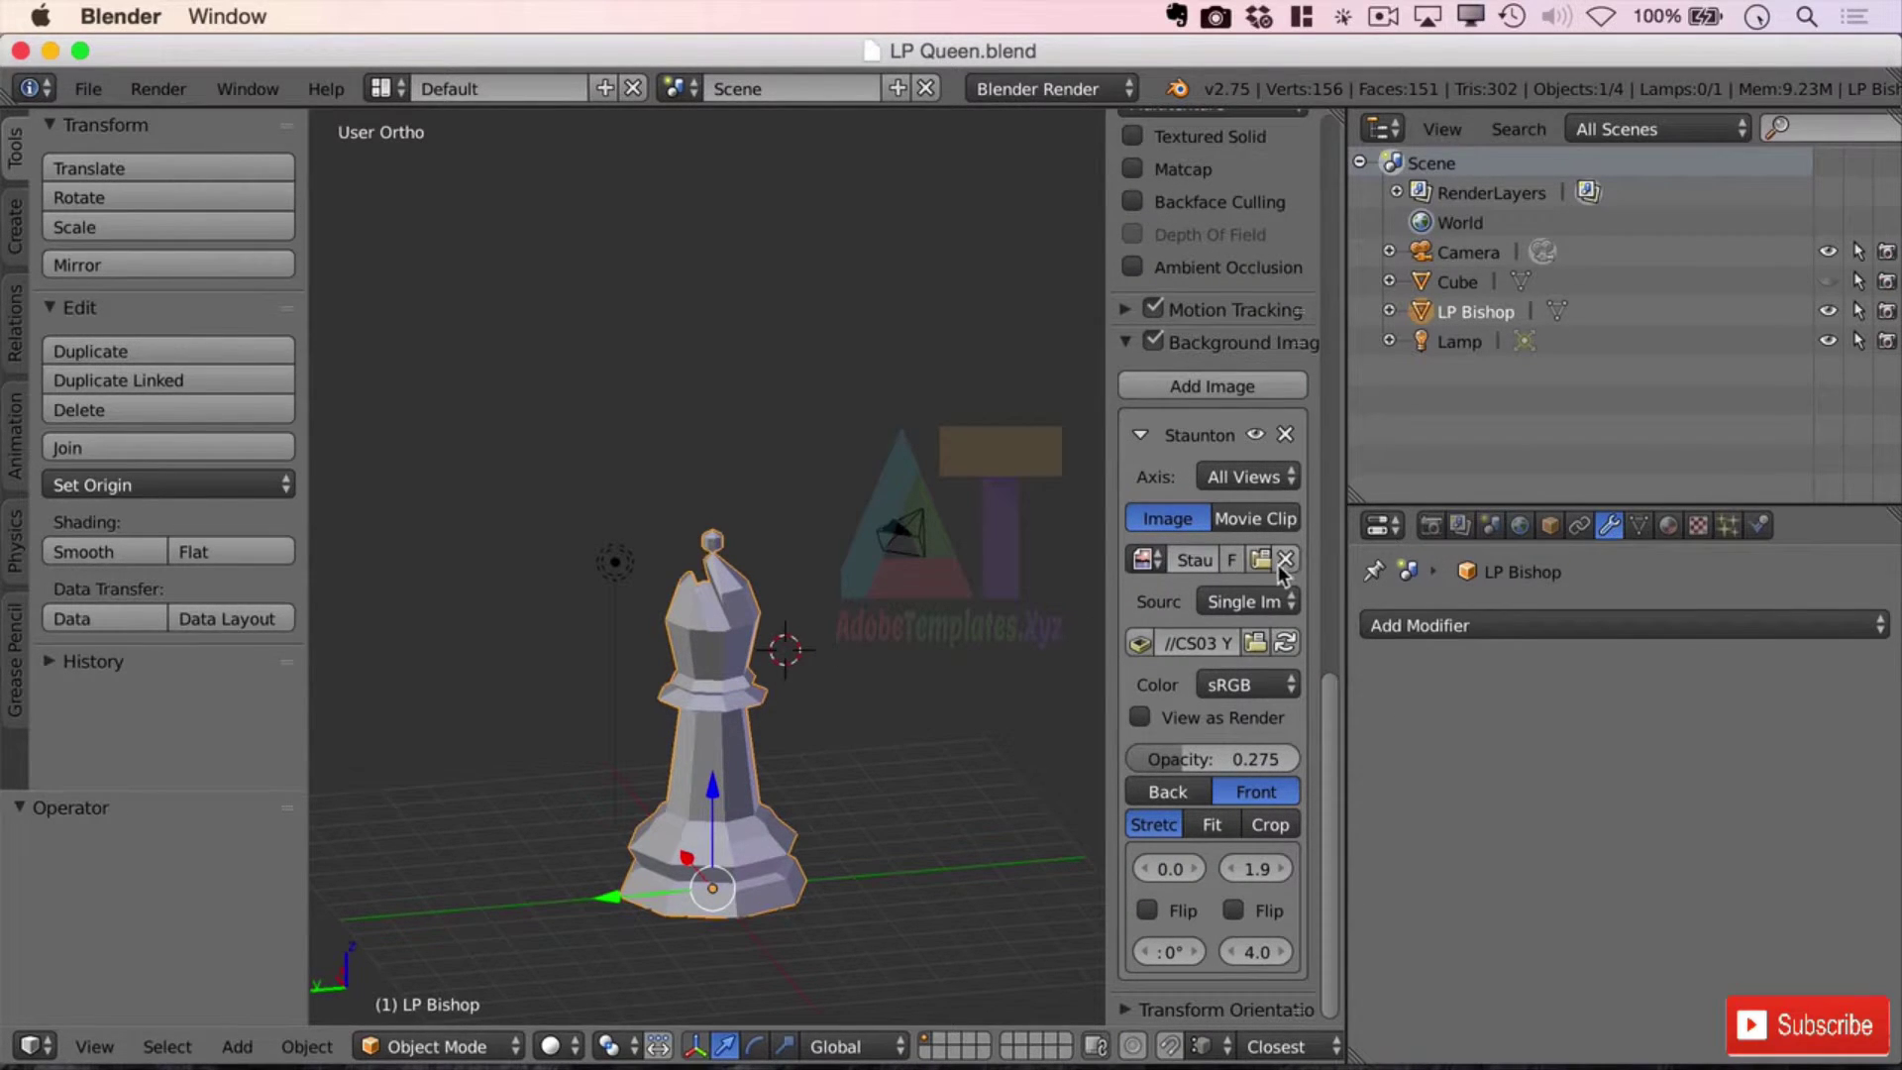
{"action": "left_click", "coordinate": [1254, 565]}
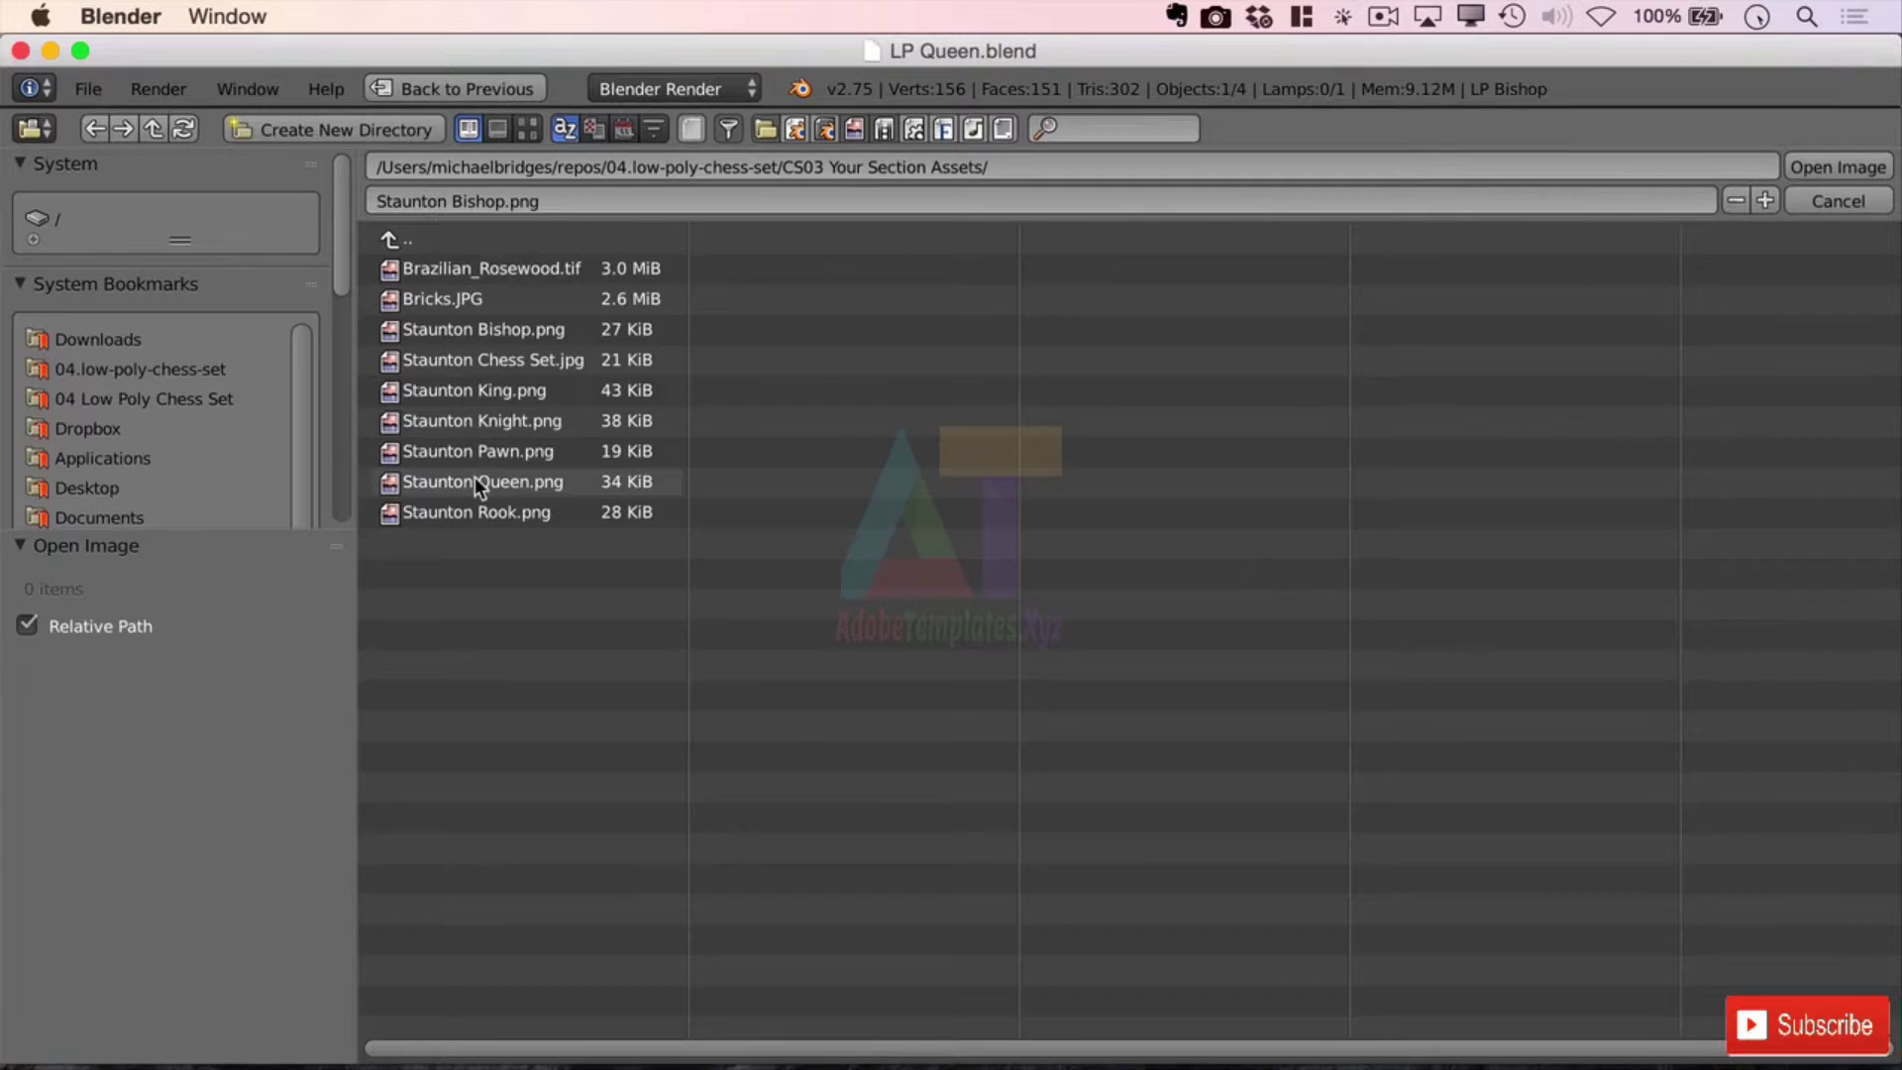
{"action": "double_click", "coordinate": [542, 481]}
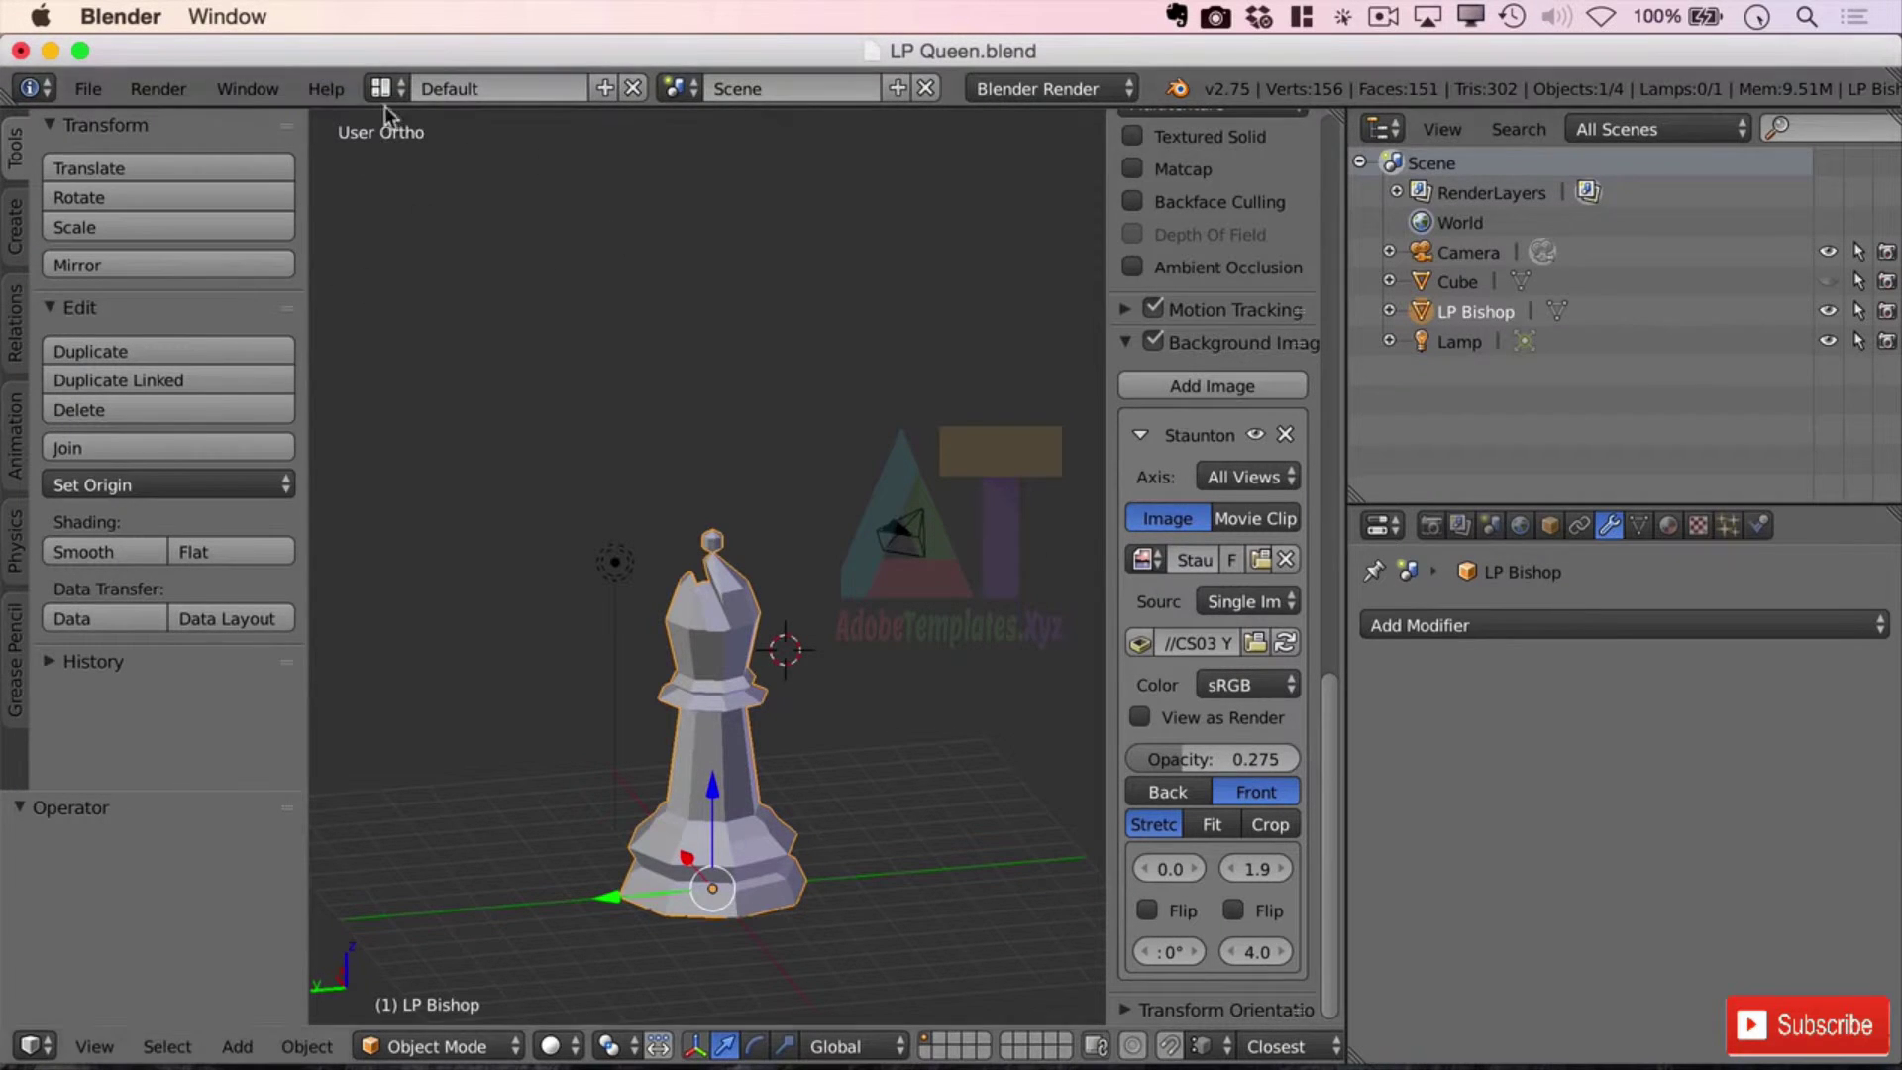
{"action": "left_click", "coordinate": [94, 1046]}
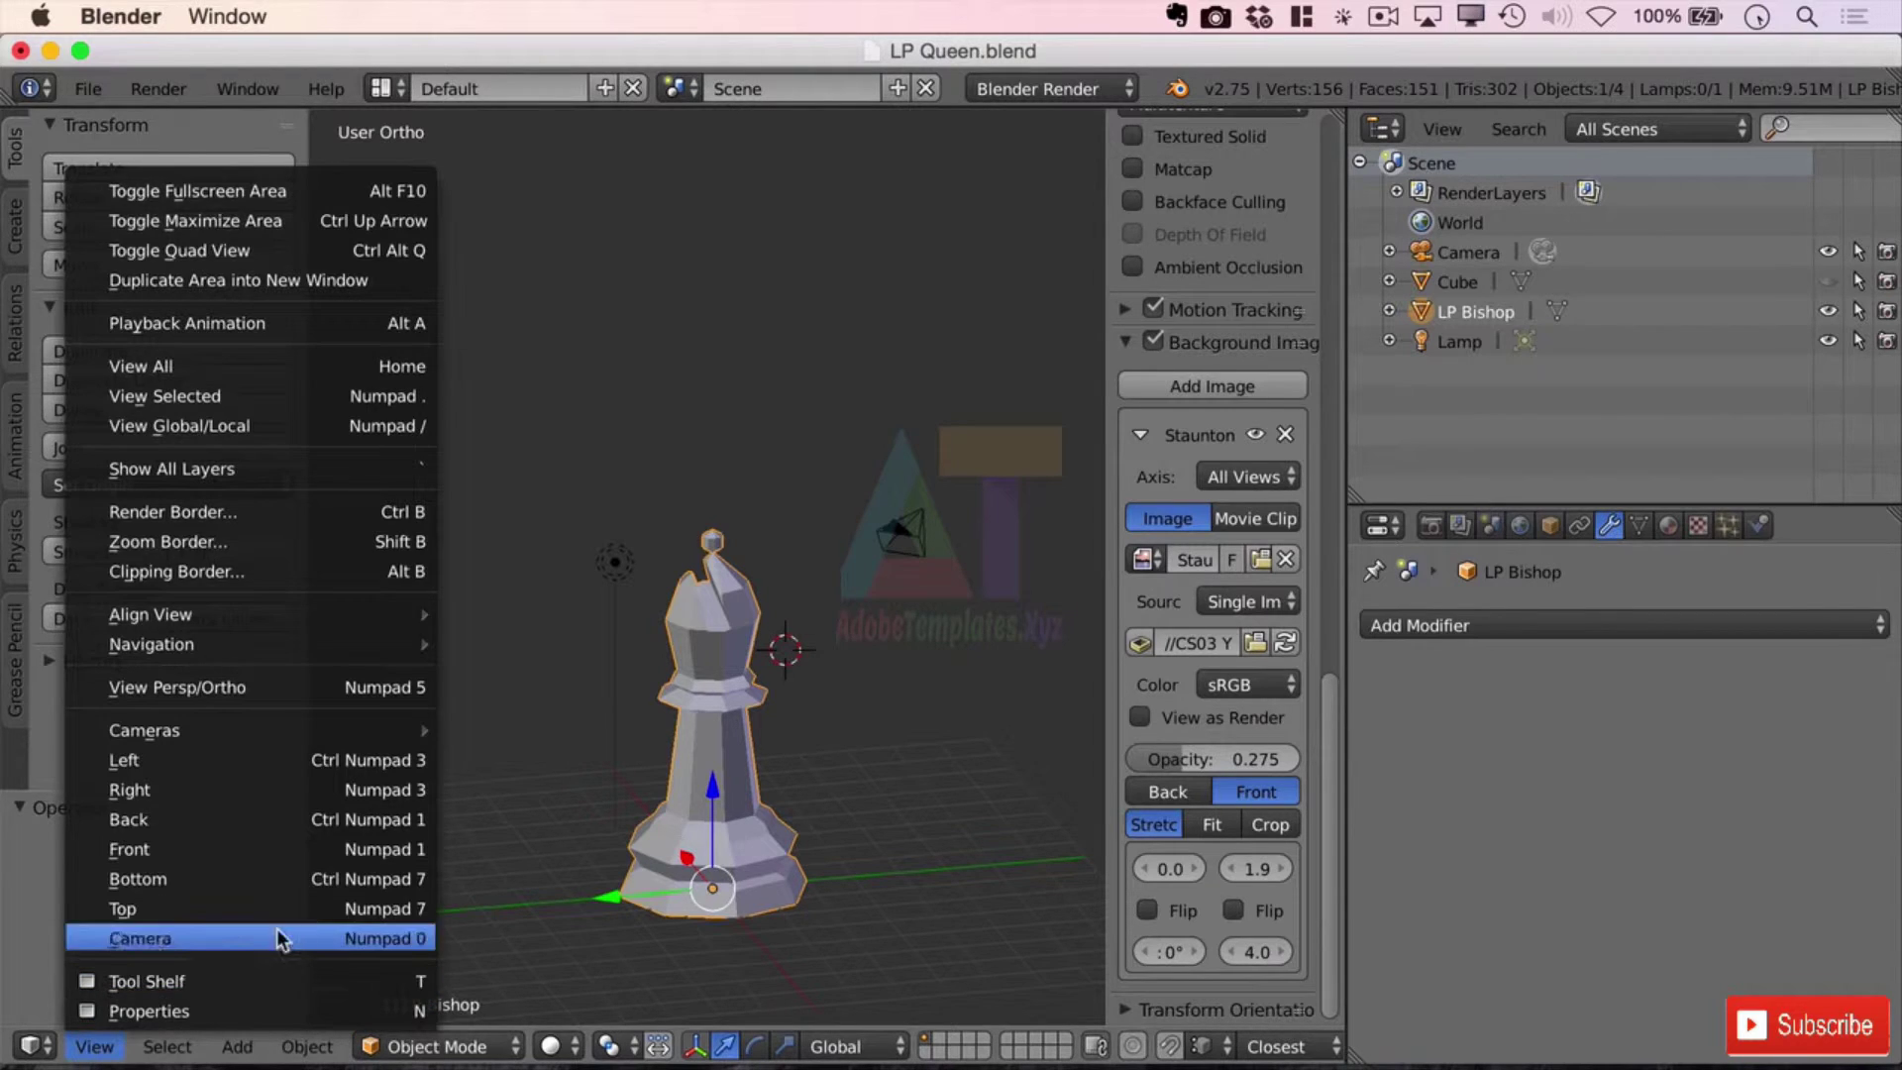
{"action": "left_click", "coordinate": [306, 848]}
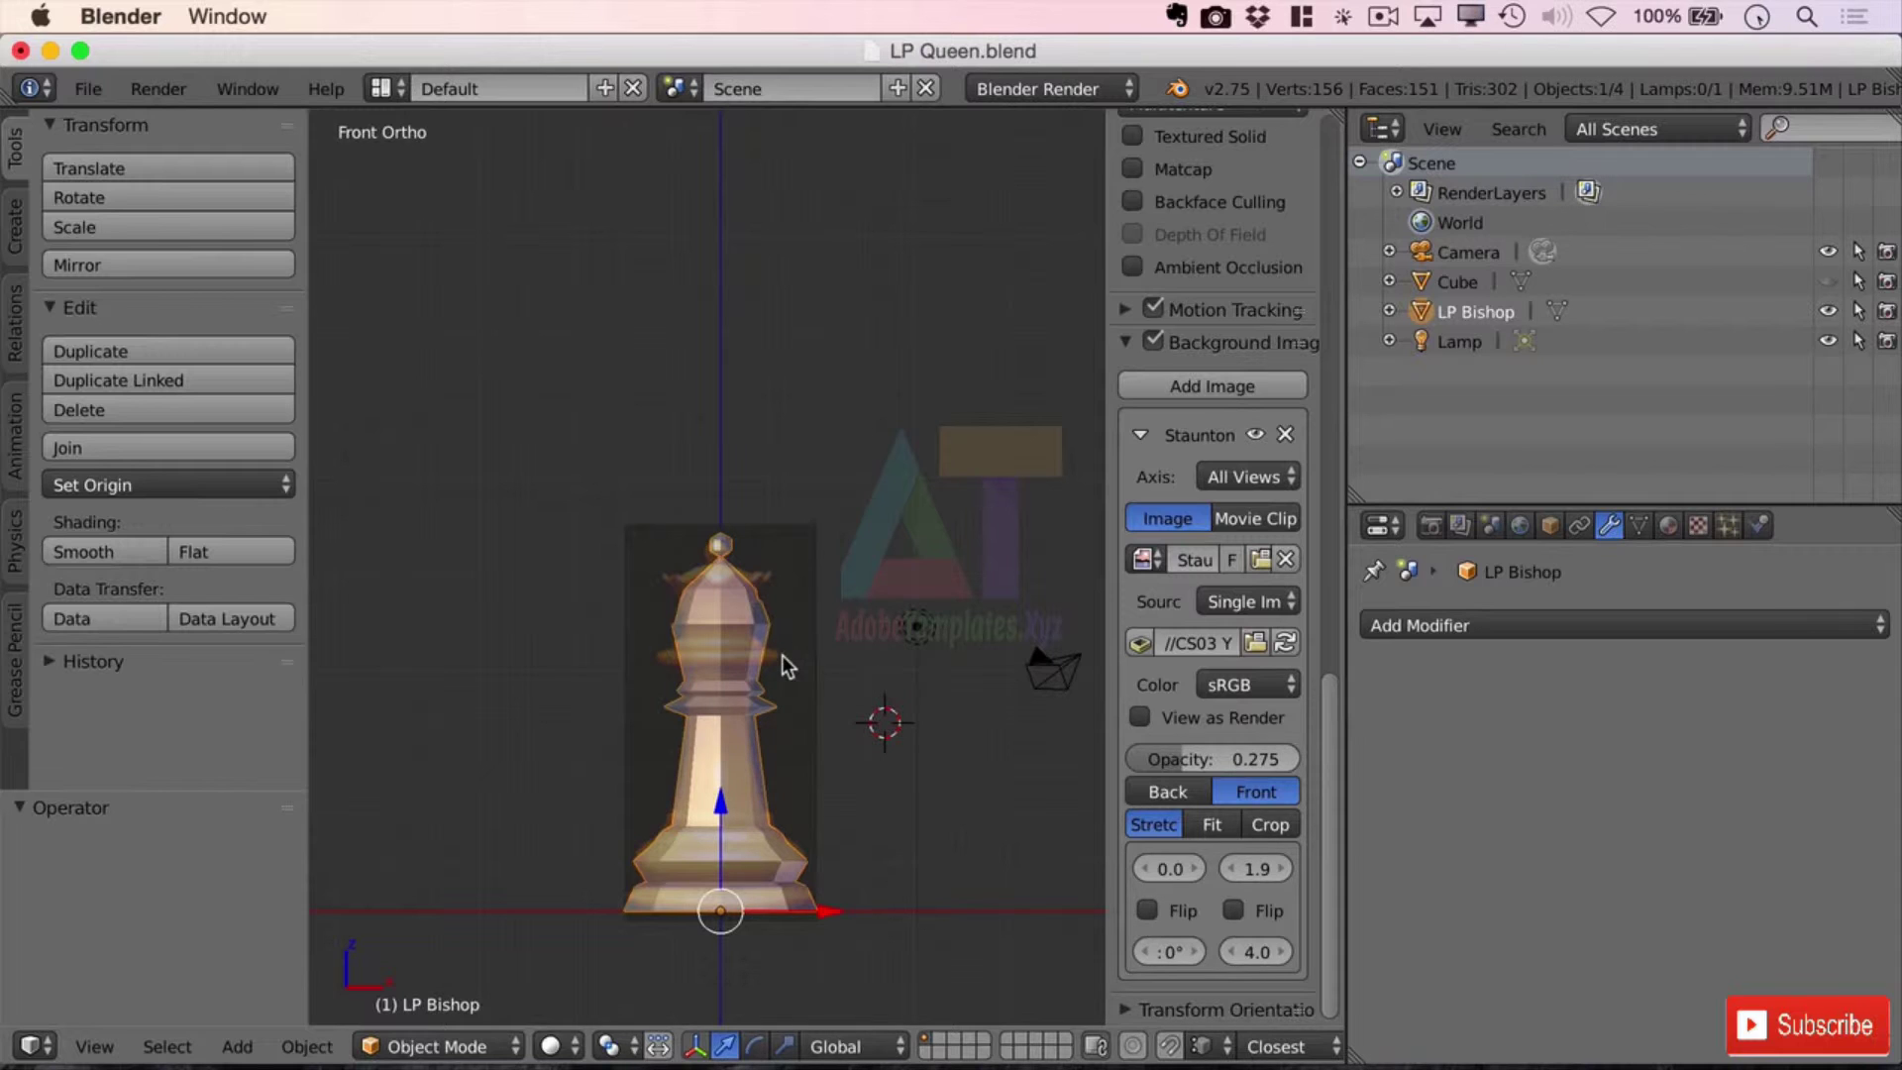
- Raise the reference image opacity to about 0.477 and zoom in on the bishop's head
{"action": "scroll", "coordinate": [792, 624], "scroll_direction": "up", "scroll_amount": 3}
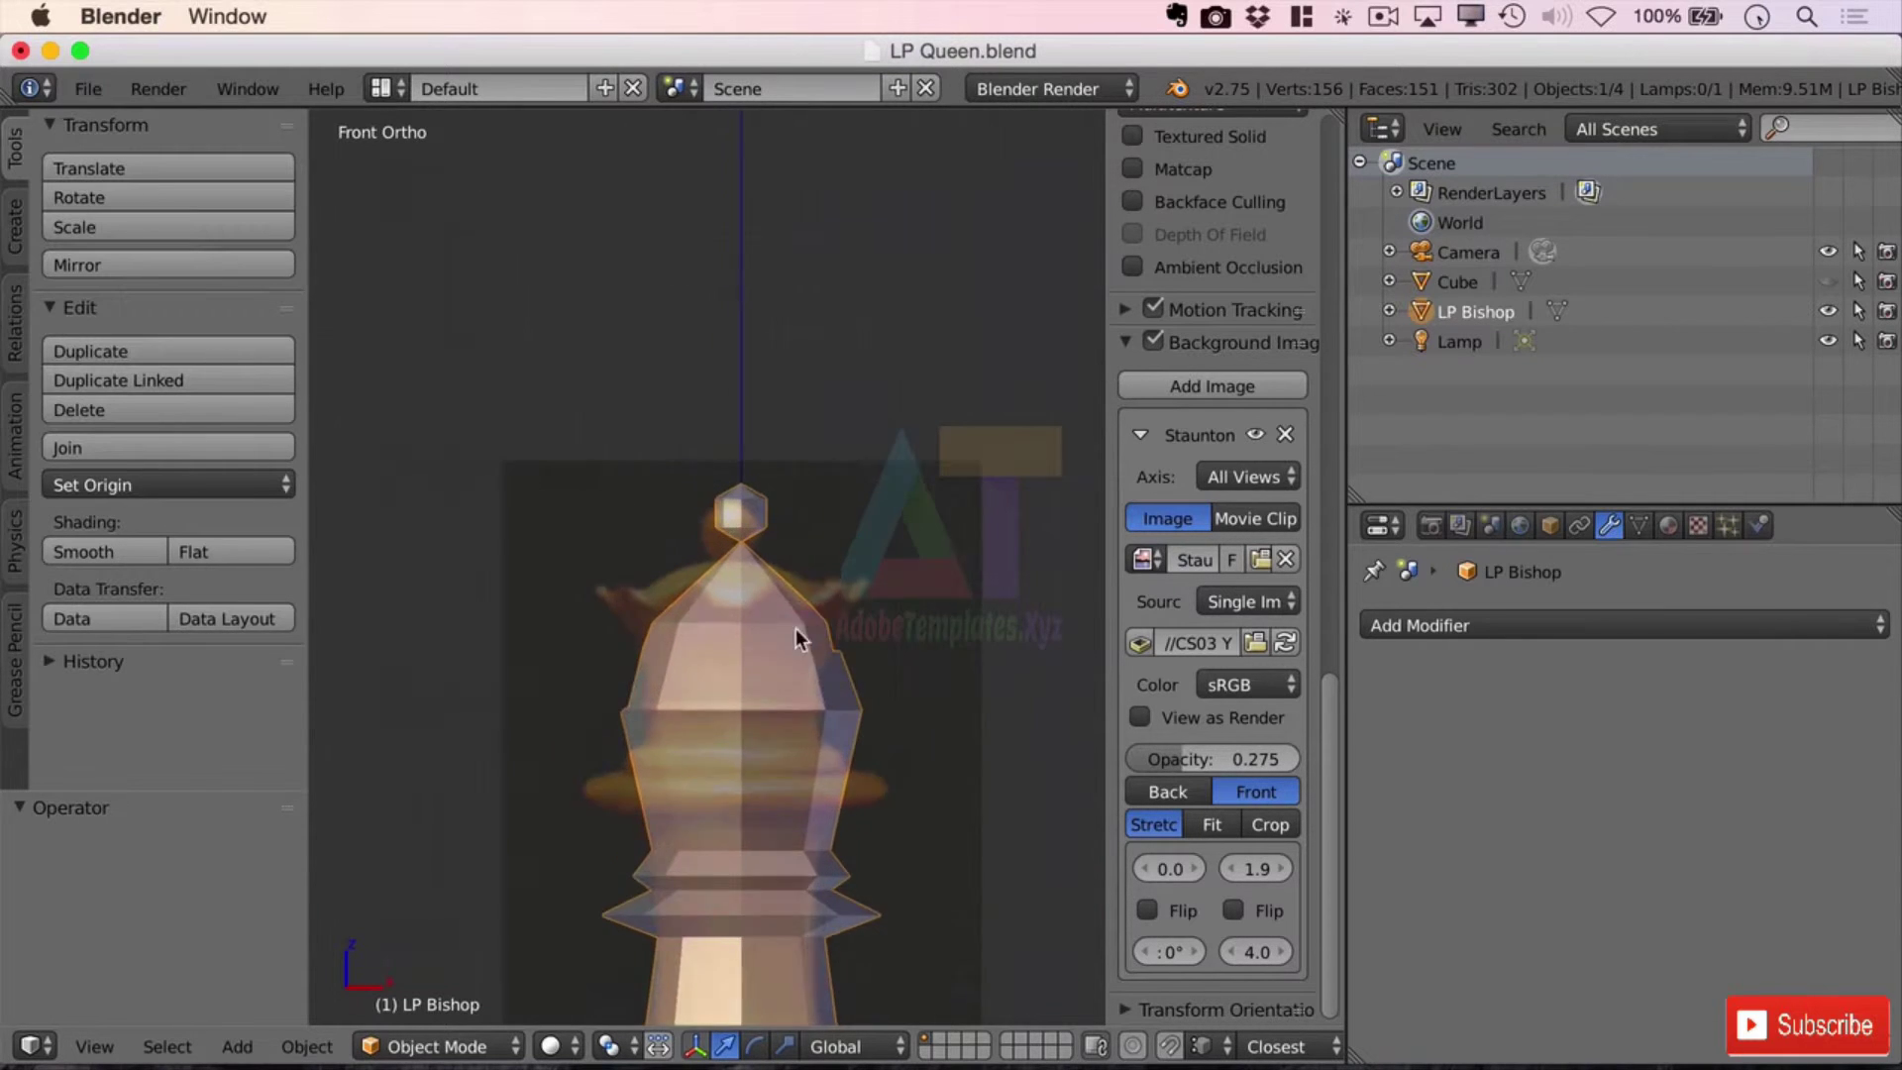
{"action": "scroll", "coordinate": [911, 772], "scroll_direction": "up", "scroll_amount": 1}
{"action": "left_click_drag", "start_coordinate": [1185, 762], "coordinate": [1216, 762]}
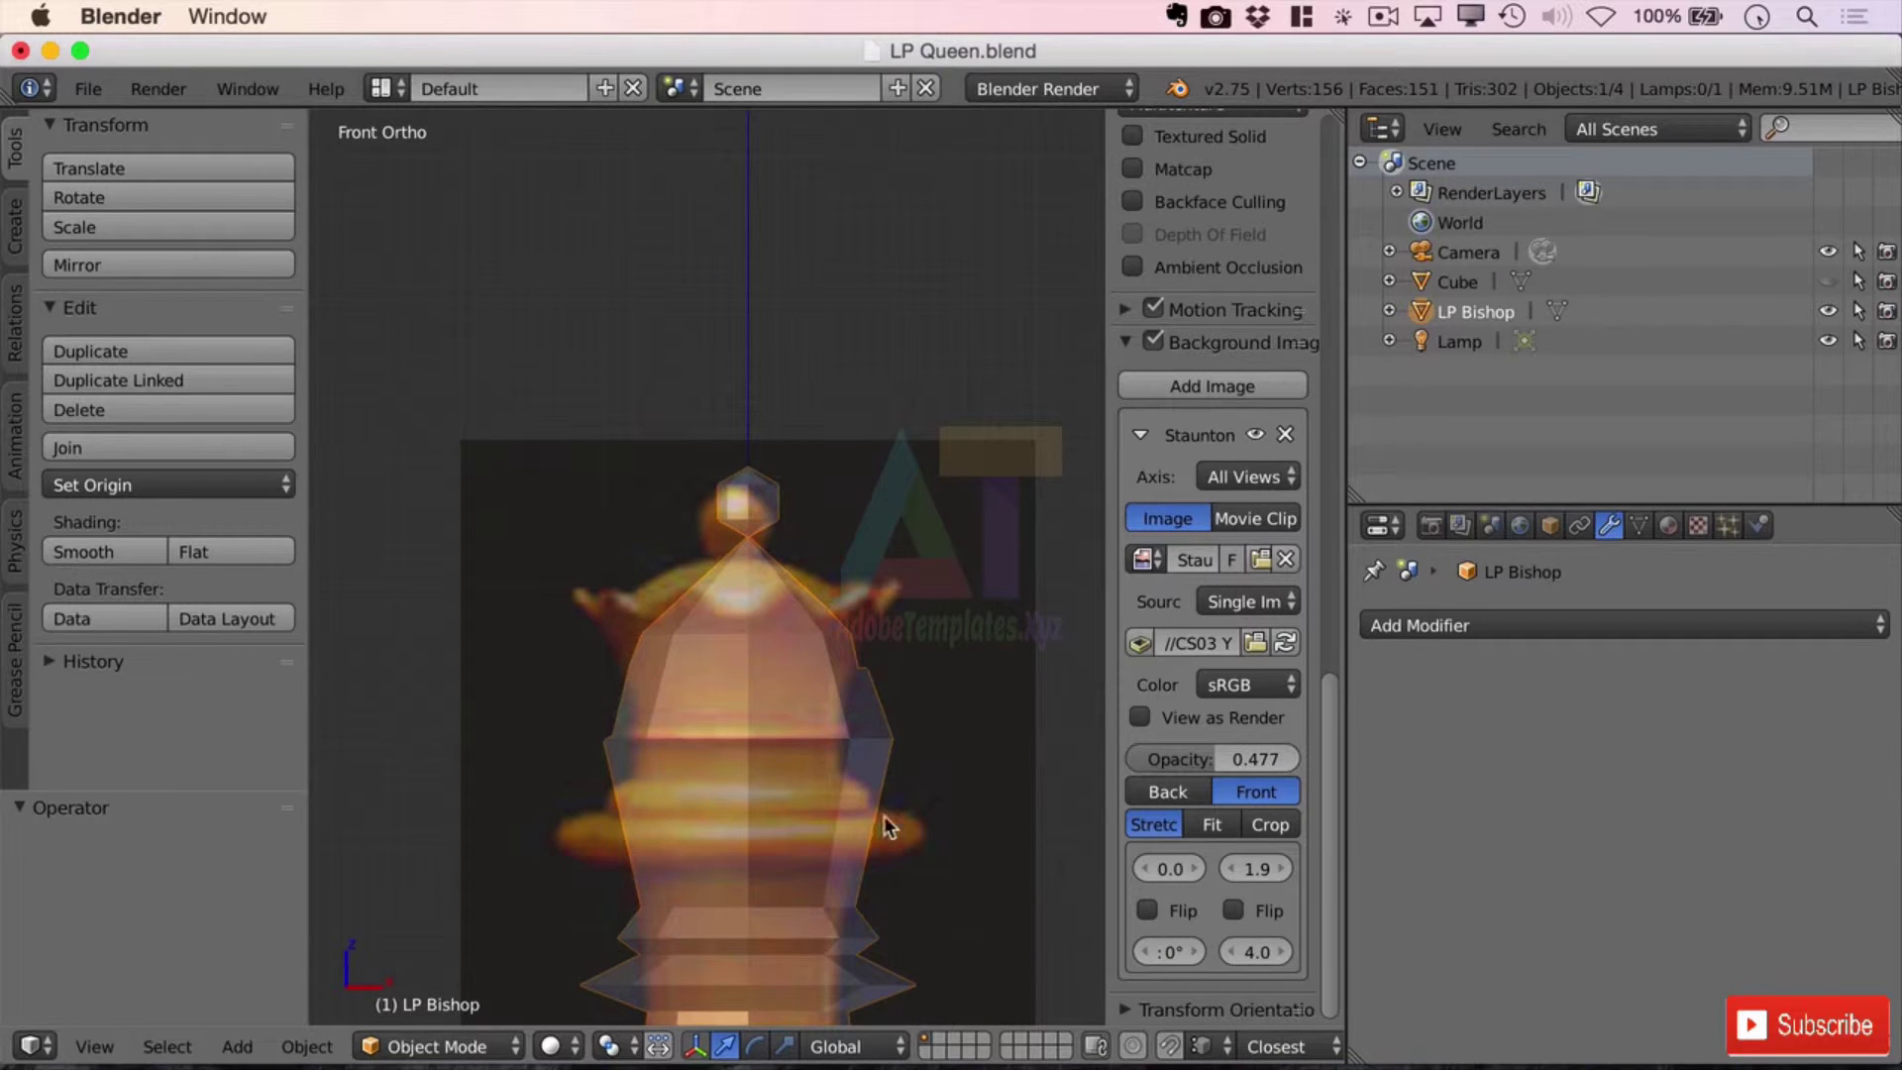
{"action": "middle_click_drag", "start_coordinate": [948, 759], "coordinate": [939, 442], "text": "shift"}
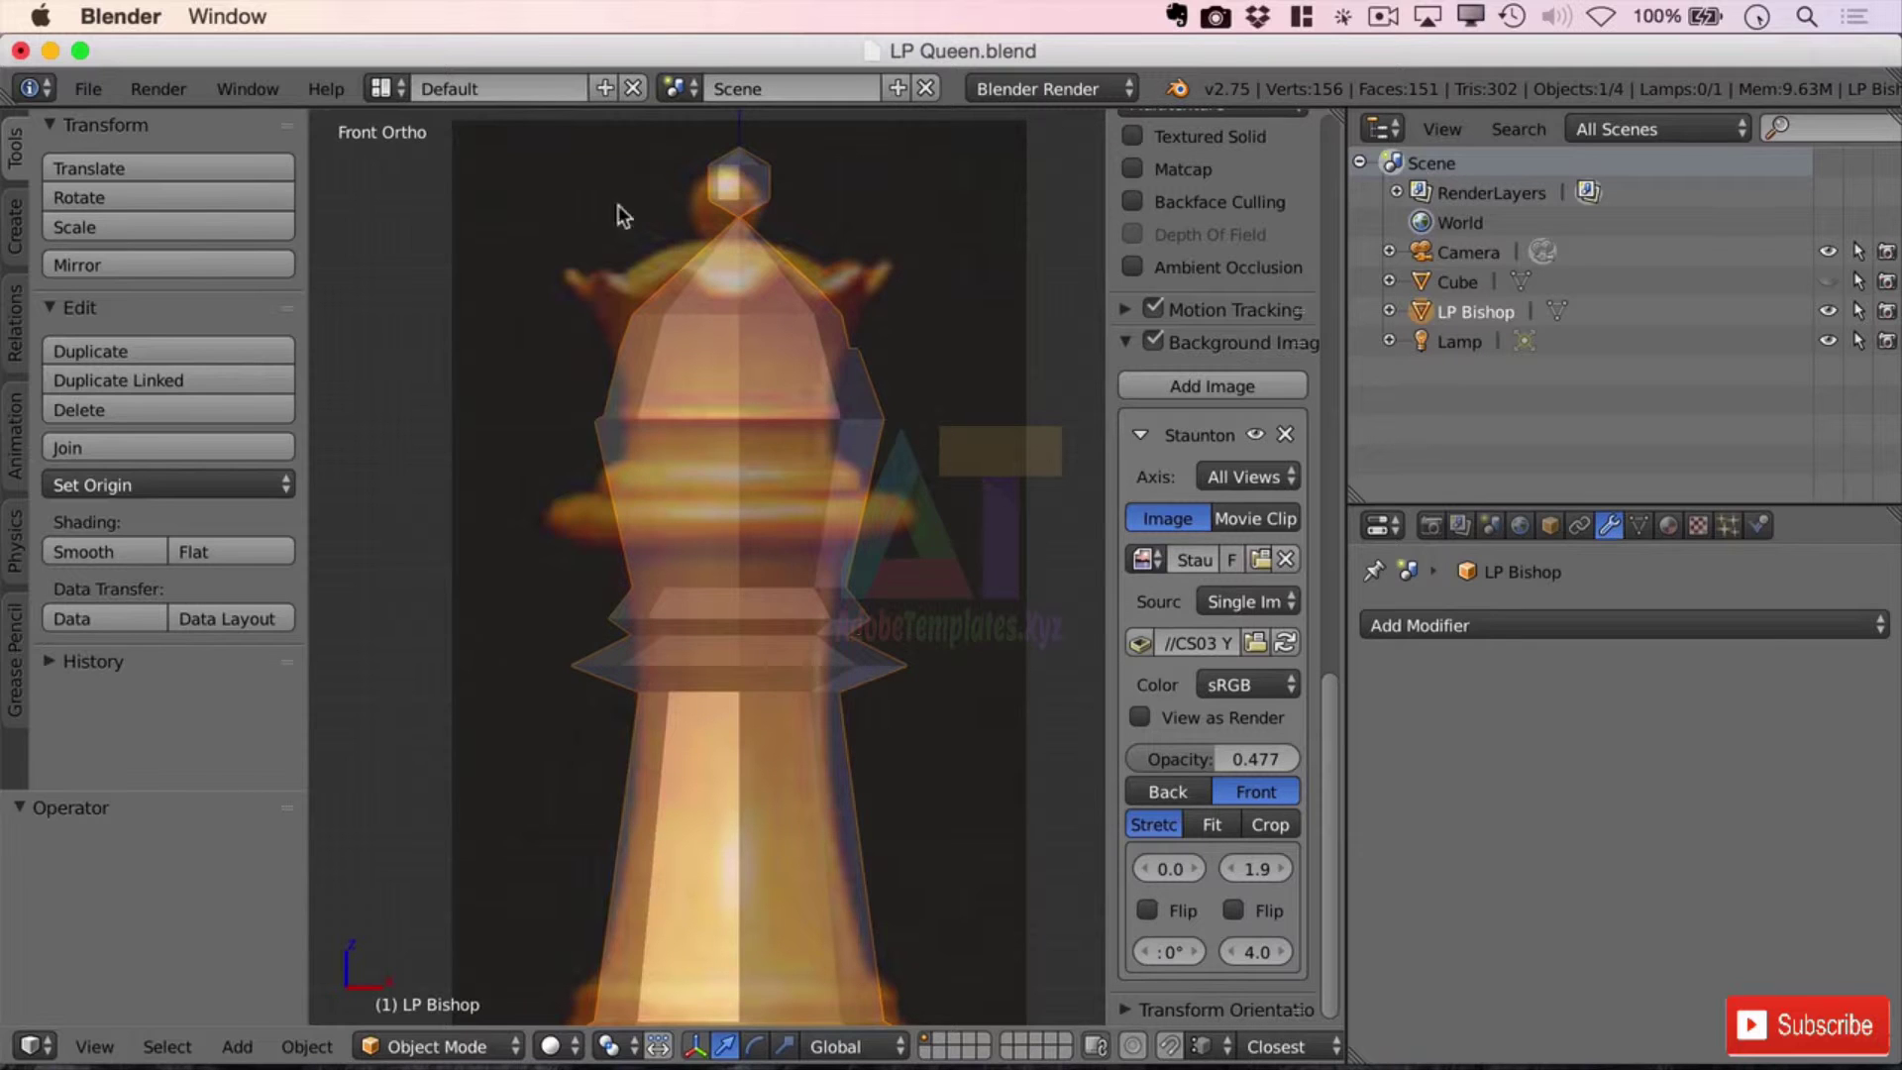
{"action": "key", "text": "shift+b"}
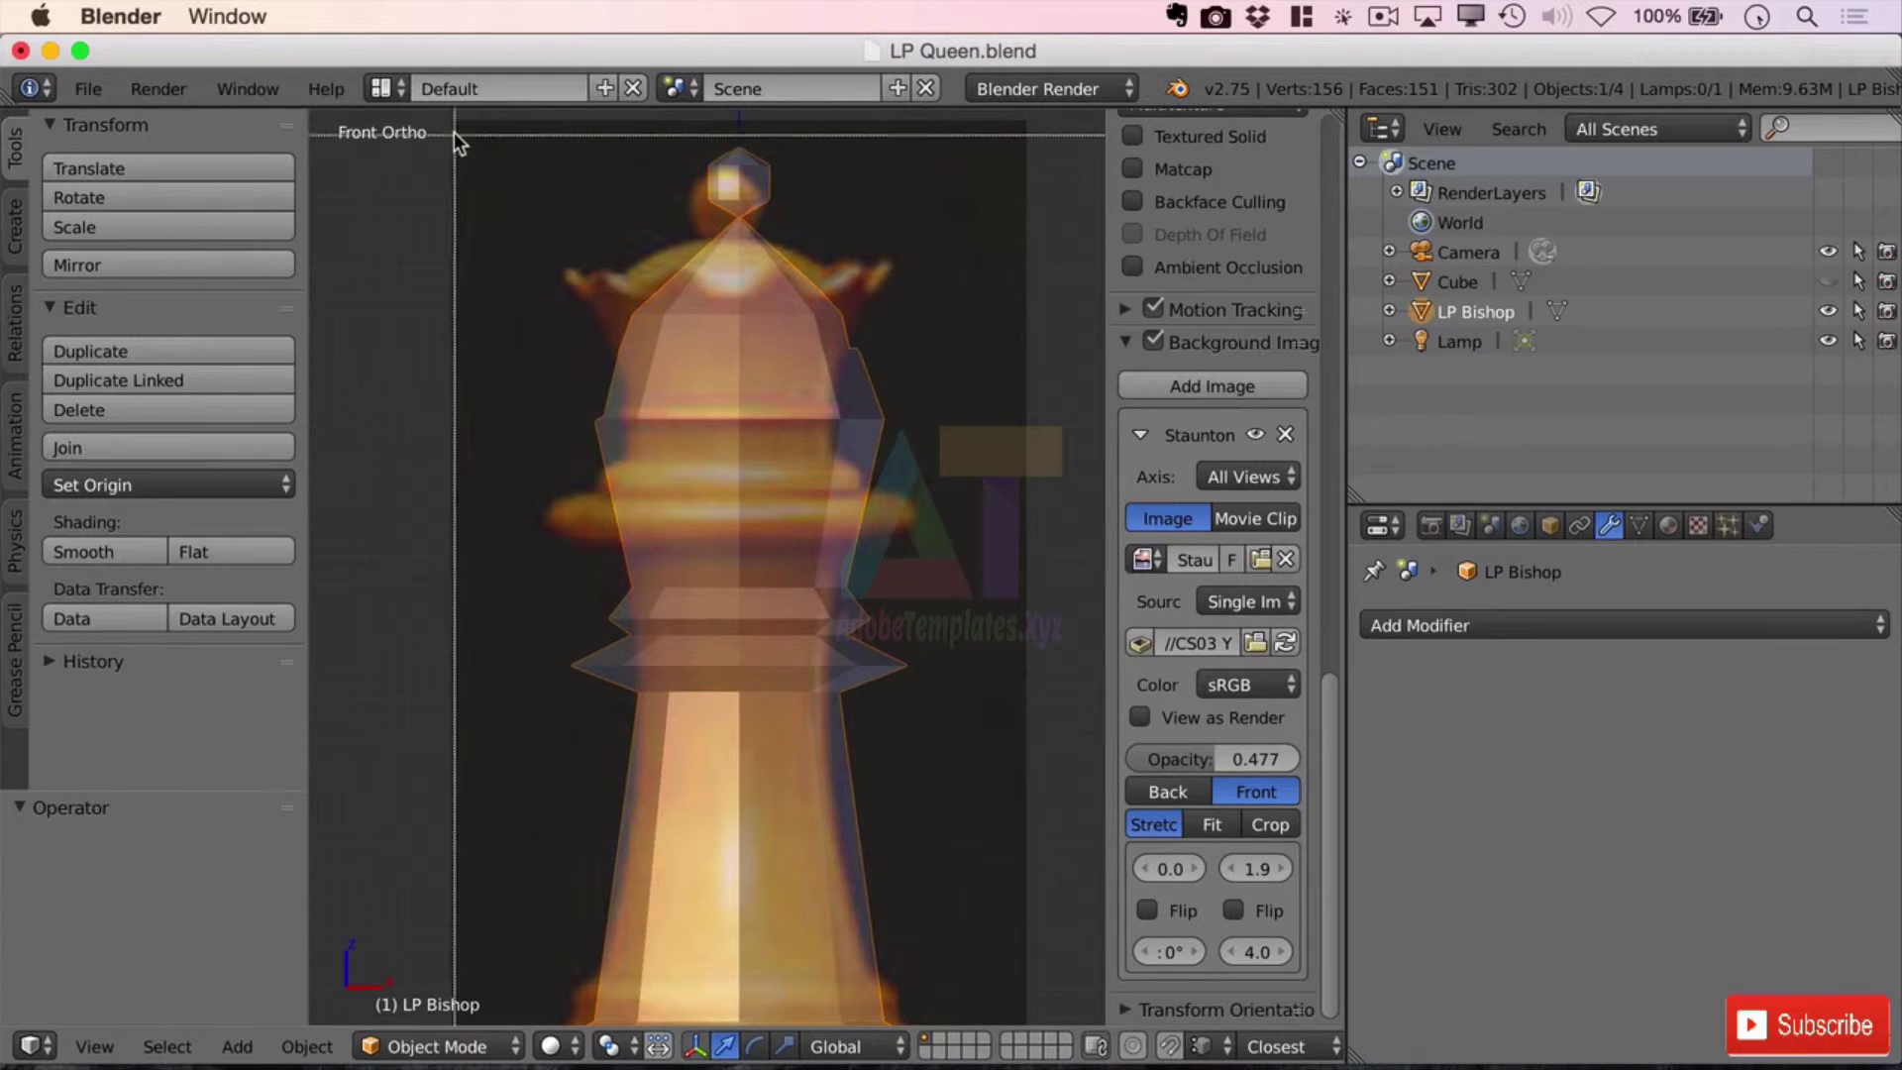
{"action": "left_click_drag", "start_coordinate": [464, 130], "coordinate": [1015, 644]}
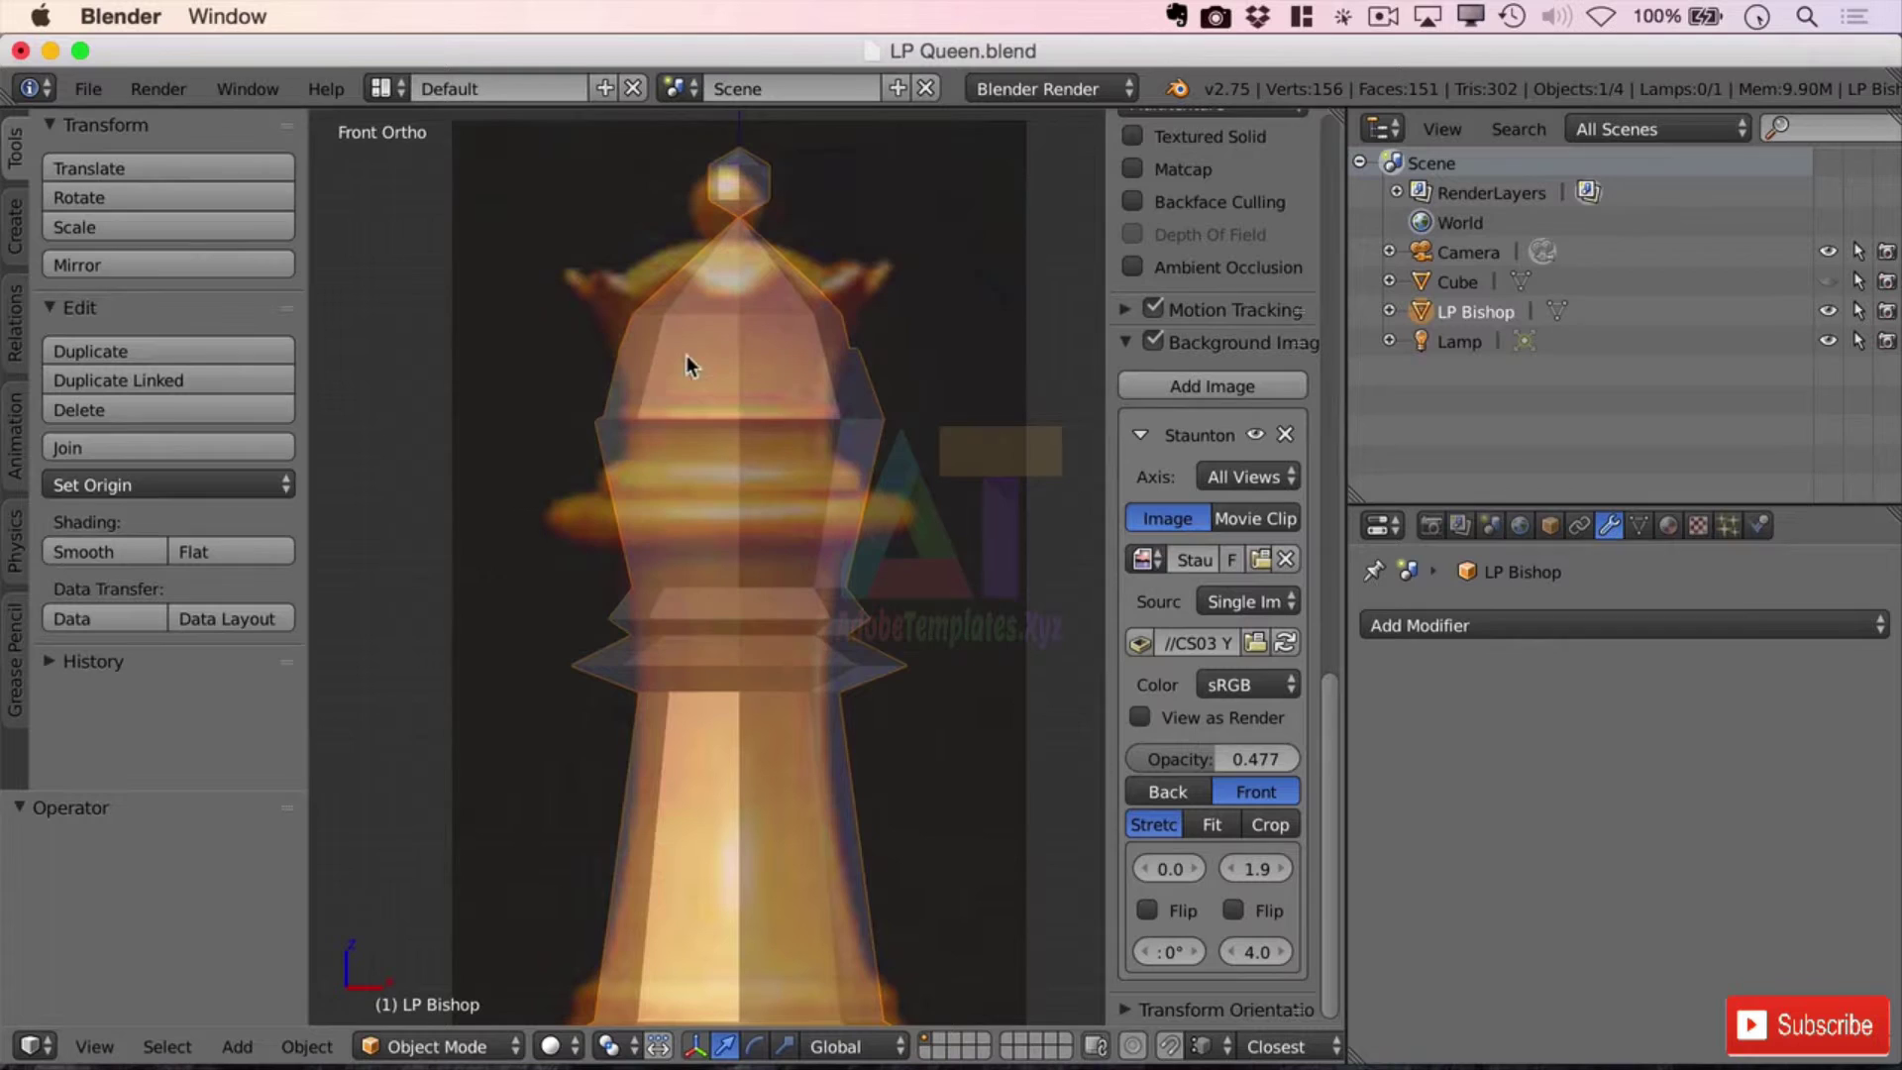
- Box-select and delete the bishop's head vertices, leaving 114 vertices and 99 faces
{"action": "key", "text": "a"}
{"action": "key", "text": "Tab"}
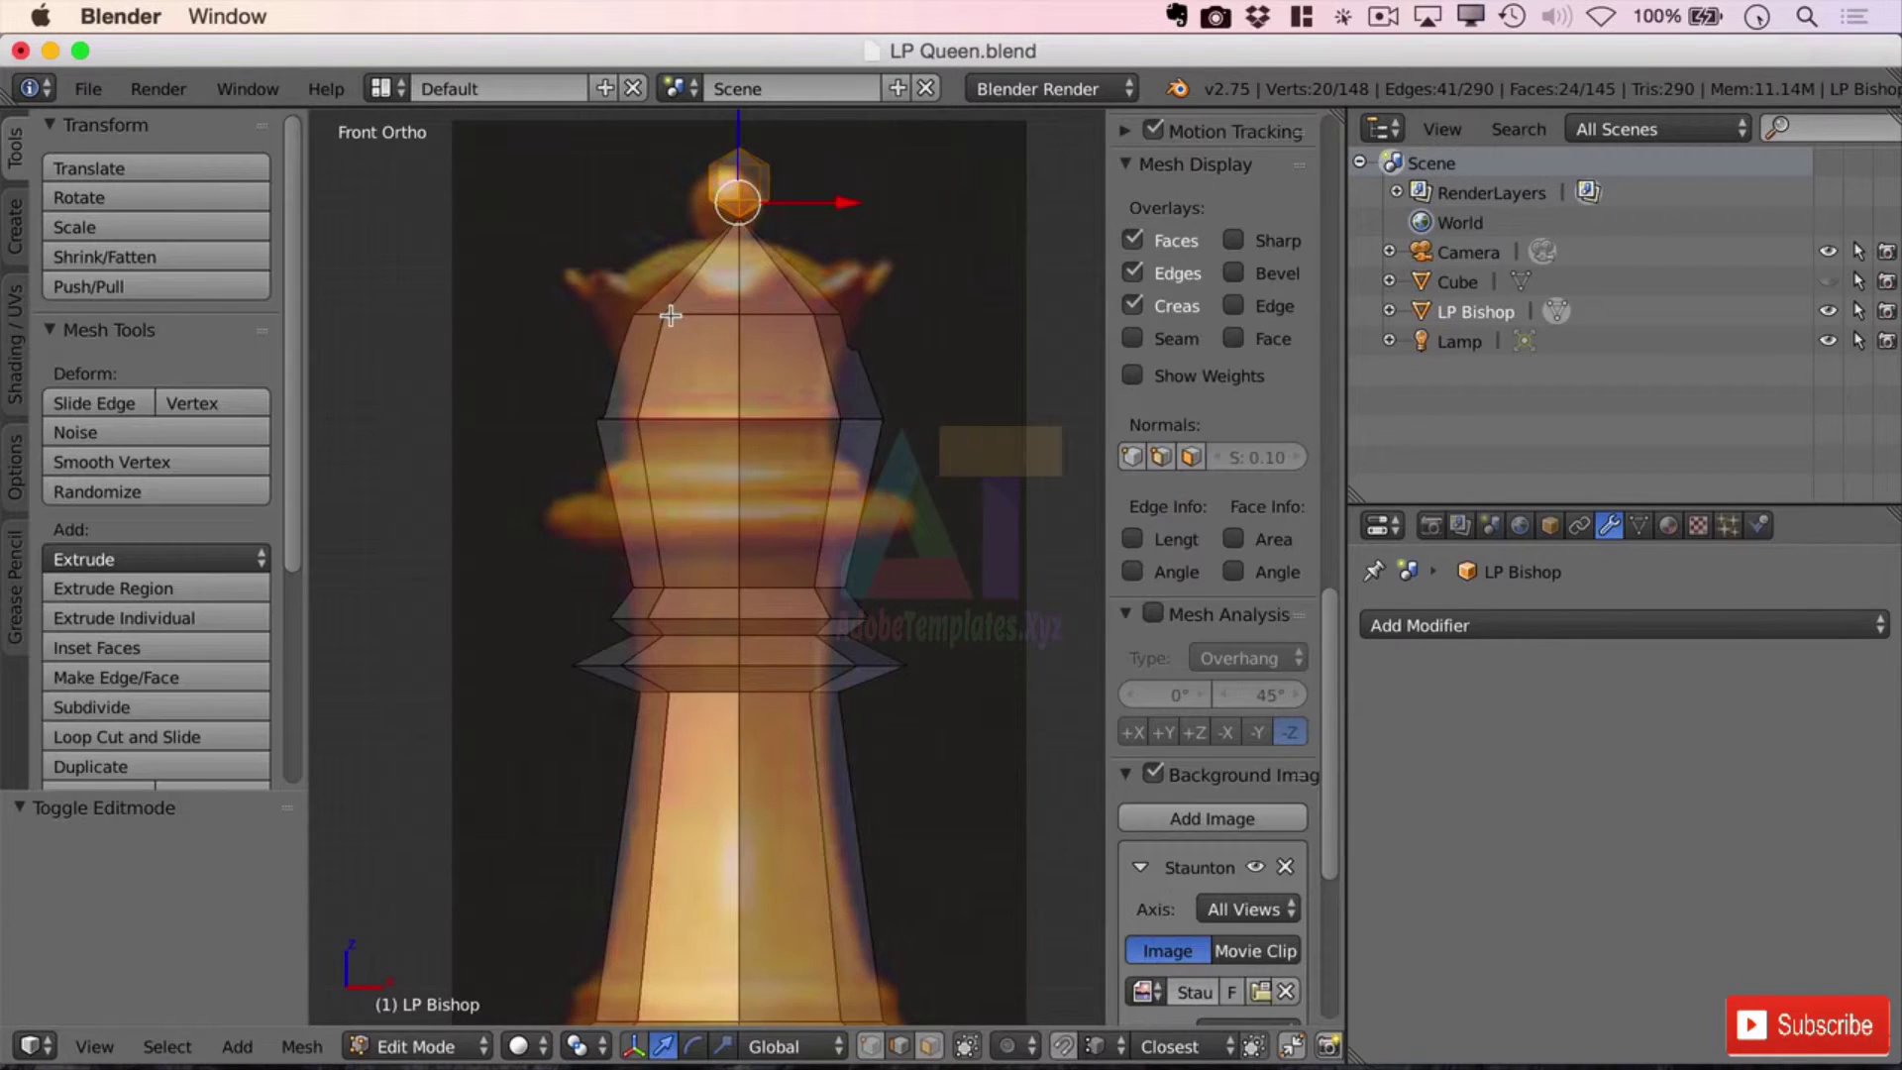
{"action": "key", "text": "b"}
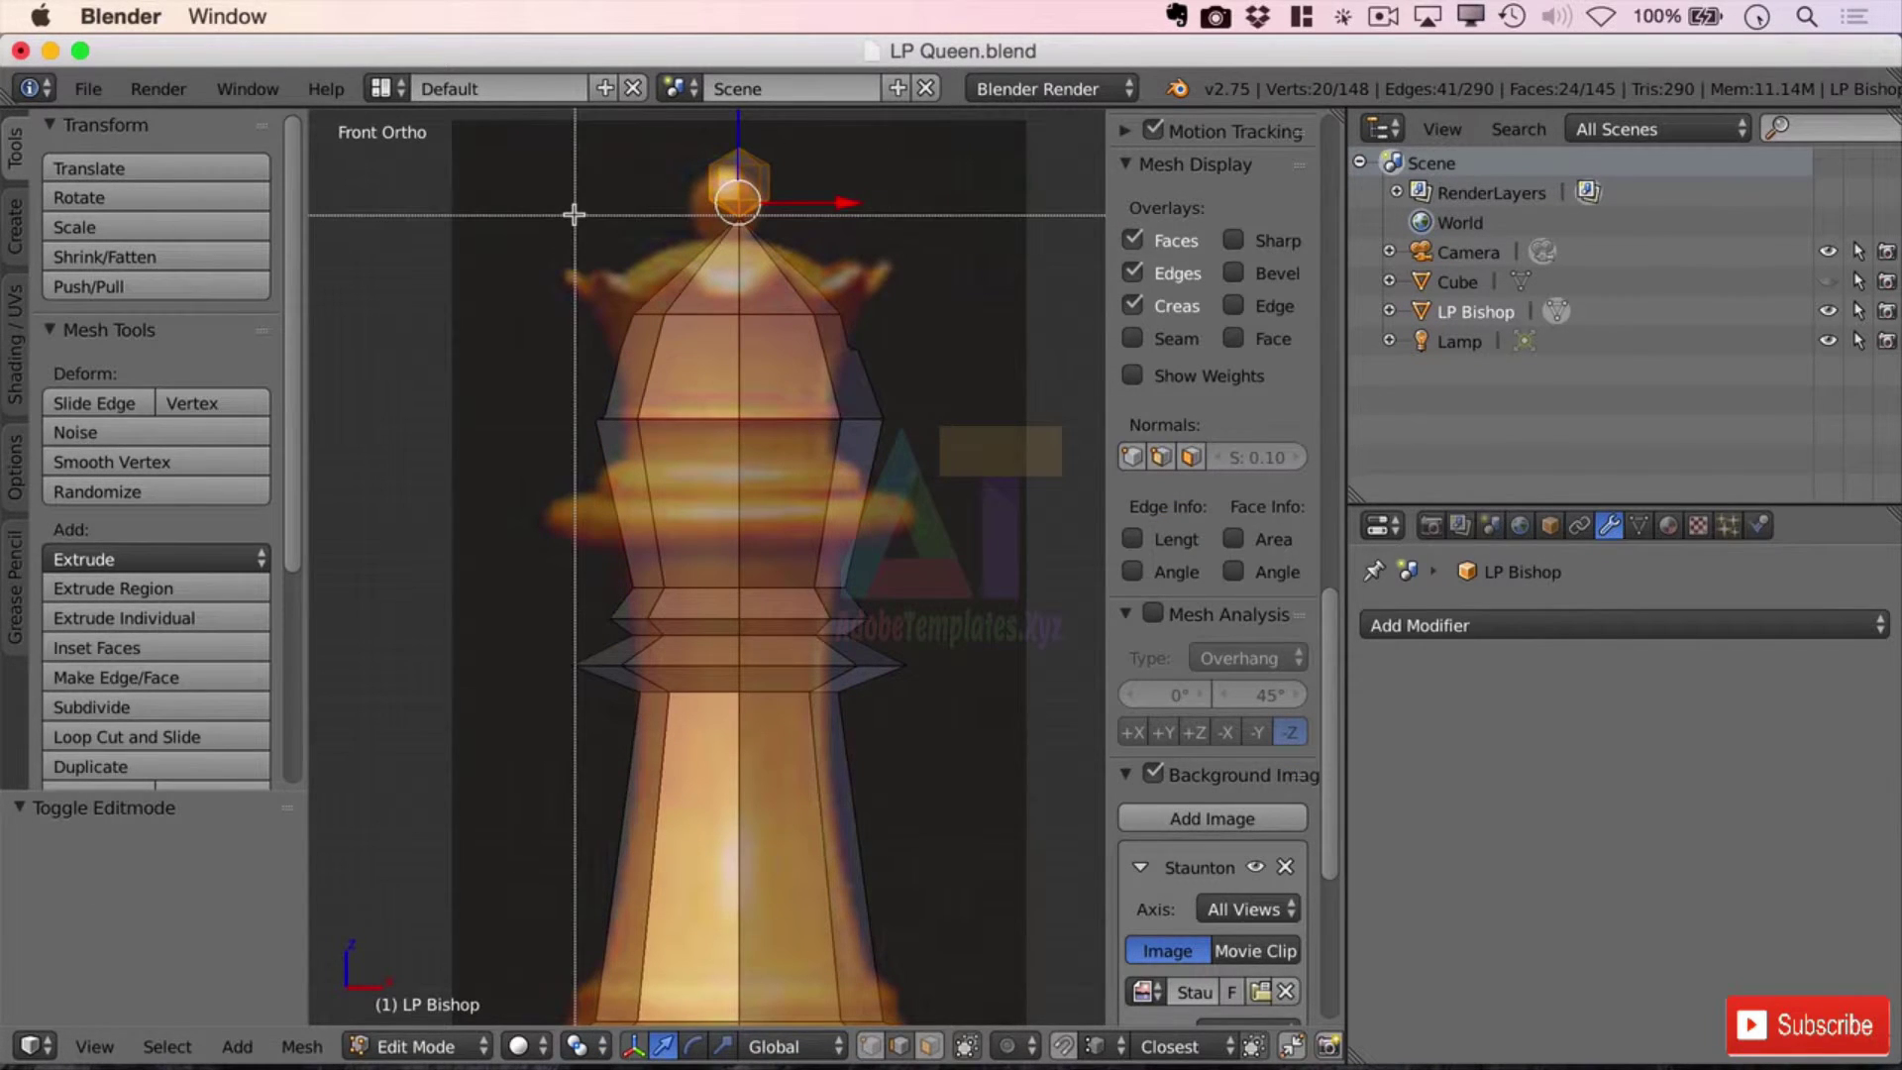
{"action": "left_click_drag", "start_coordinate": [469, 124], "coordinate": [990, 567]}
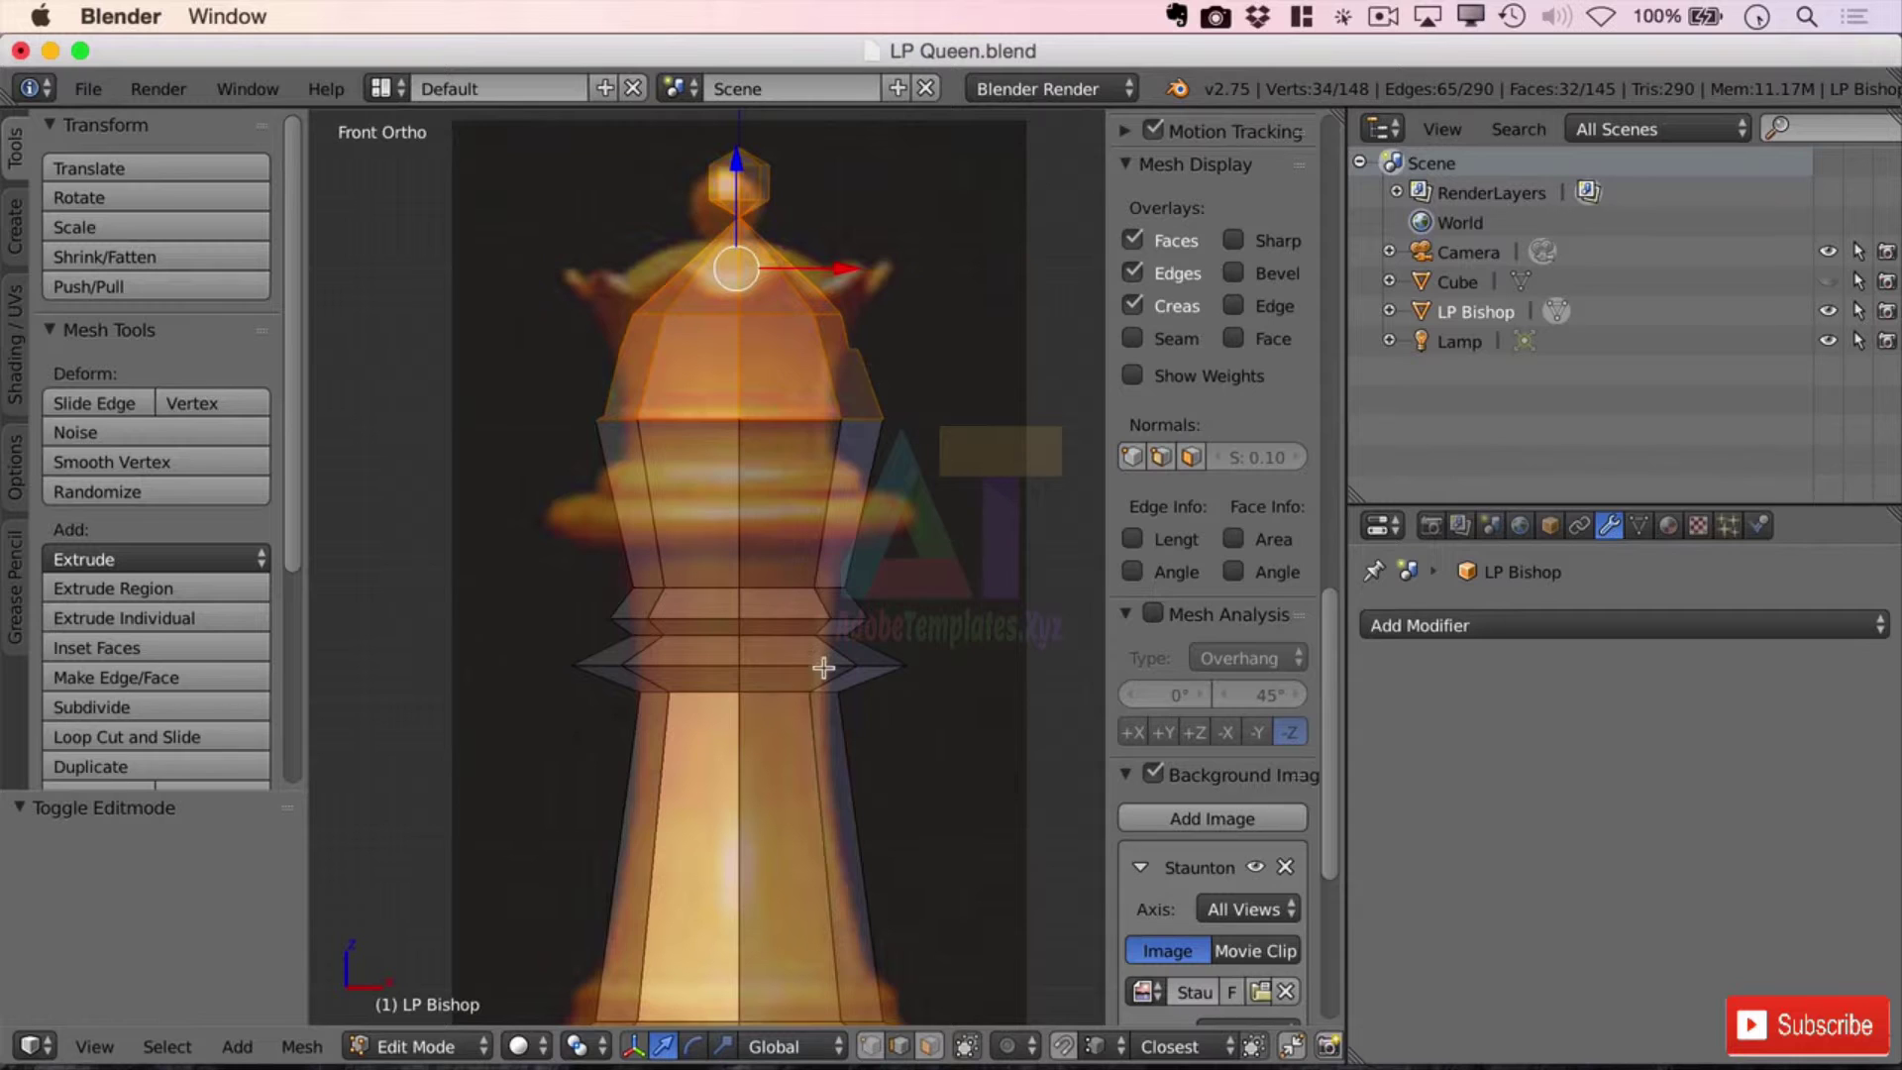
{"action": "key", "text": "x"}
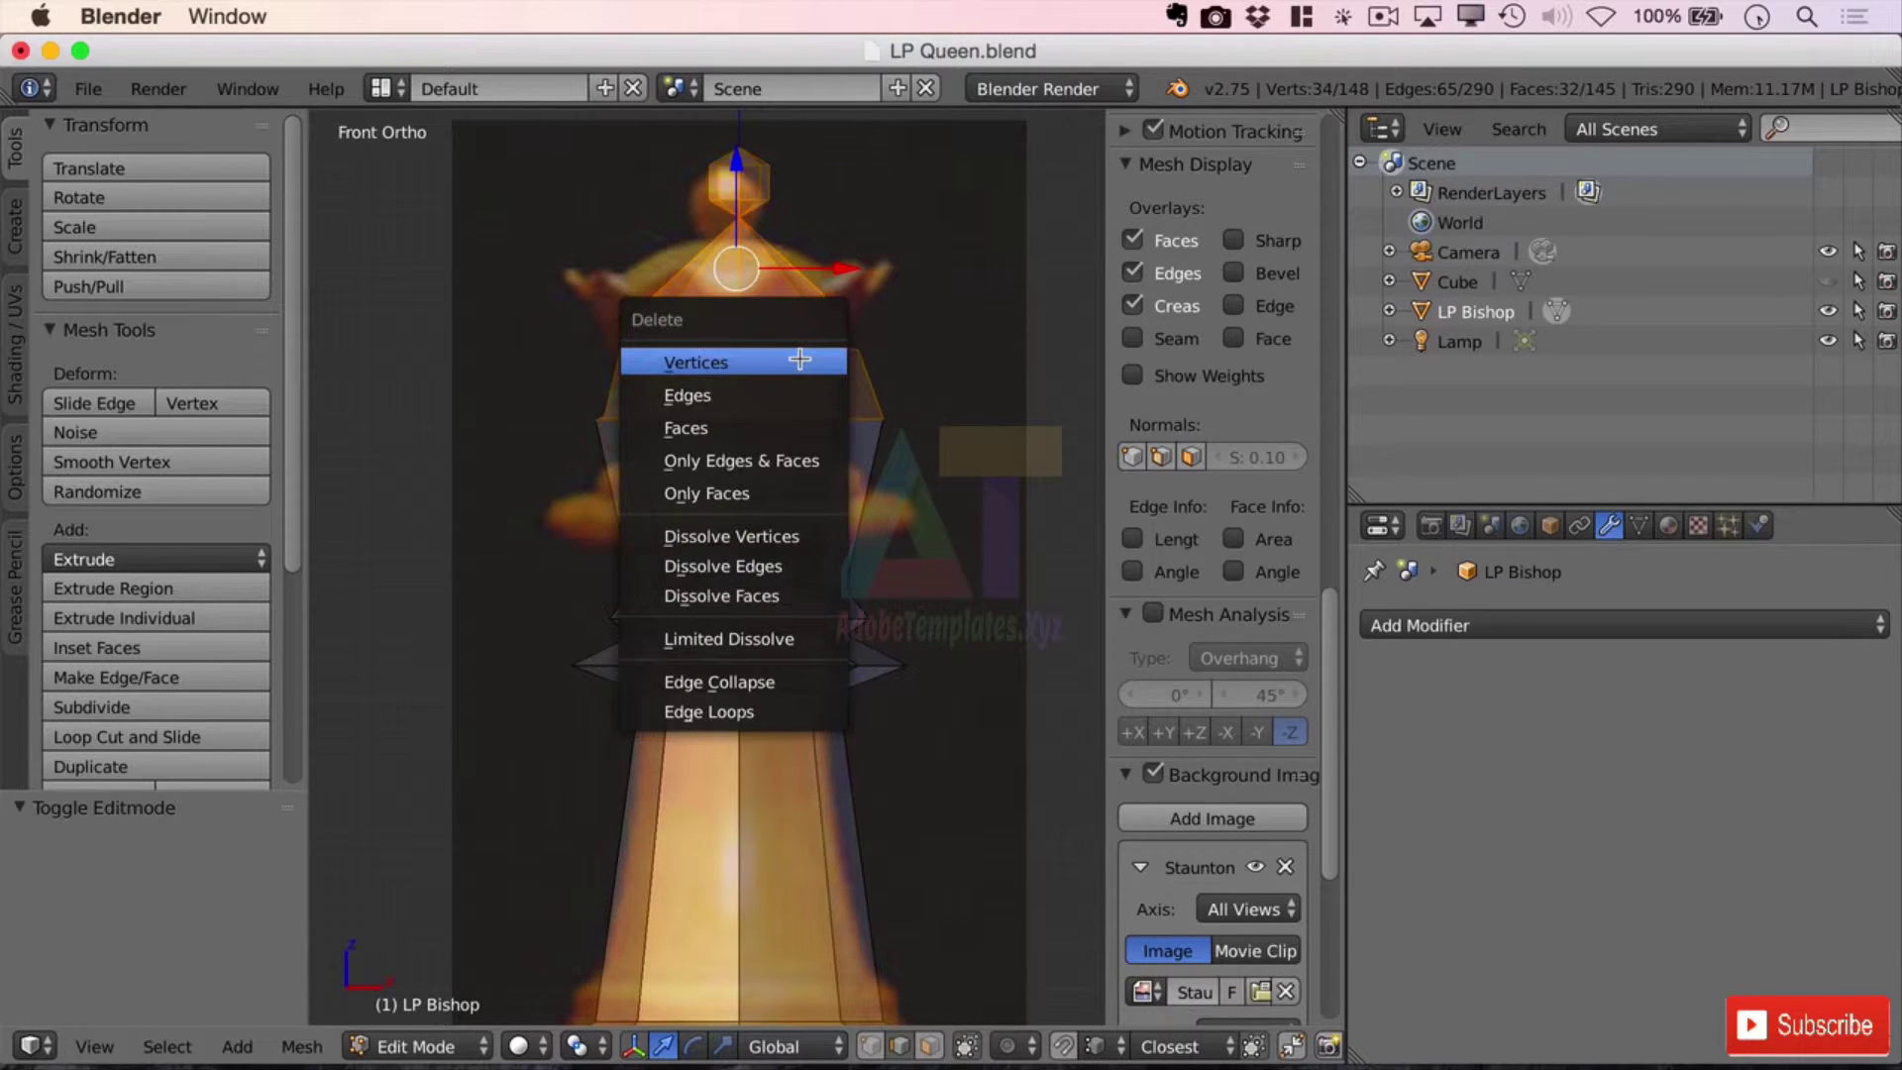
{"action": "left_click", "coordinate": [749, 364]}
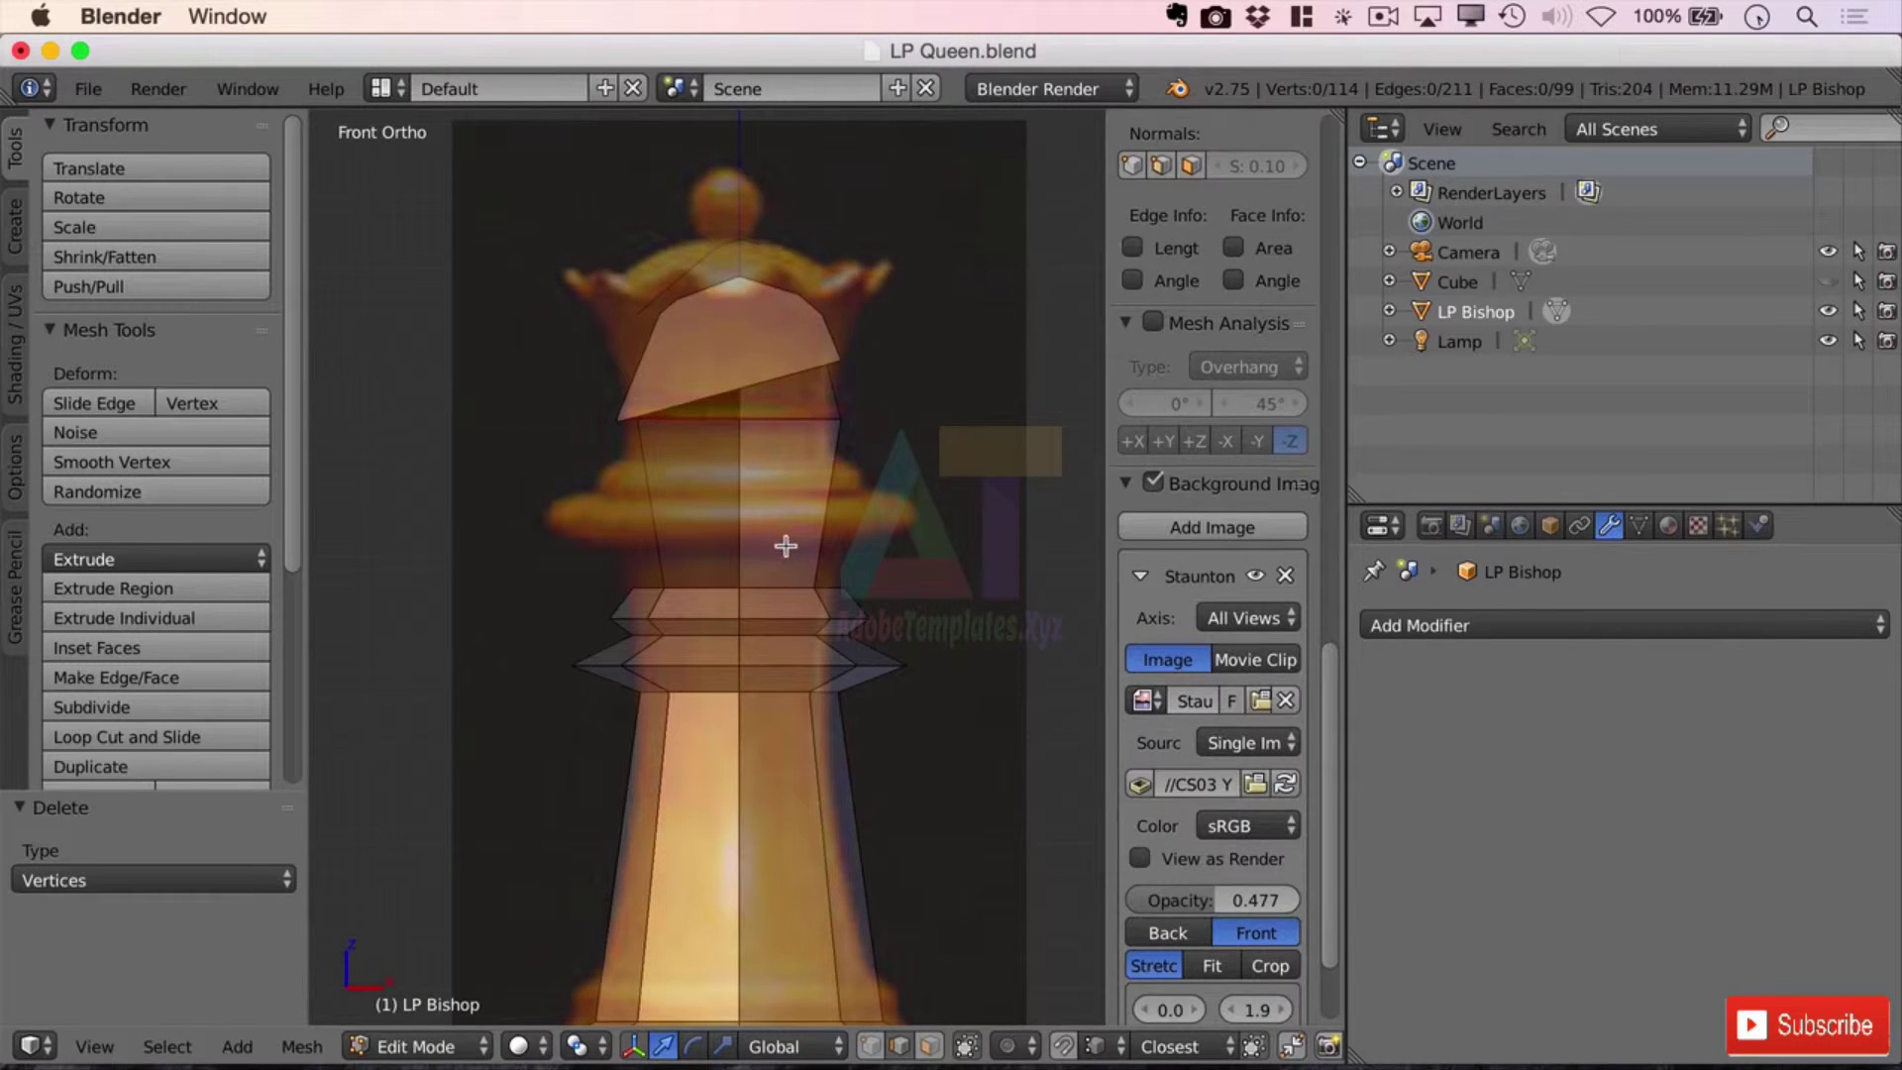
{"action": "middle_click_drag", "start_coordinate": [858, 543], "coordinate": [713, 596]}
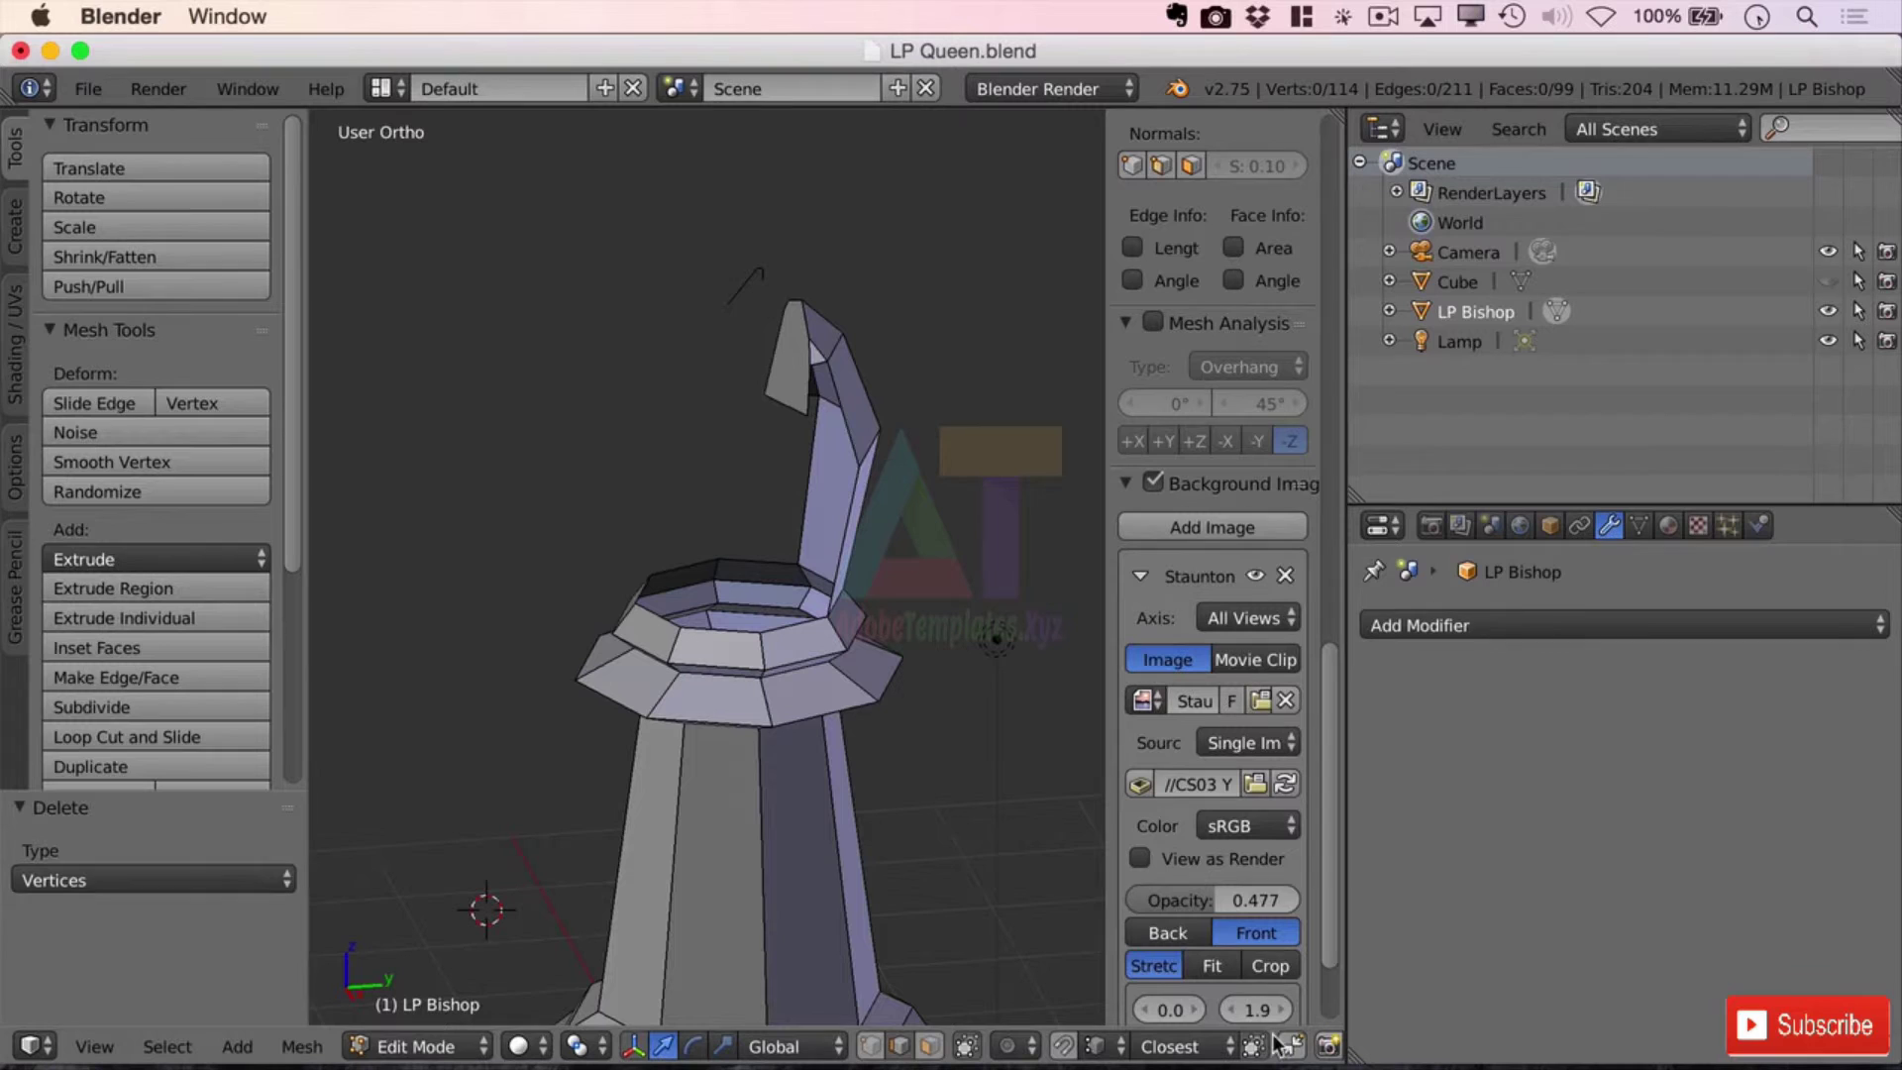
- In an X-ray front view, box-select and delete the leftover head vertices, leaving 96 vertices
{"action": "left_click", "coordinate": [929, 1046]}
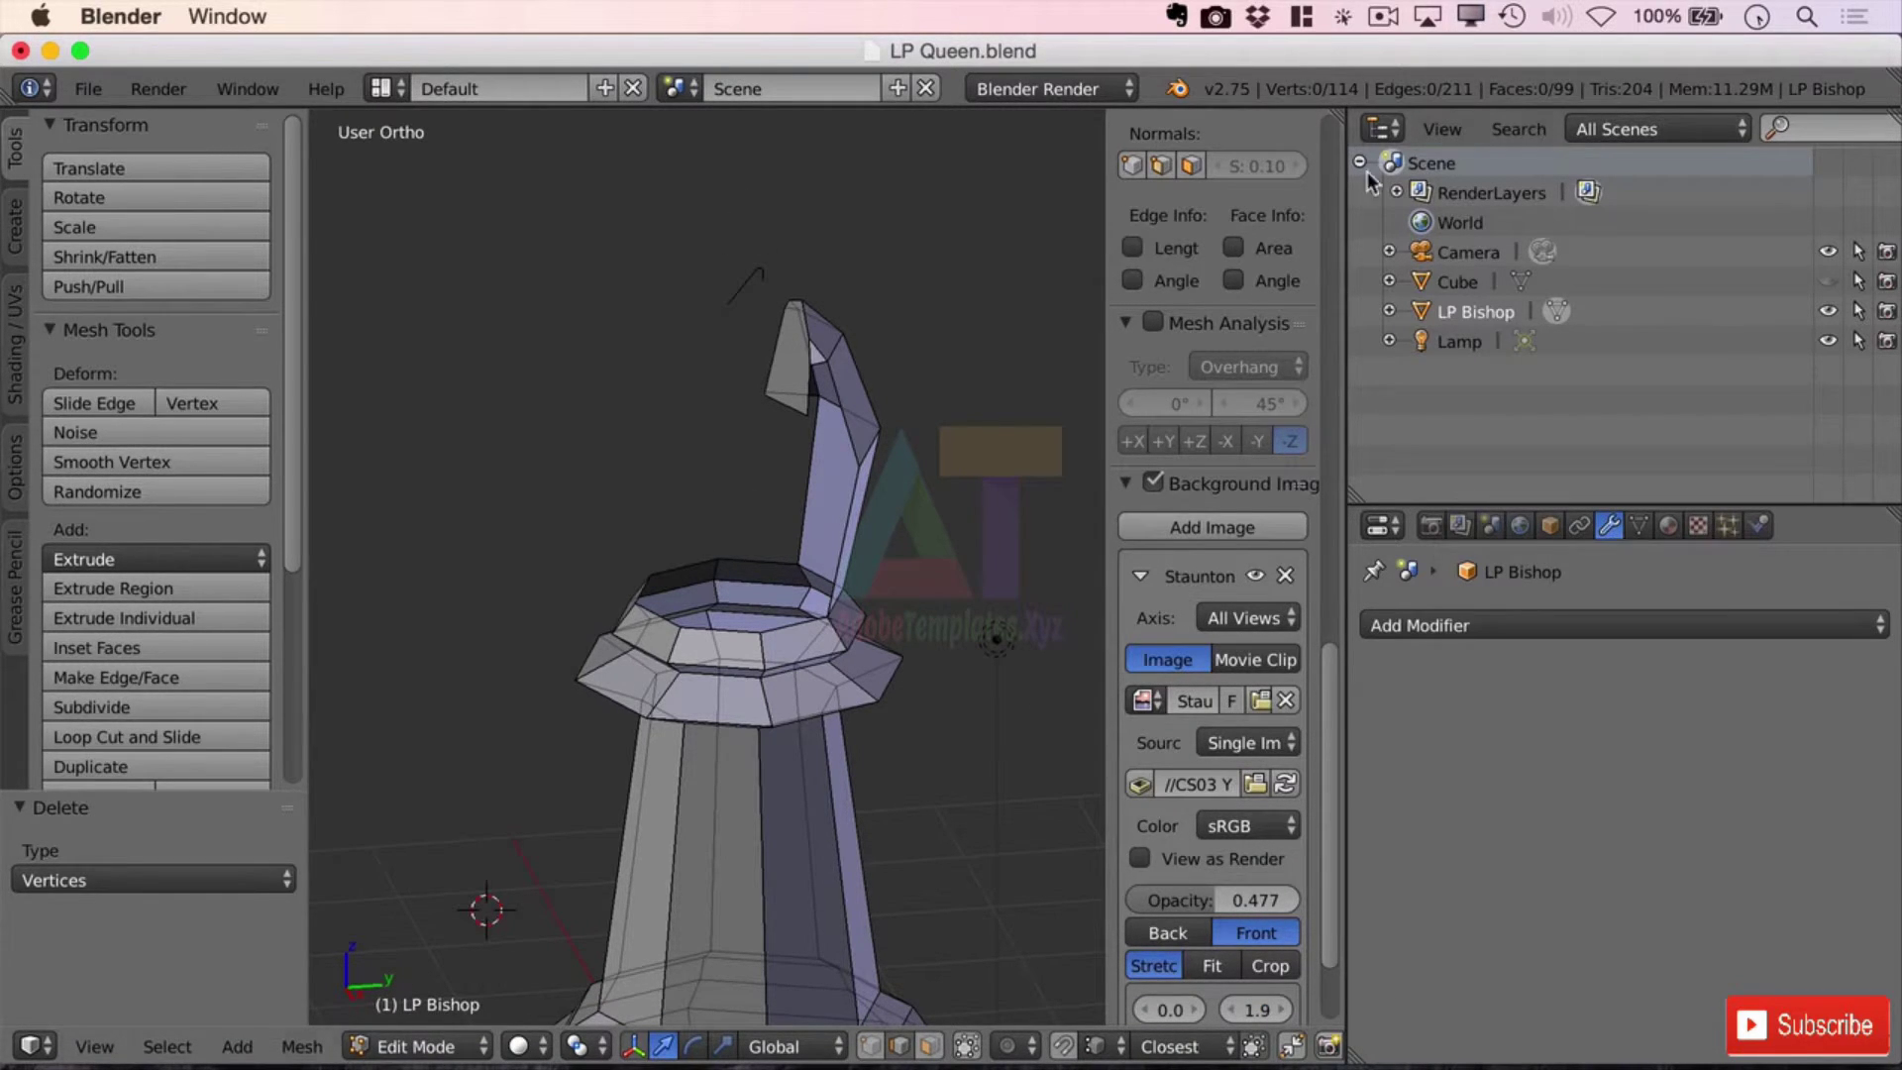
{"action": "left_click", "coordinate": [94, 1046]}
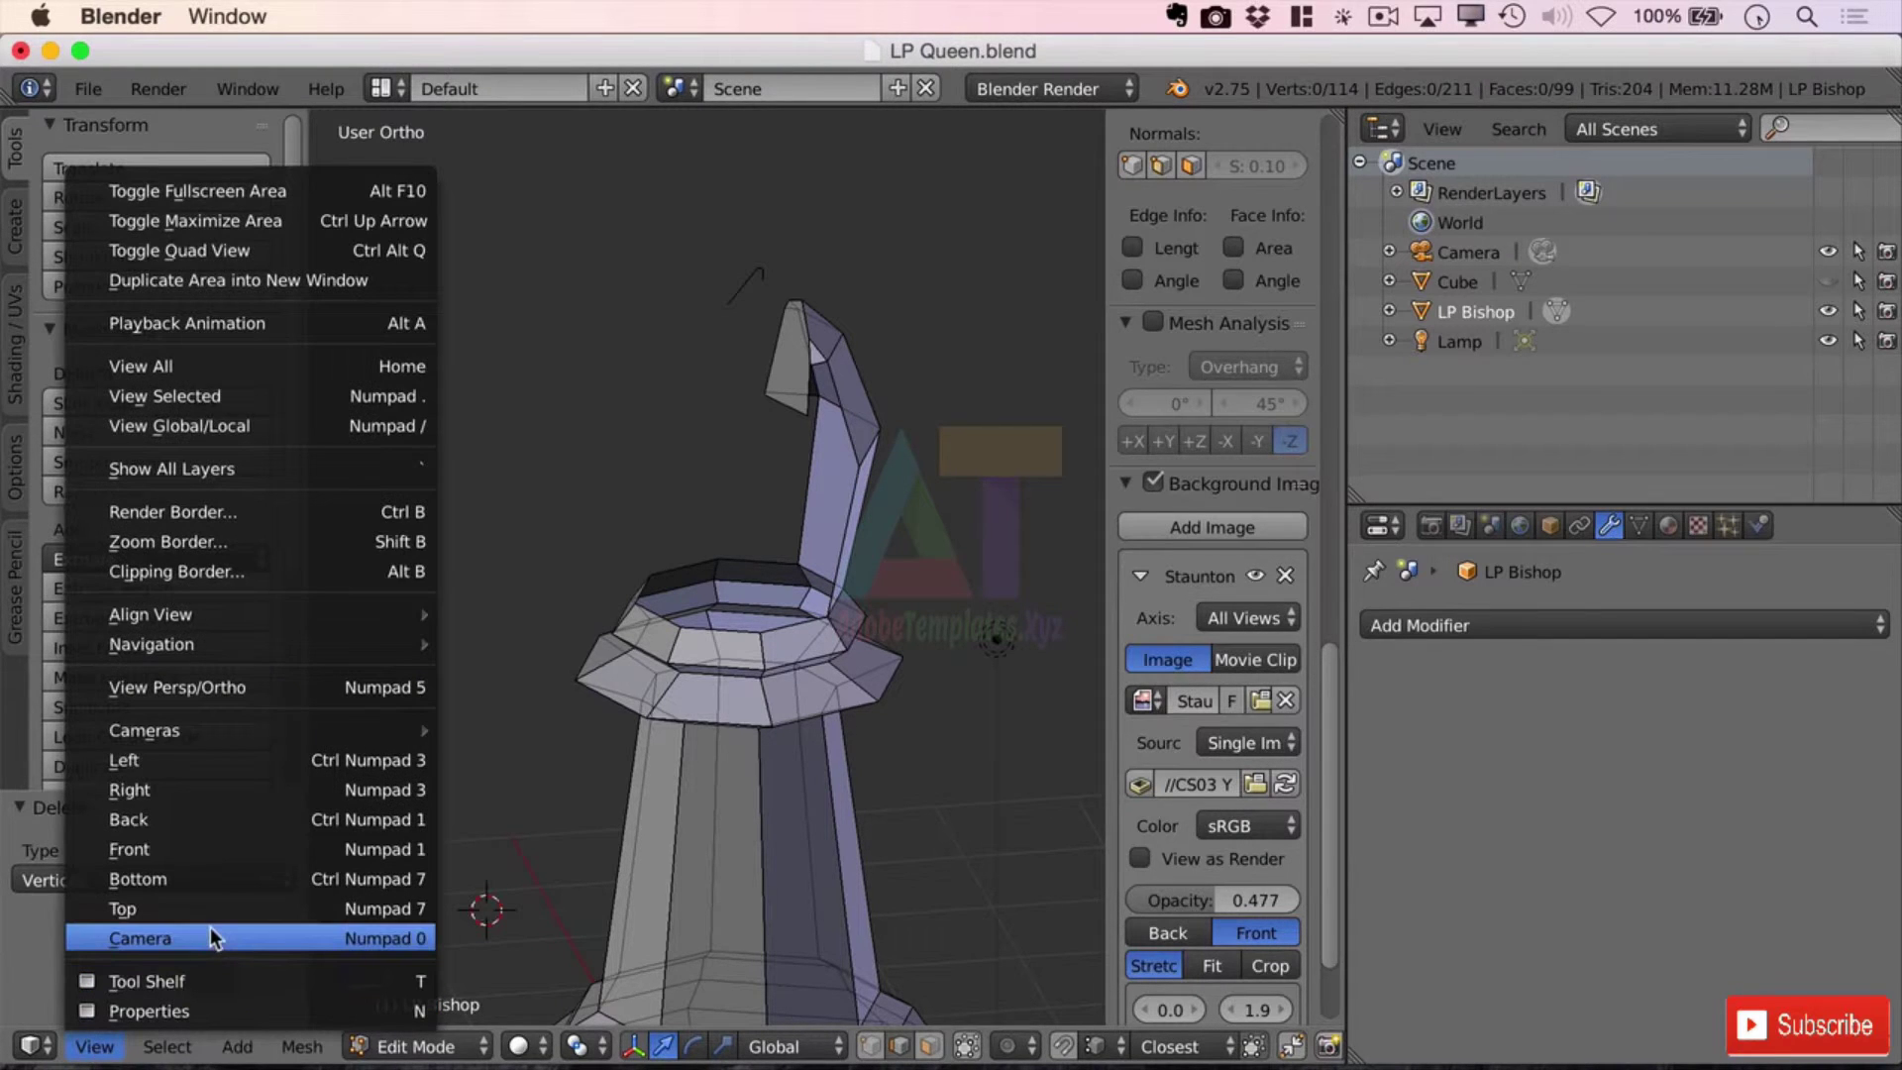
{"action": "left_click", "coordinate": [251, 849]}
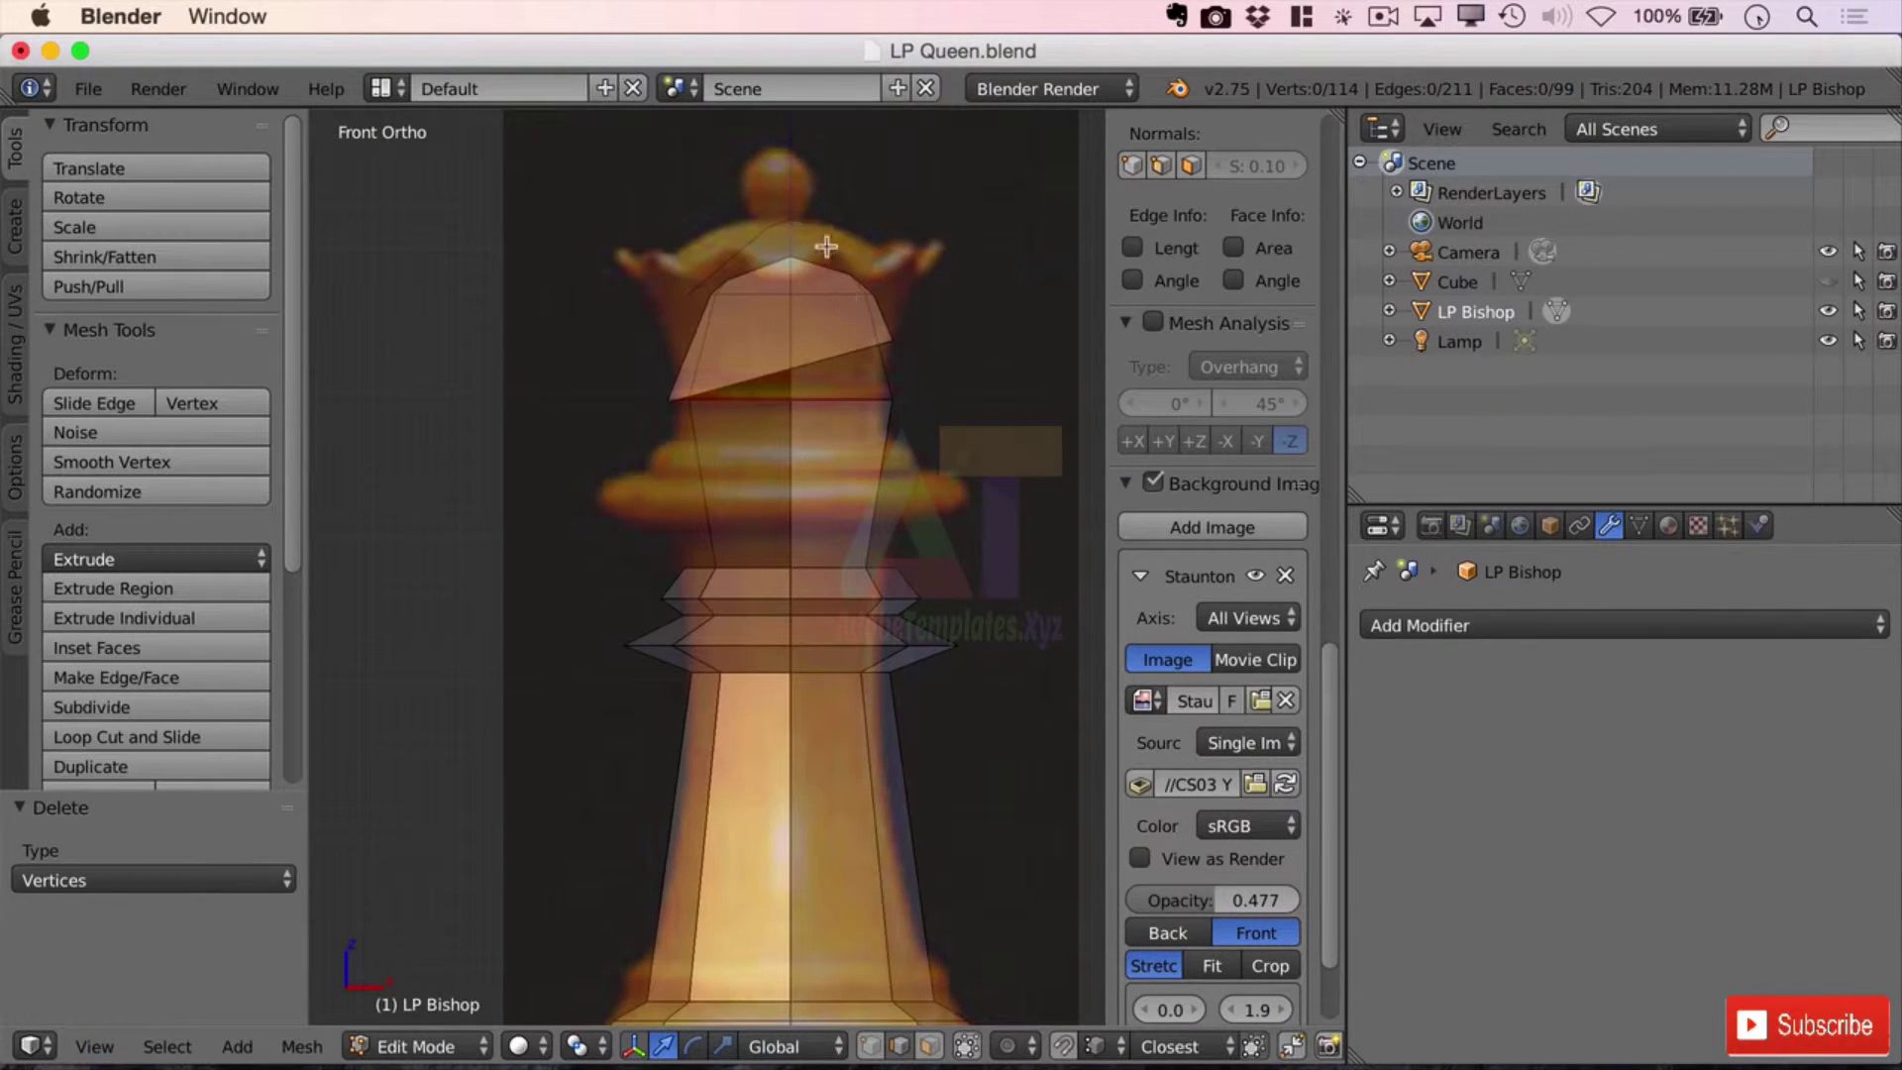
{"action": "key", "text": "b"}
{"action": "key", "text": "b"}
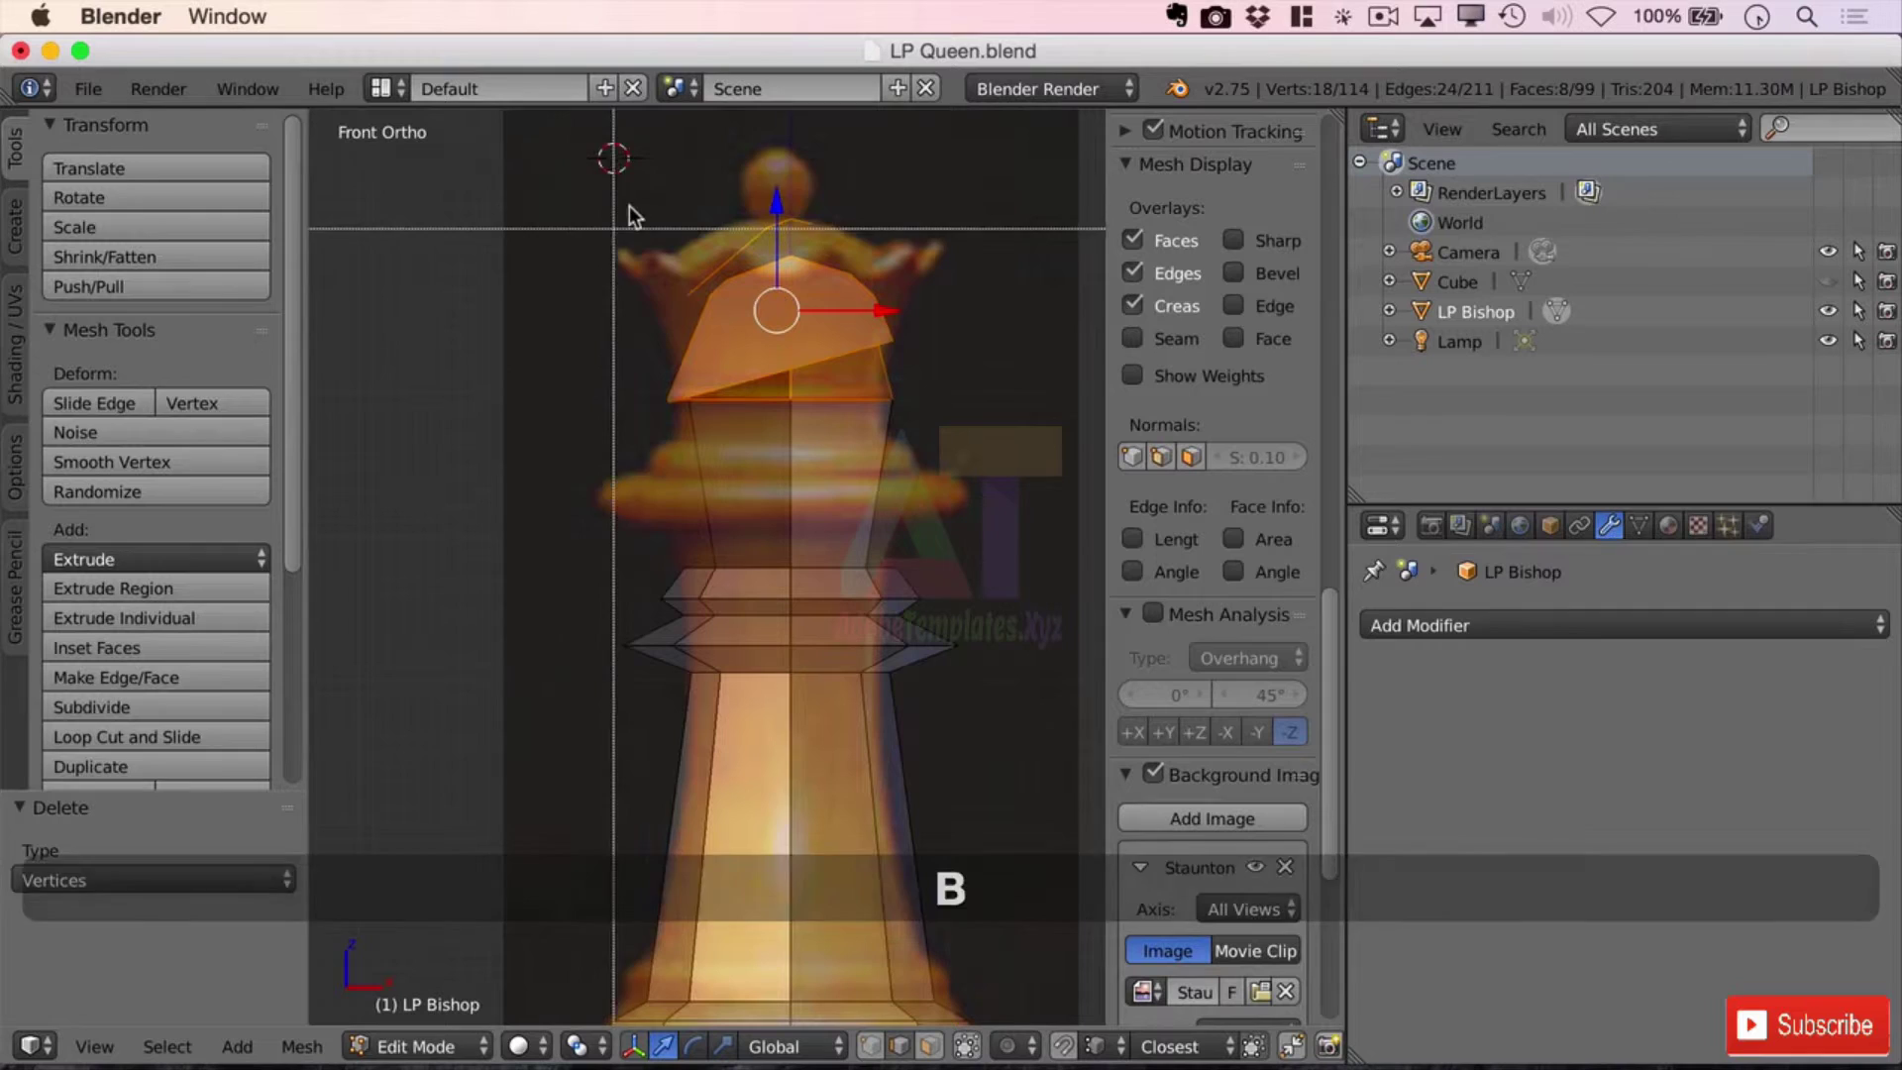
{"action": "left_click_drag", "start_coordinate": [555, 199], "coordinate": [1020, 546]}
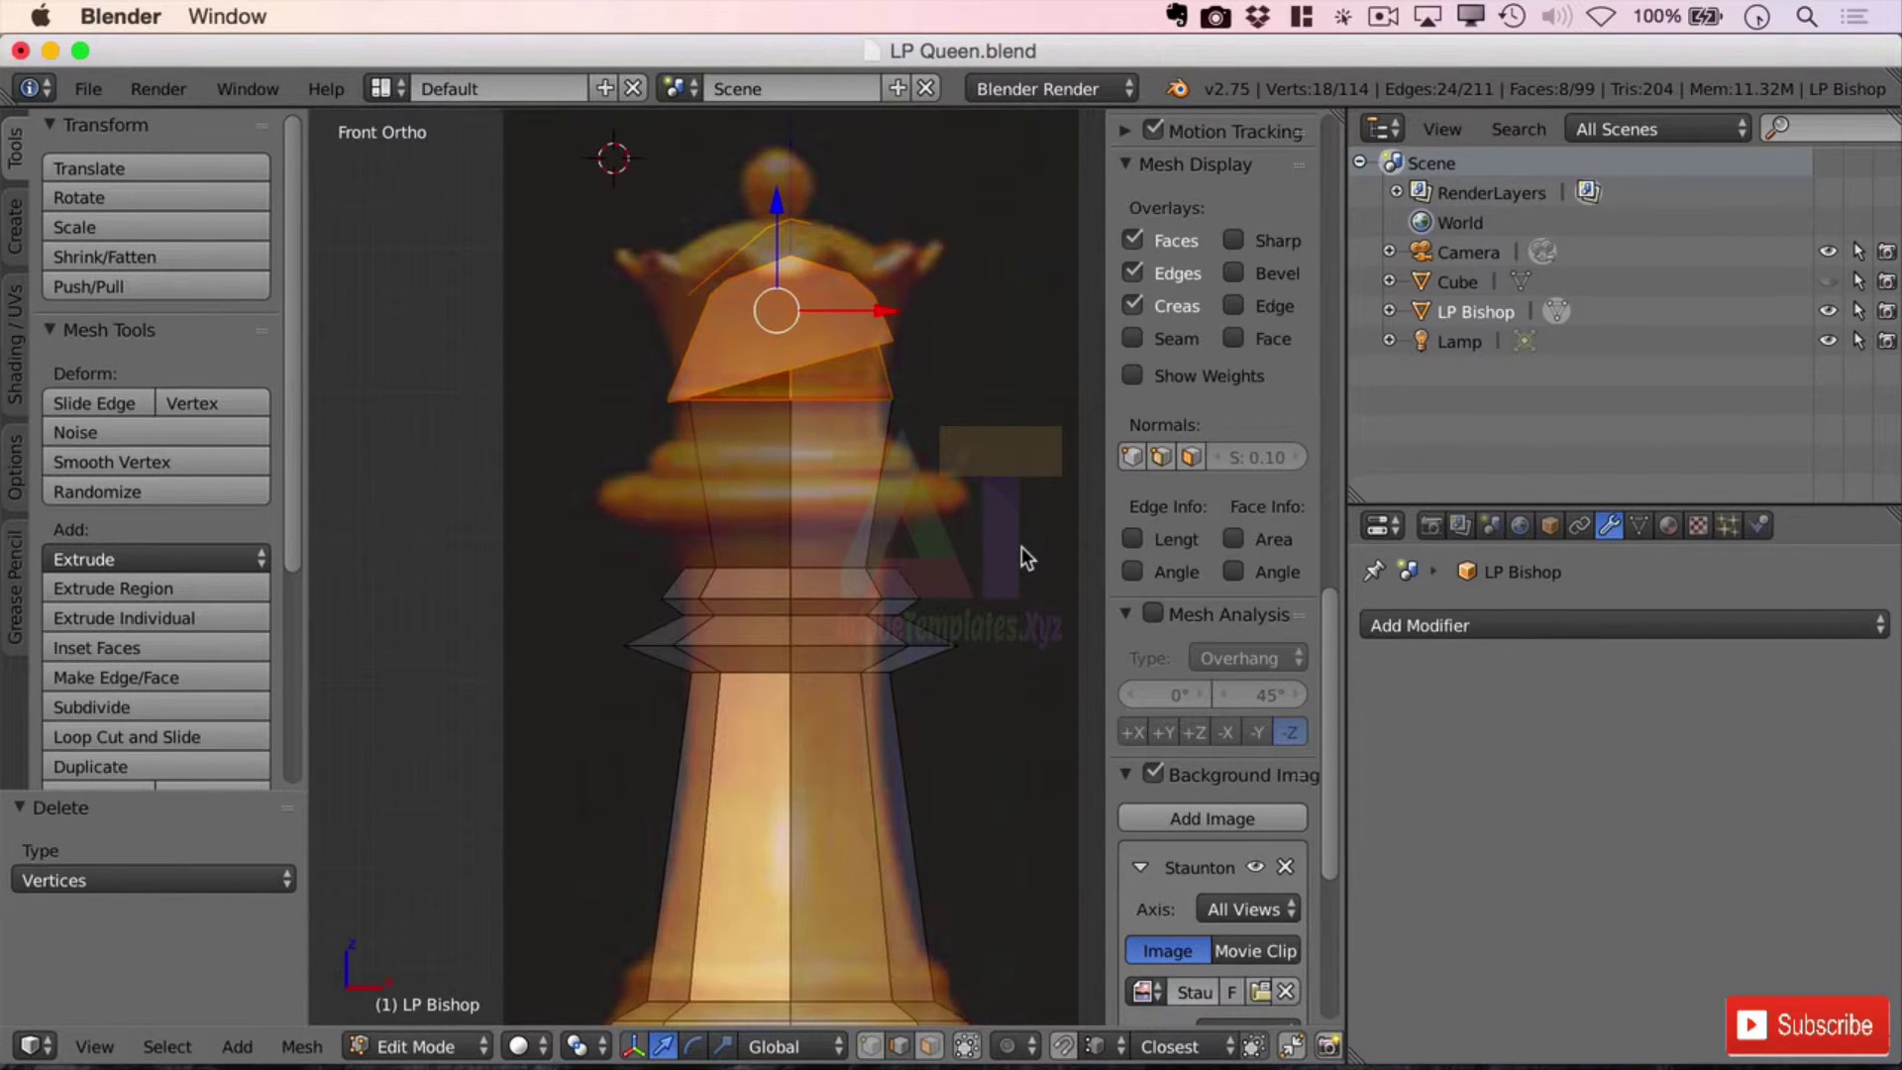
{"action": "key", "text": "x"}
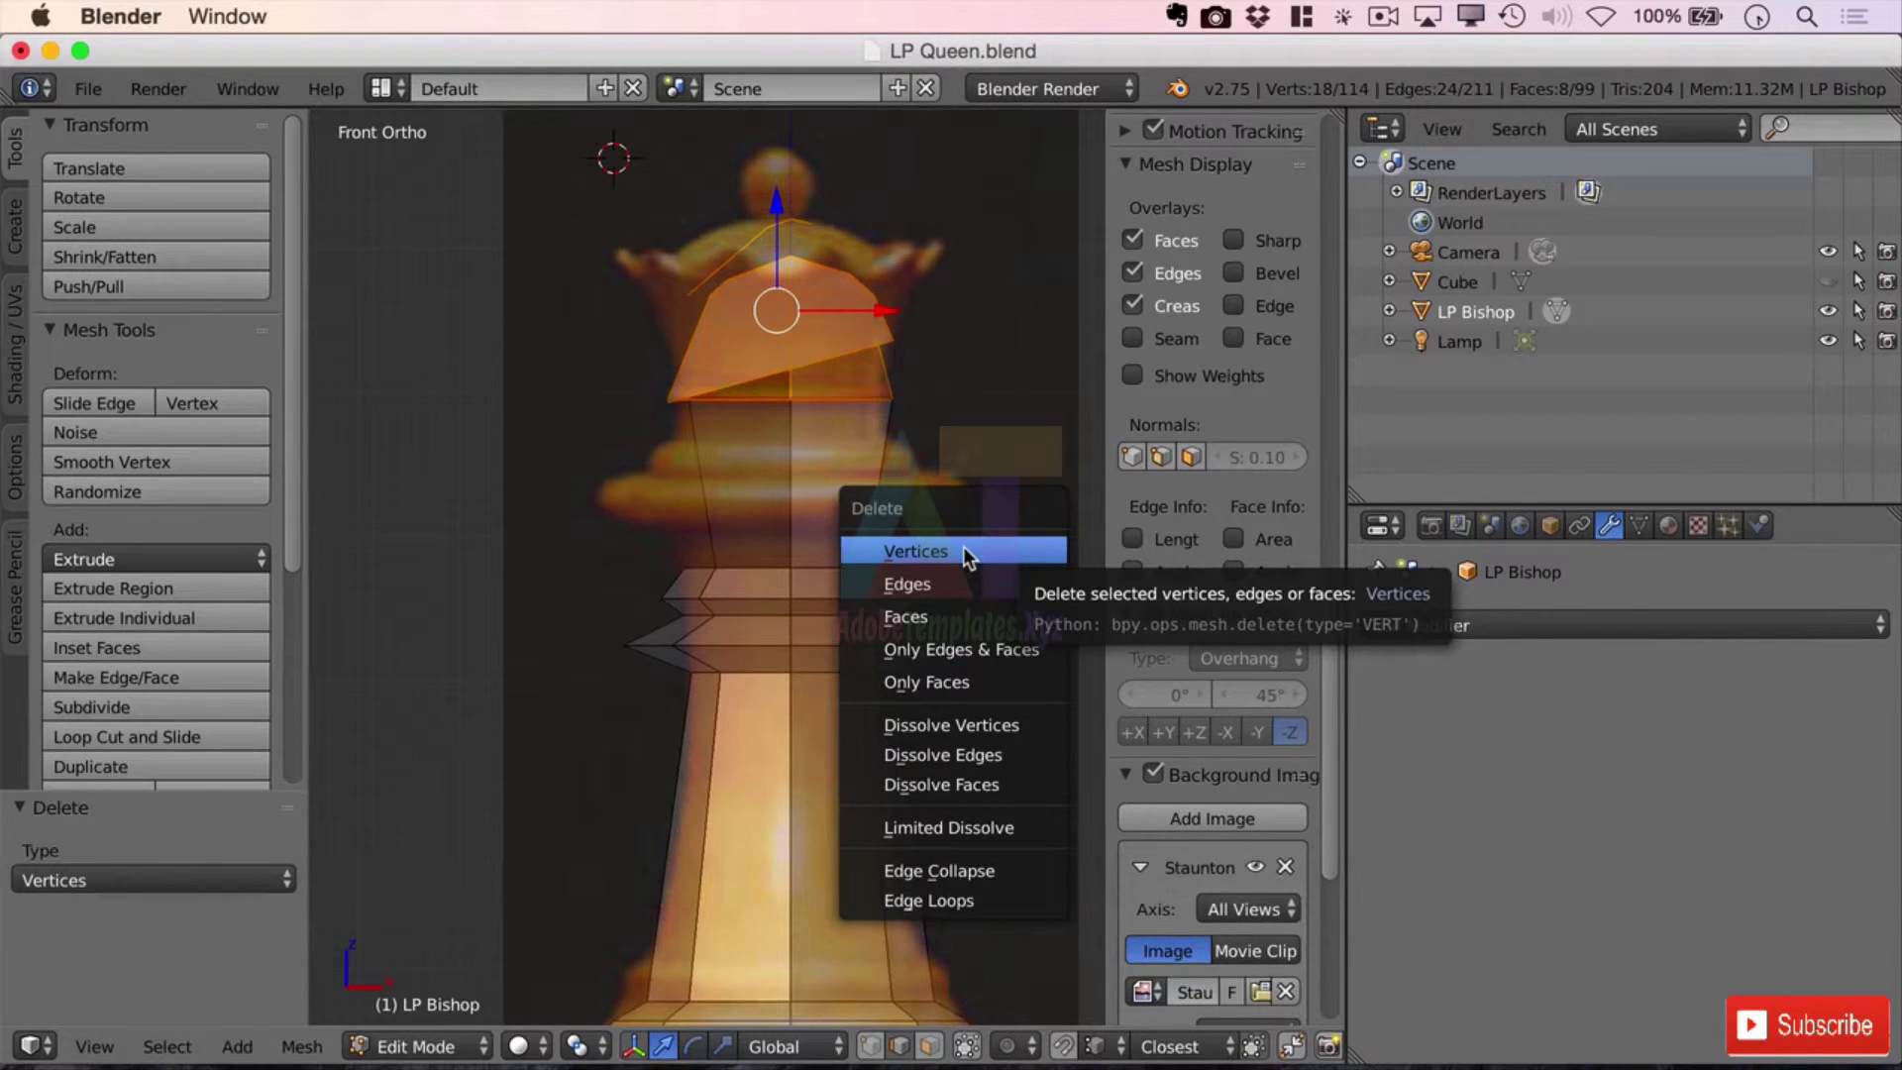
{"action": "left_click", "coordinate": [916, 551]}
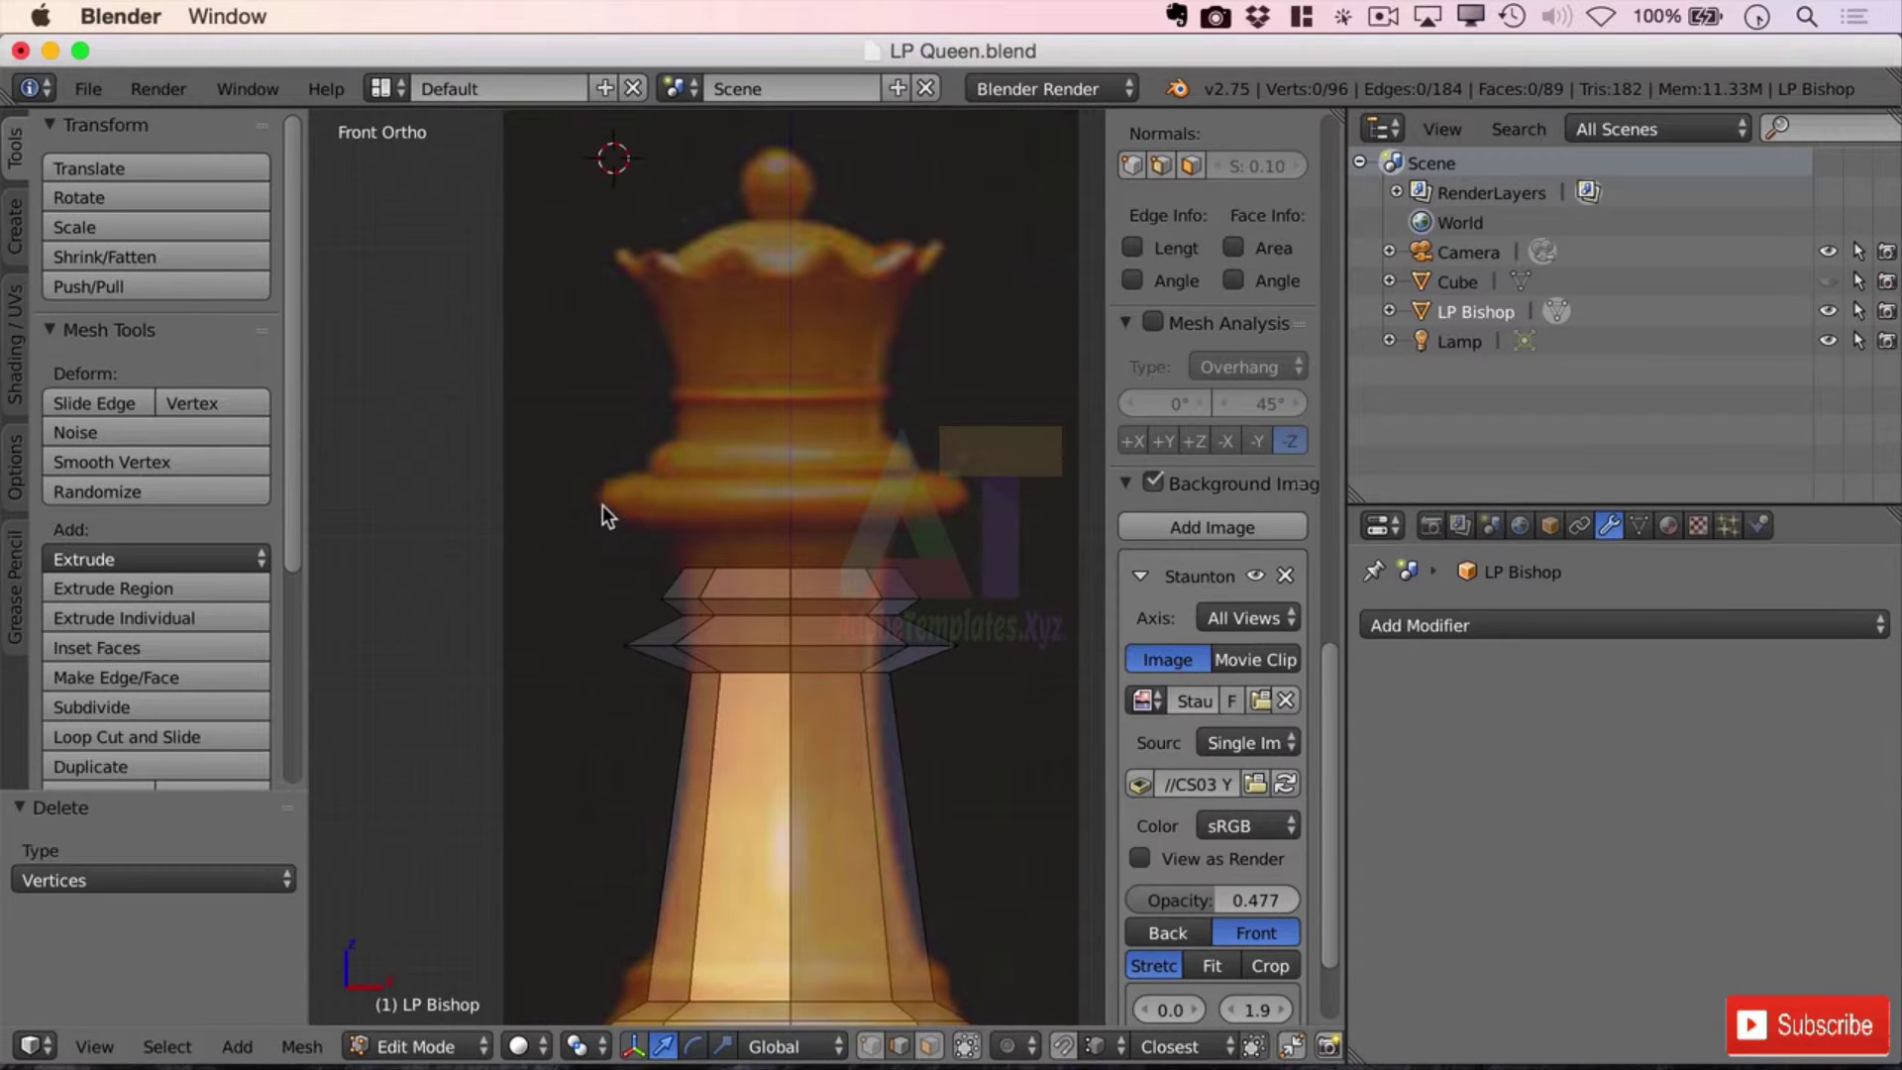
- Box-select the upper rings of the body and move them up toward the crown
{"action": "key", "text": "b"}
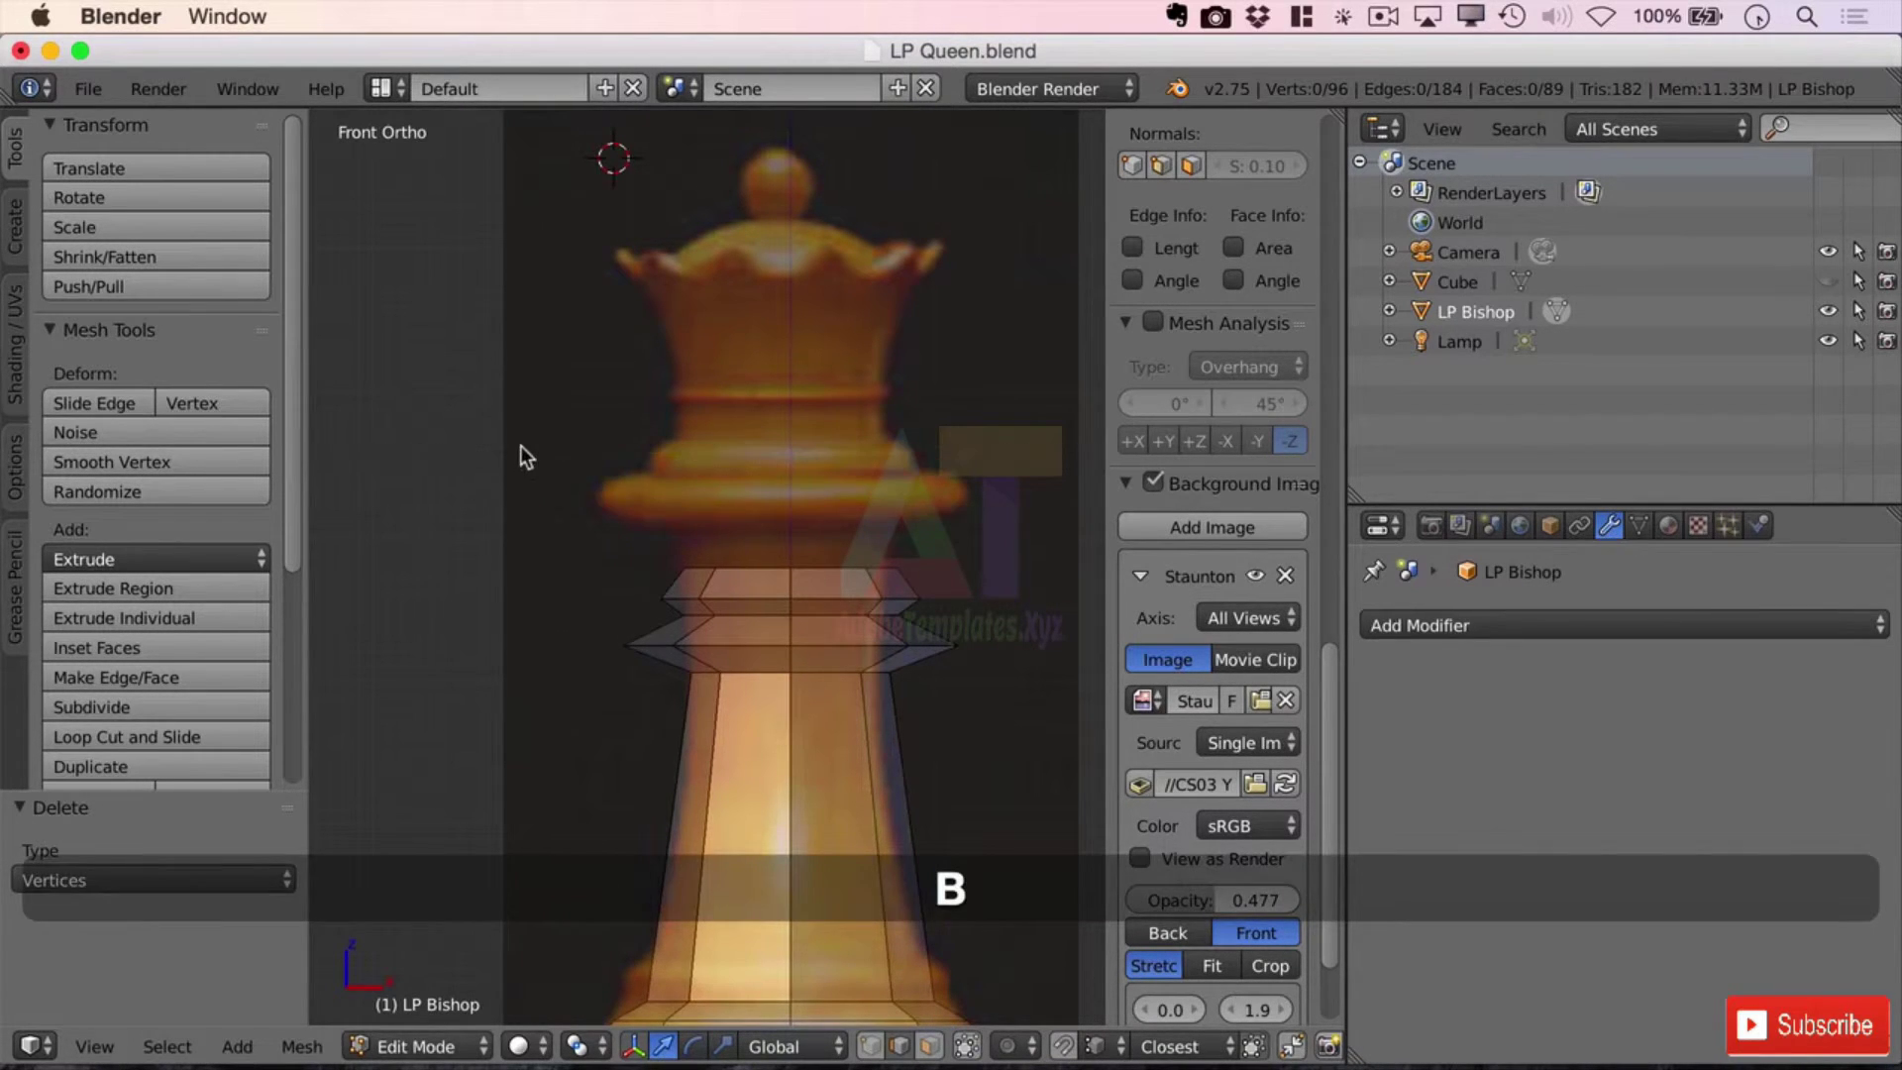
{"action": "left_click_drag", "start_coordinate": [522, 449], "coordinate": [1038, 711]}
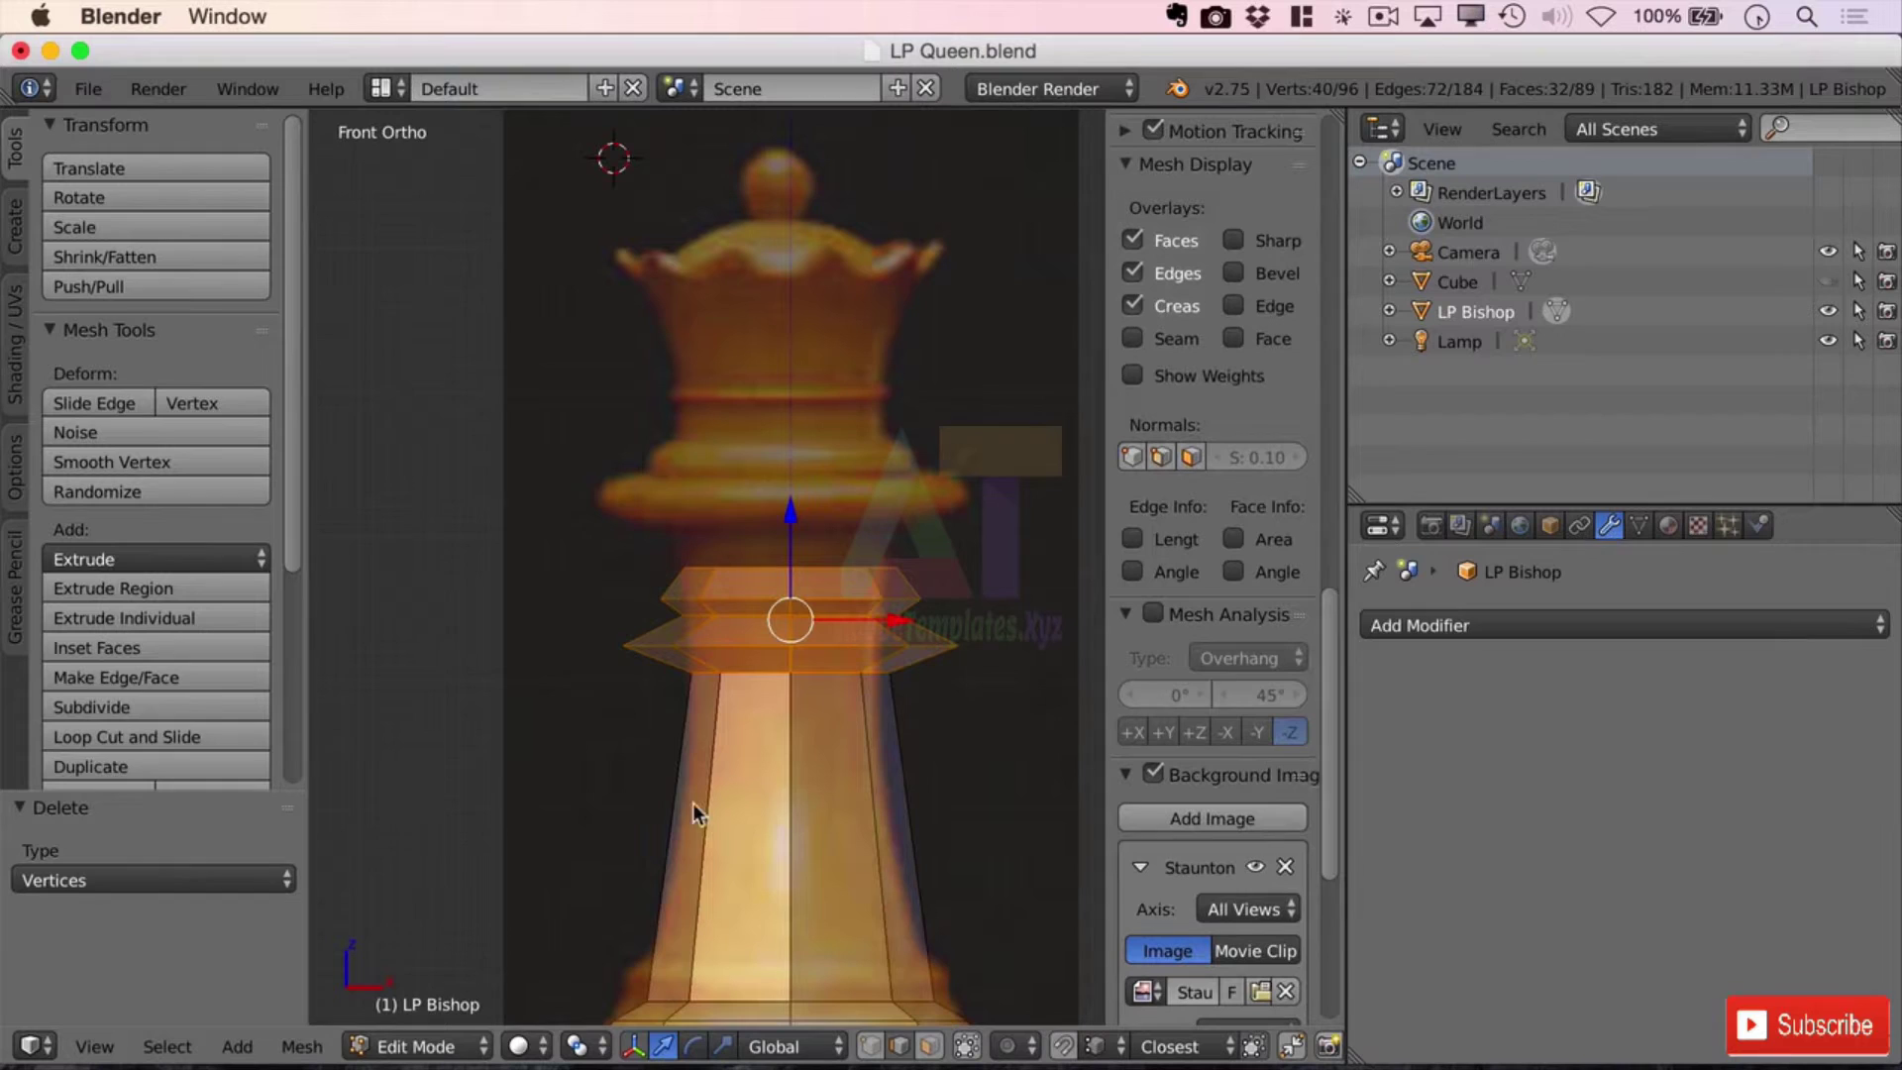
{"action": "left_click_drag", "start_coordinate": [792, 511], "coordinate": [818, 362]}
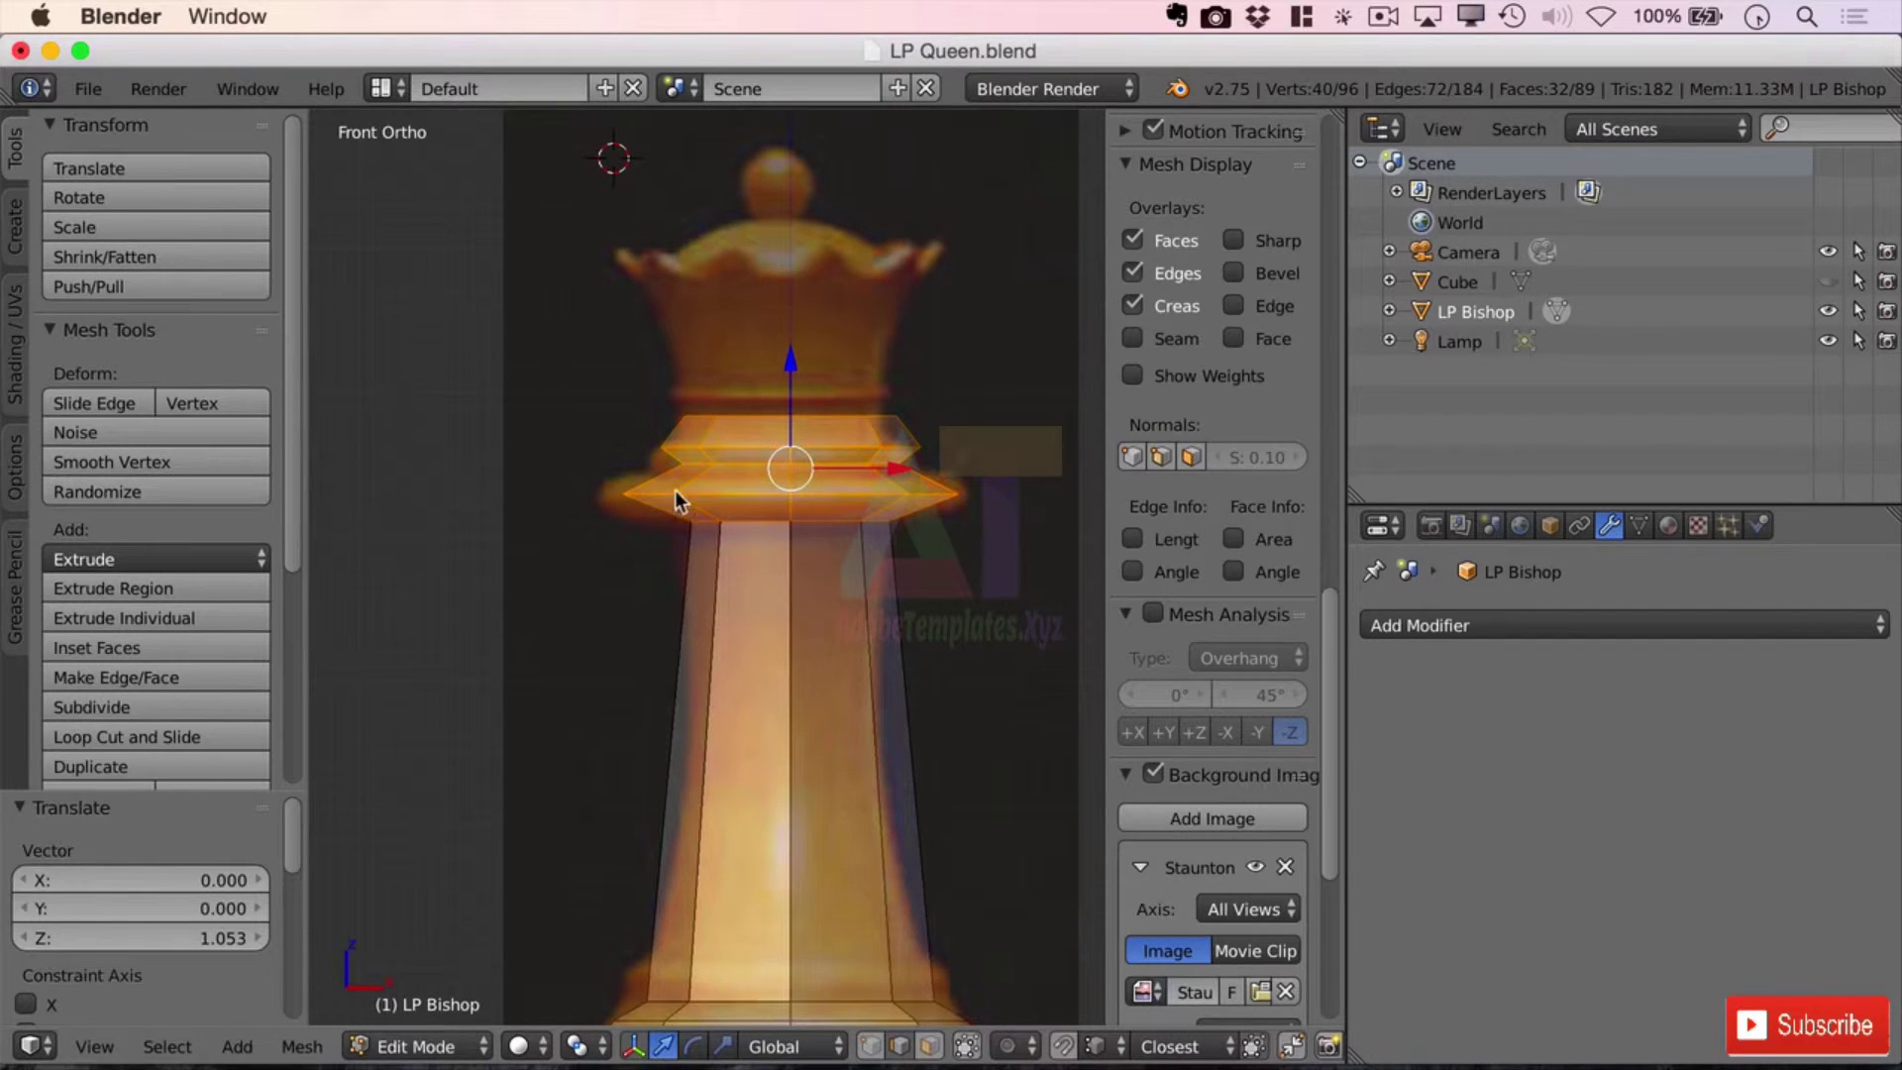
- Select the wide rim loop and the upper rim loop and scale each slightly larger
{"action": "key", "text": "alt"}
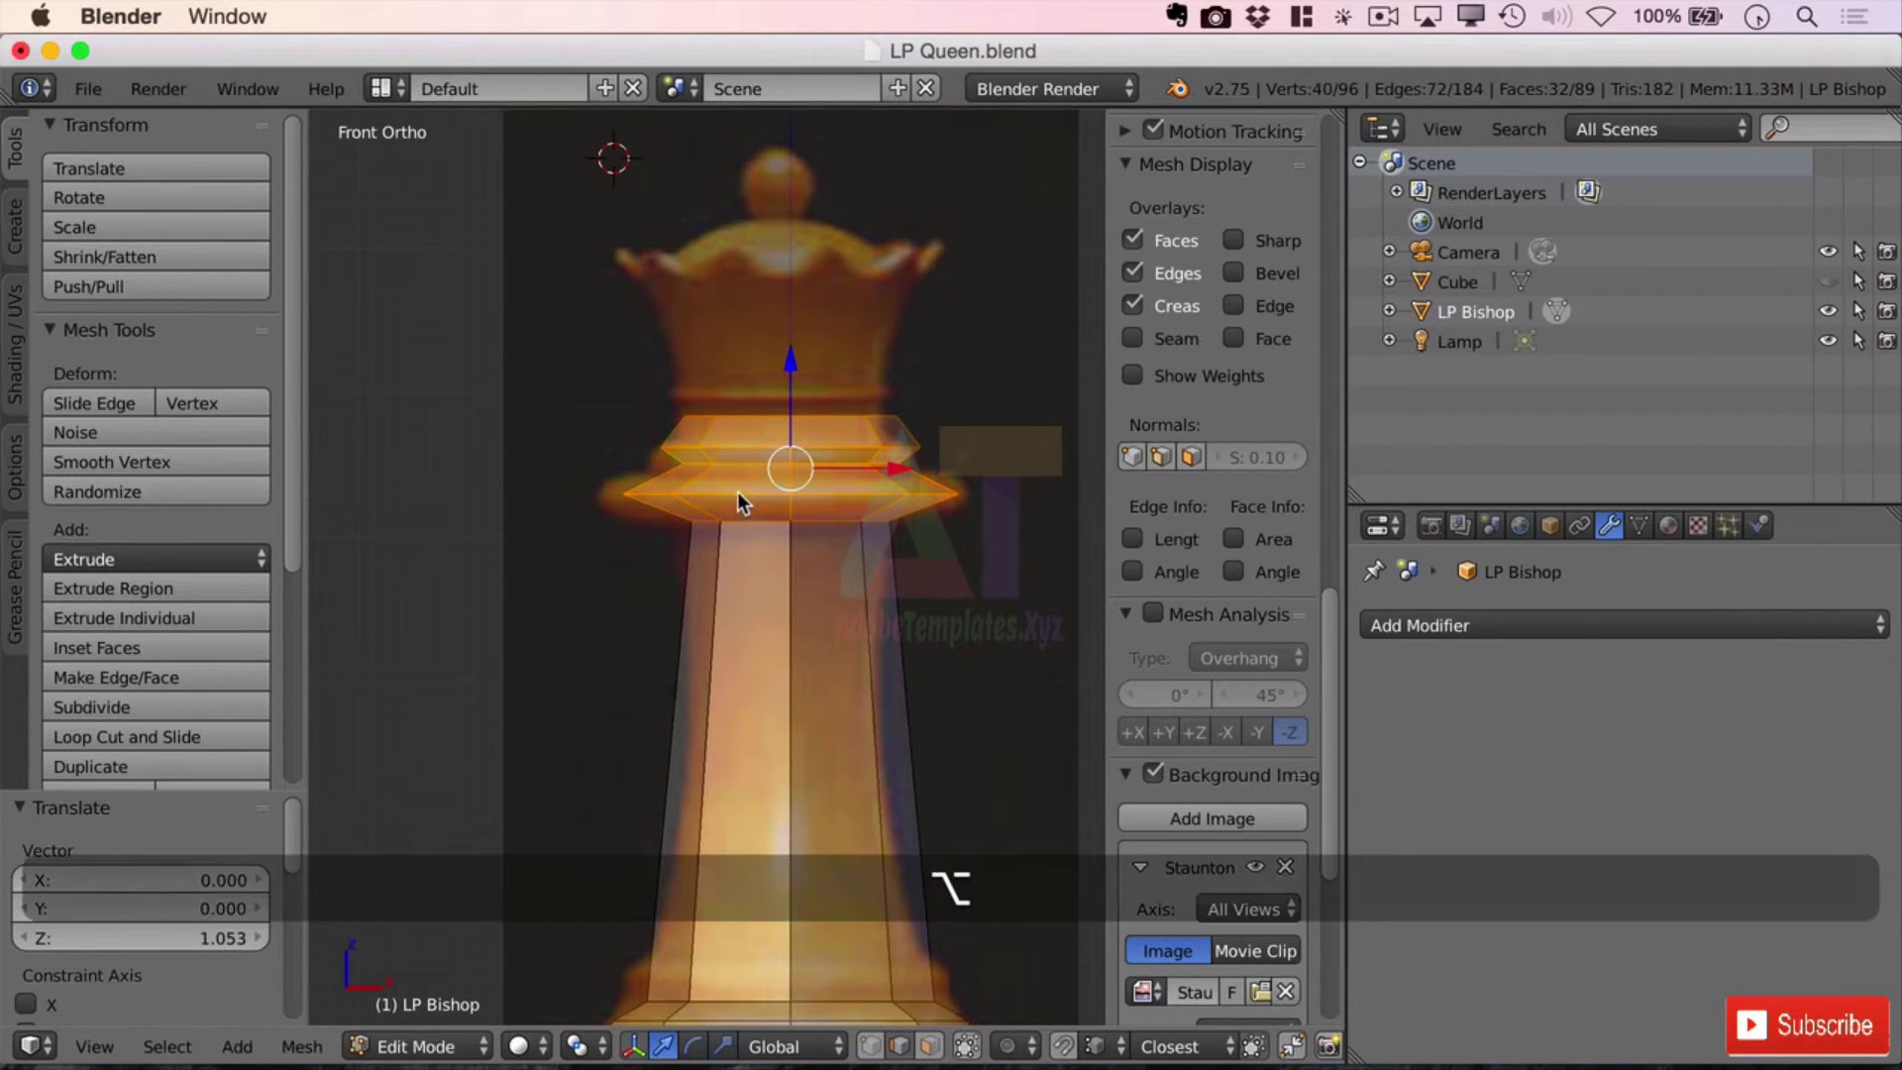
{"action": "key", "text": "alt"}
{"action": "right_click", "coordinate": [780, 495], "text": "alt"}
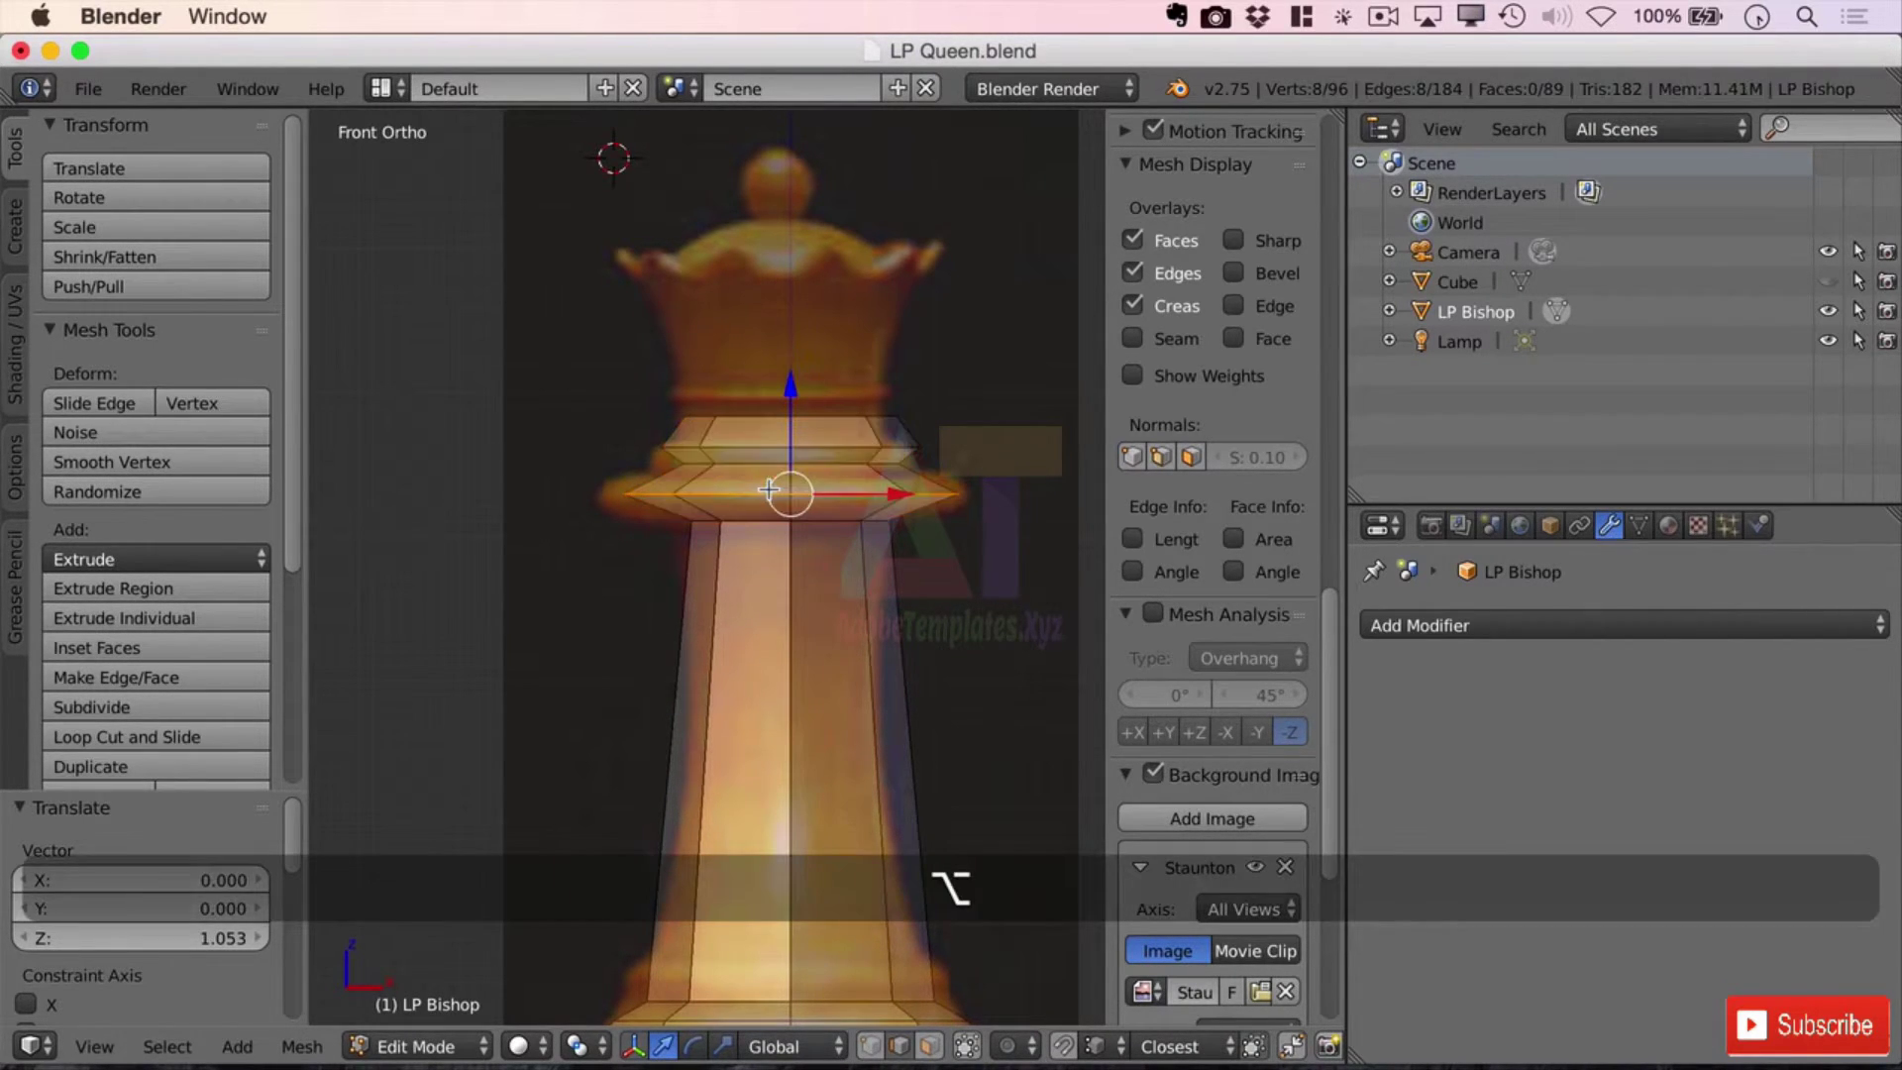
{"action": "key", "text": "s"}
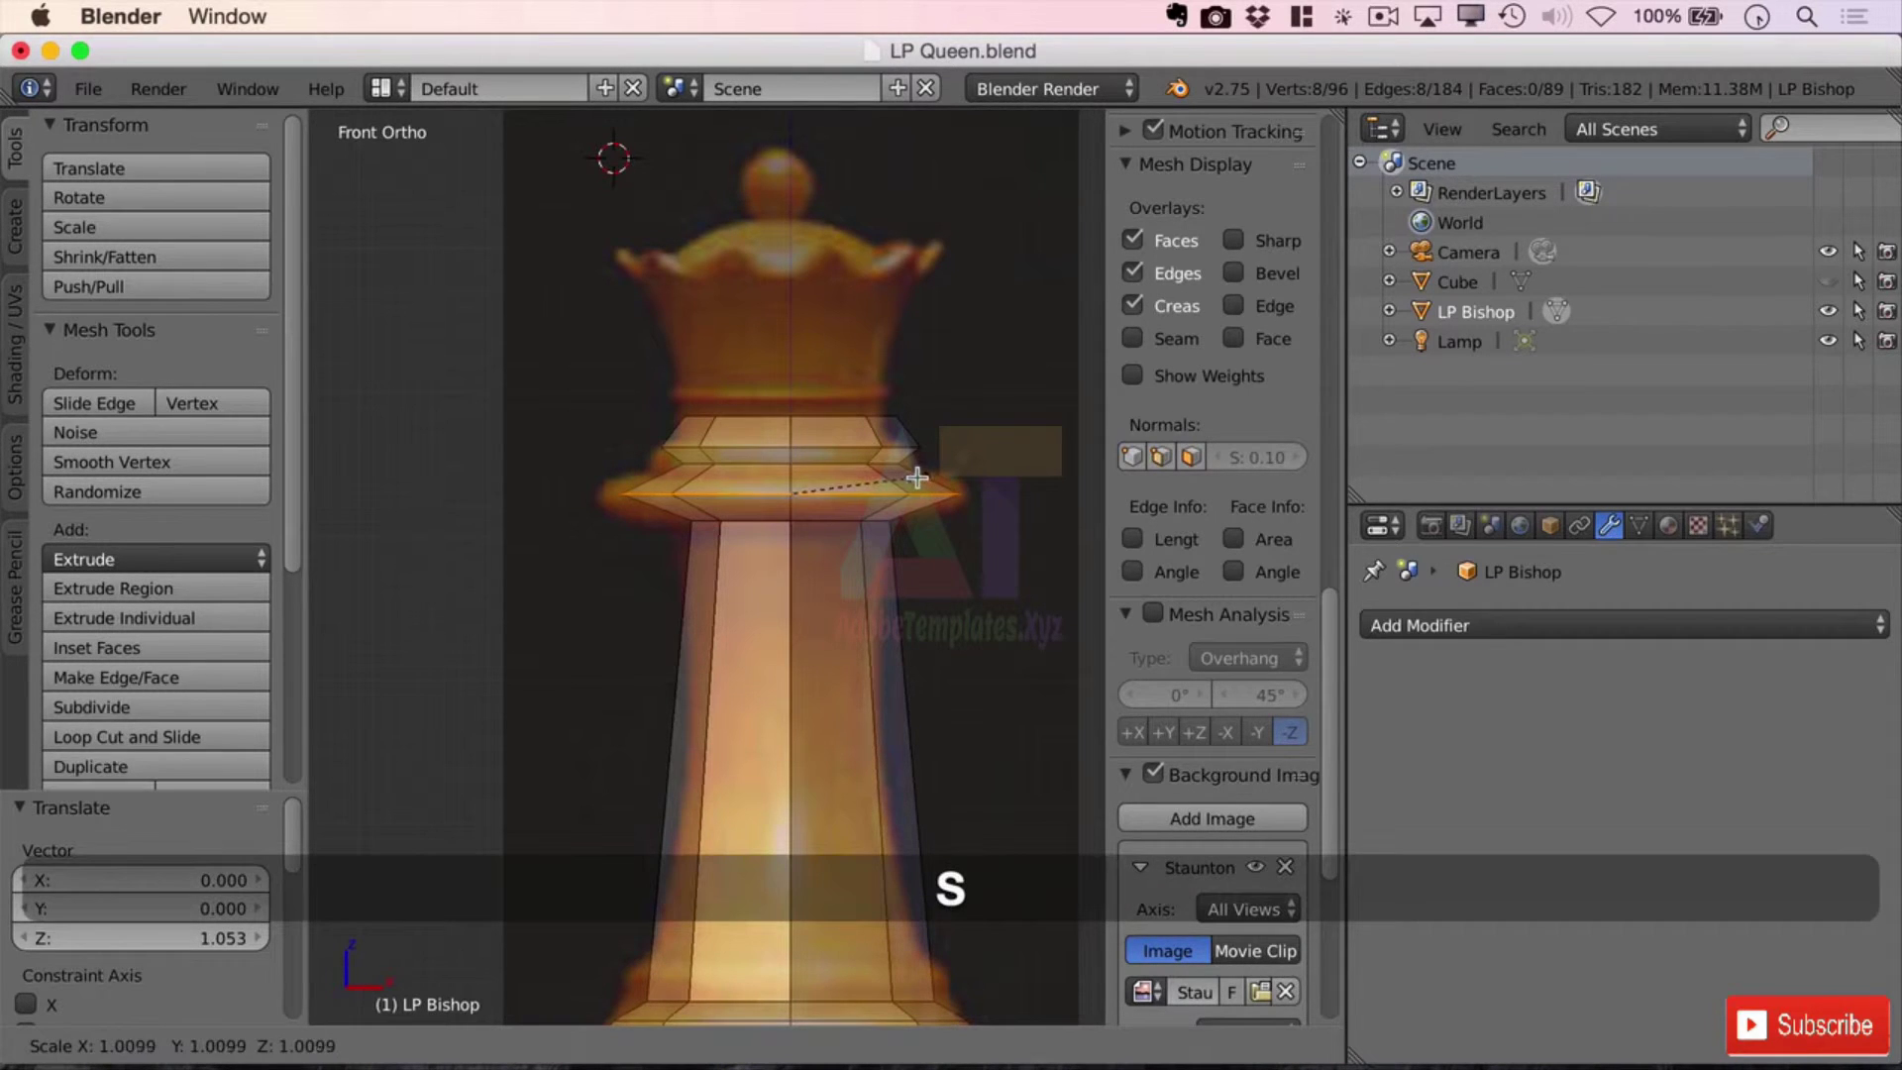
{"action": "left_click", "coordinate": [924, 475]}
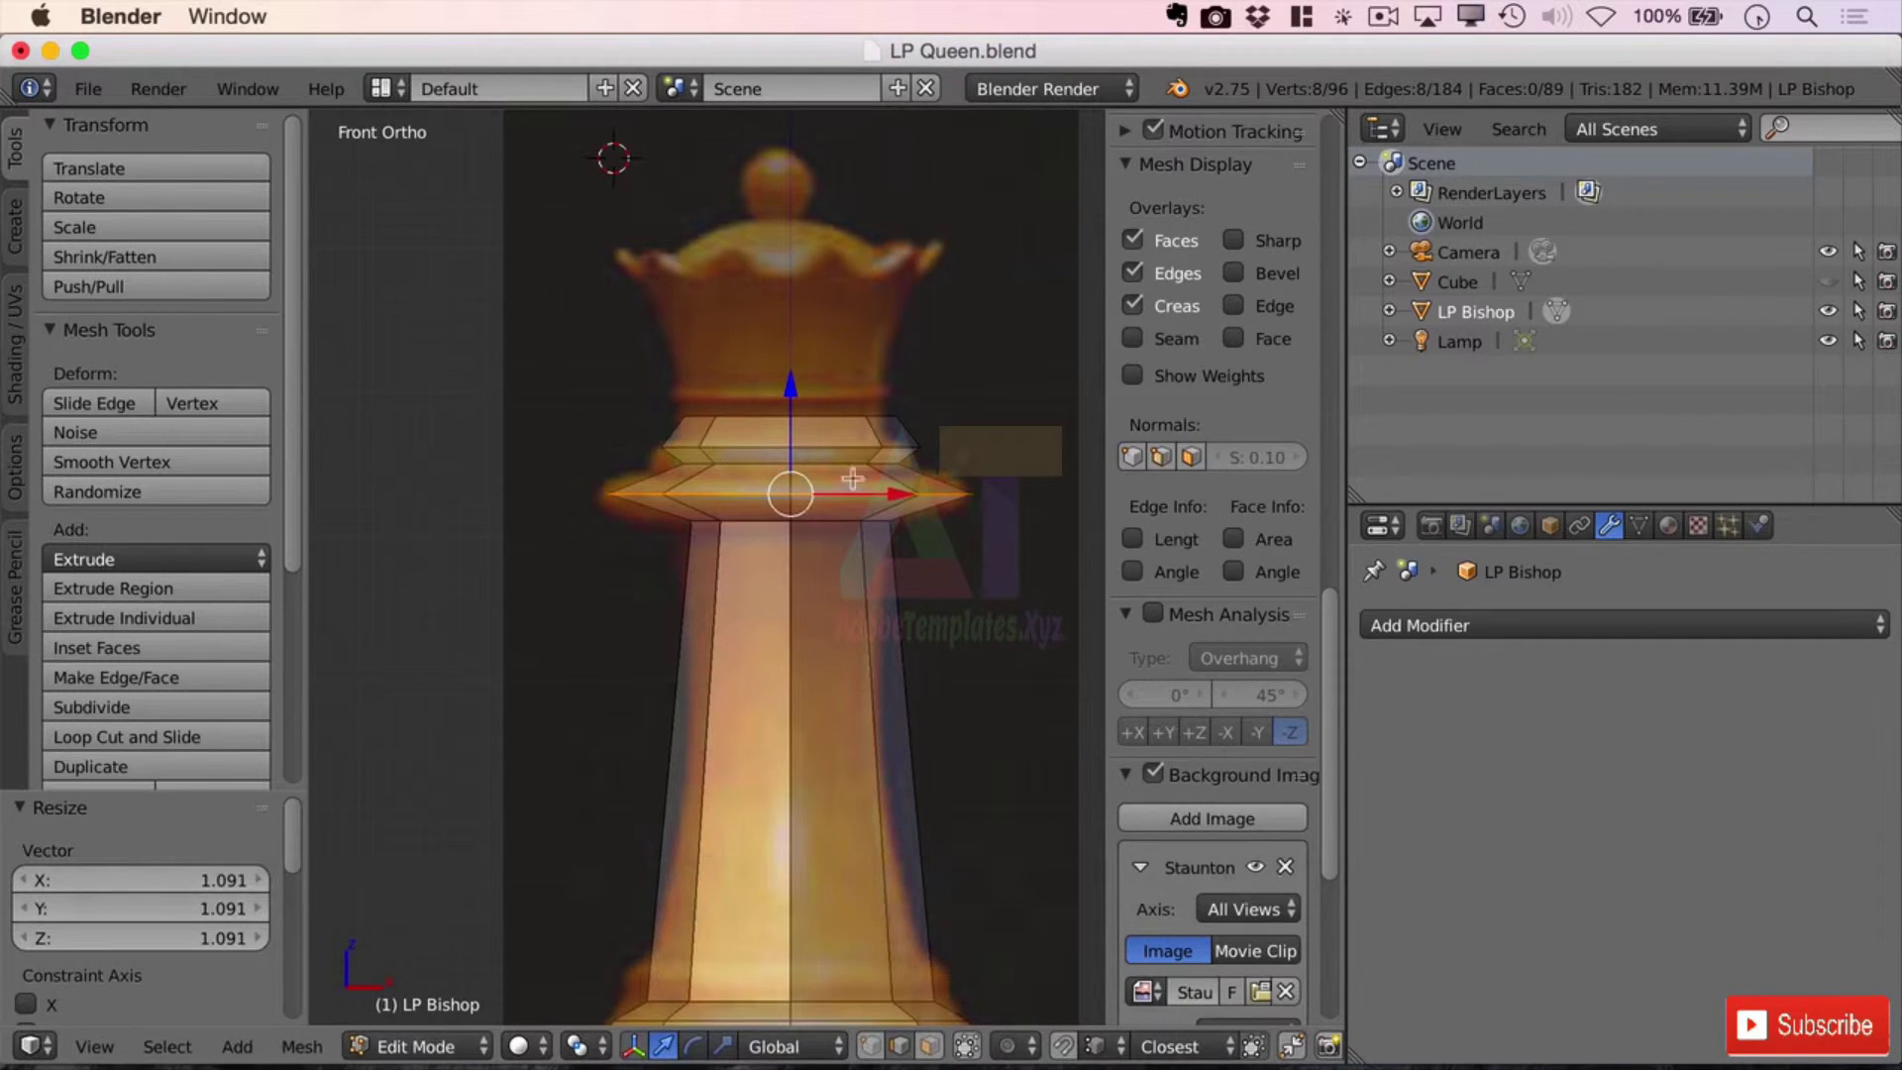
{"action": "right_click", "coordinate": [773, 462]}
{"action": "key", "text": "alt"}
{"action": "right_click", "coordinate": [775, 460], "text": "alt"}
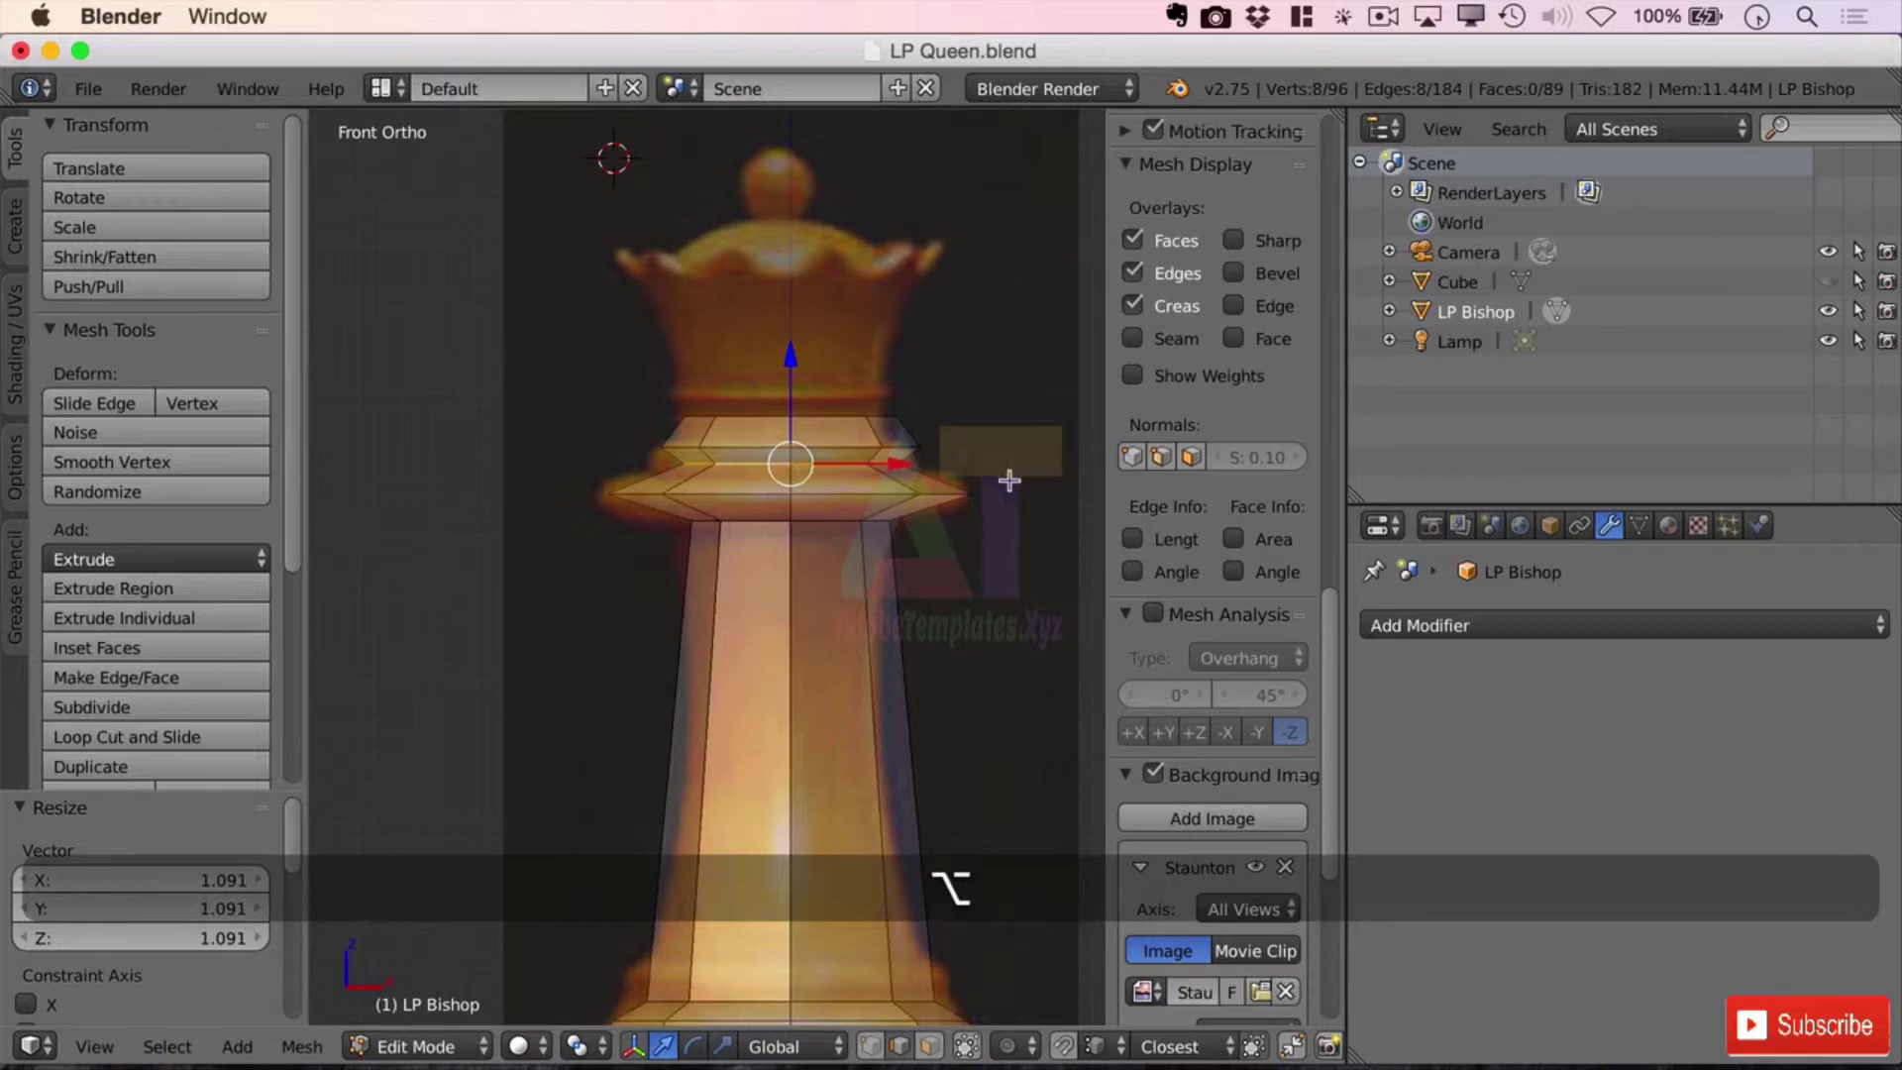
{"action": "key", "text": "s"}
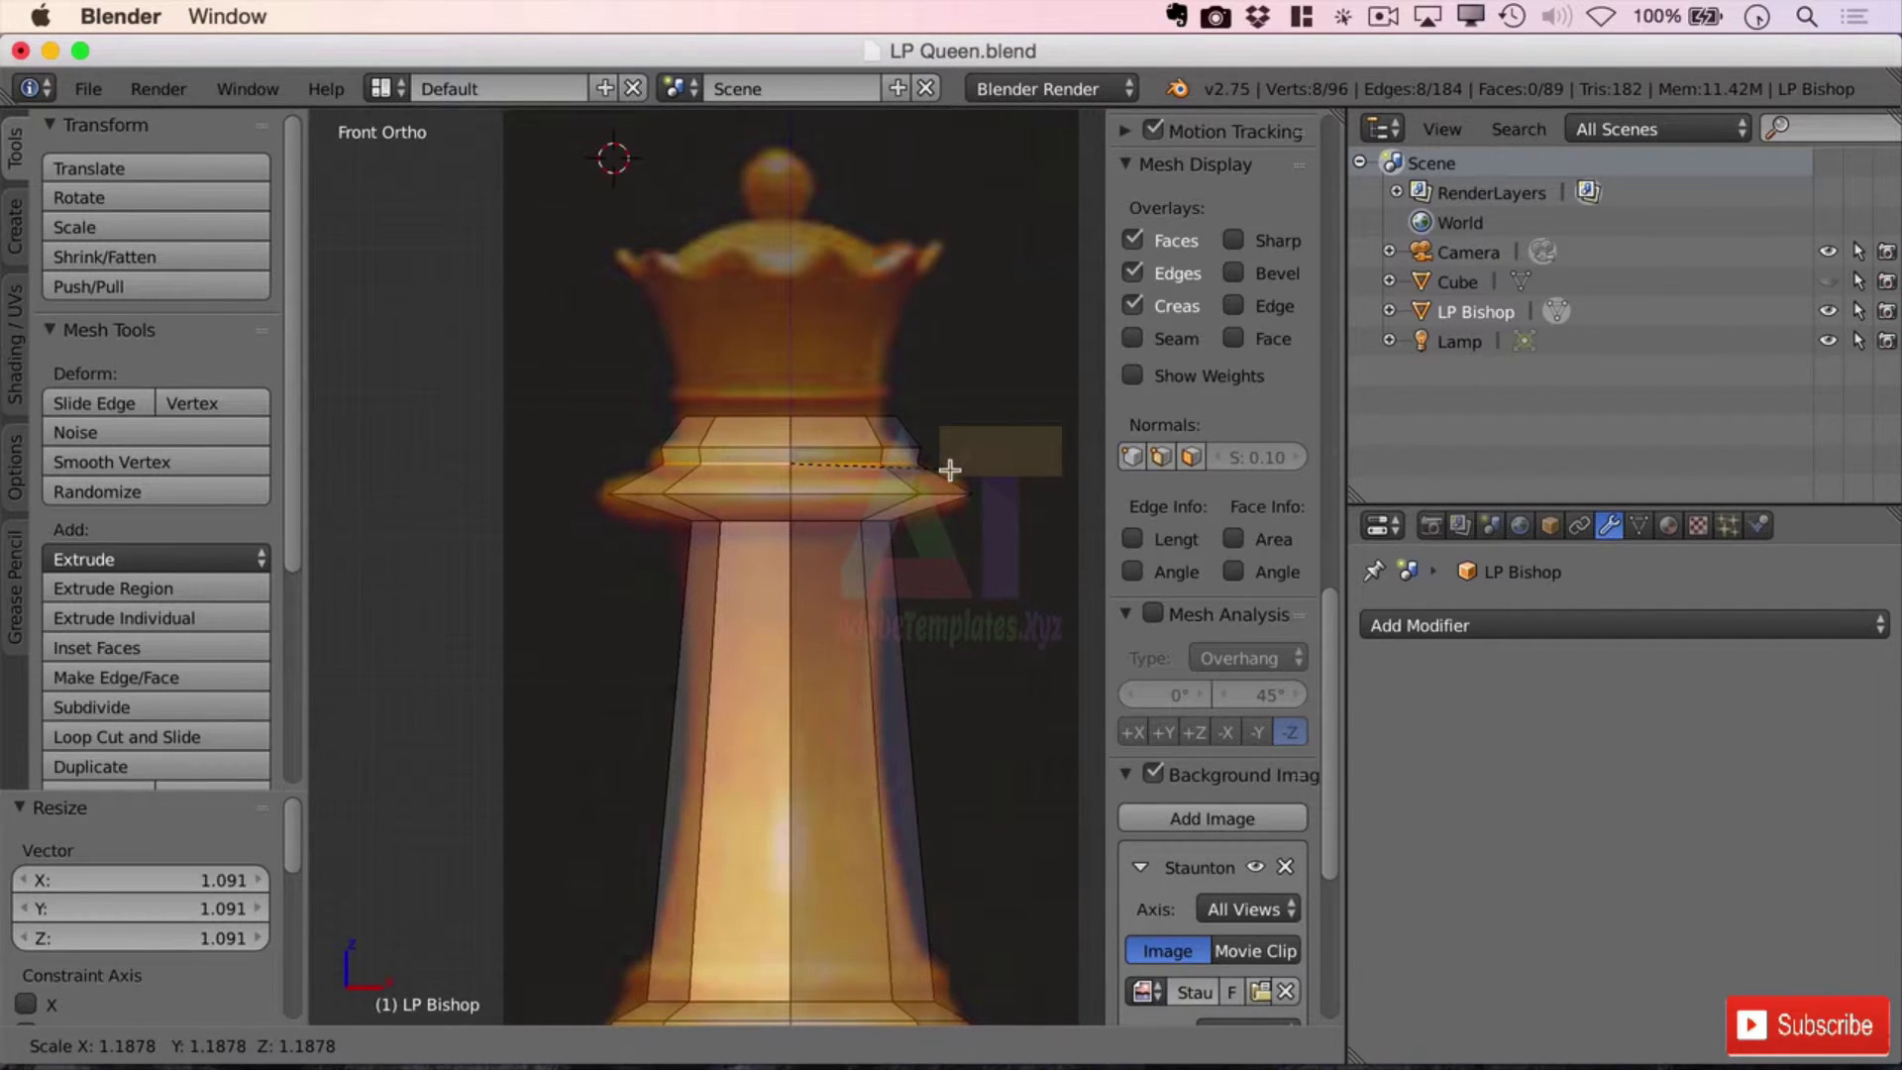
{"action": "left_click", "coordinate": [953, 469]}
- Lower the collar edge loop about 0.134 along Z
{"action": "right_click", "coordinate": [827, 418]}
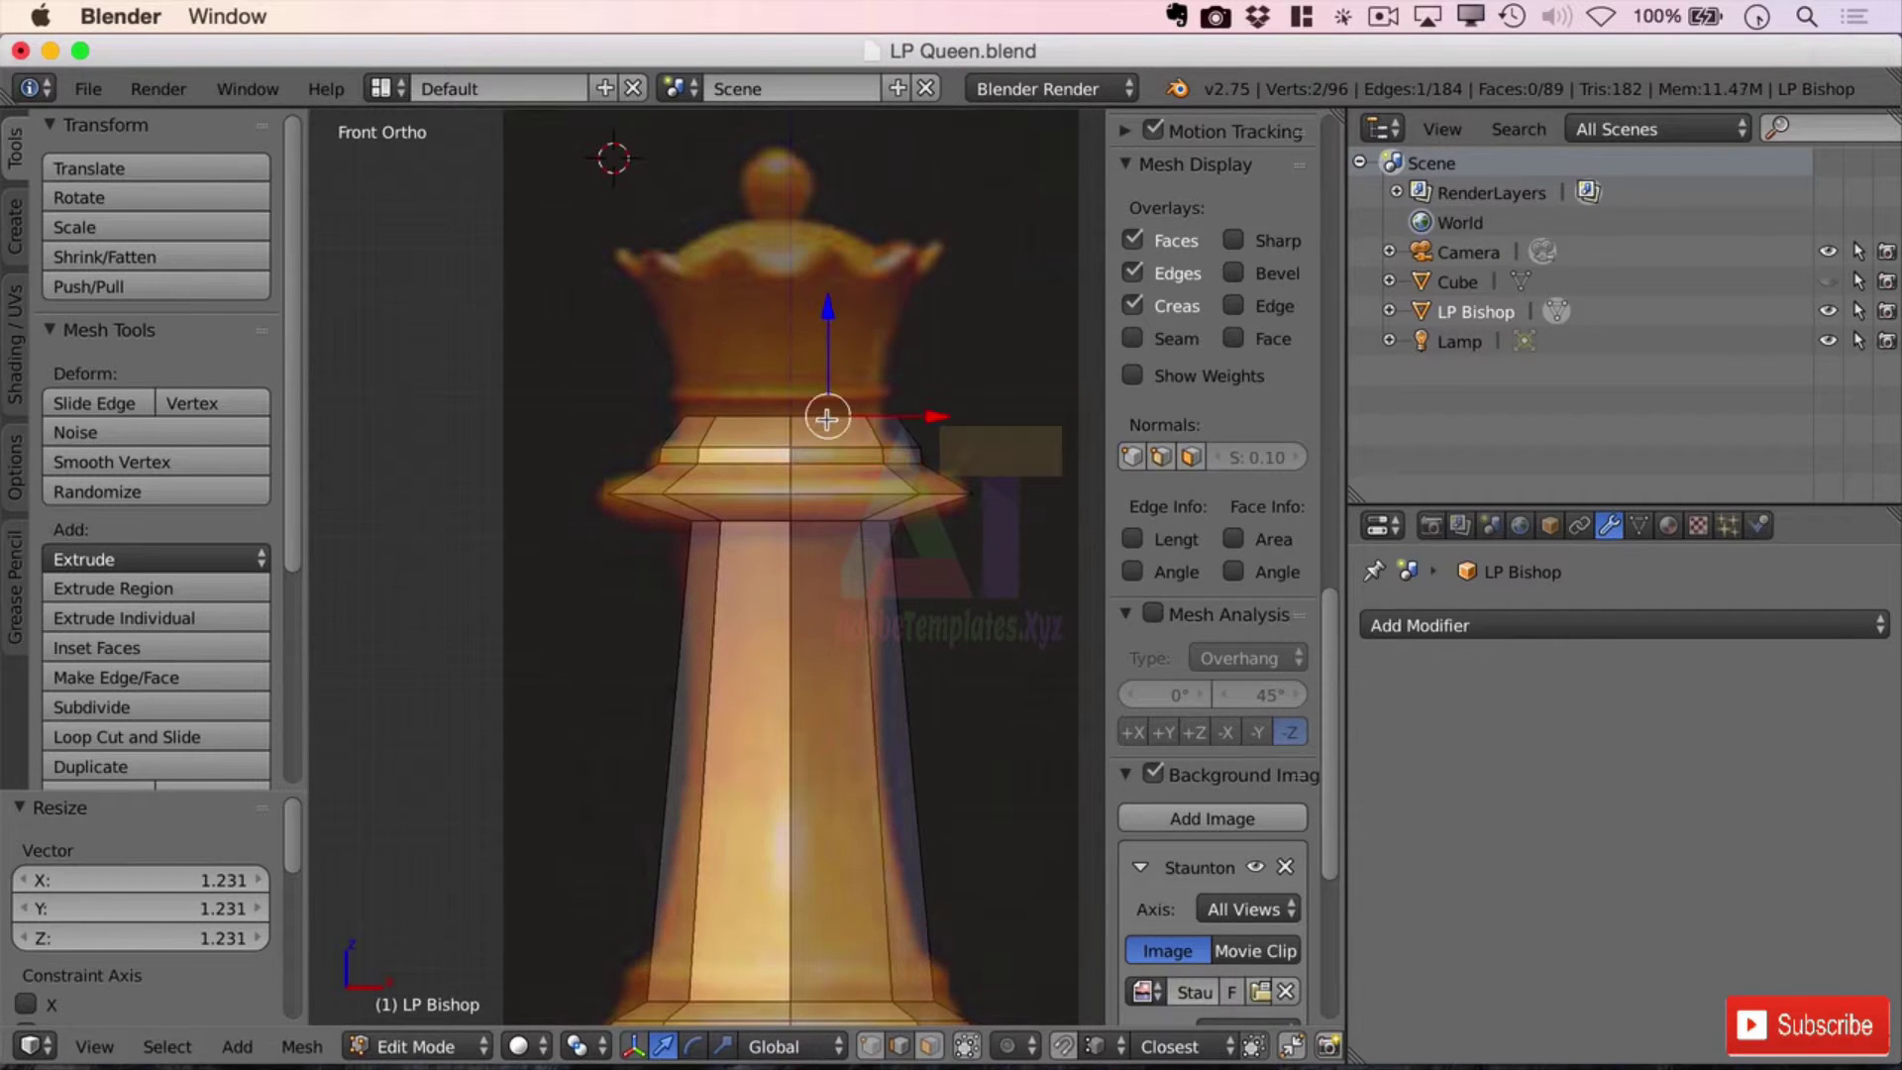
{"action": "right_click", "coordinate": [827, 418], "text": "alt"}
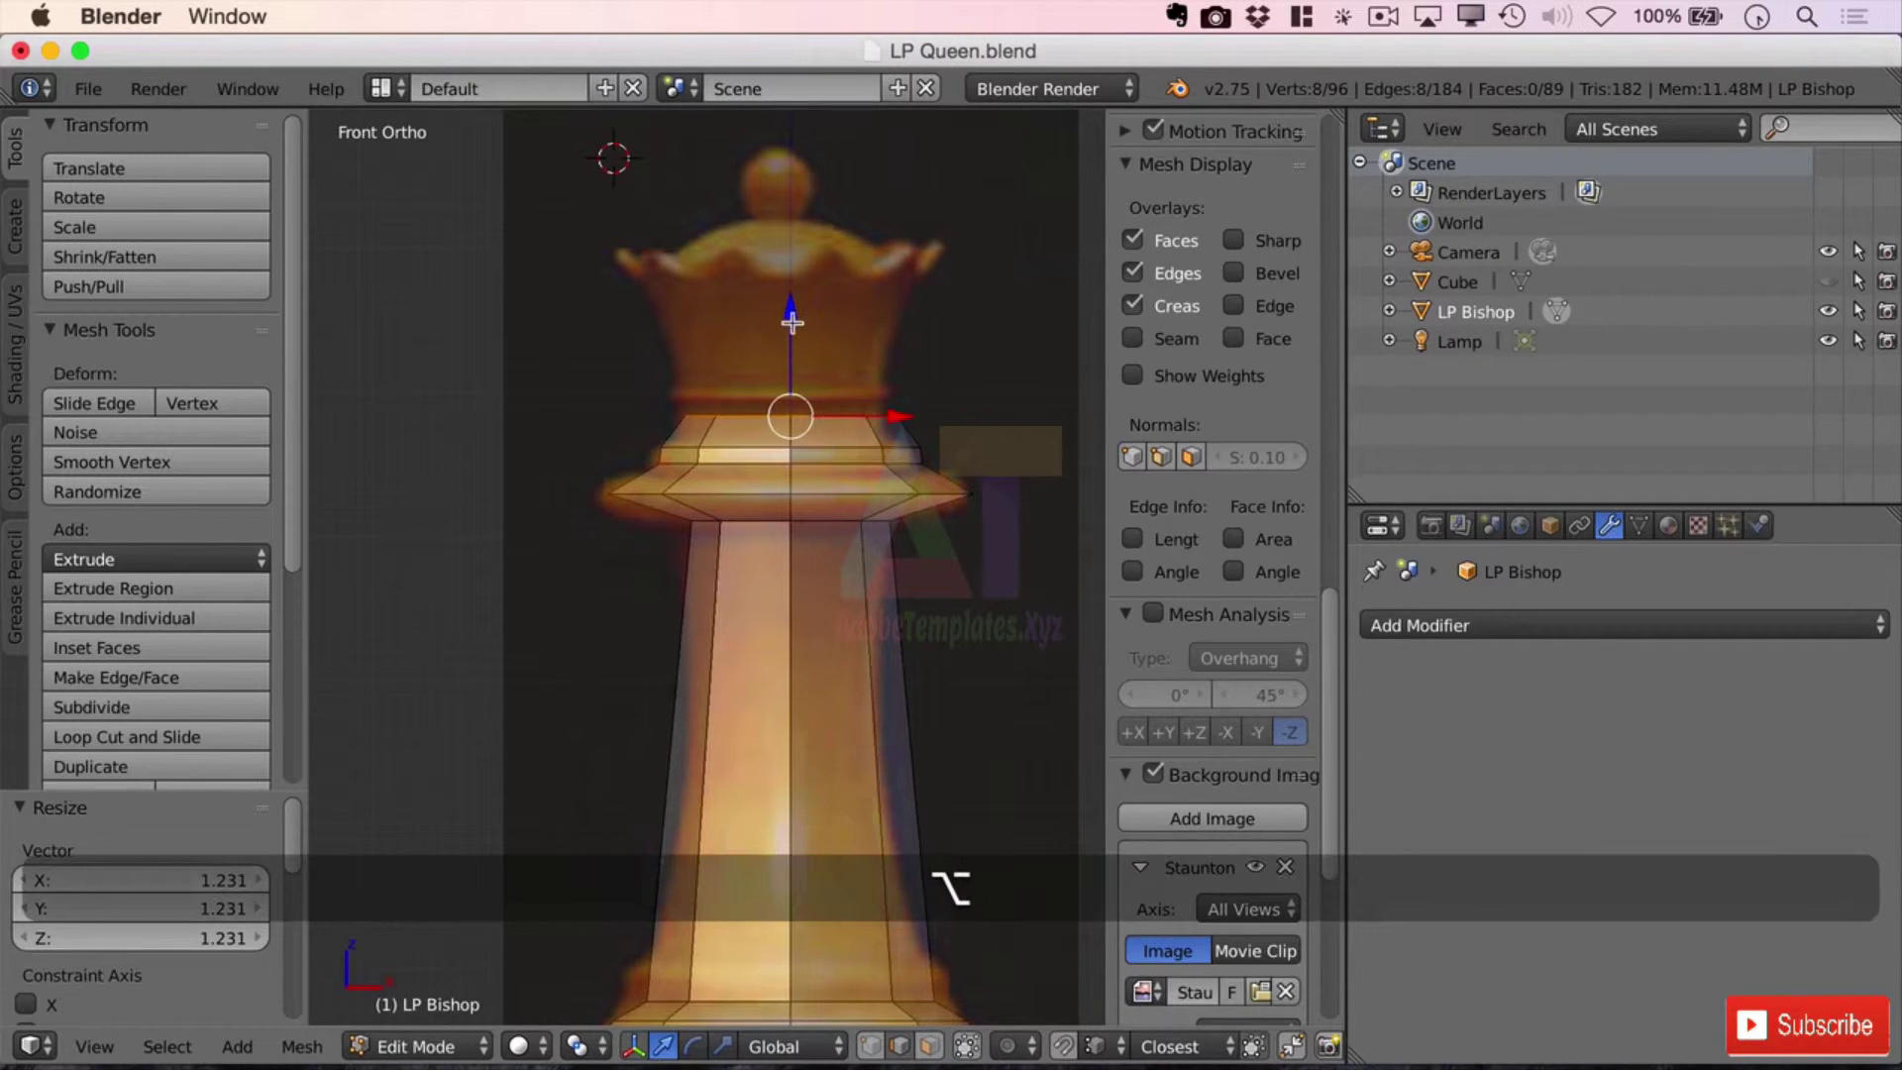
{"action": "key", "text": "g"}
{"action": "key", "text": "z"}
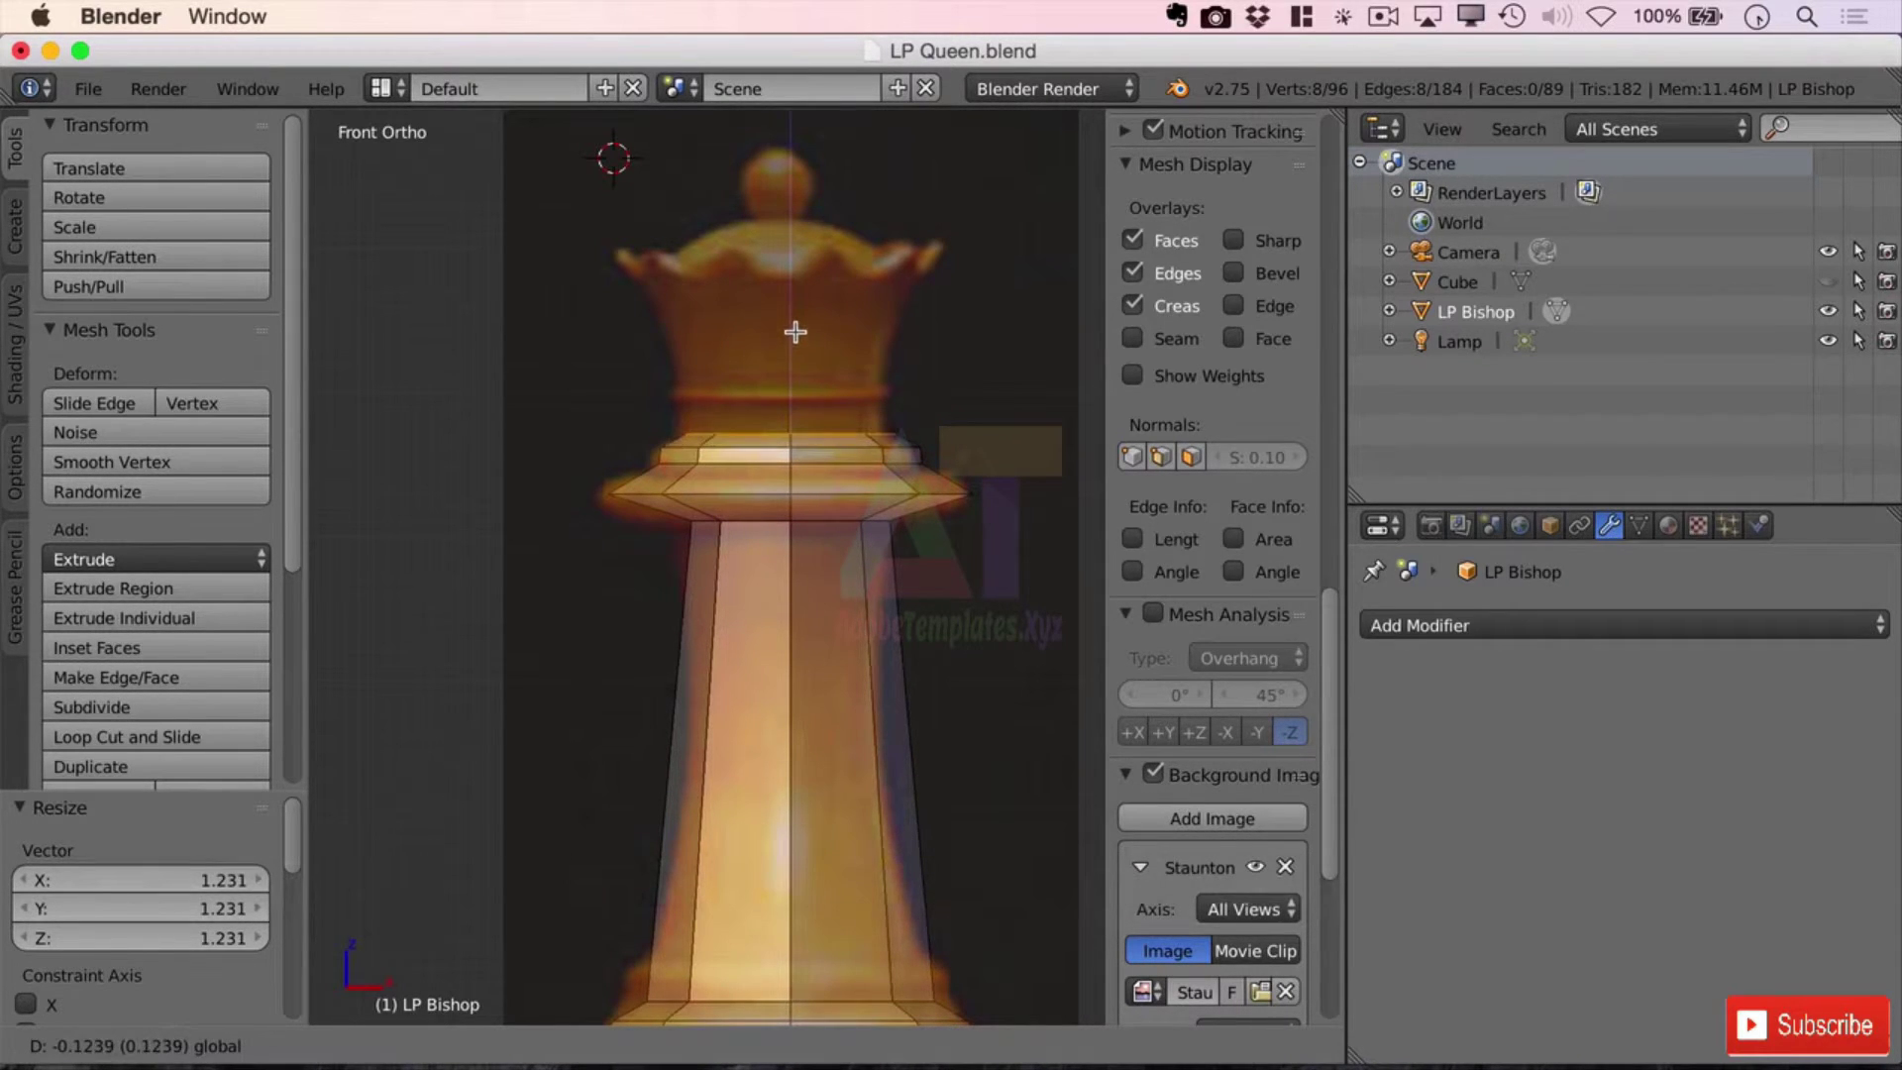
{"action": "left_click", "coordinate": [796, 333]}
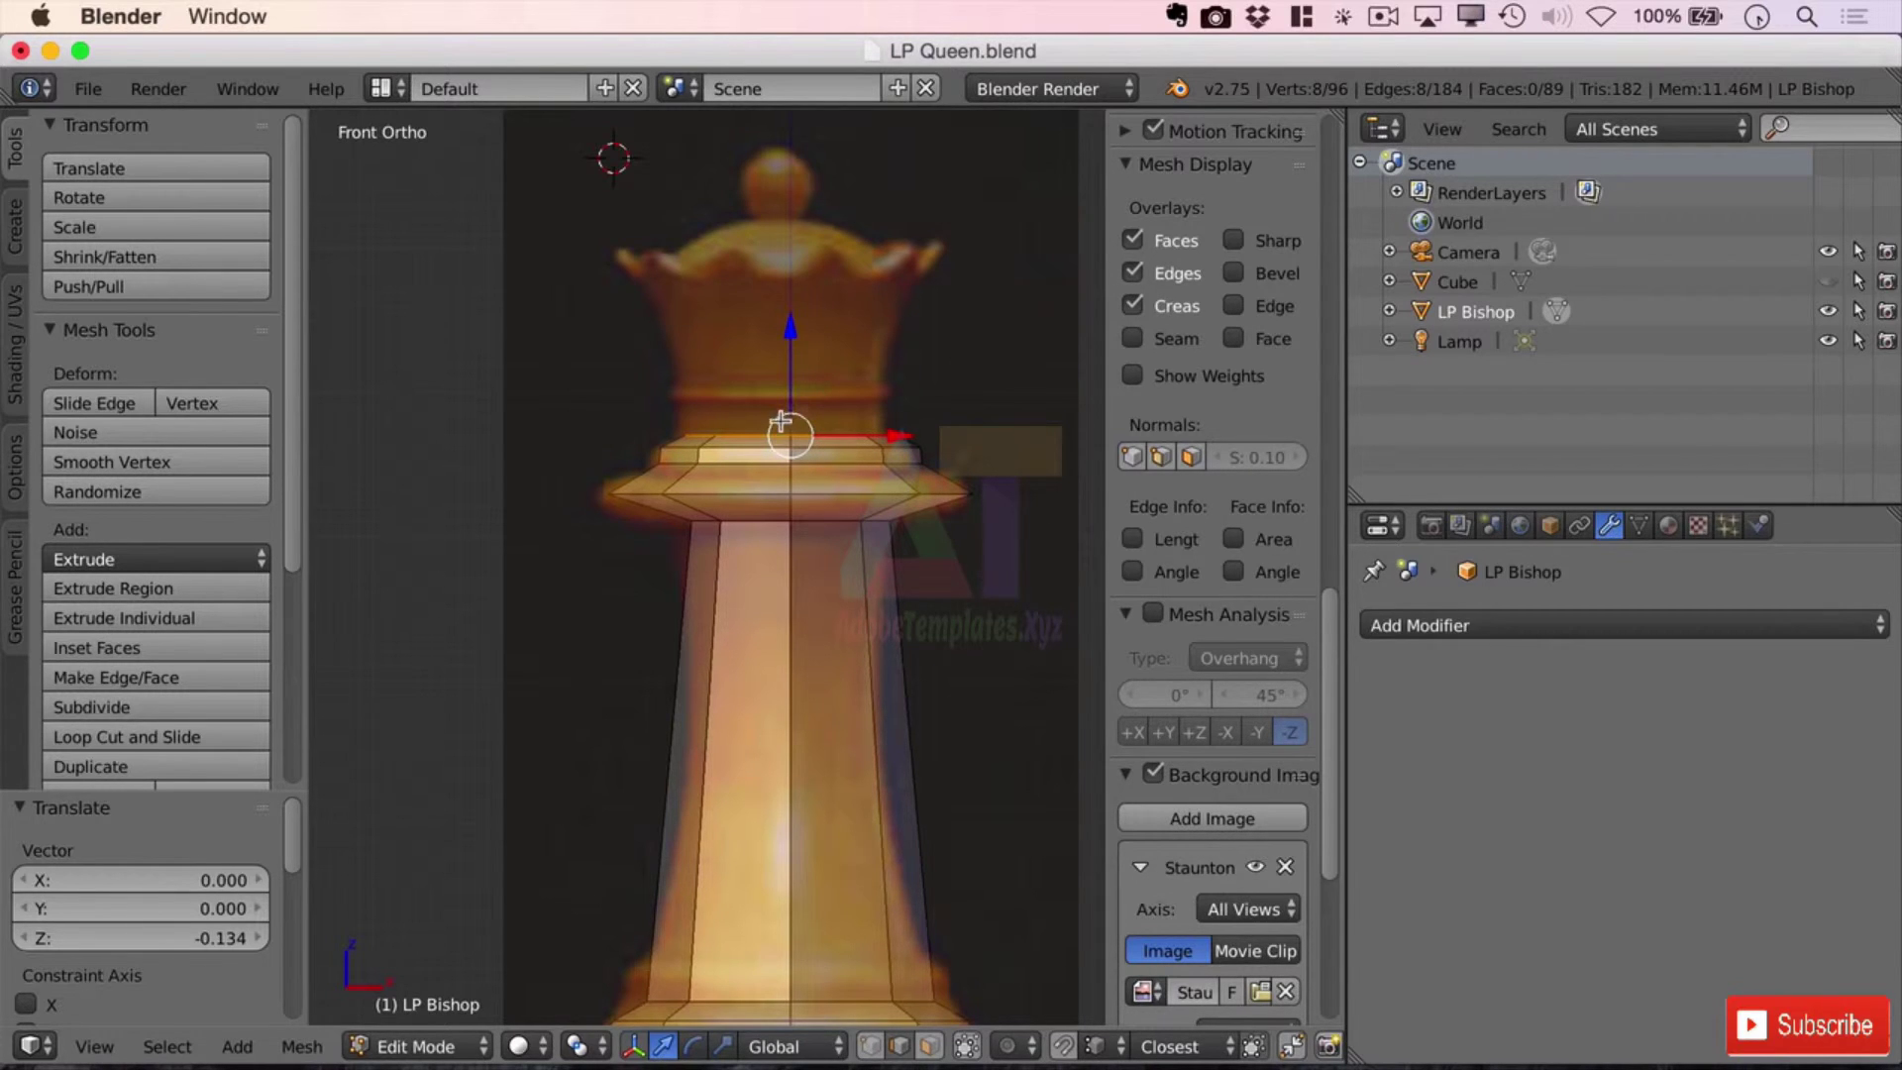
- Extrude the top loop straight up twice, by 0.485 and then 0.815, in wireframe view
{"action": "key", "text": "e"}
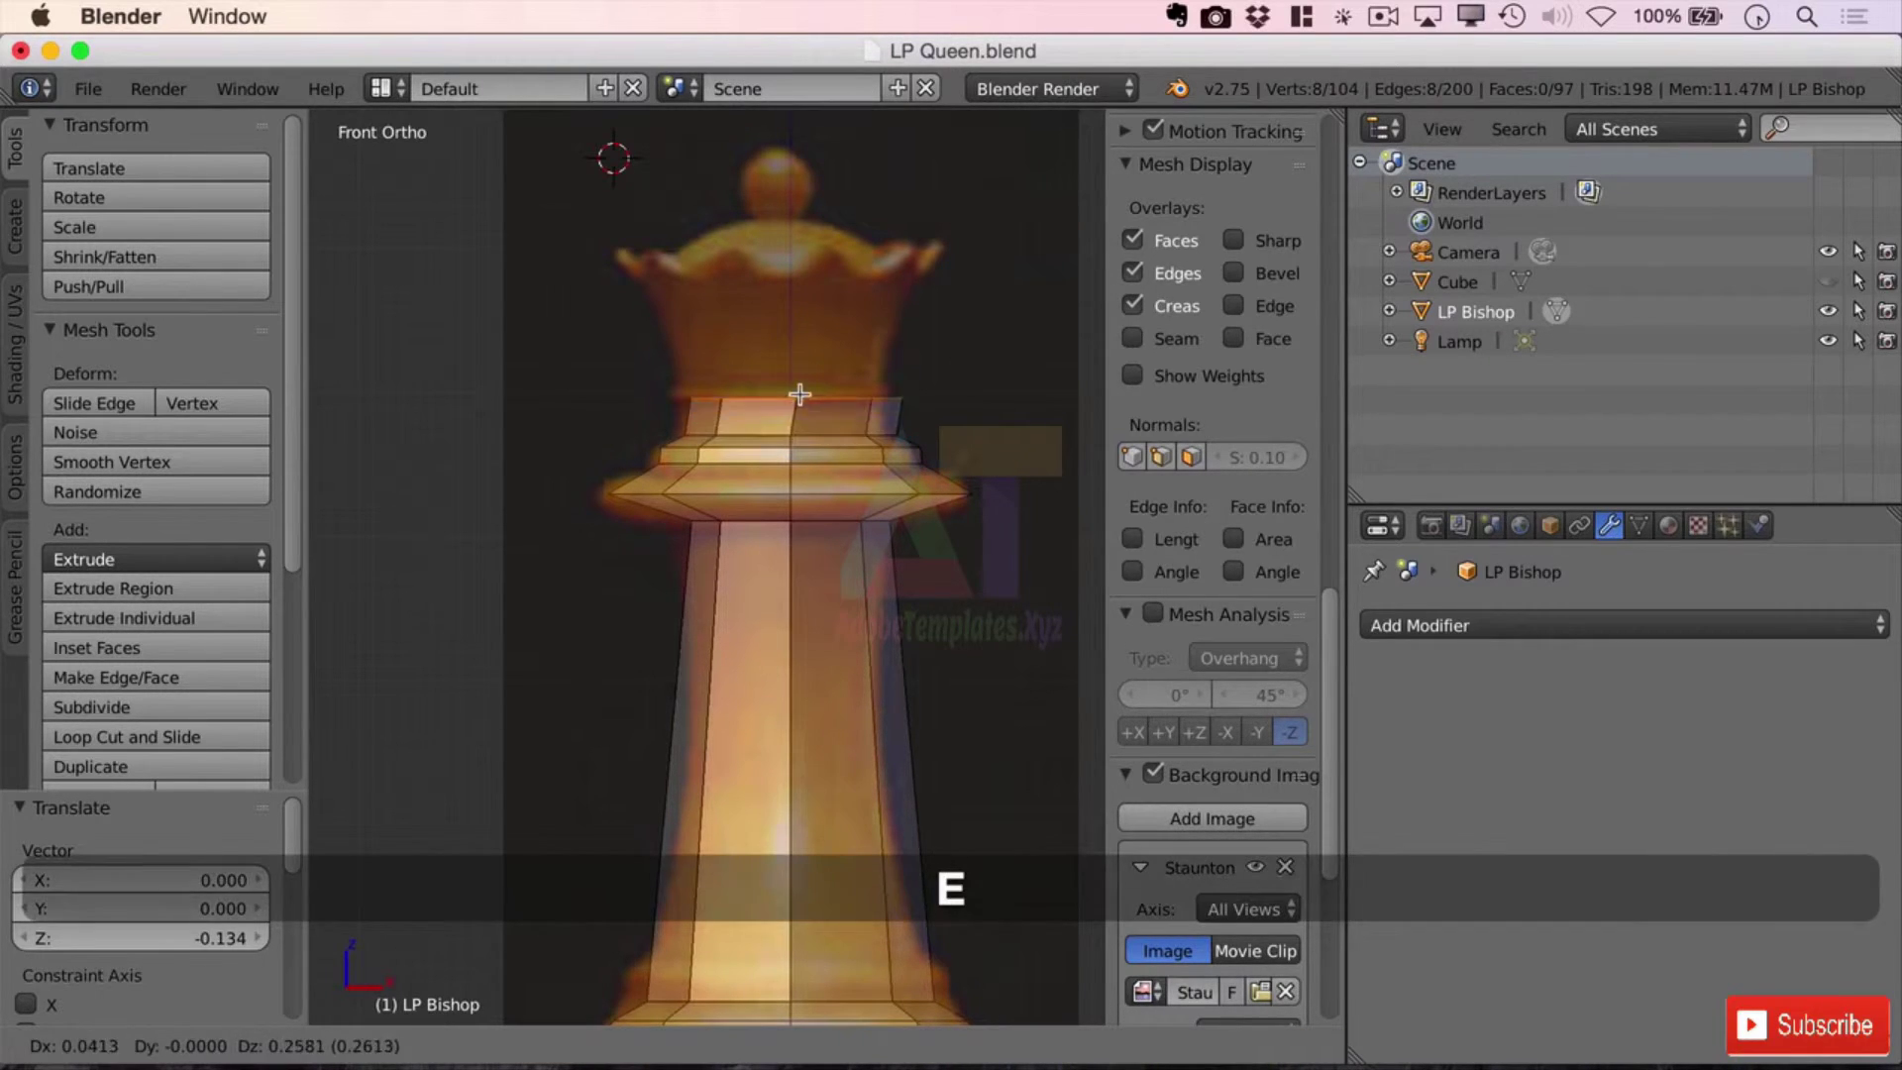
{"action": "key", "text": "z"}
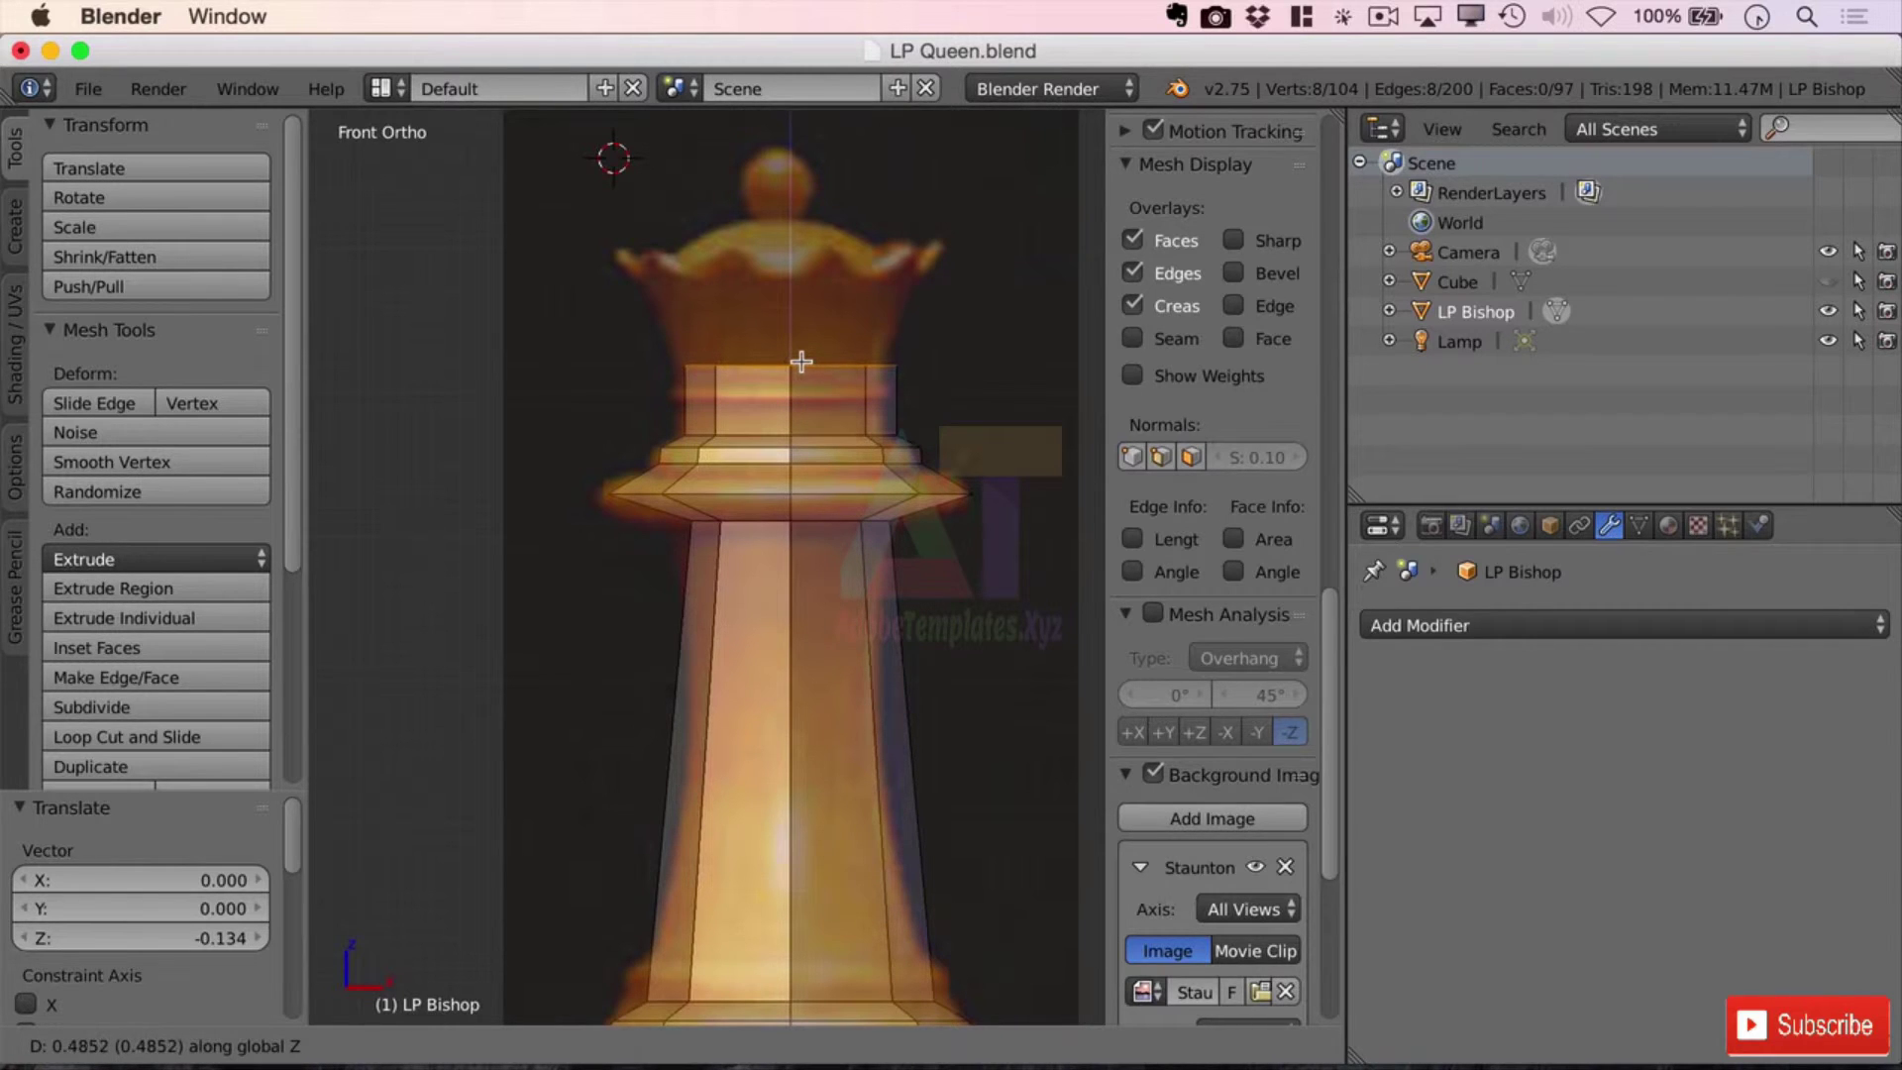
{"action": "left_click", "coordinate": [801, 361]}
{"action": "key", "text": "z"}
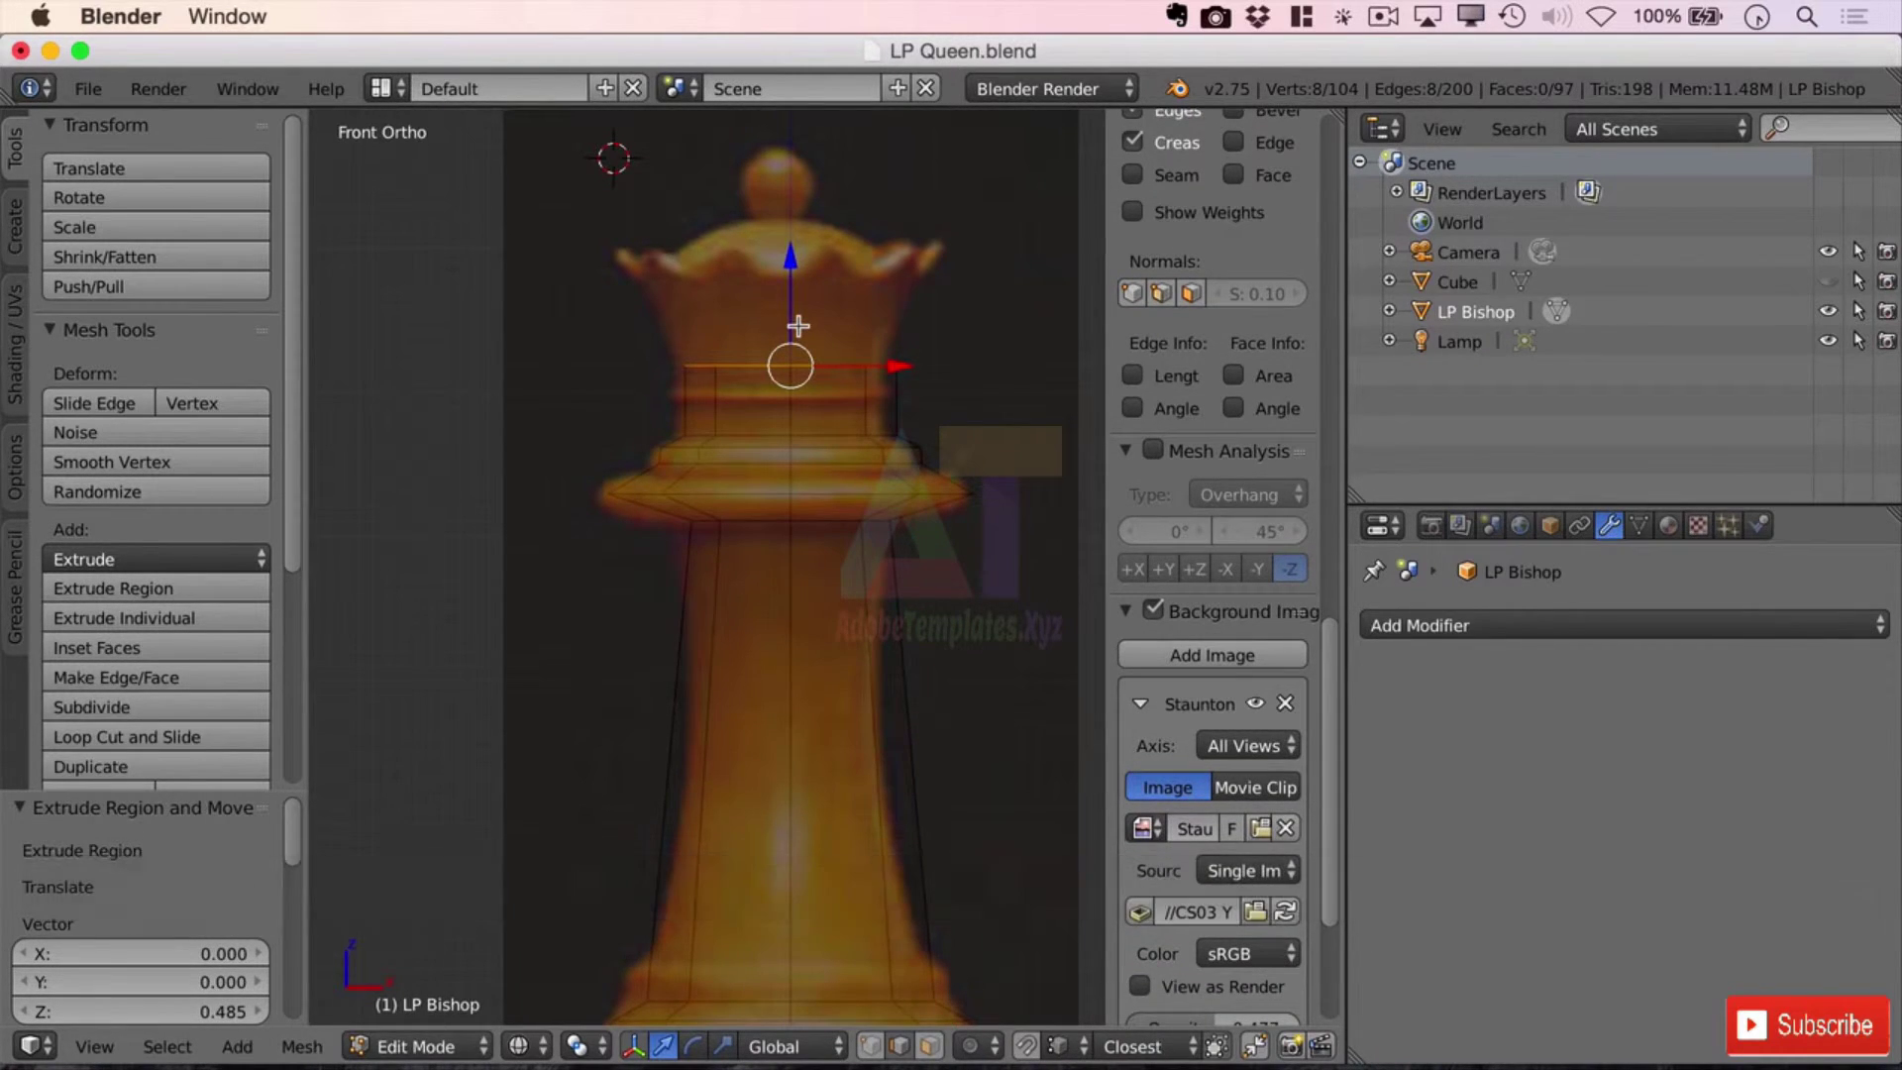
{"action": "key", "text": "e"}
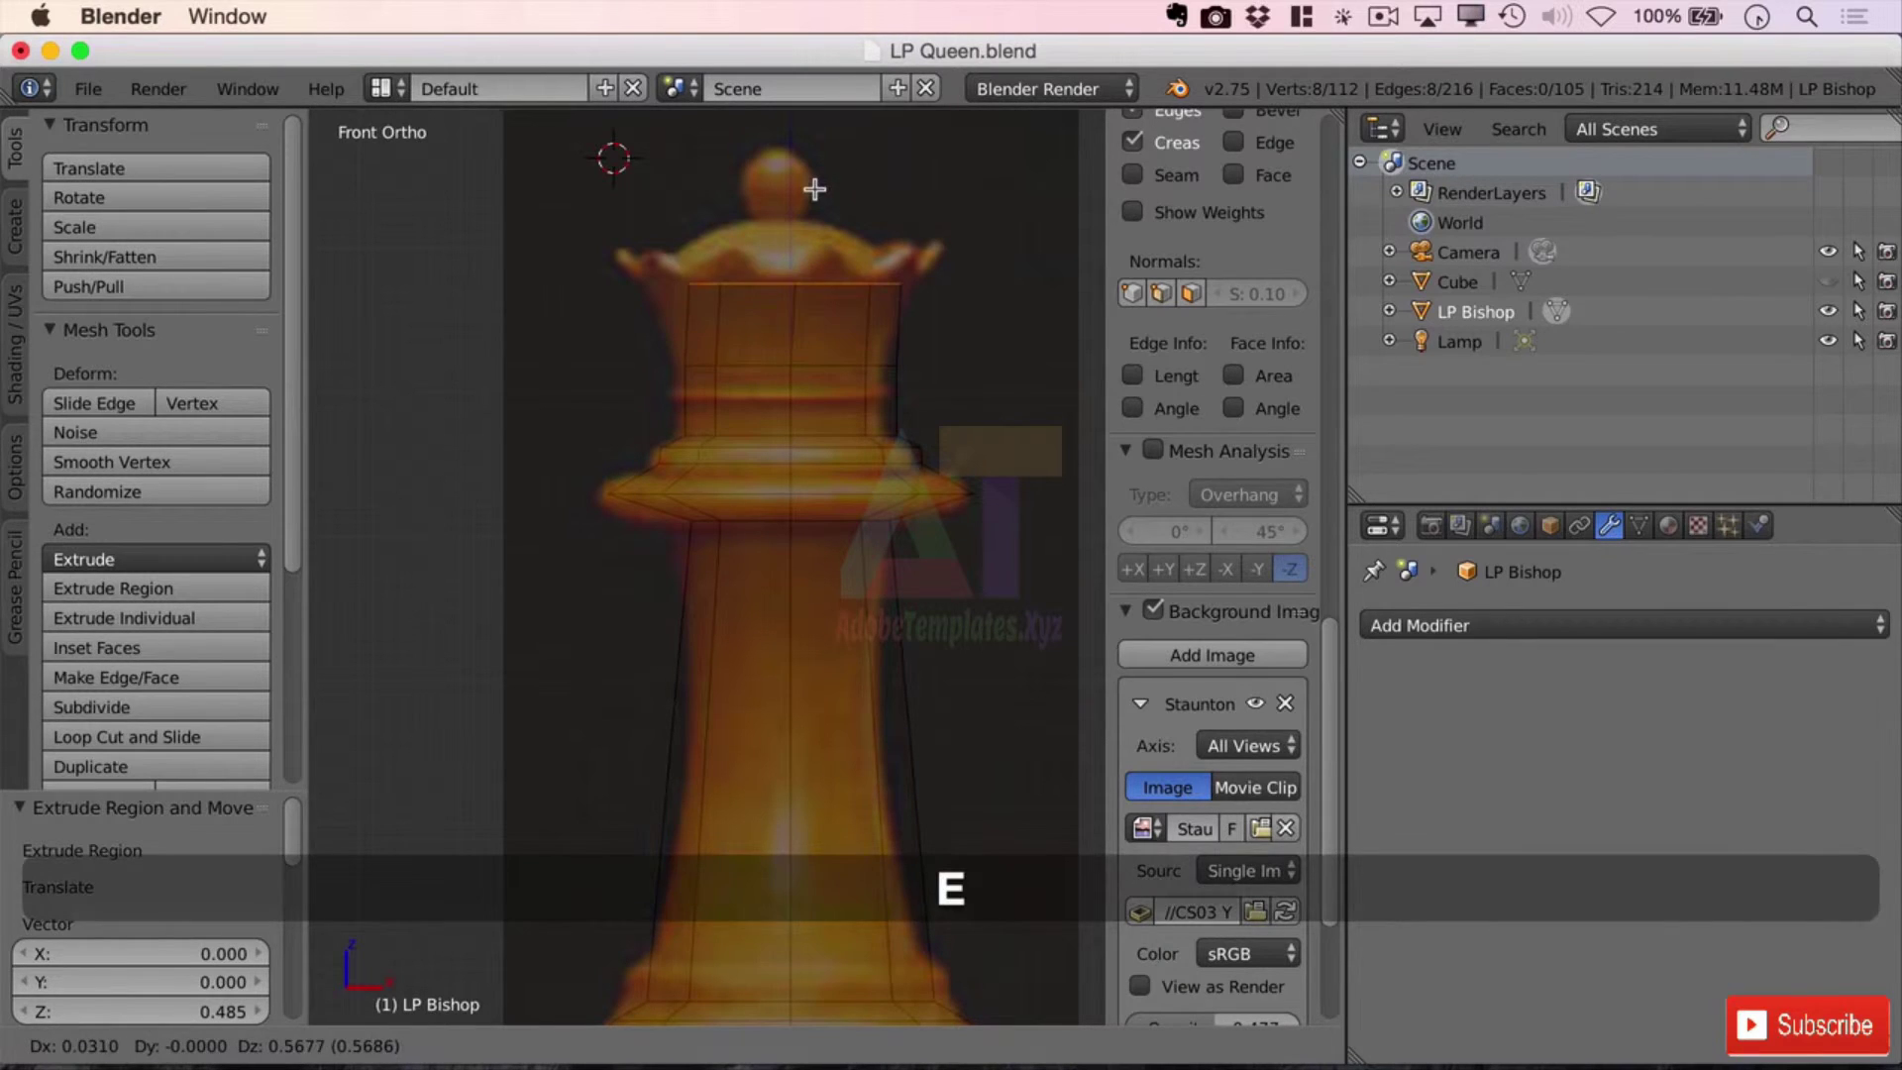
{"action": "key", "text": "z"}
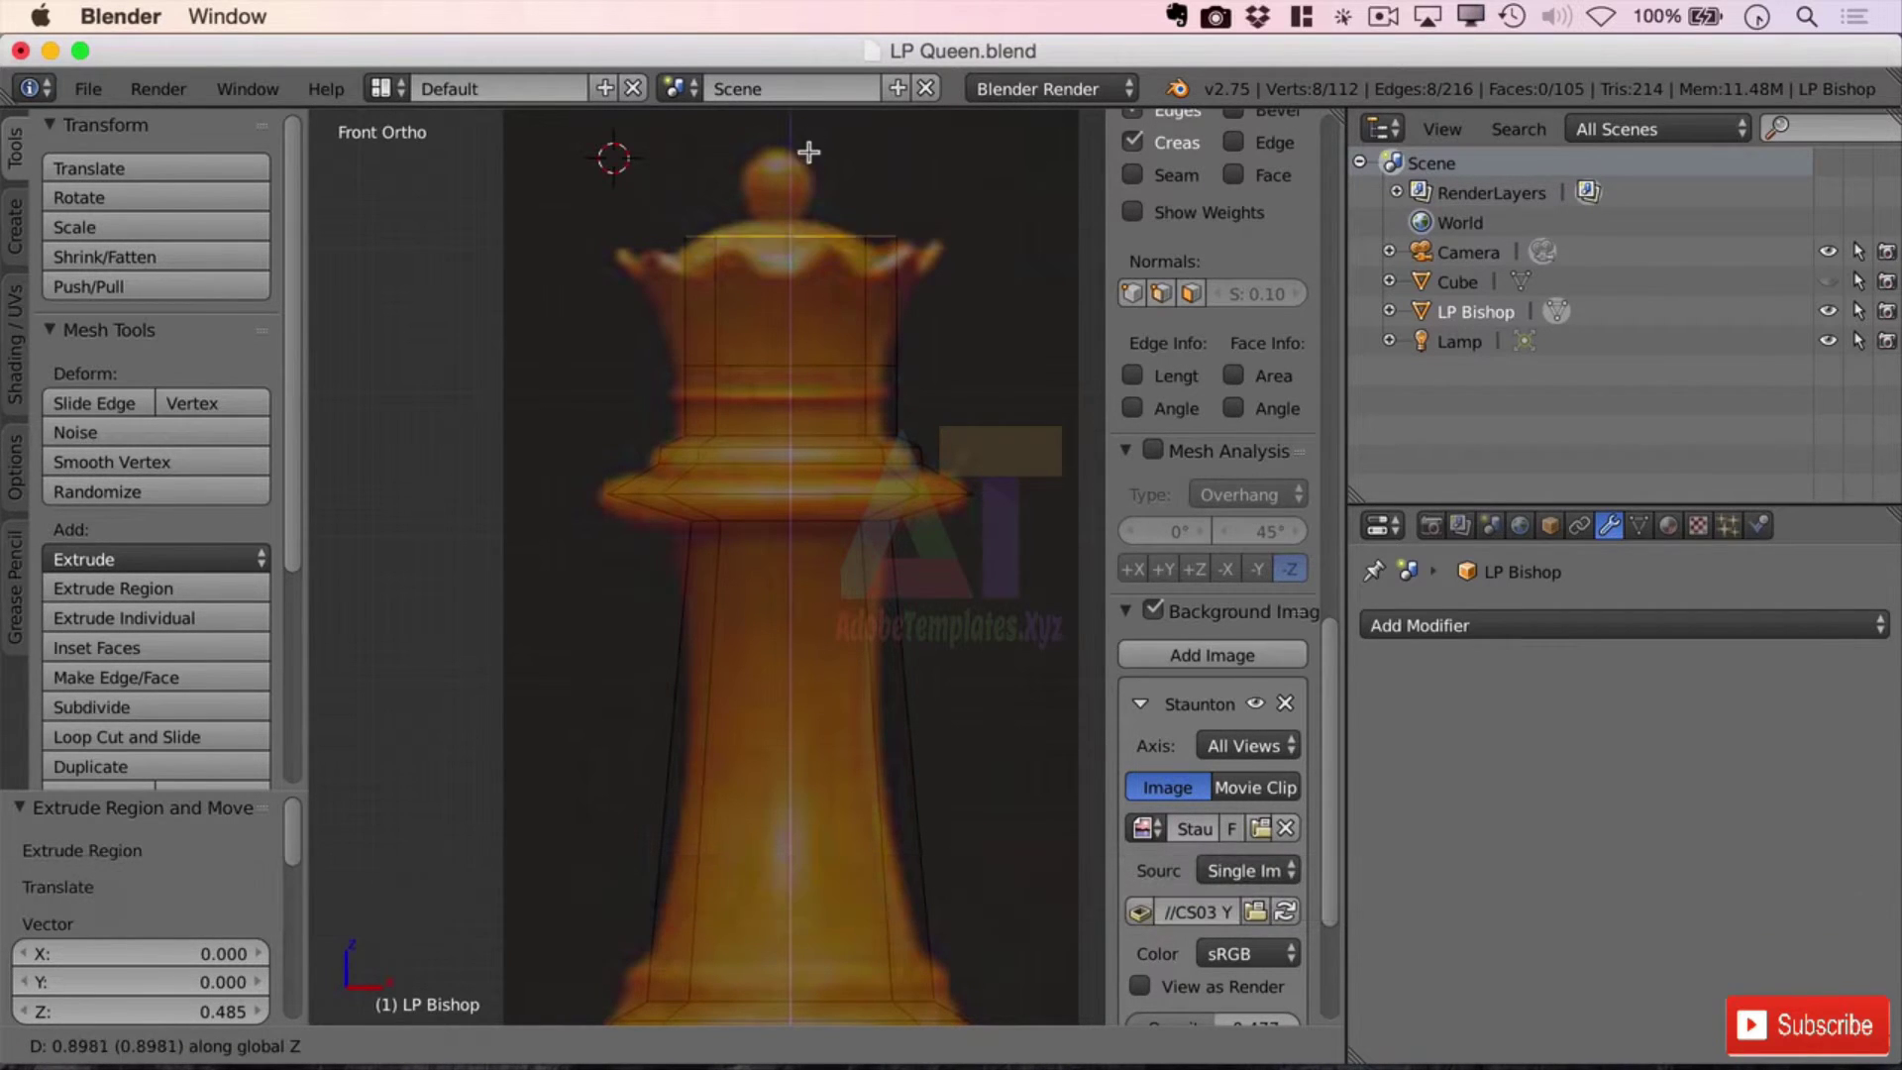
{"action": "left_click", "coordinate": [818, 156]}
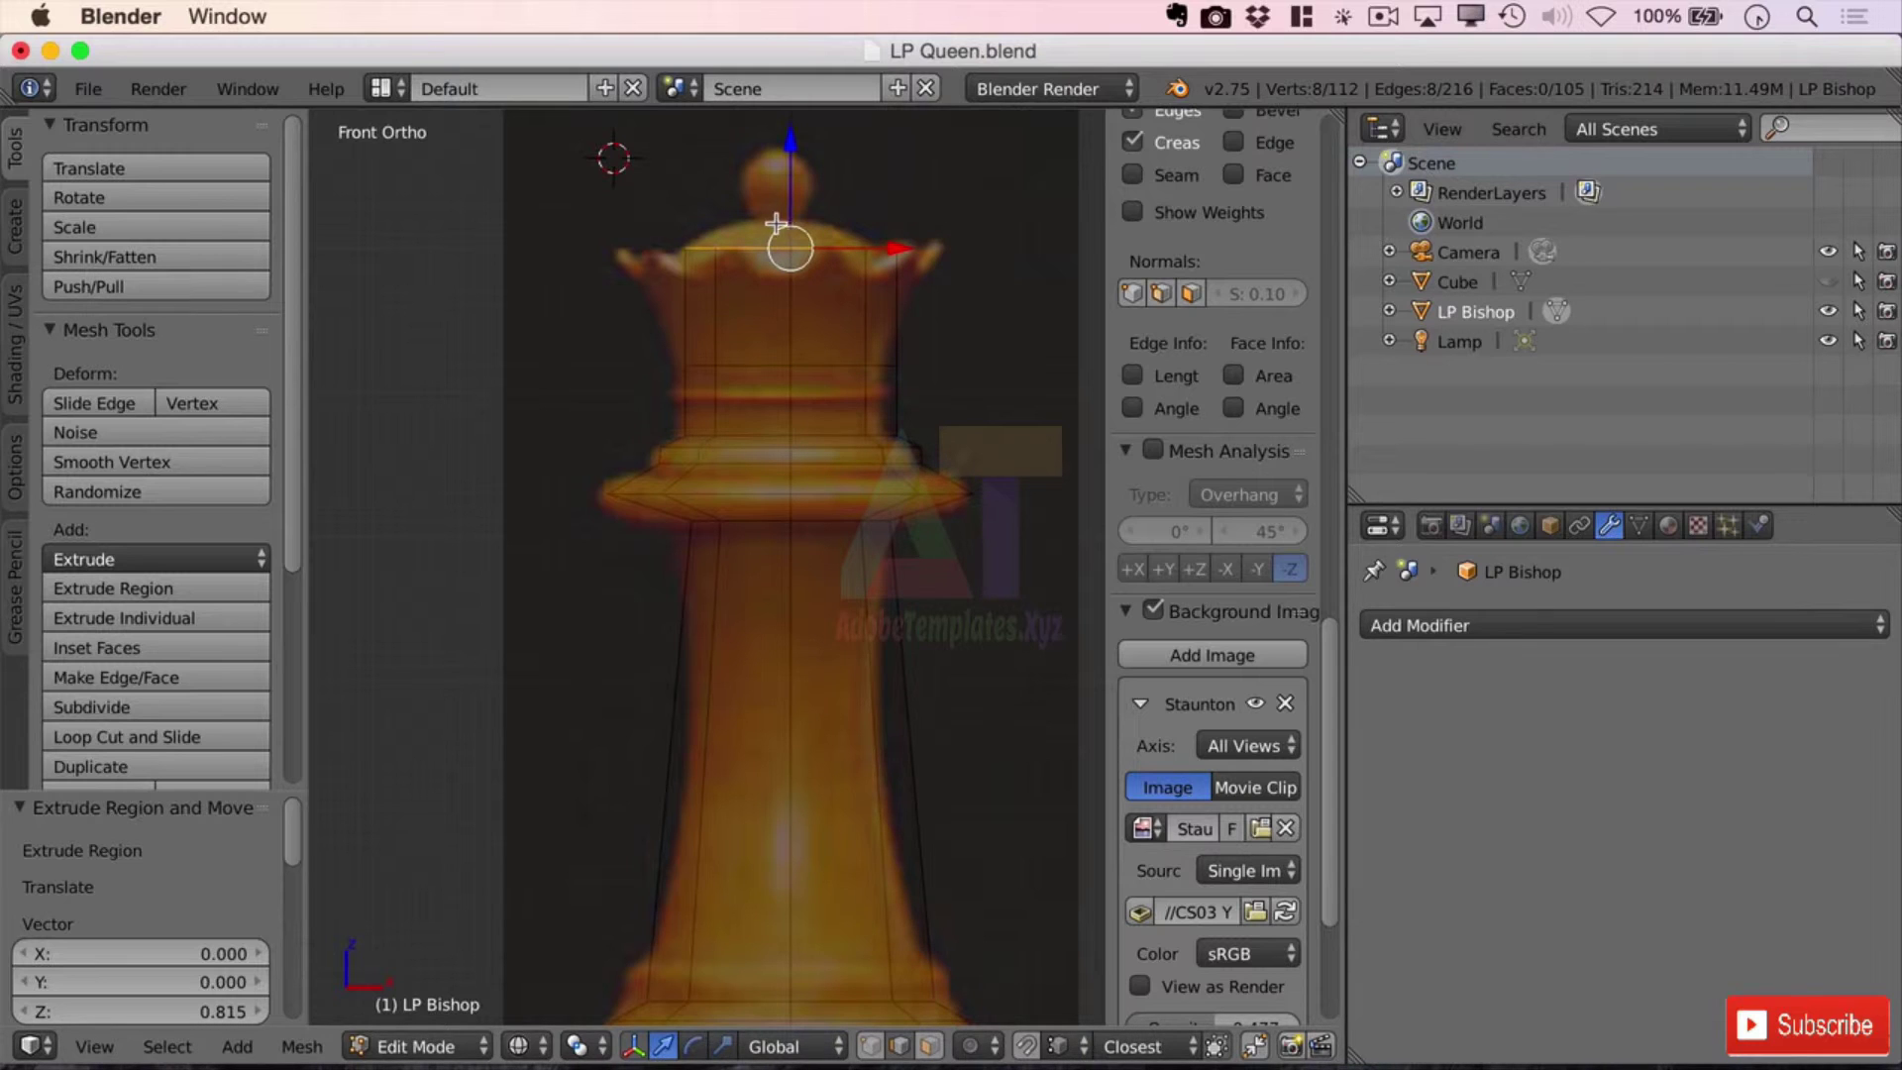
- Scale the uppermost ring outward to 1.540 to flare the crown
{"action": "key", "text": "s"}
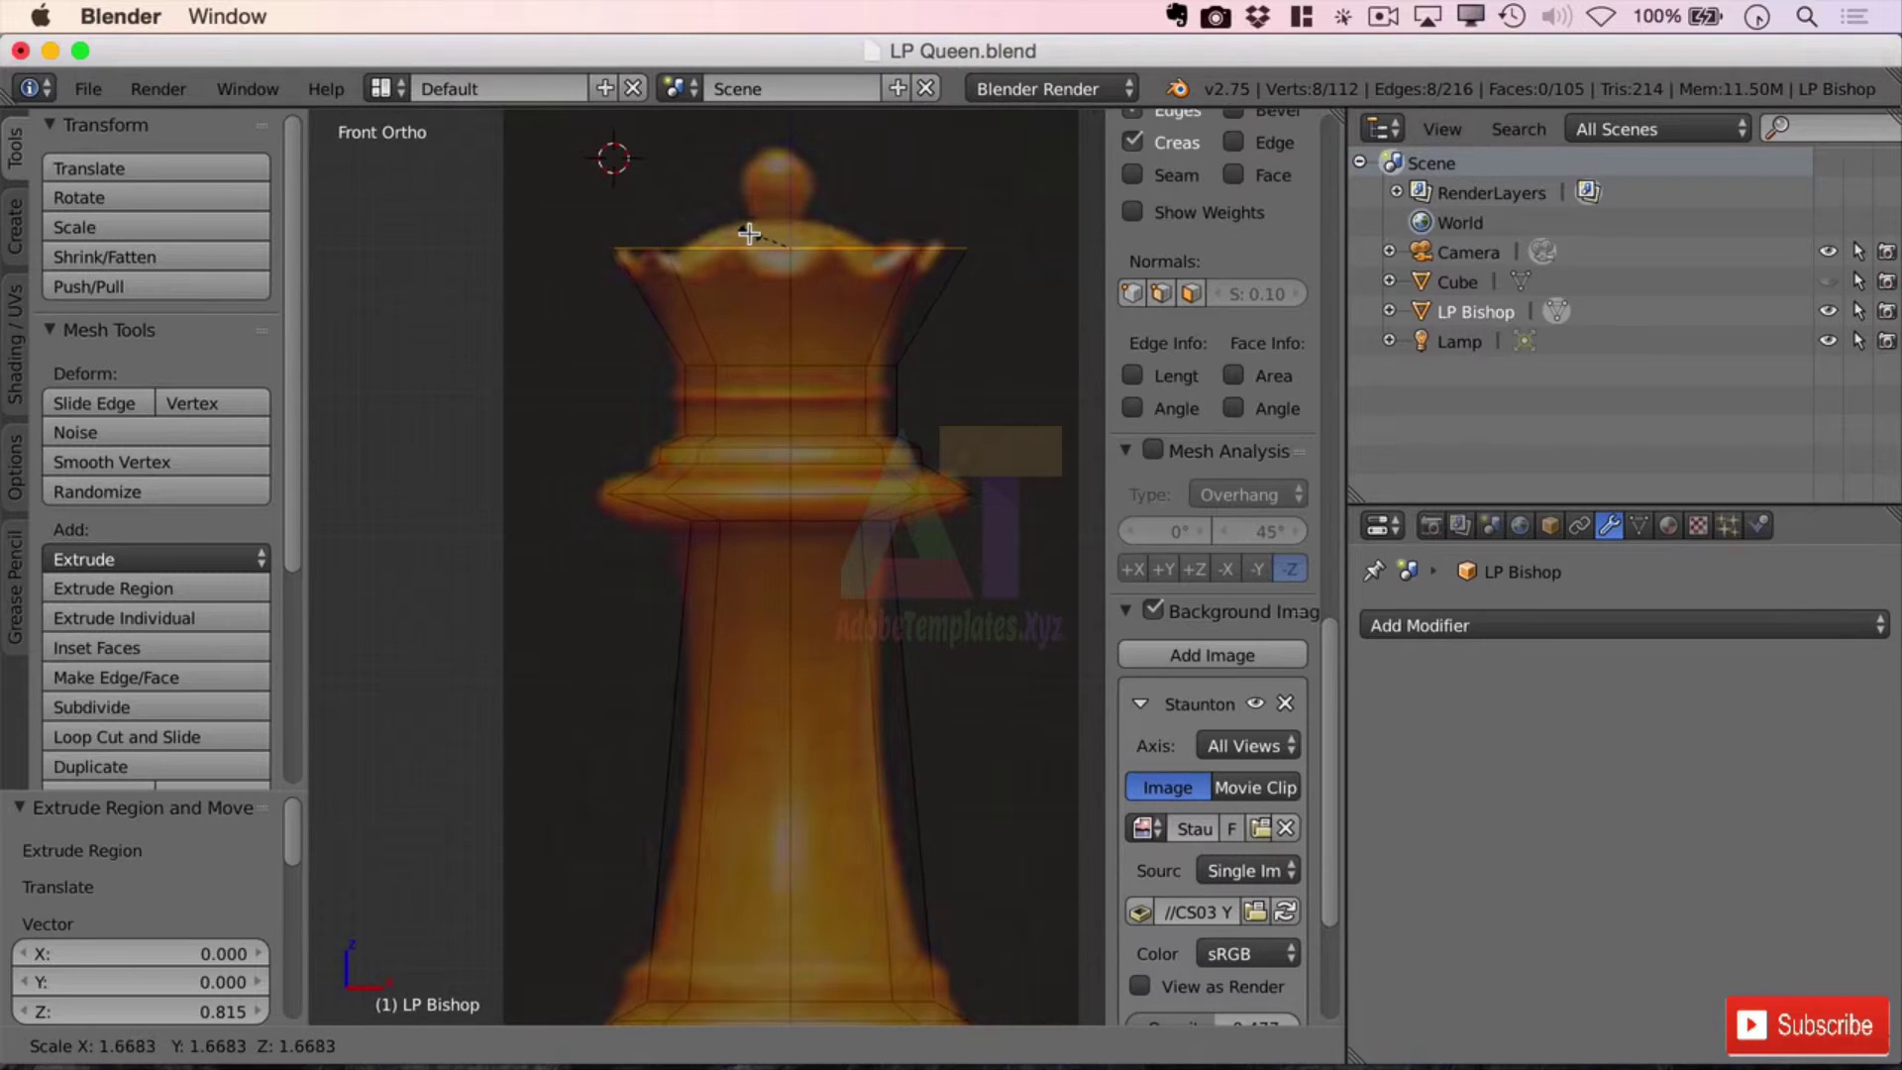
{"action": "left_click", "coordinate": [760, 236]}
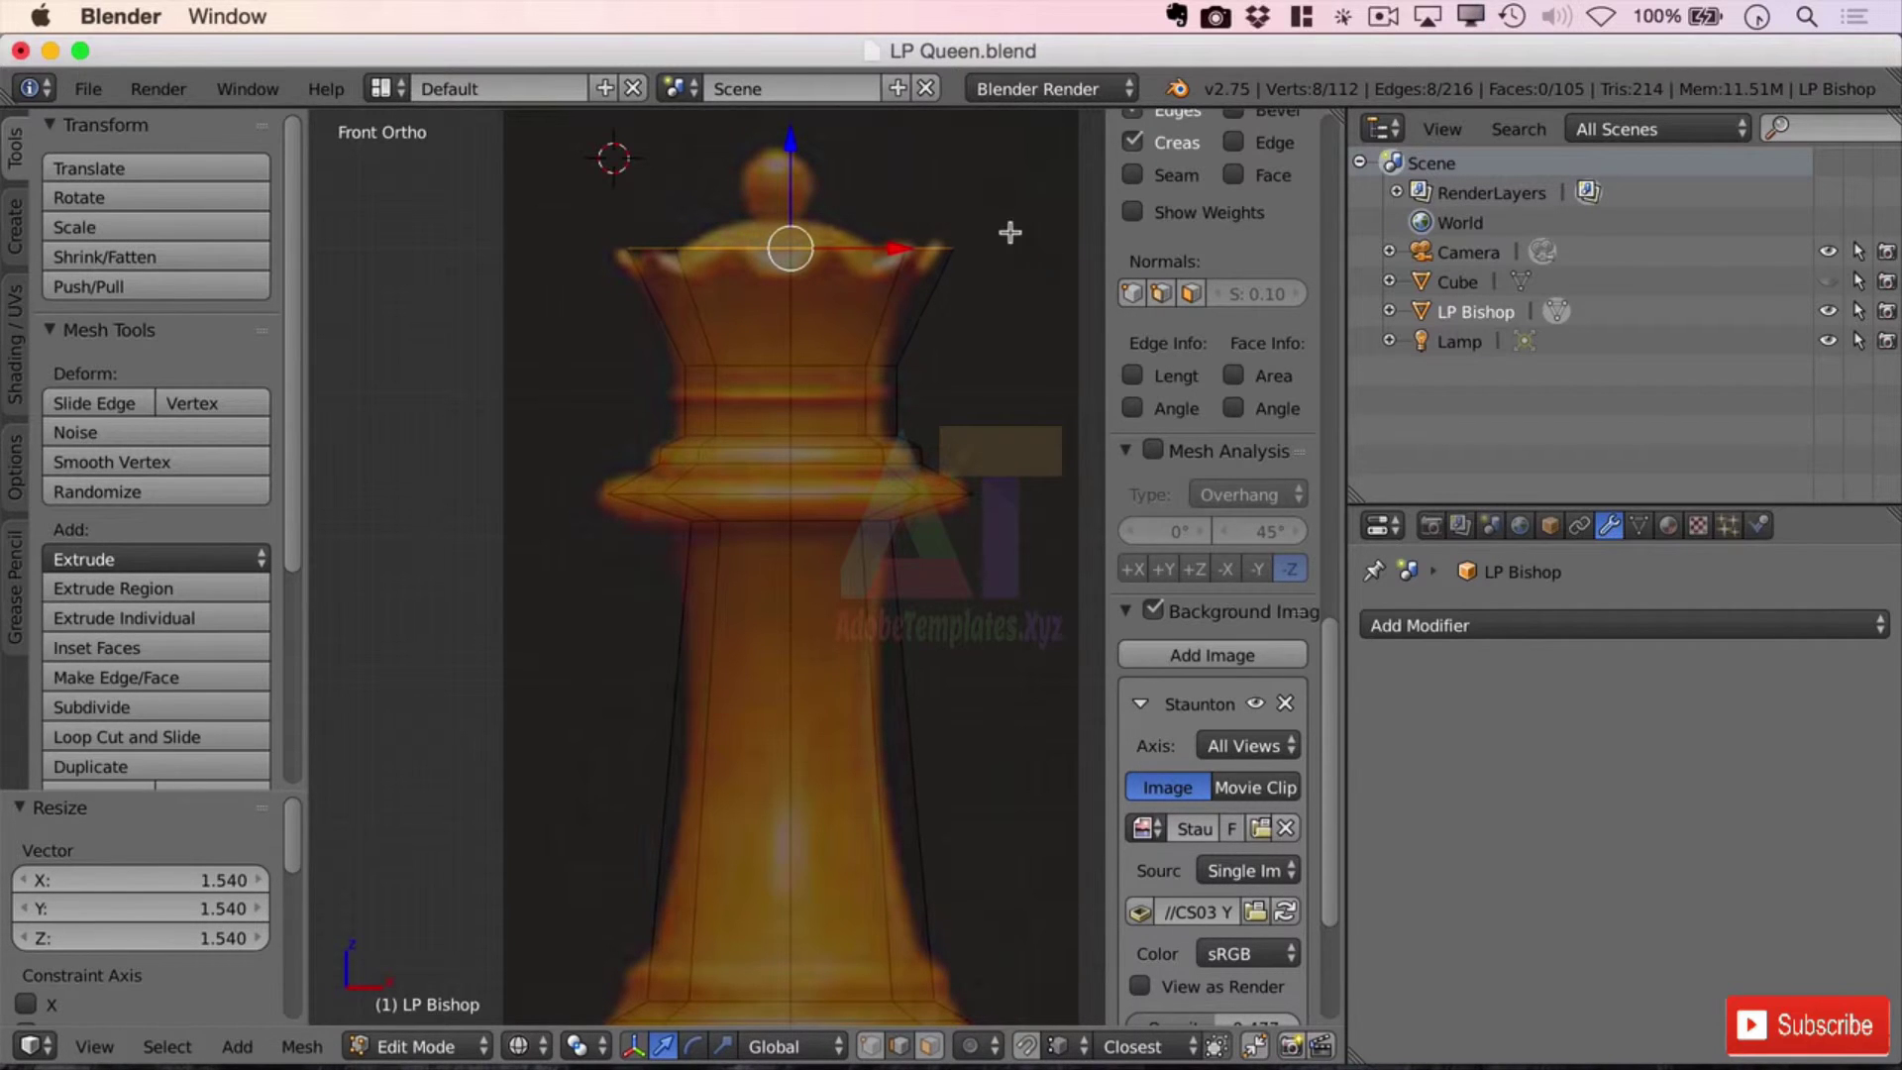
{"action": "middle_click_drag", "start_coordinate": [1017, 205], "coordinate": [963, 276]}
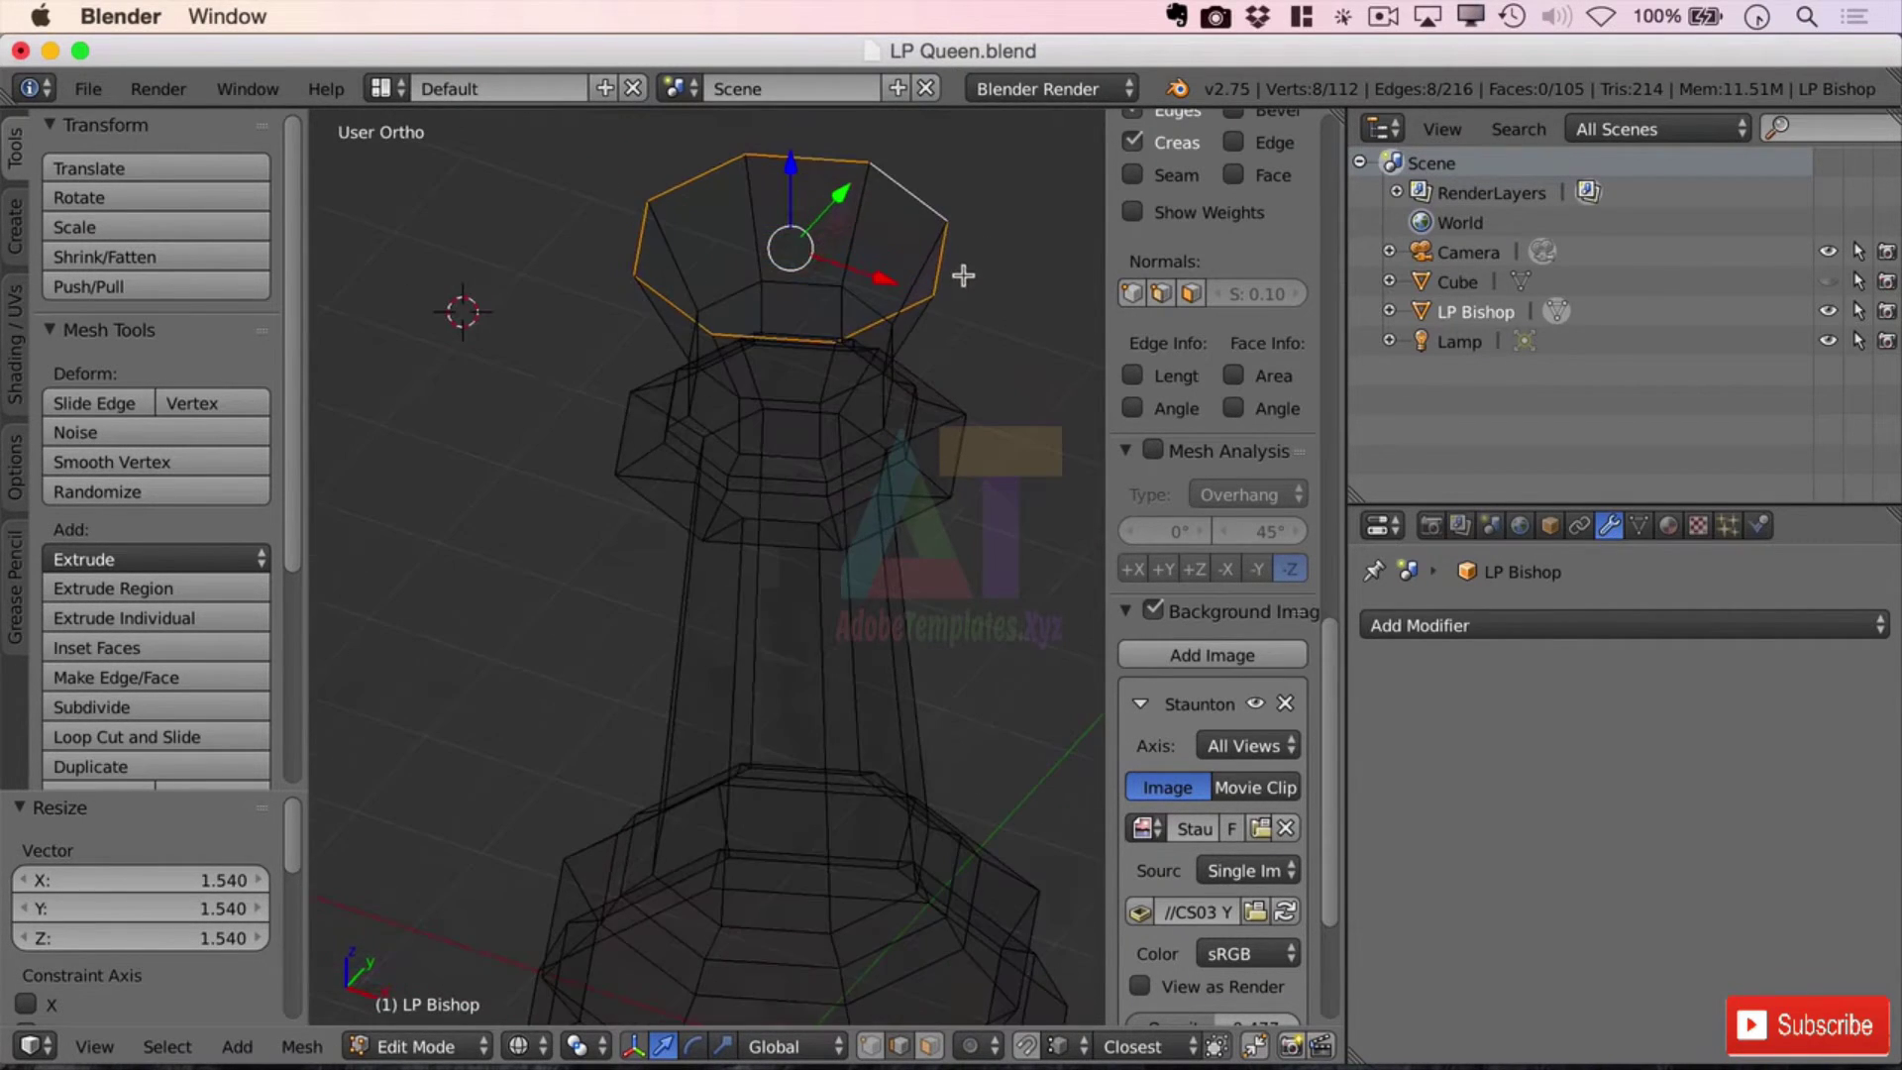
- In solid shading, cap the crown's open top with a face and inset it
{"action": "key", "text": "z"}
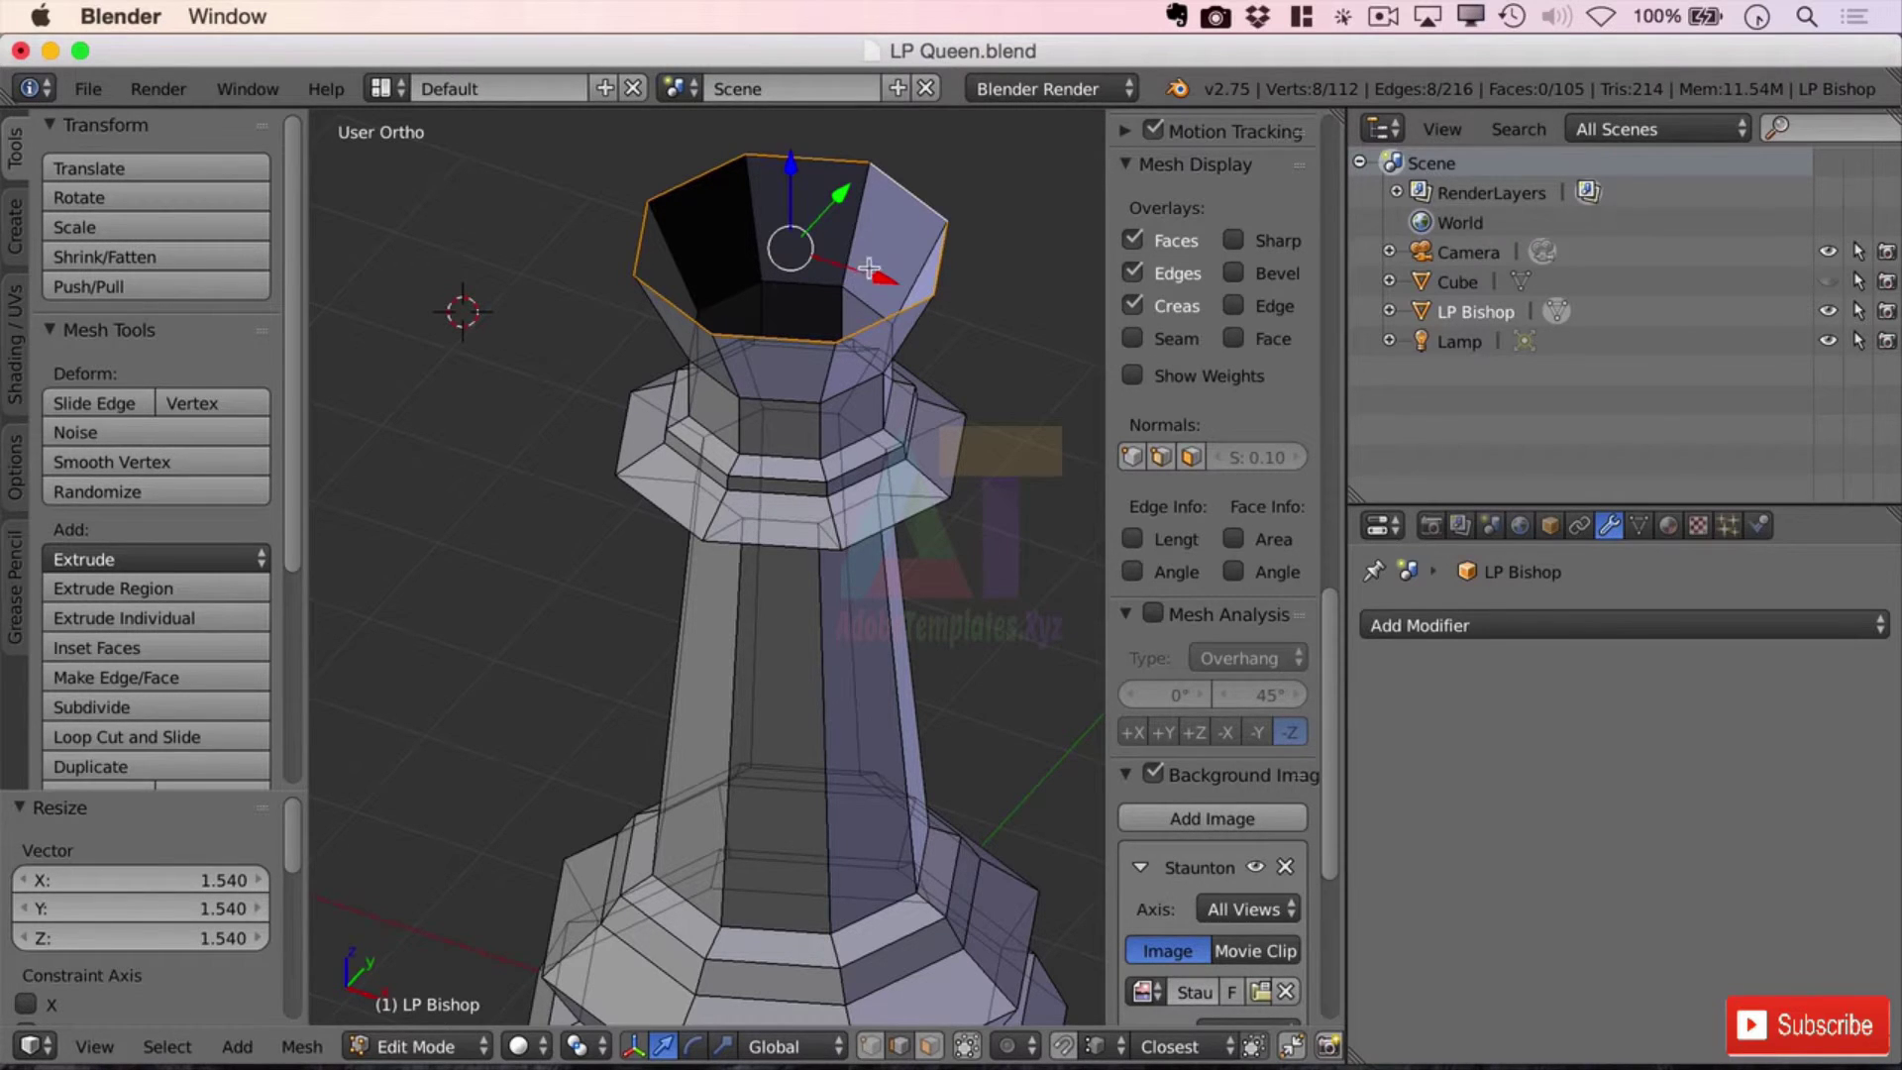
{"action": "key", "text": "f"}
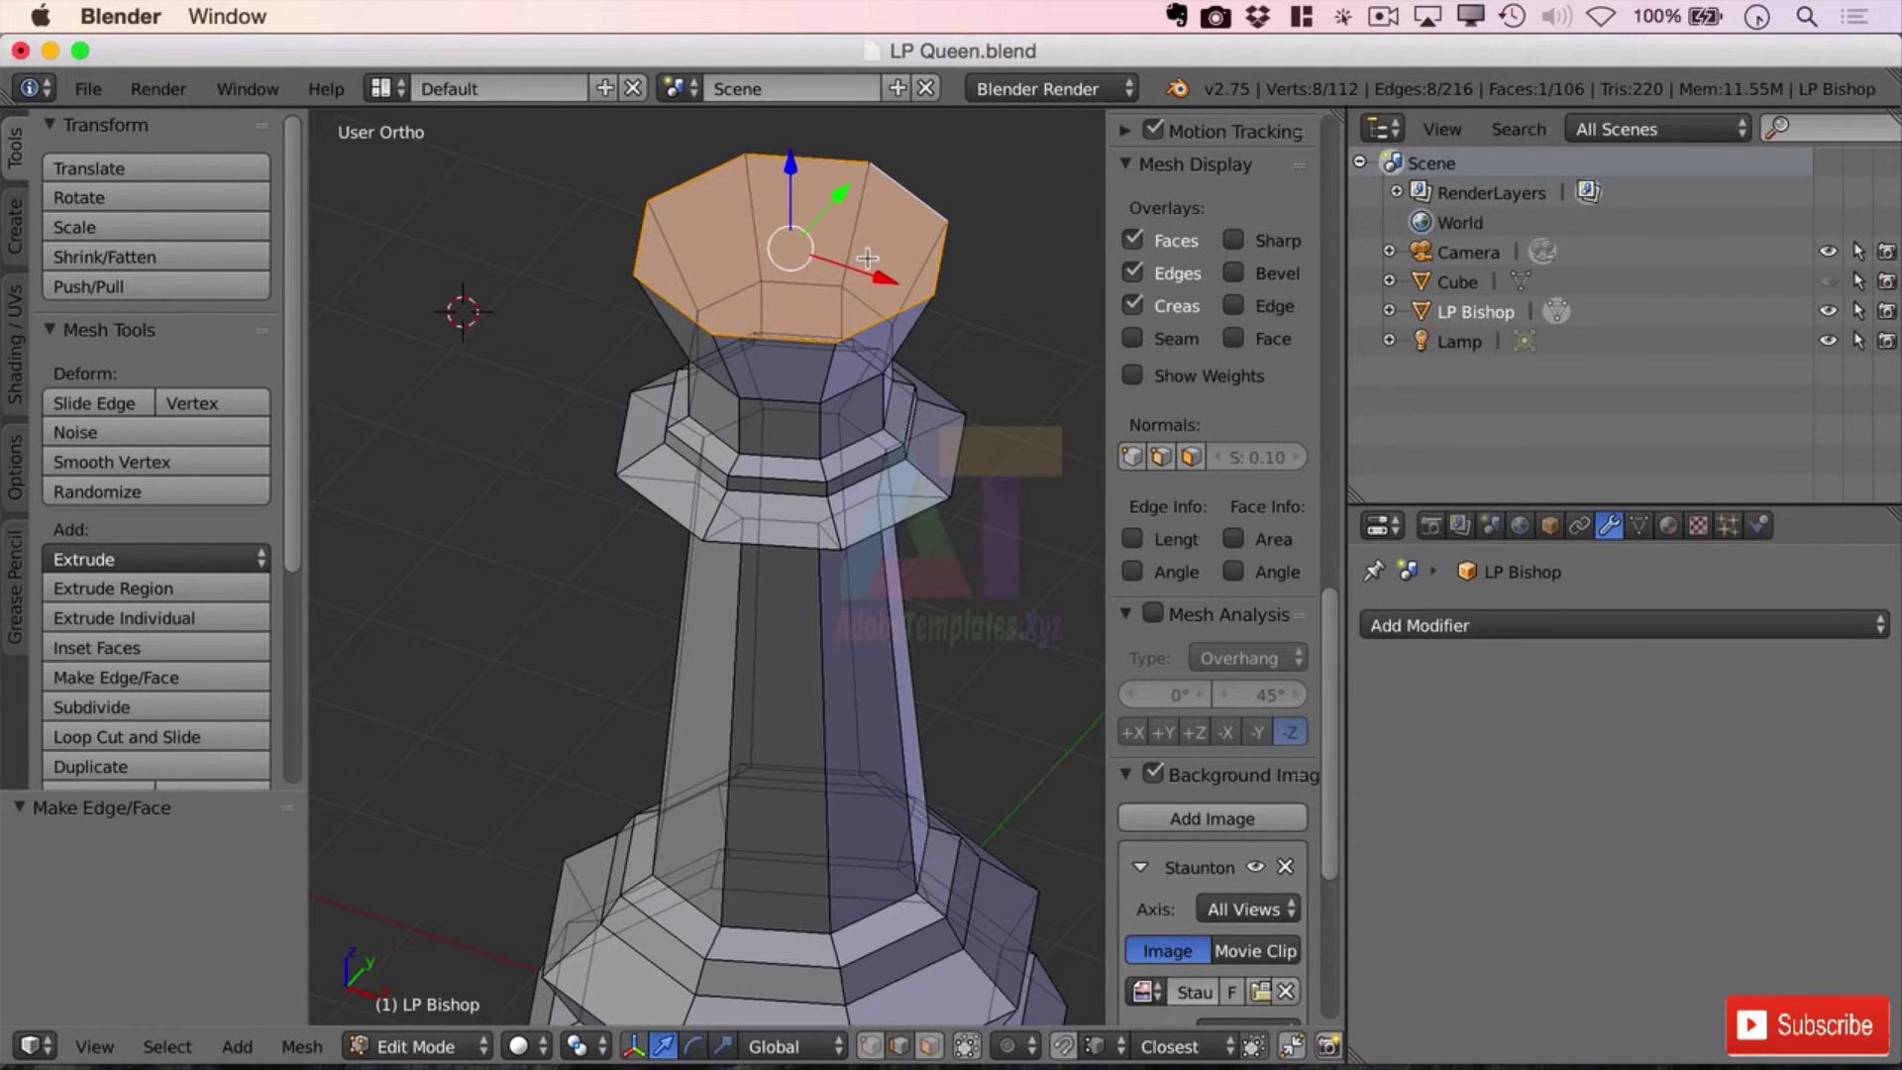
{"action": "key", "text": "i"}
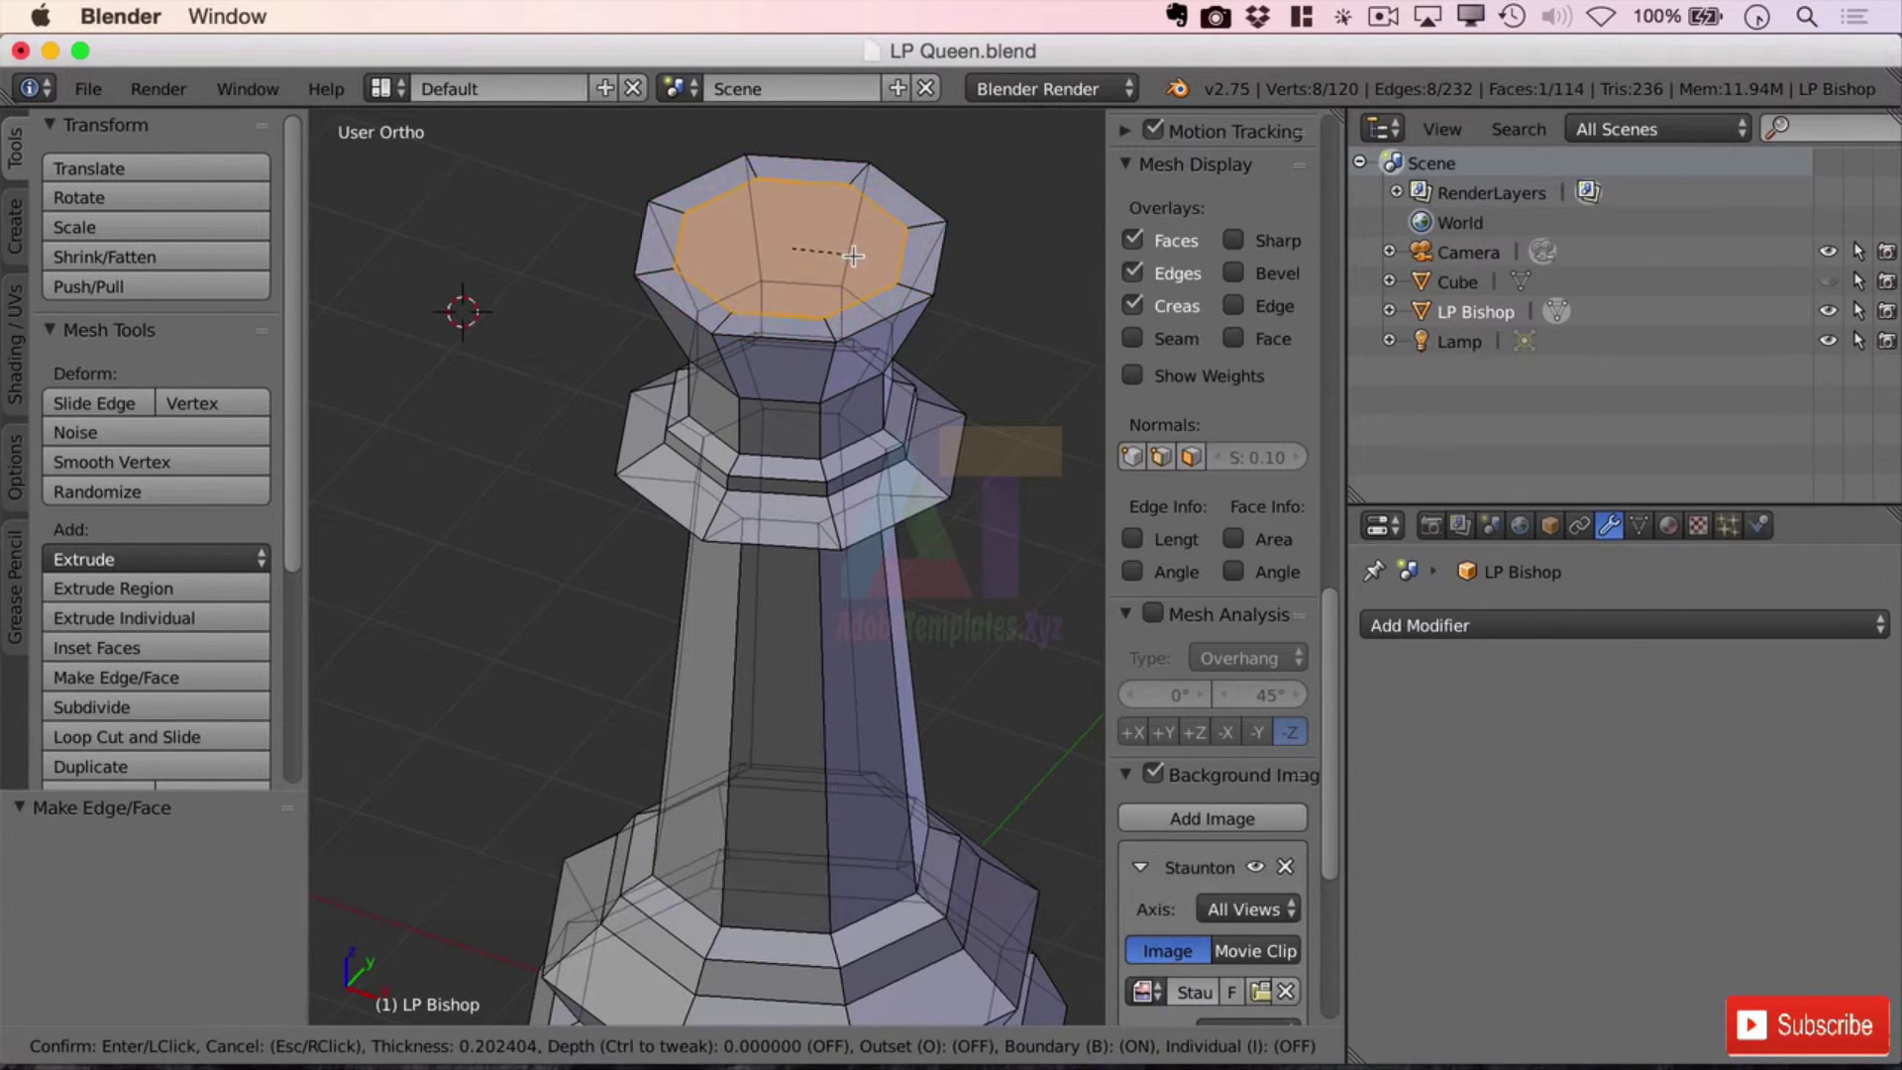
{"action": "left_click", "coordinate": [854, 255]}
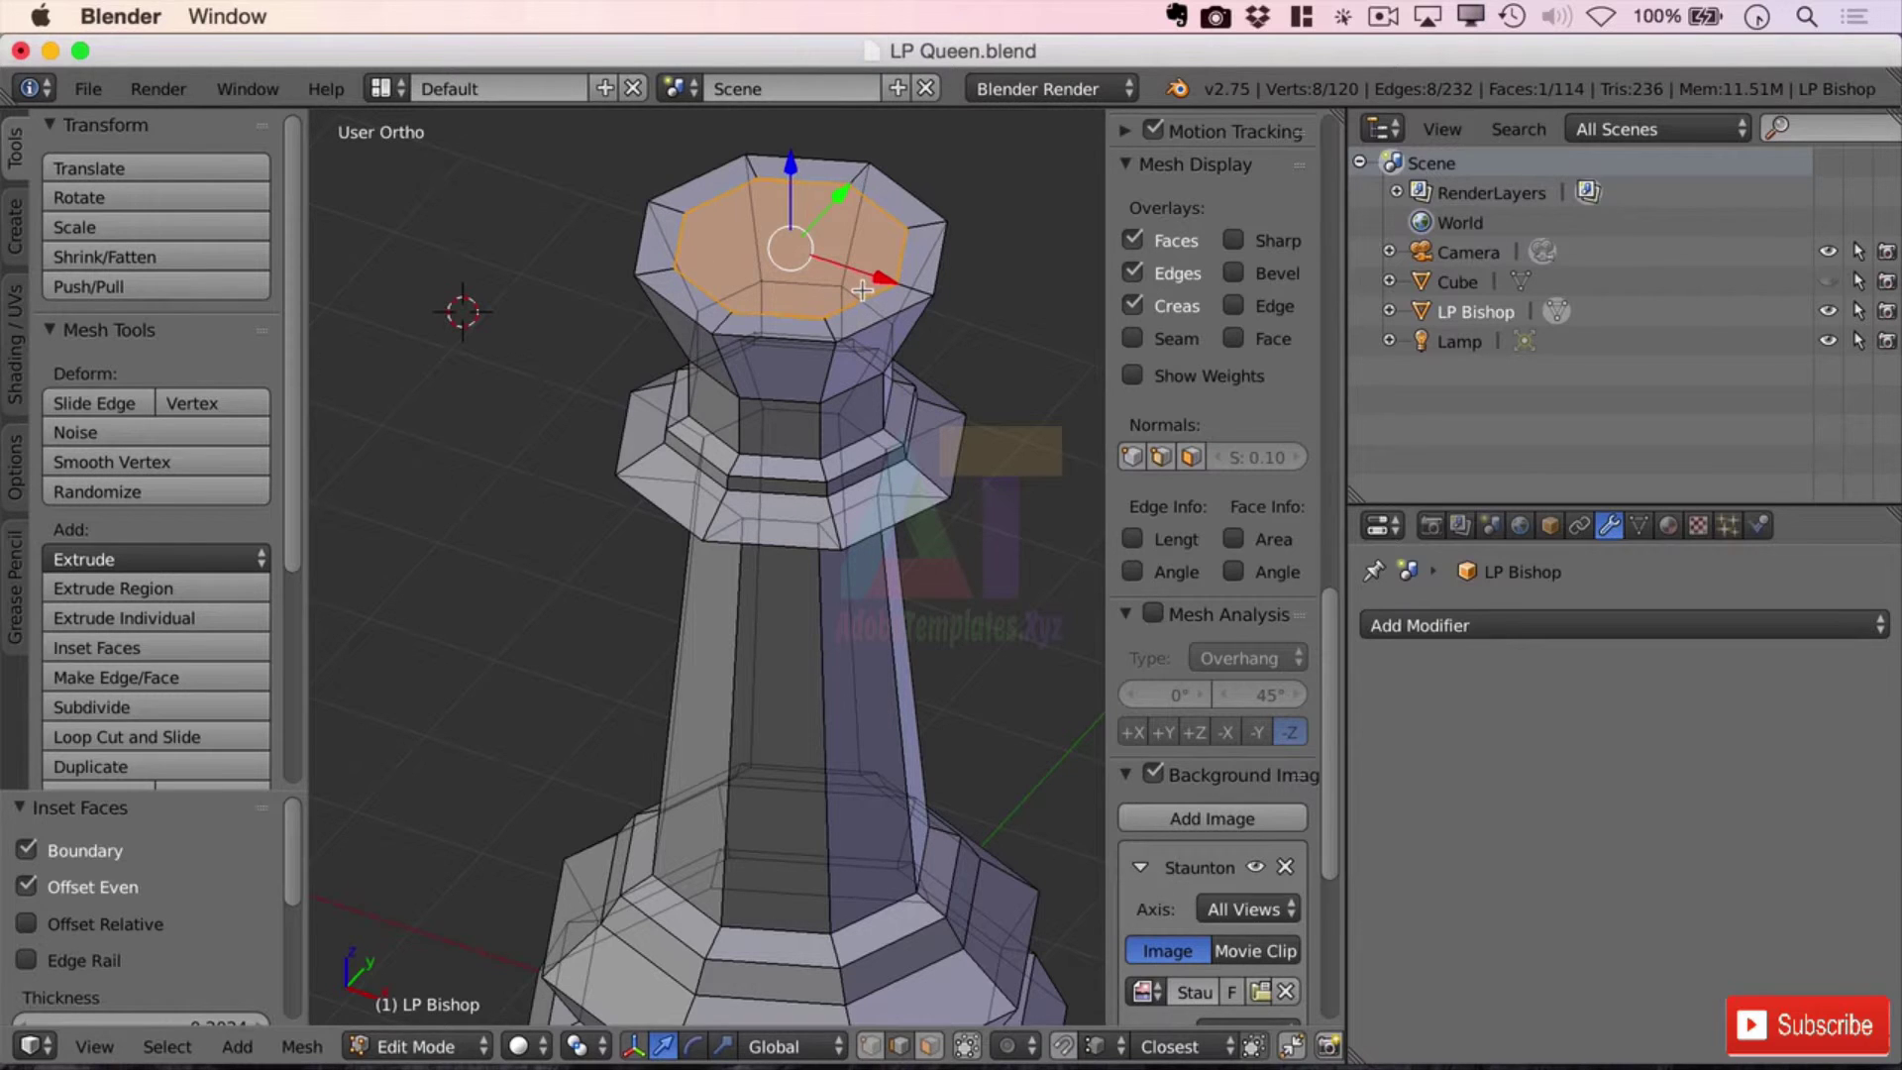
- Sink the top face 0.258, inset a small centre face, and raise it 0.891 into a tip
{"action": "key", "text": "e"}
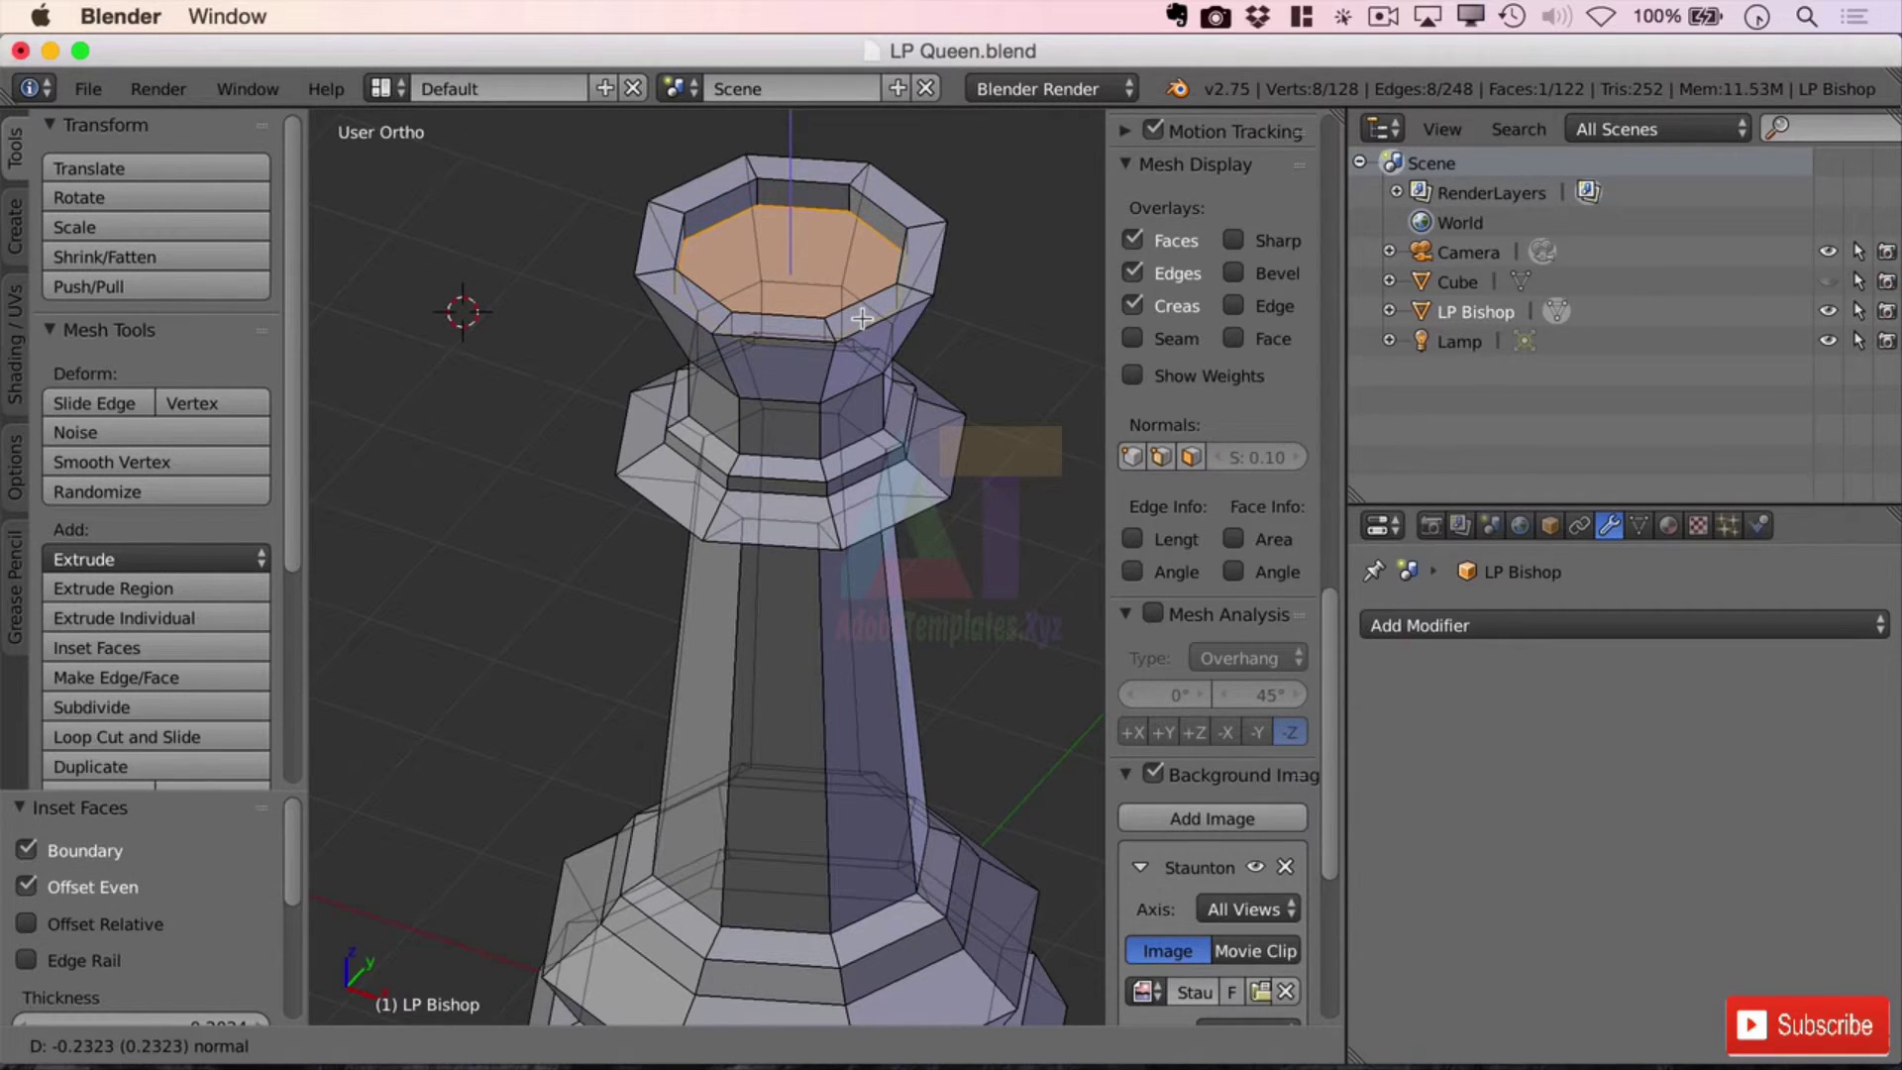
{"action": "left_click", "coordinate": [863, 320]}
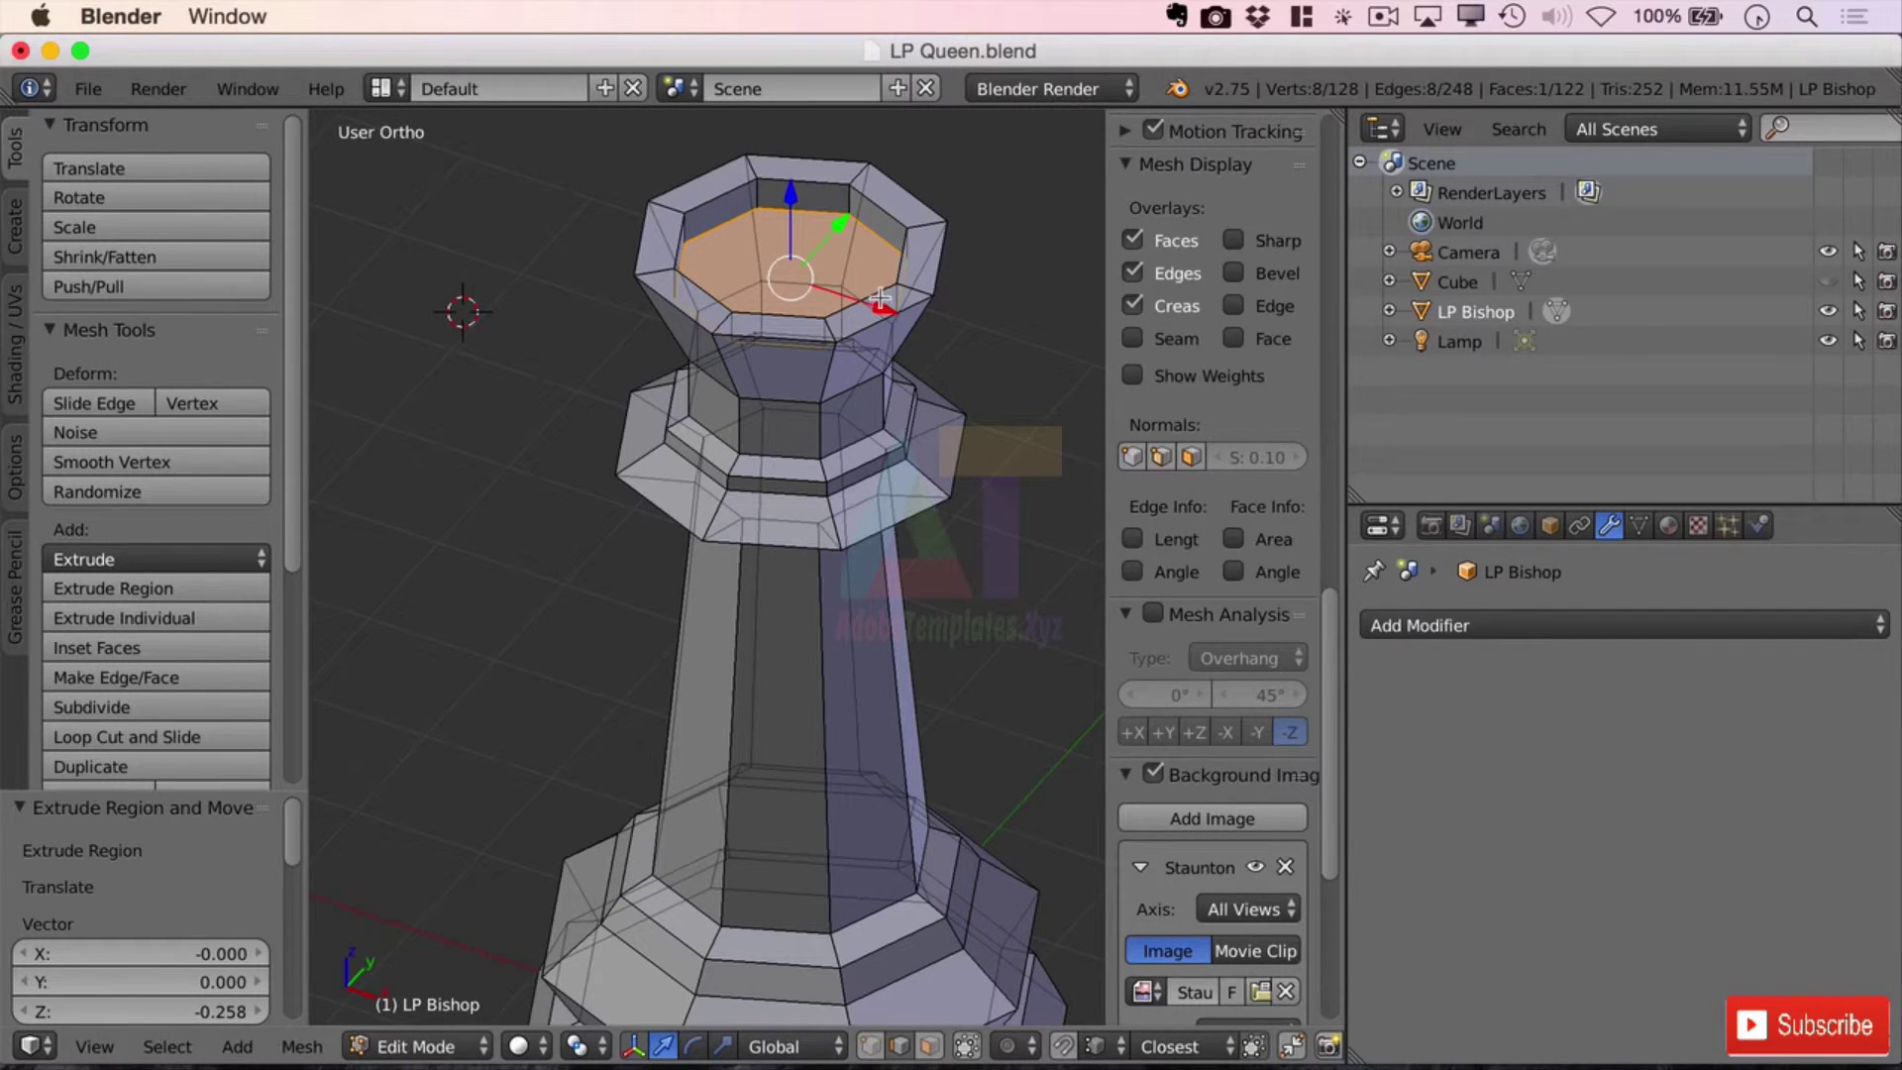
{"action": "key", "text": "i"}
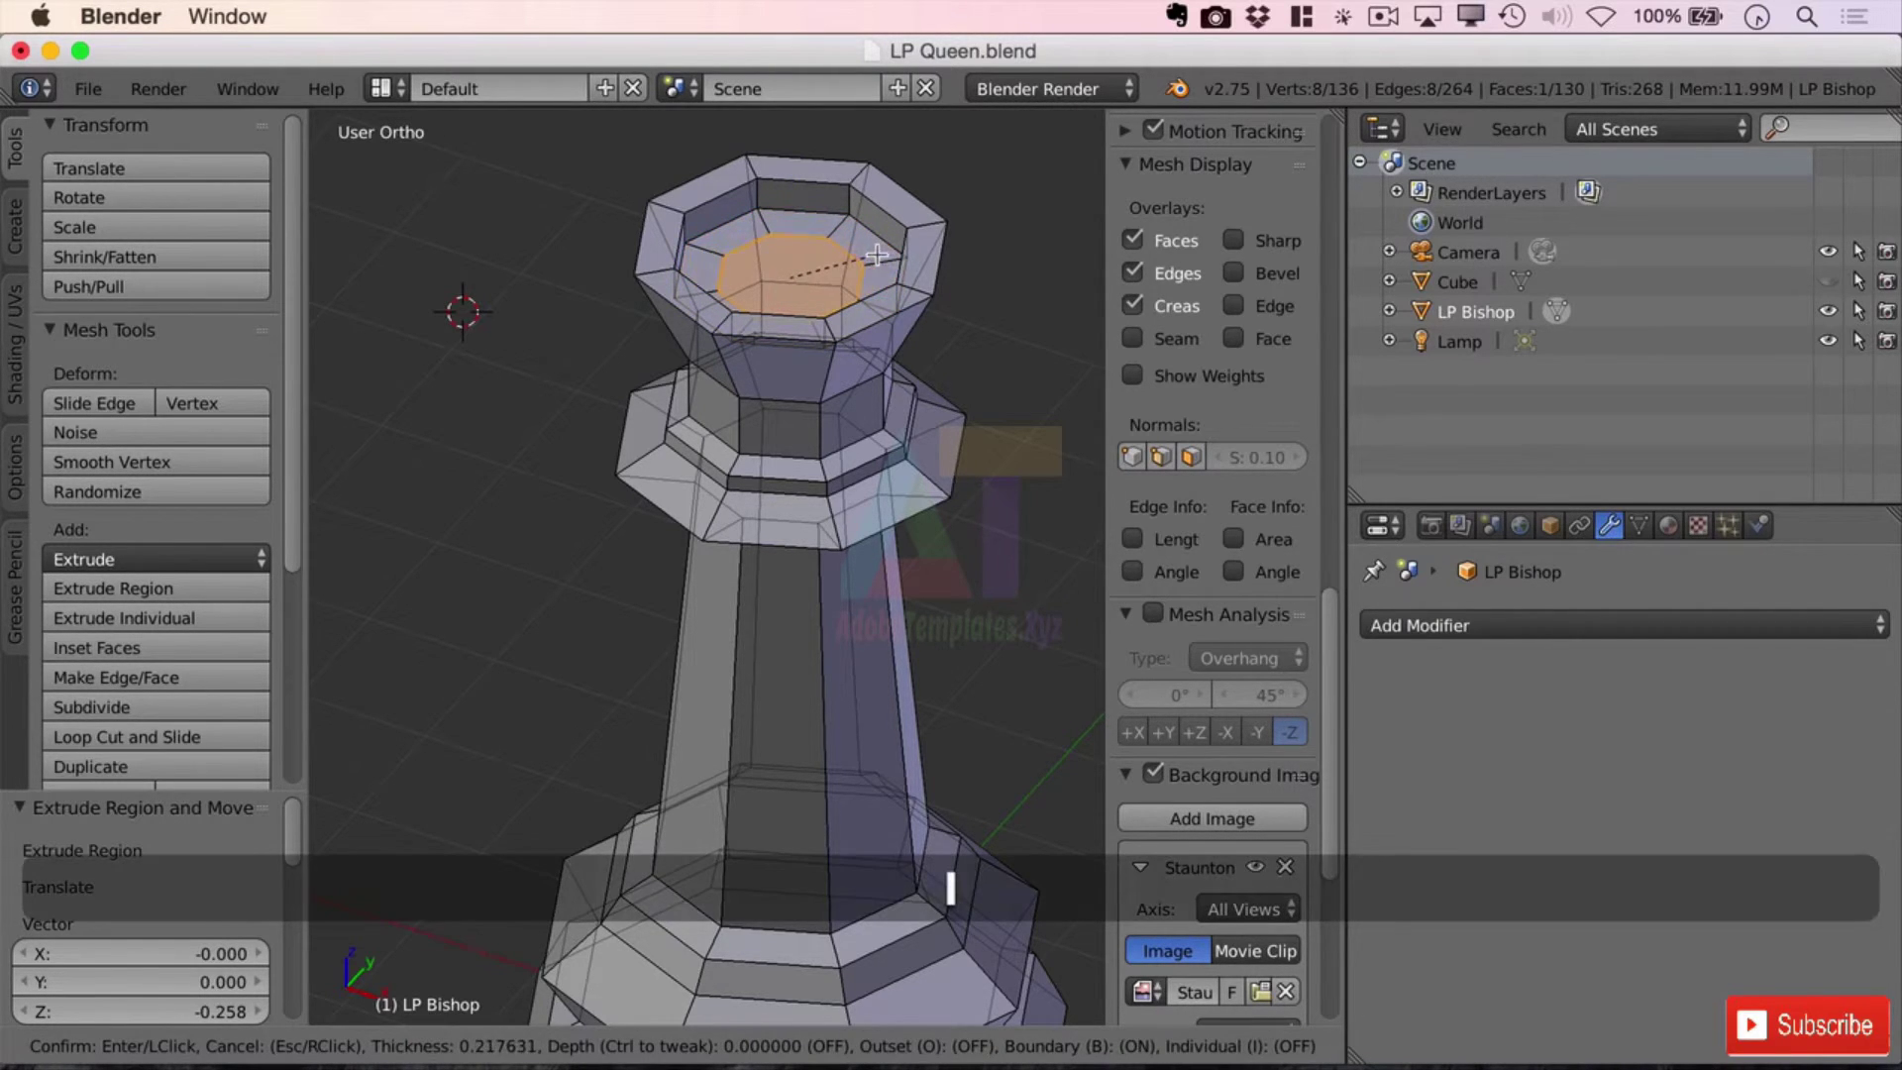
{"action": "left_click", "coordinate": [848, 260]}
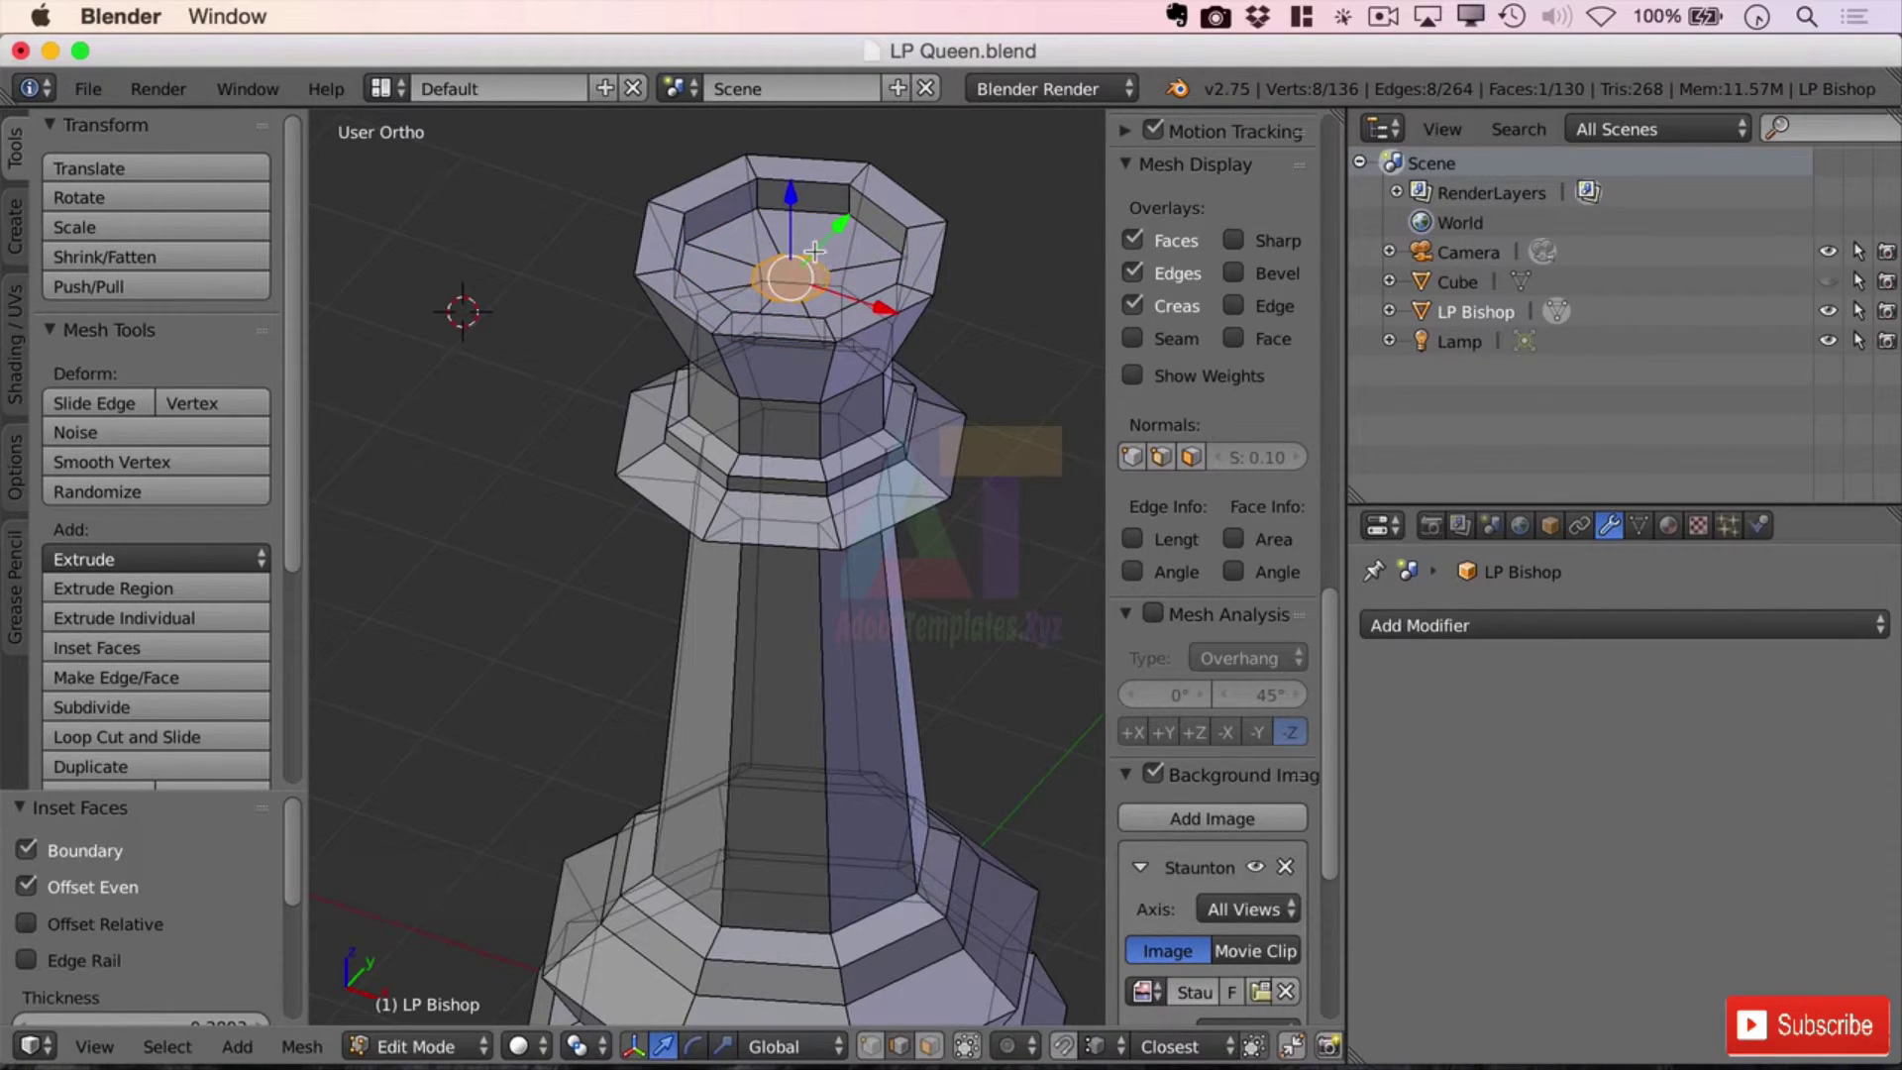
{"action": "left_click_drag", "start_coordinate": [795, 196], "coordinate": [850, 109]}
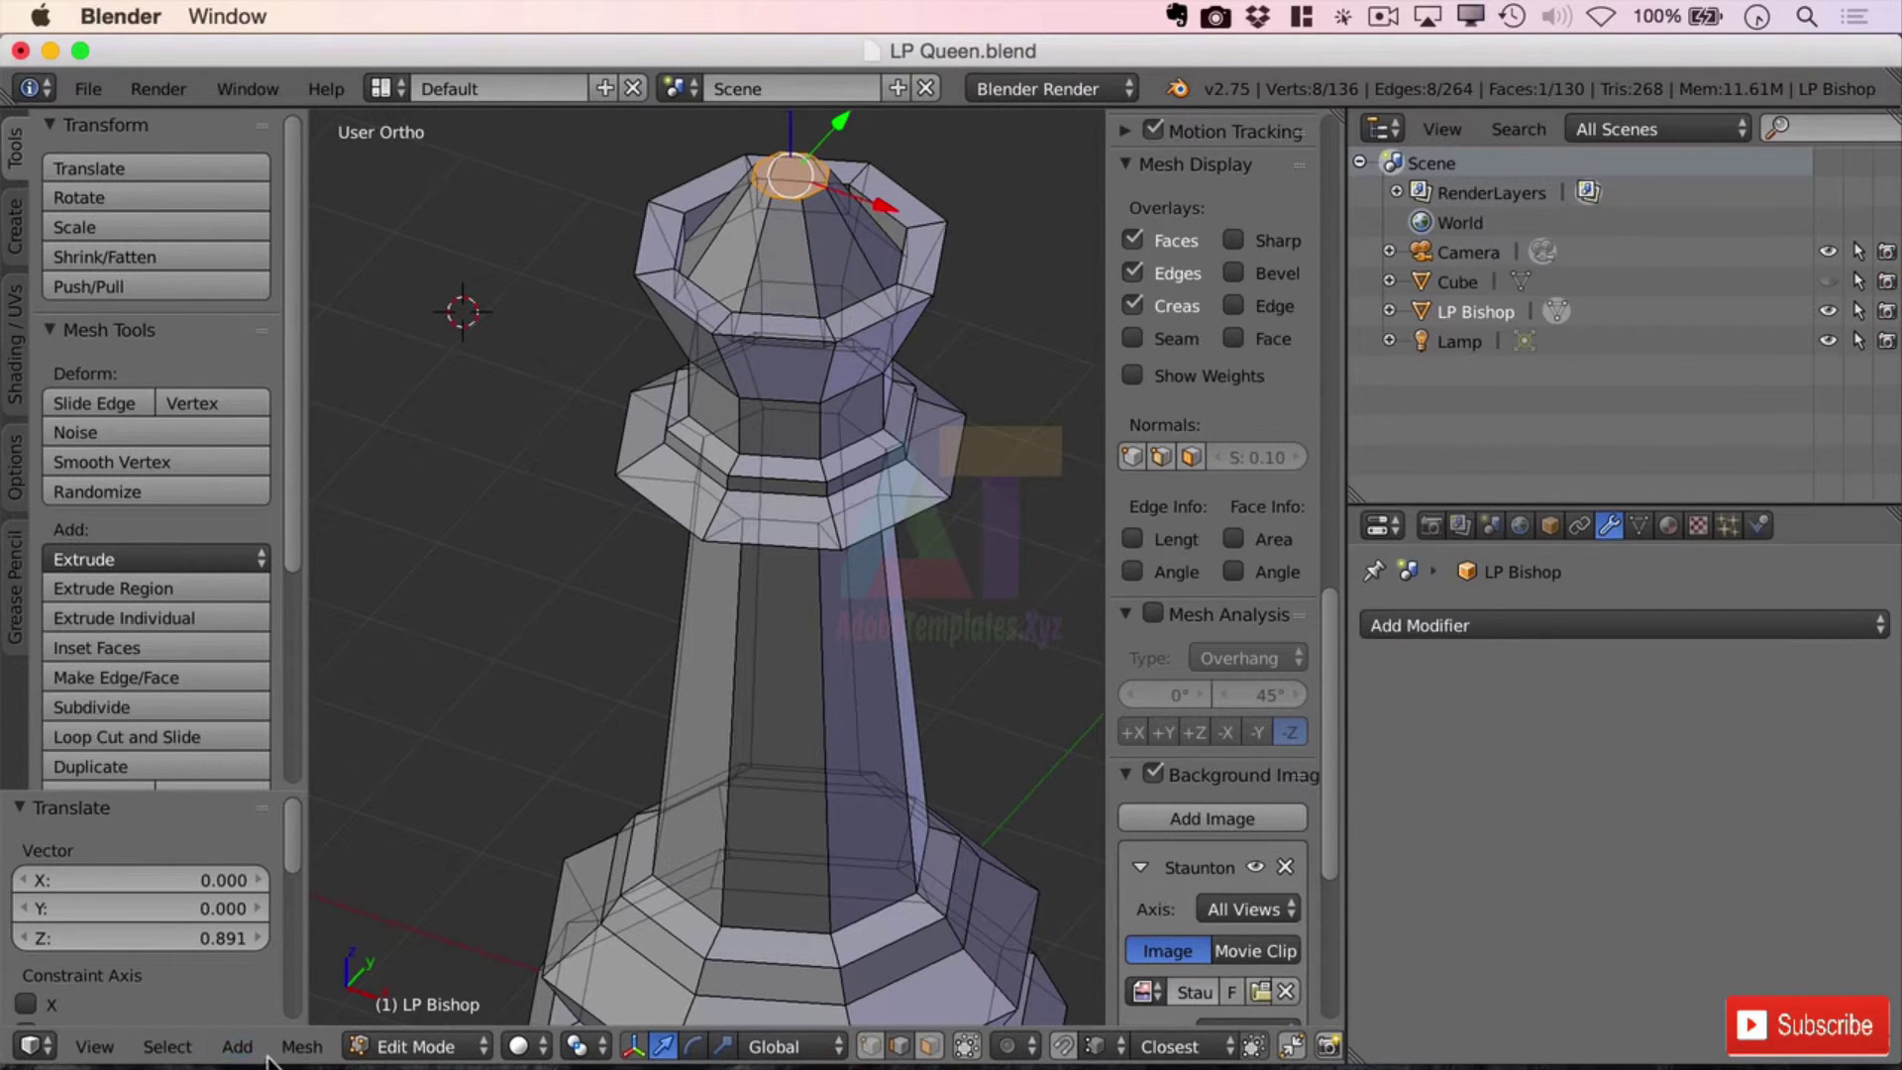
- In front view, lower the eight crown-tip vertices 0.444 along Z
{"action": "left_click", "coordinate": [95, 1047]}
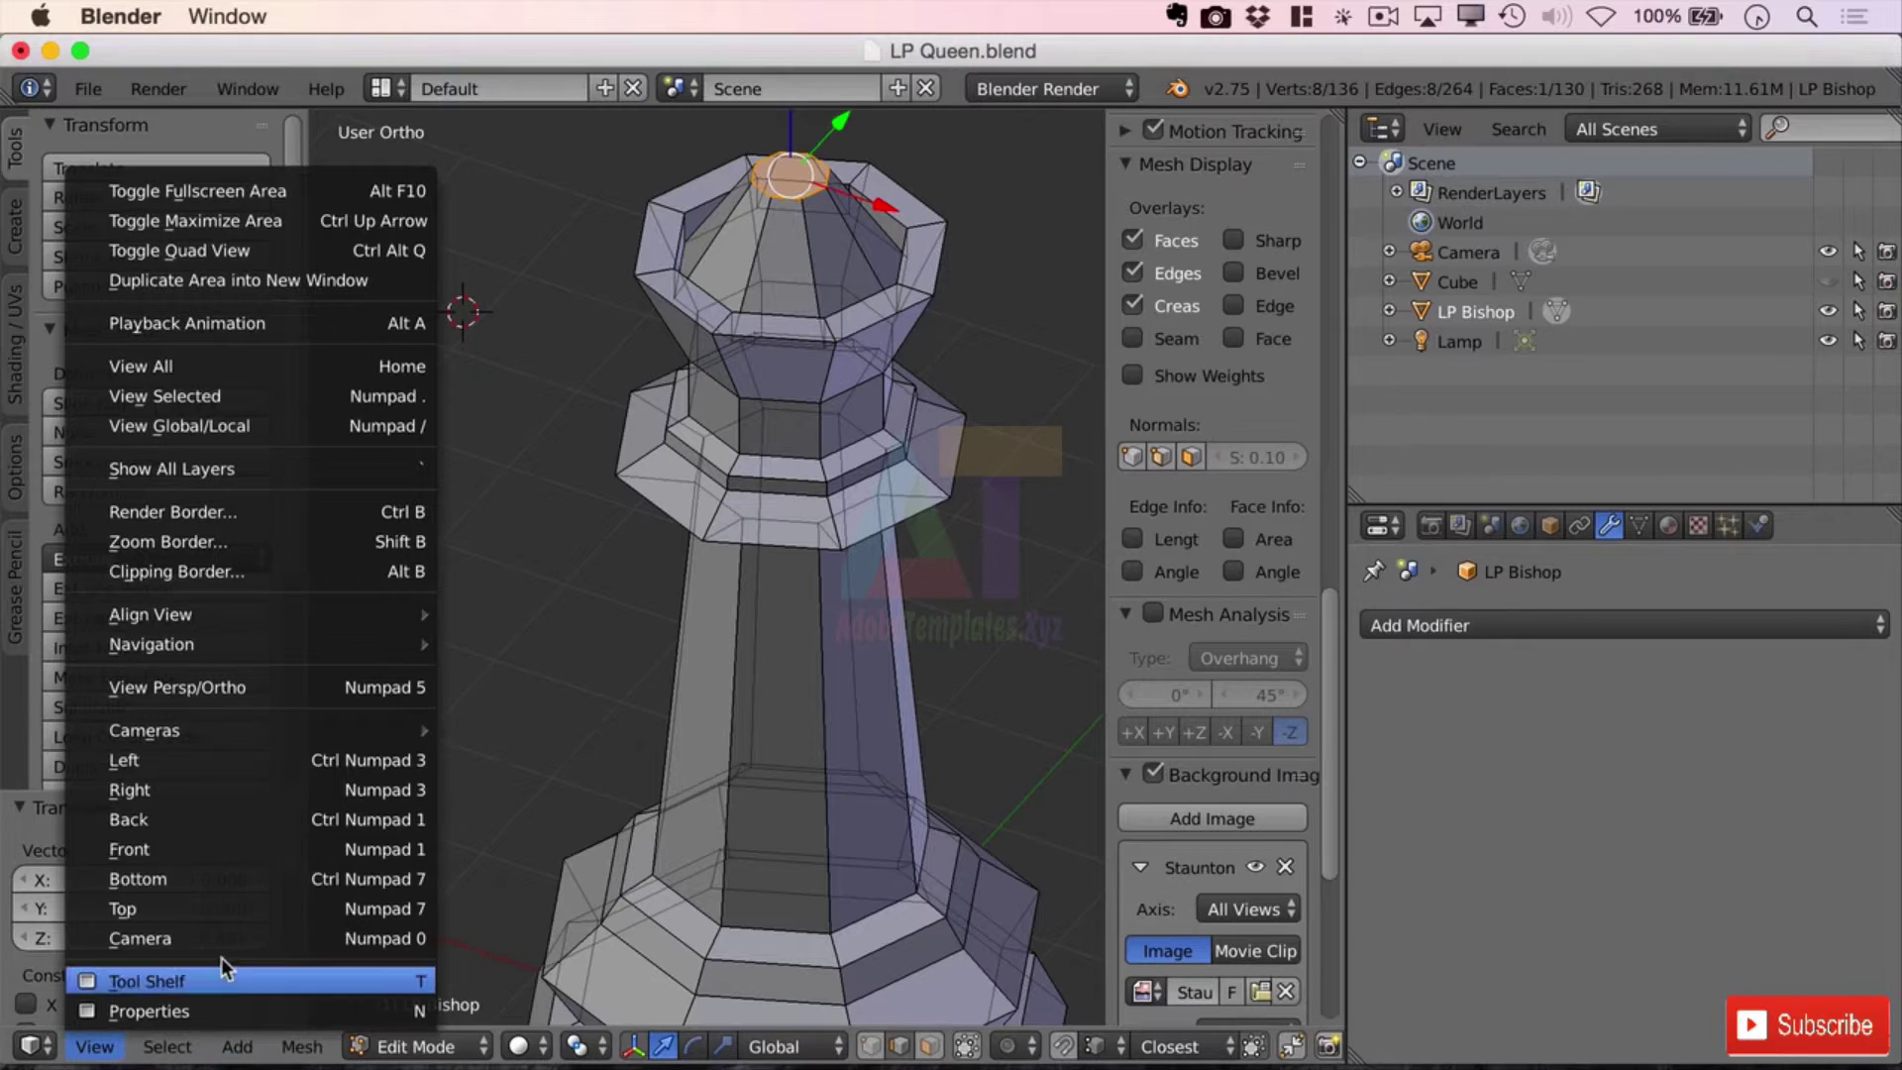
{"action": "left_click", "coordinate": [307, 850]}
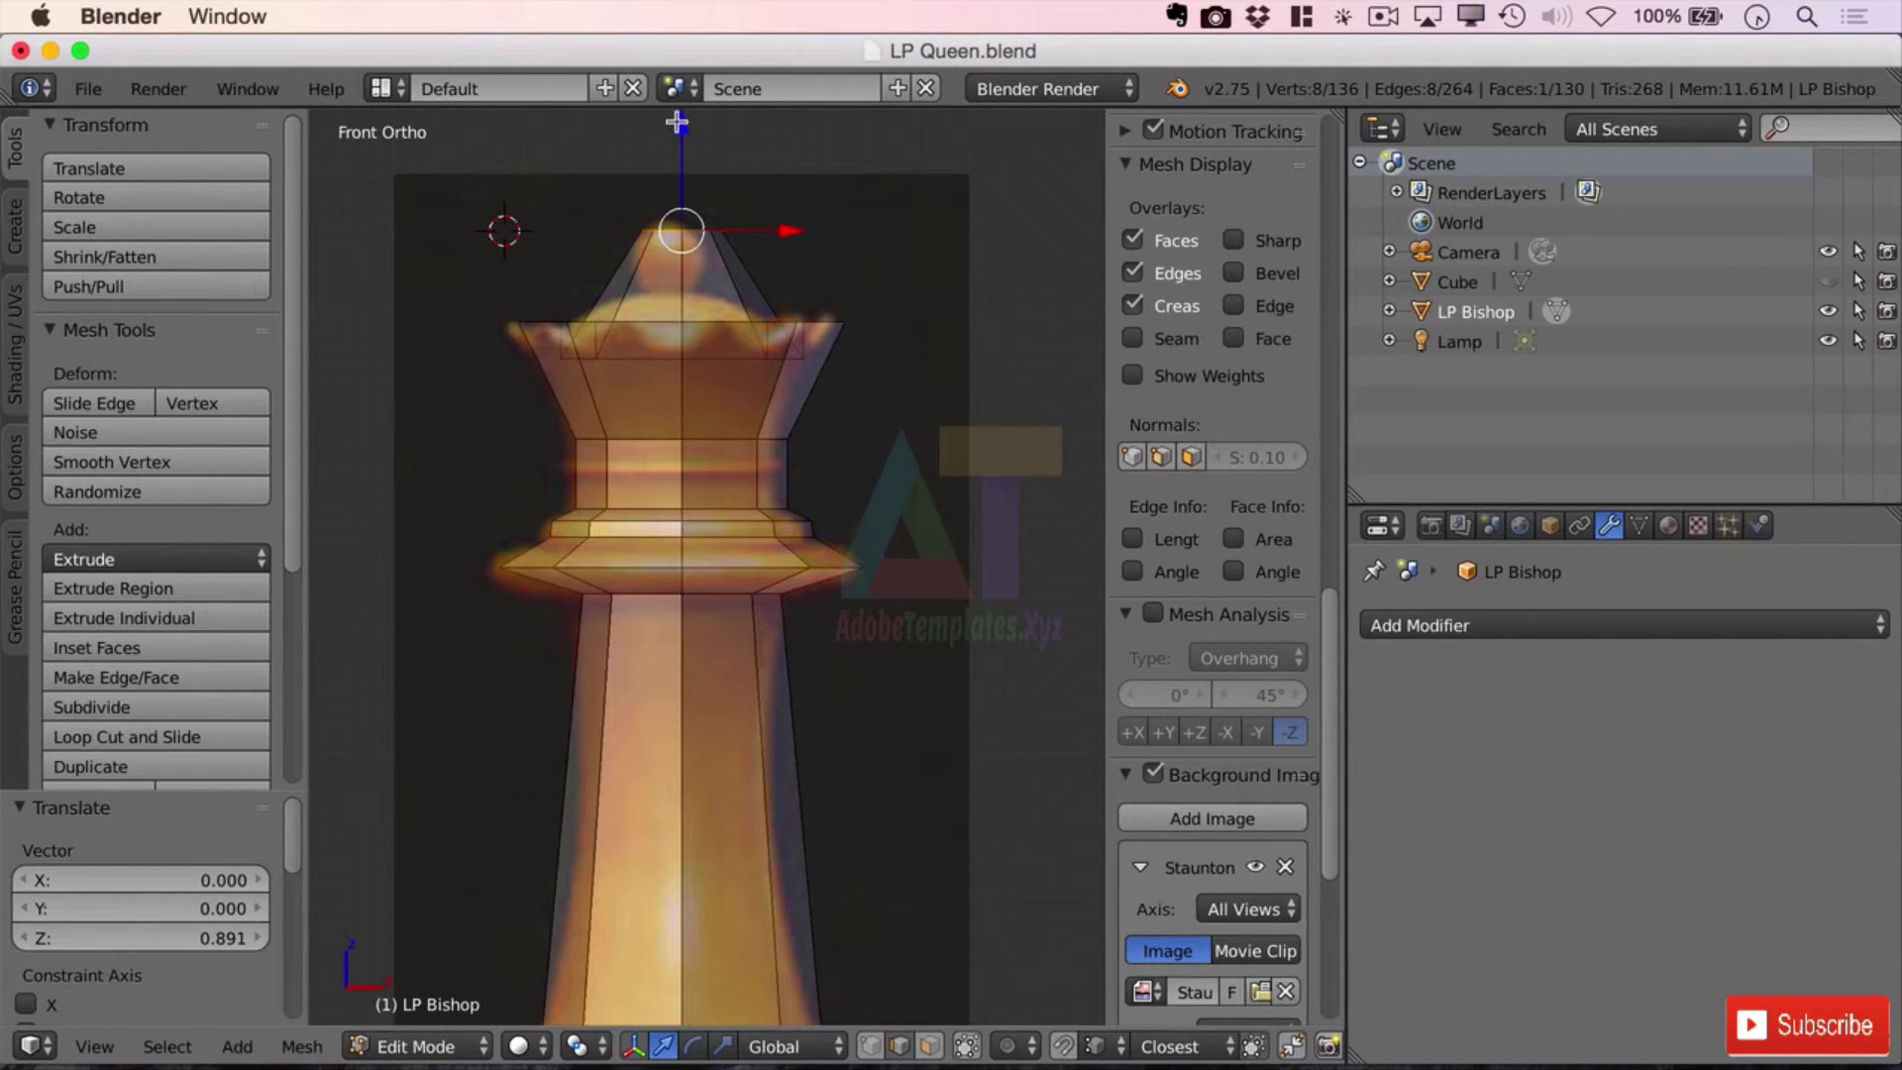
{"action": "left_click_drag", "start_coordinate": [680, 121], "coordinate": [684, 185]}
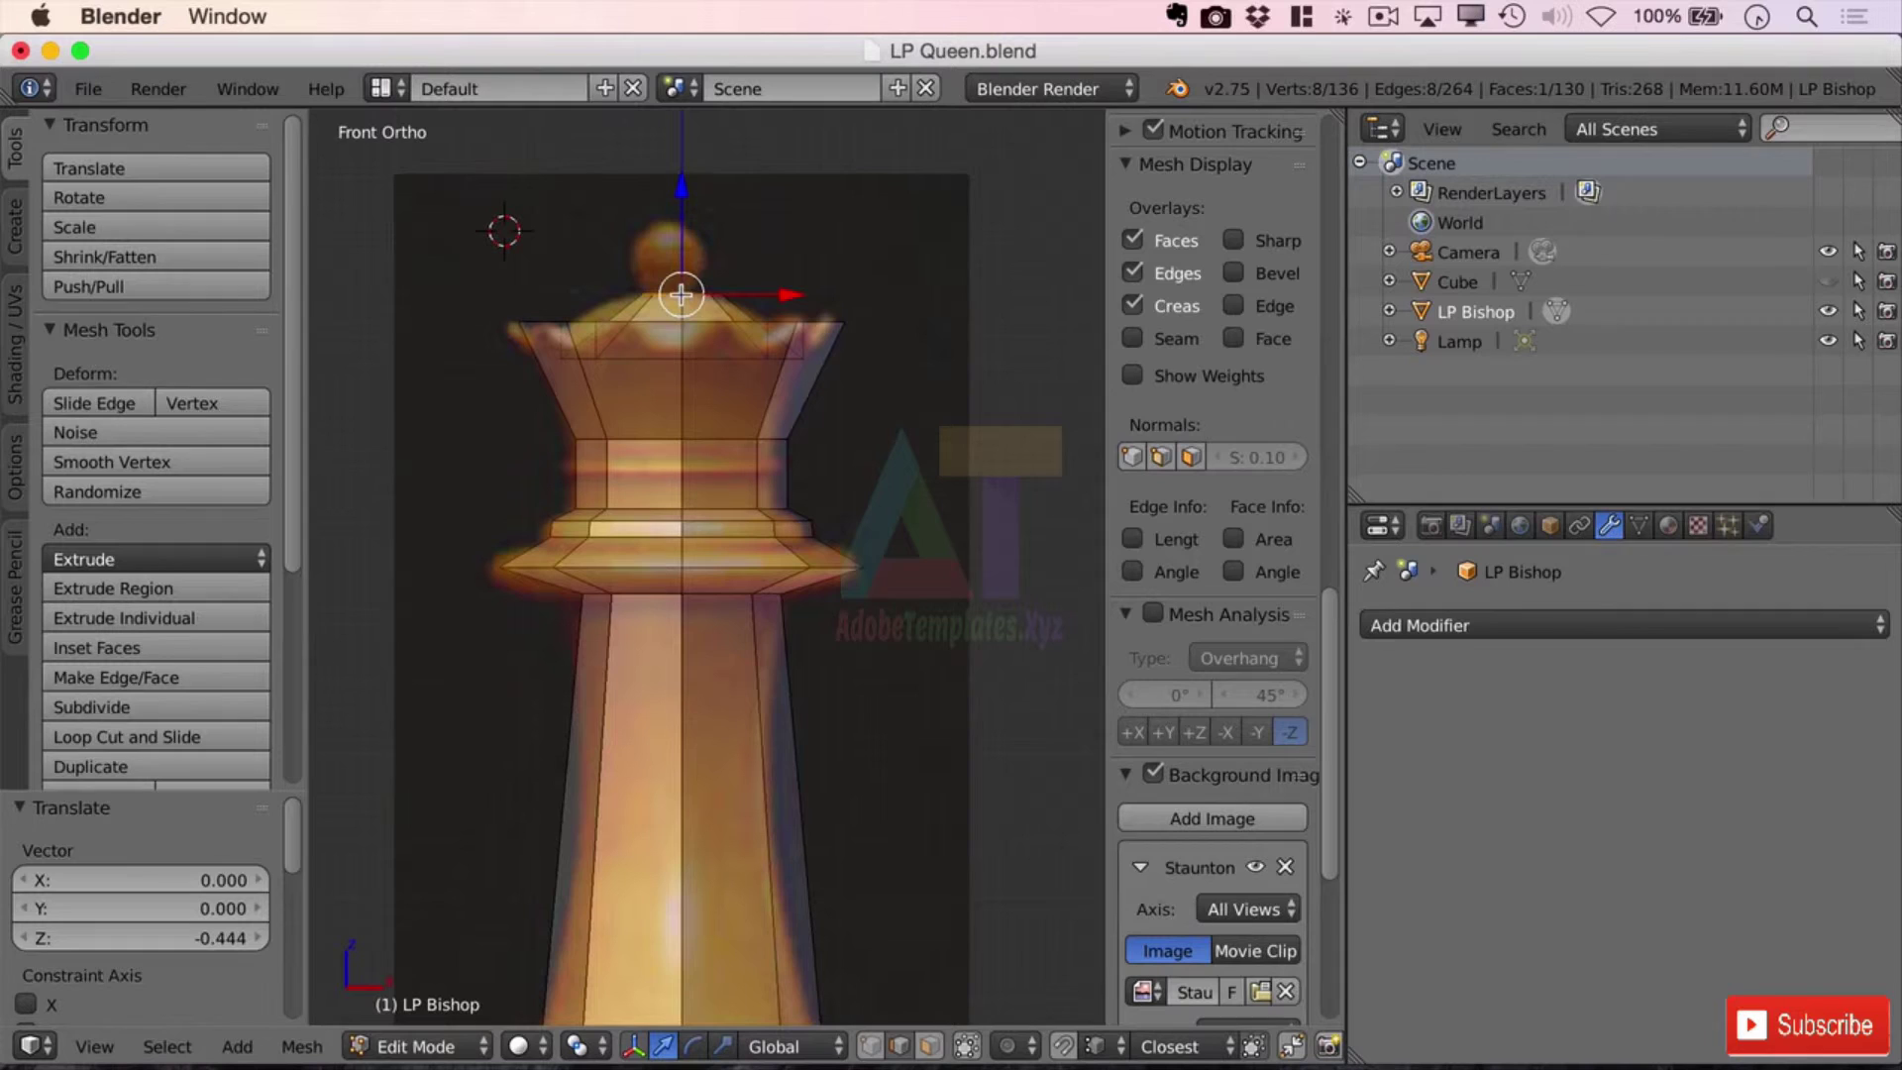
- Set the 3D cursor's X and Y coordinates to 0
{"action": "scroll", "coordinate": [793, 264], "scroll_direction": "up", "scroll_amount": 3}
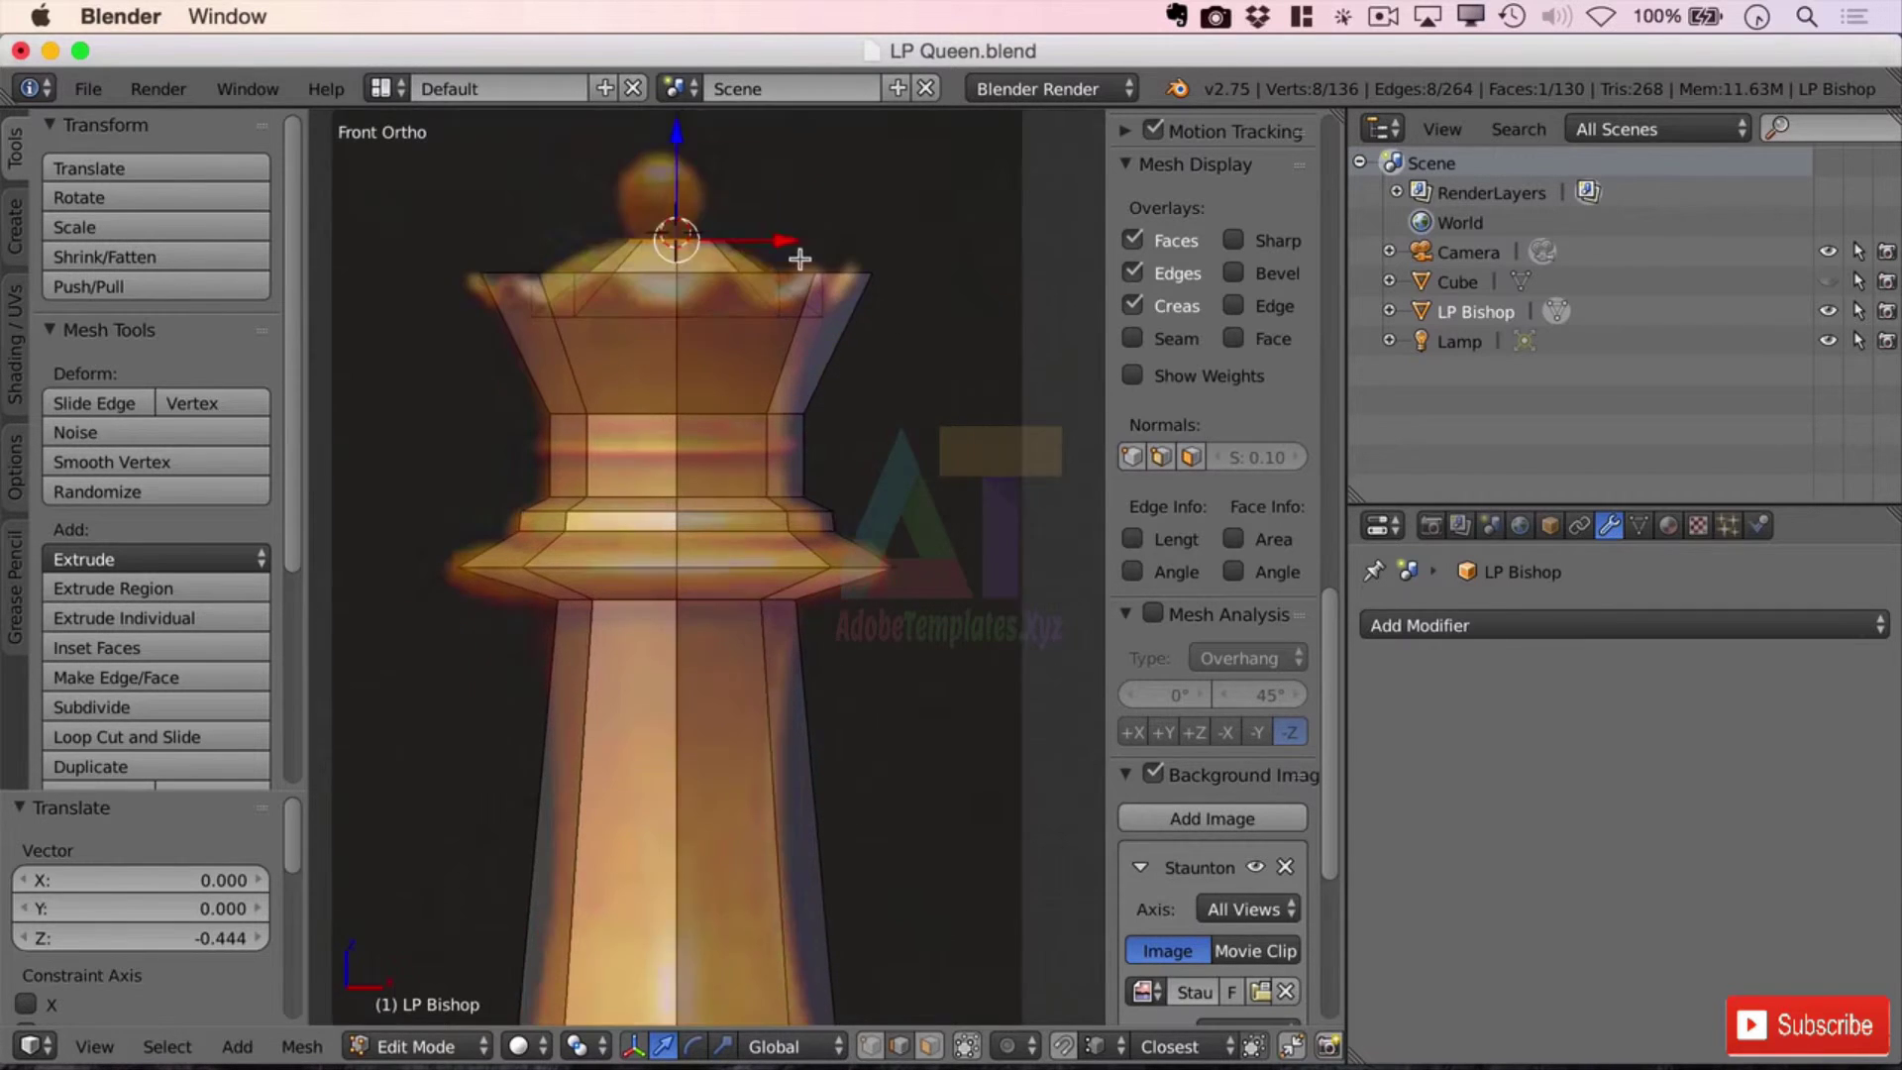
{"action": "middle_click_drag", "start_coordinate": [934, 242], "coordinate": [942, 594], "text": "shift"}
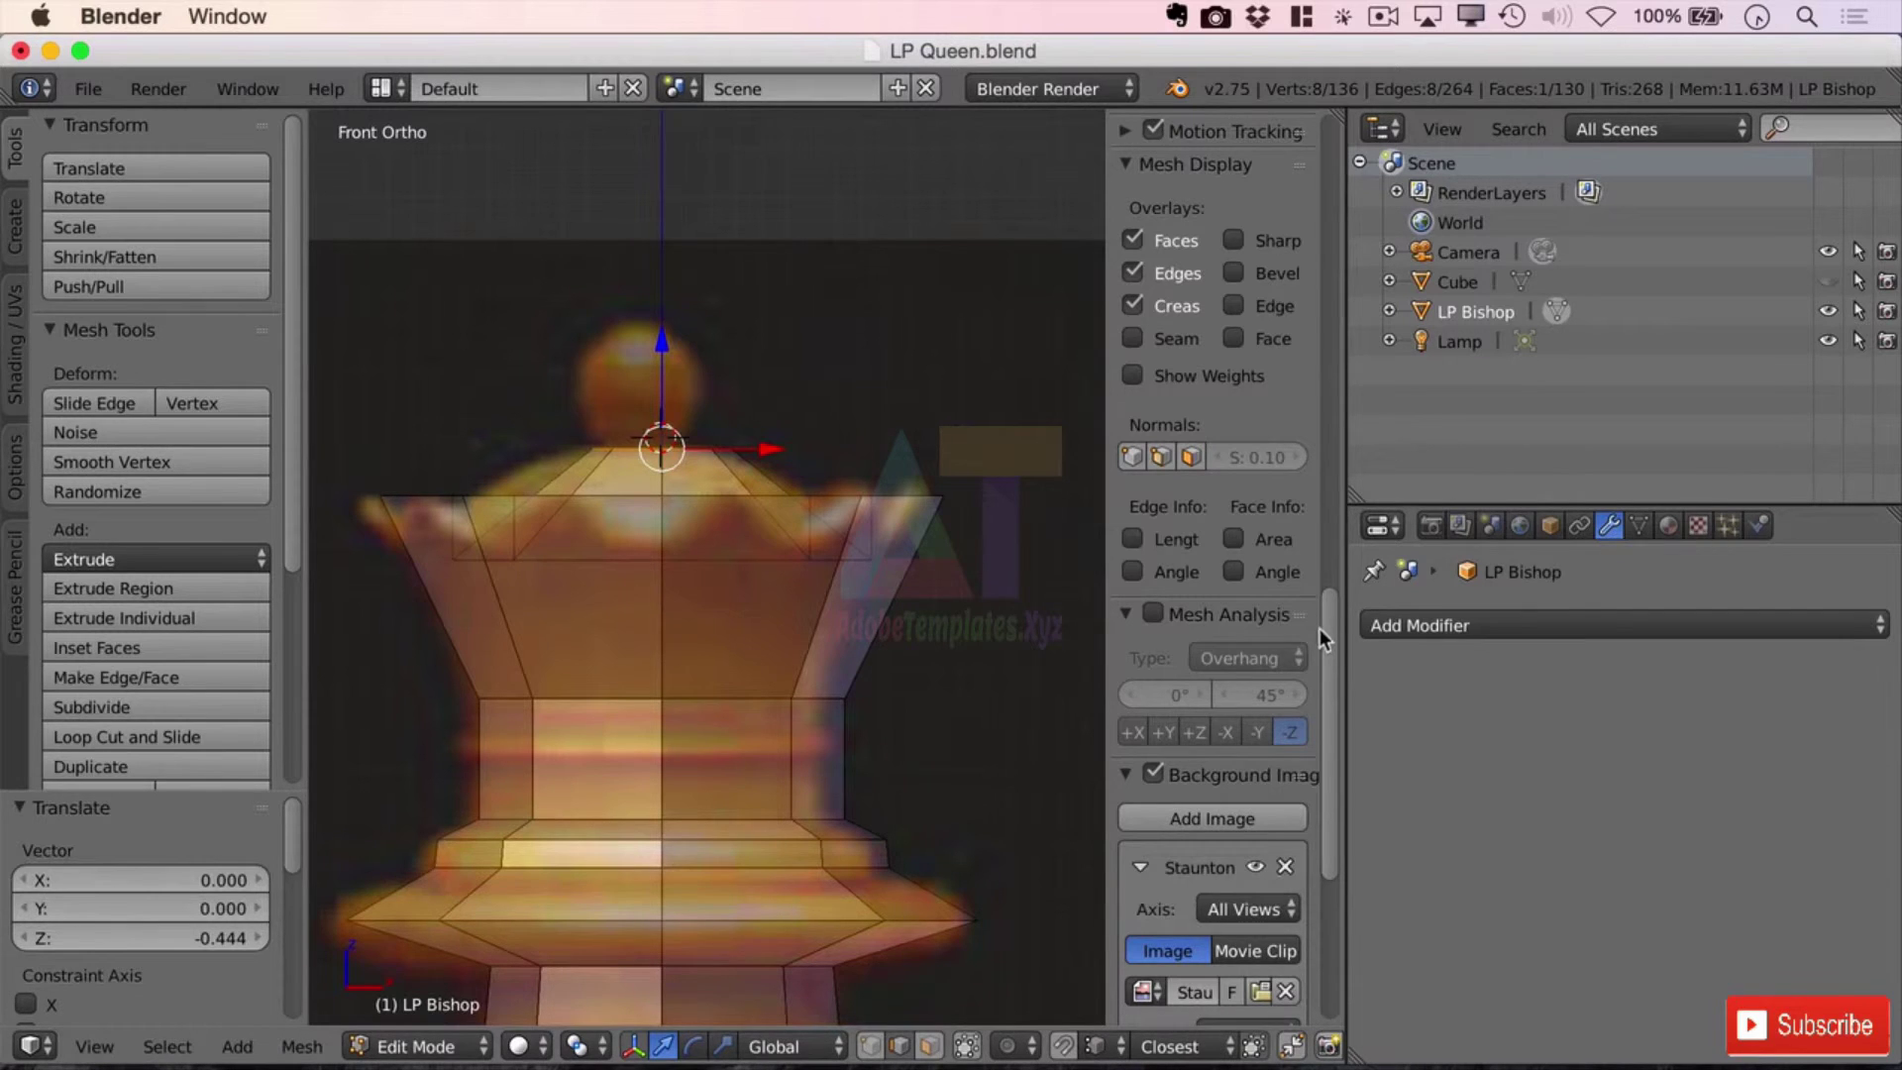
{"action": "left_click_drag", "start_coordinate": [1334, 630], "coordinate": [1337, 370]}
{"action": "scroll", "coordinate": [1337, 370], "scroll_direction": "up", "scroll_amount": 3}
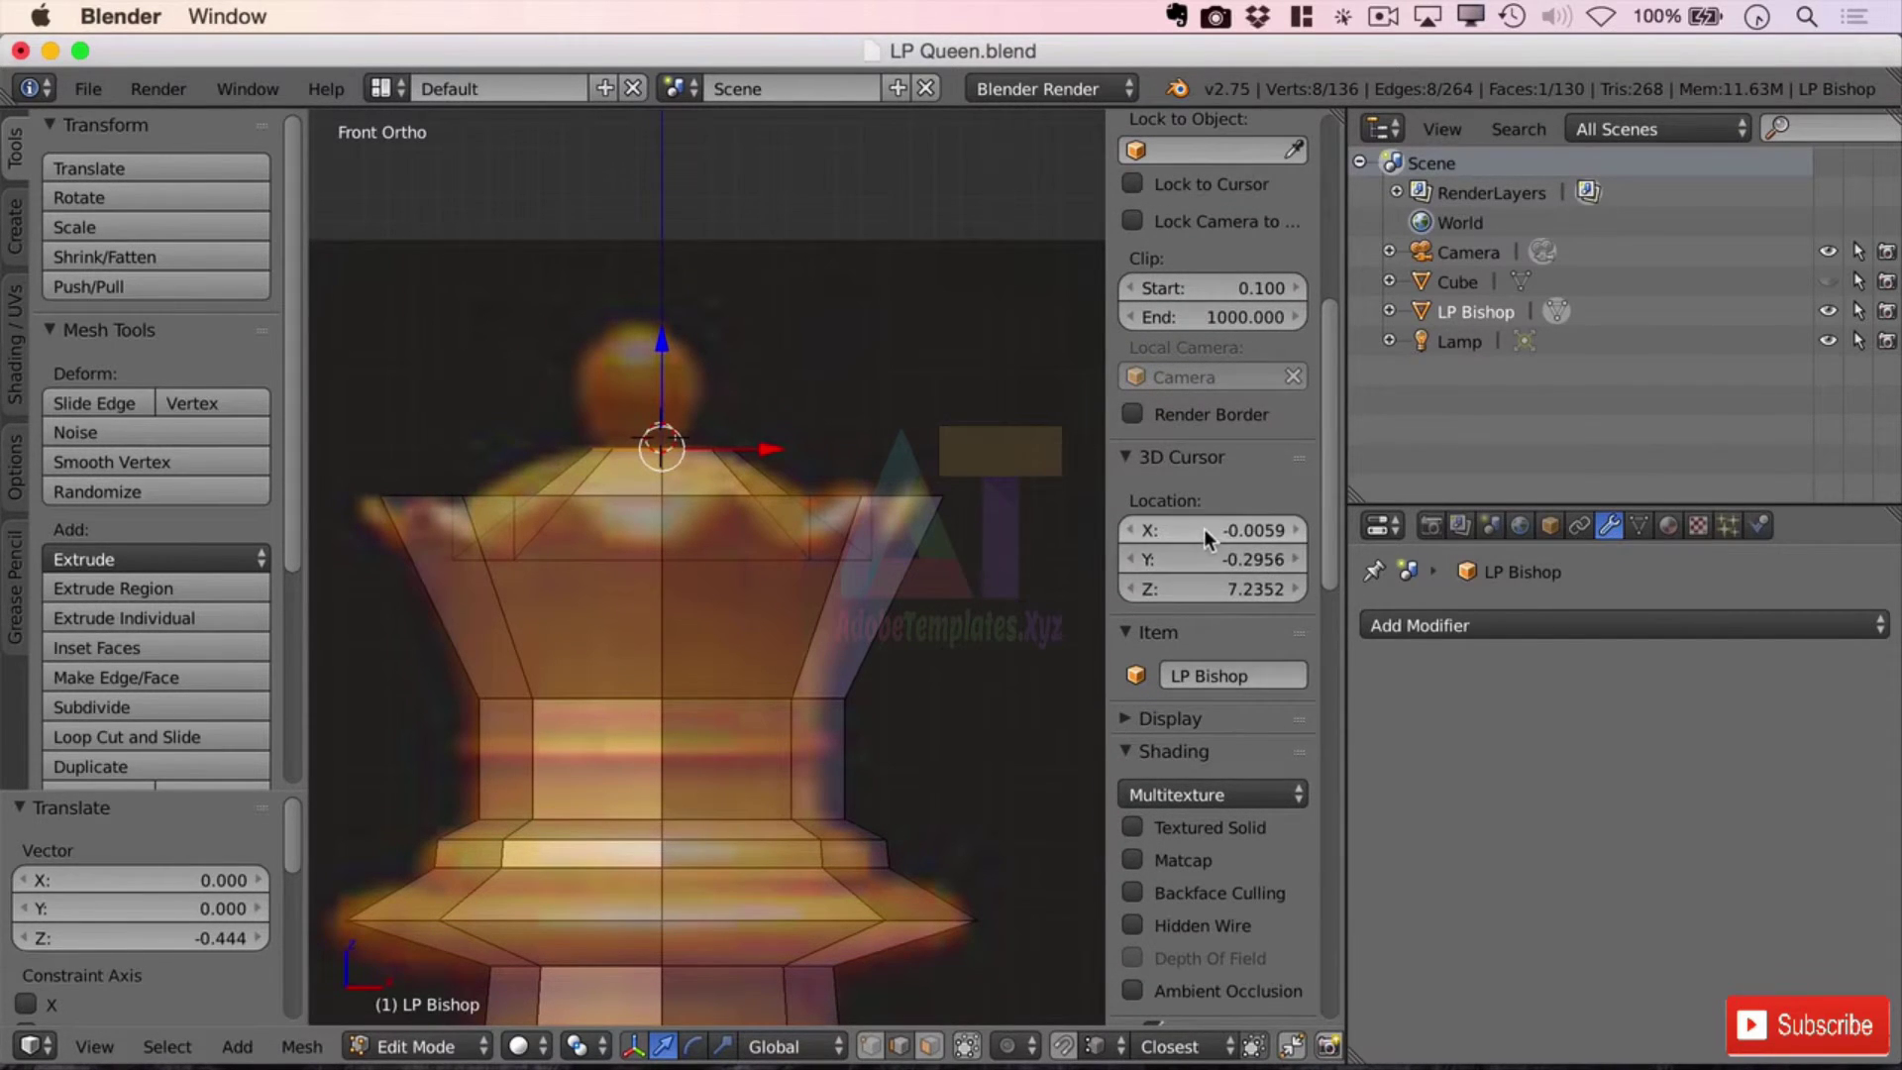
{"action": "left_click", "coordinate": [1246, 530]}
{"action": "type", "text": "0"}
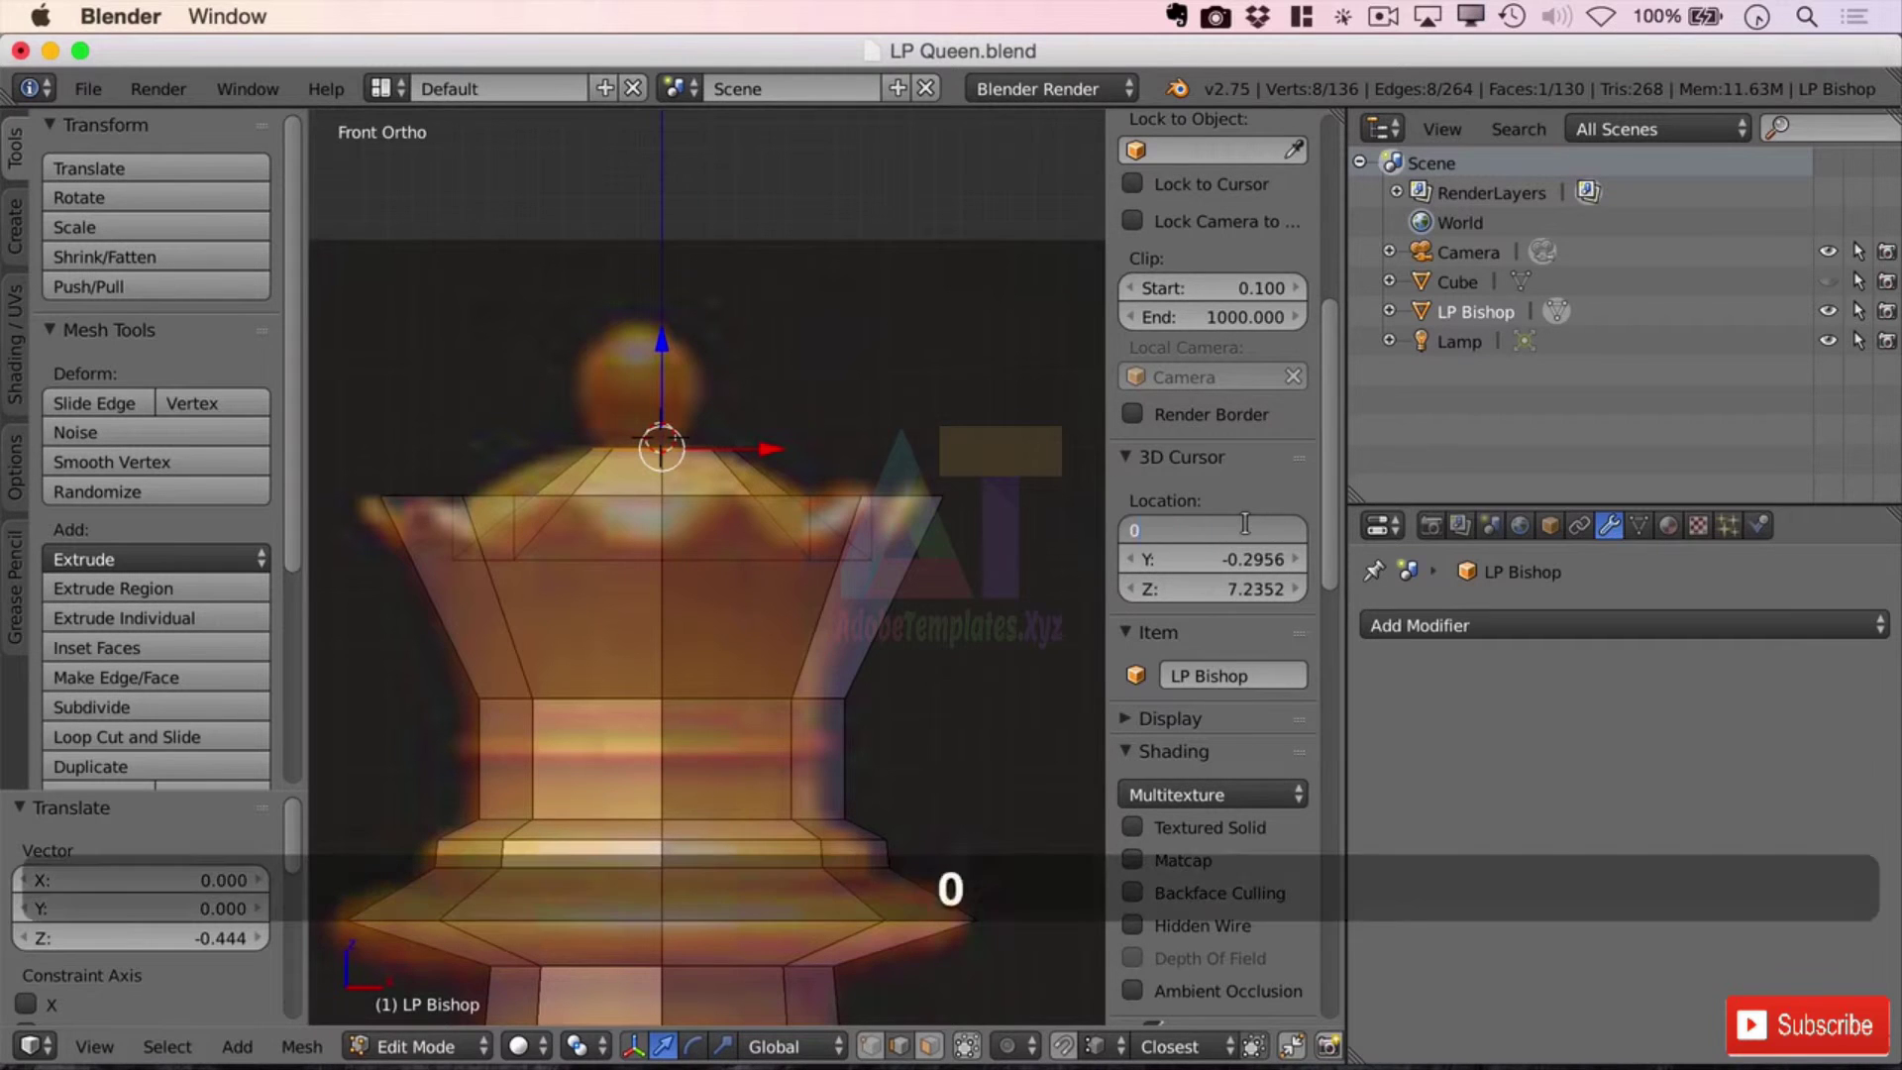
{"action": "key", "text": "Return"}
{"action": "left_click", "coordinate": [1254, 557]}
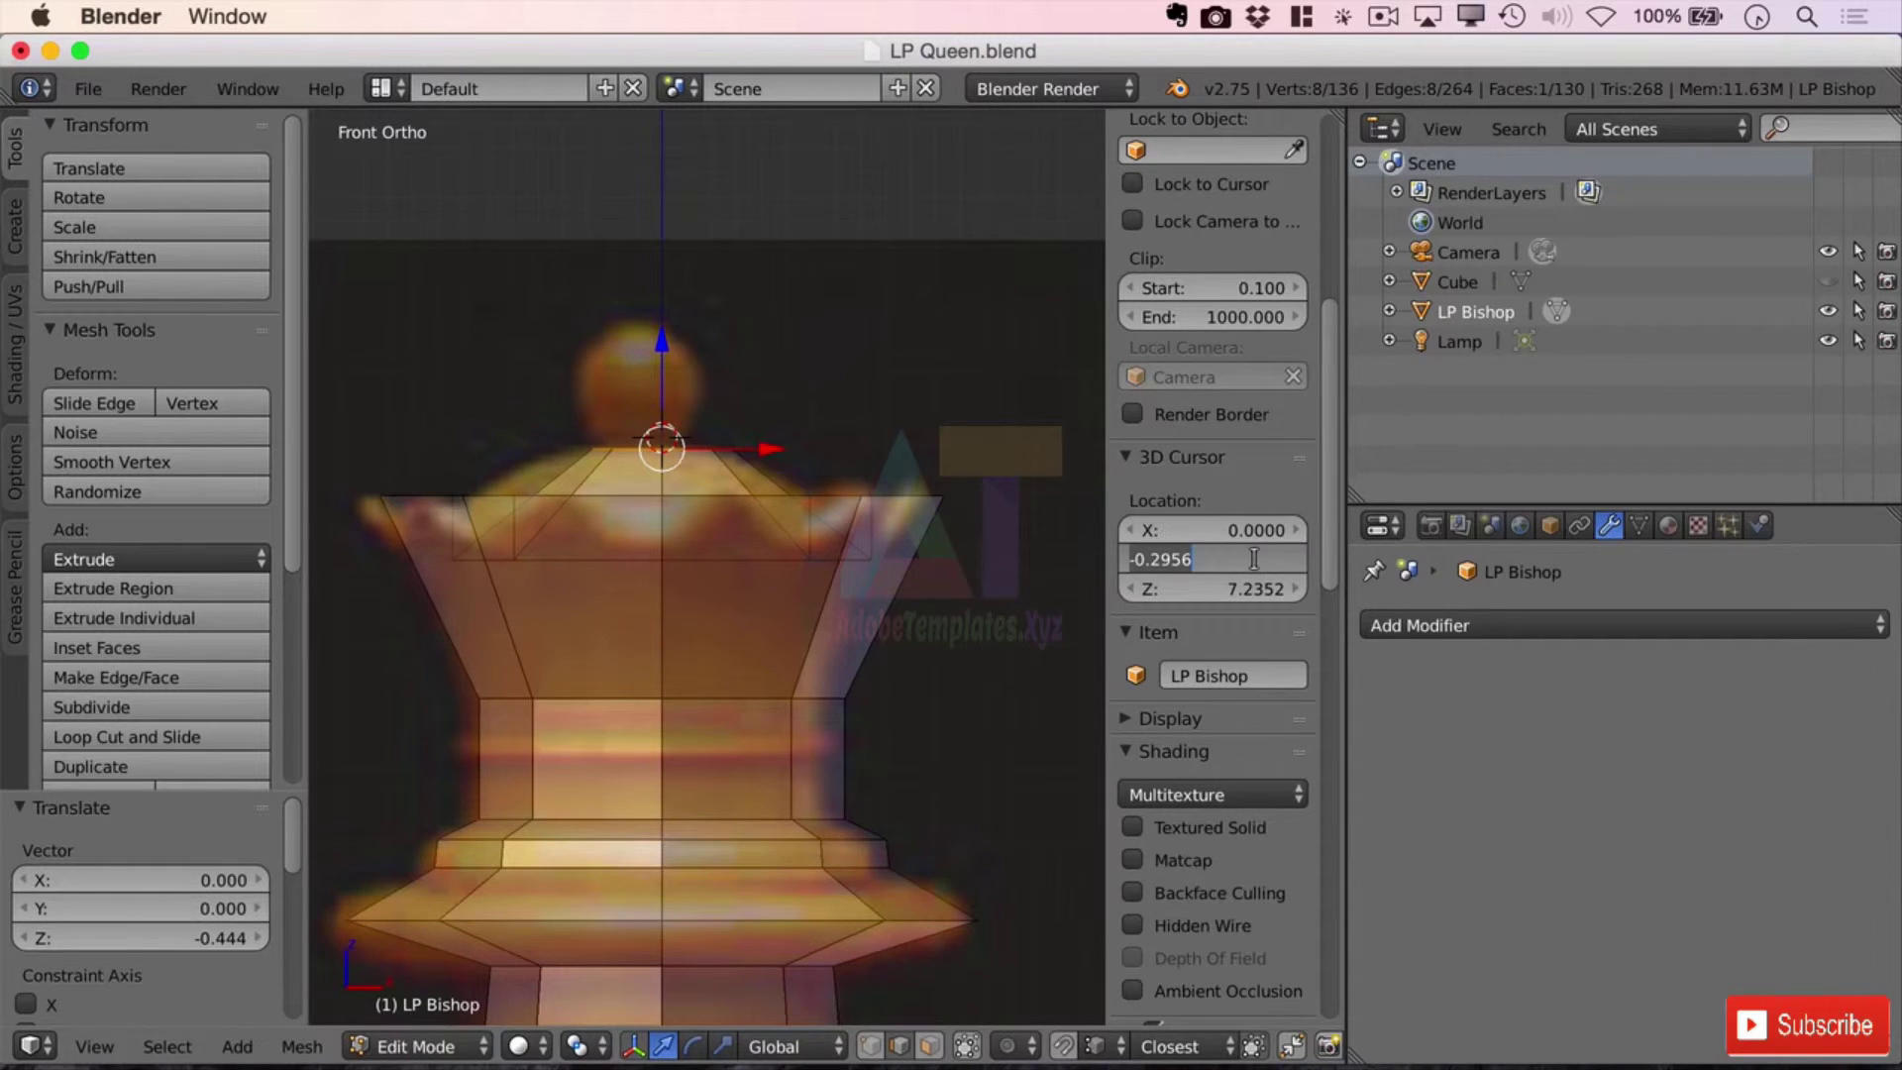
{"action": "type", "text": "0"}
{"action": "key", "text": "Return"}
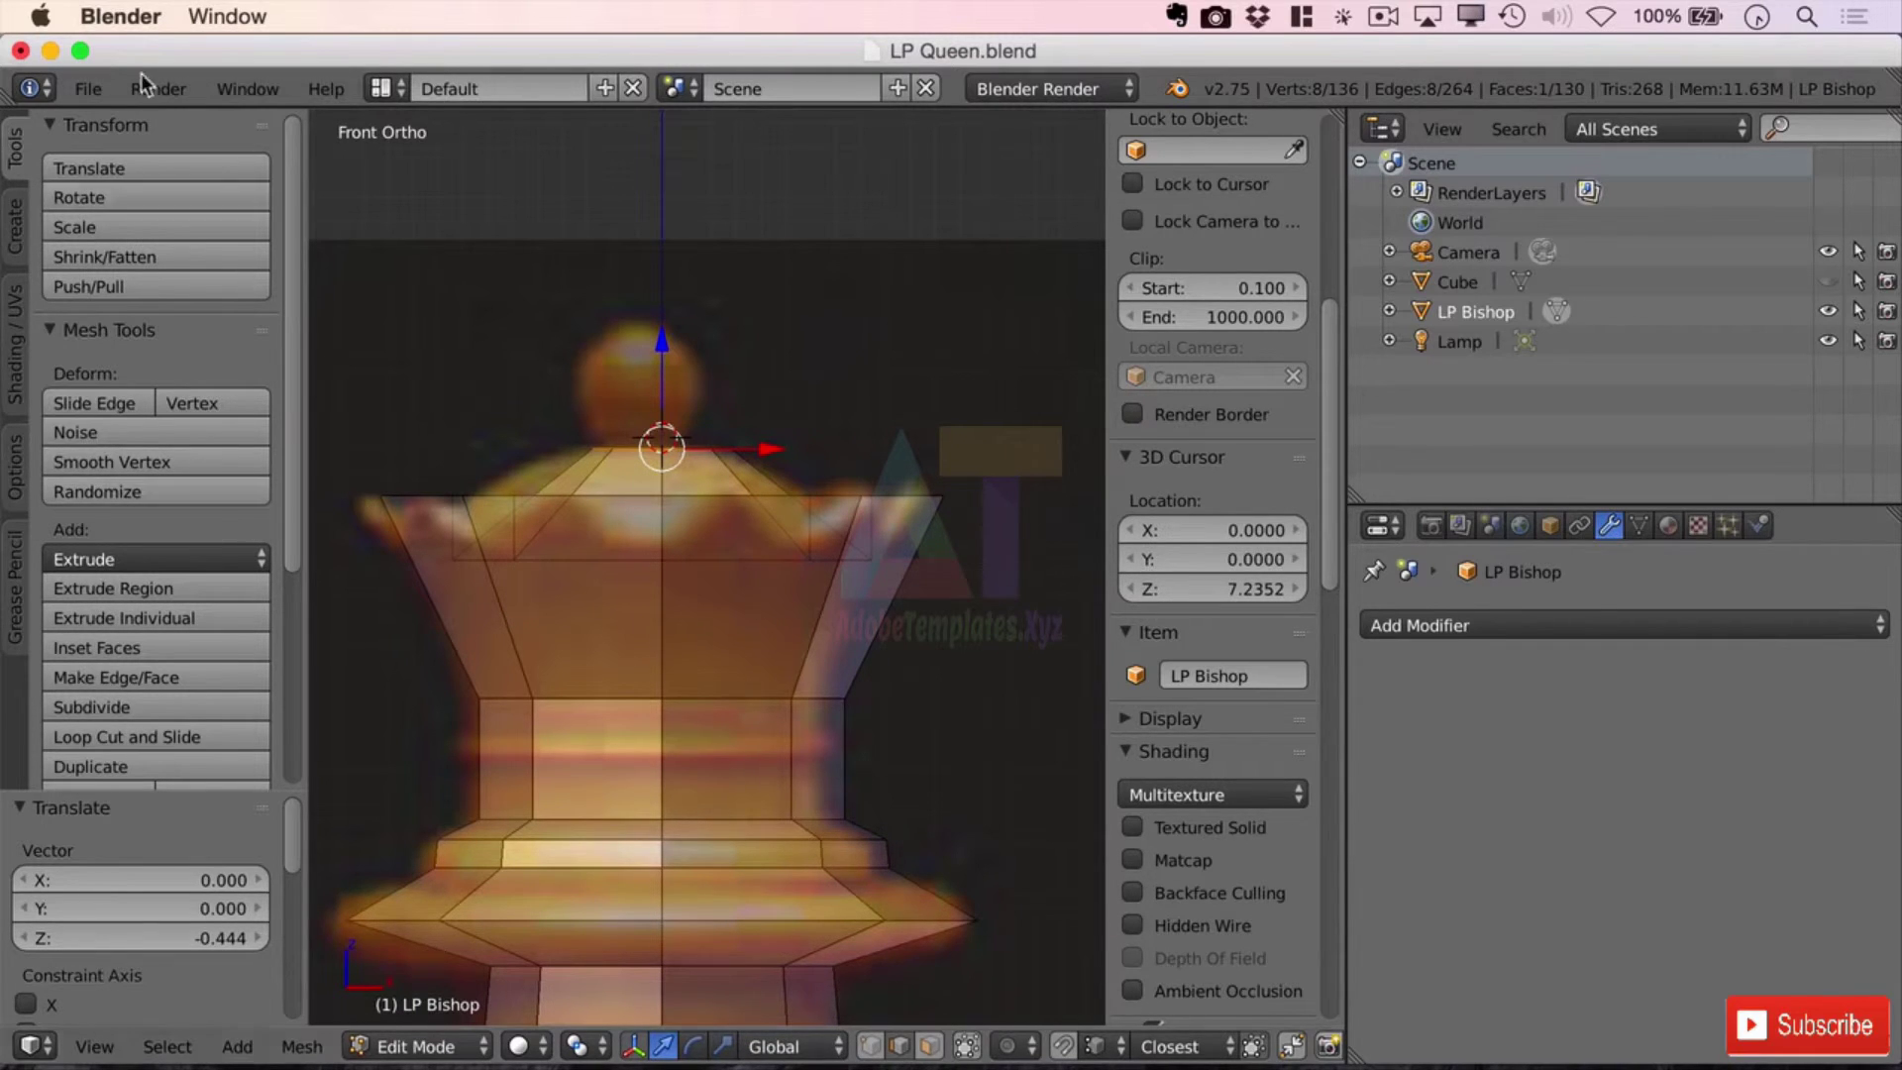
- Add a UV sphere with 8 segments and 4 rings
{"action": "left_click", "coordinate": [237, 1046]}
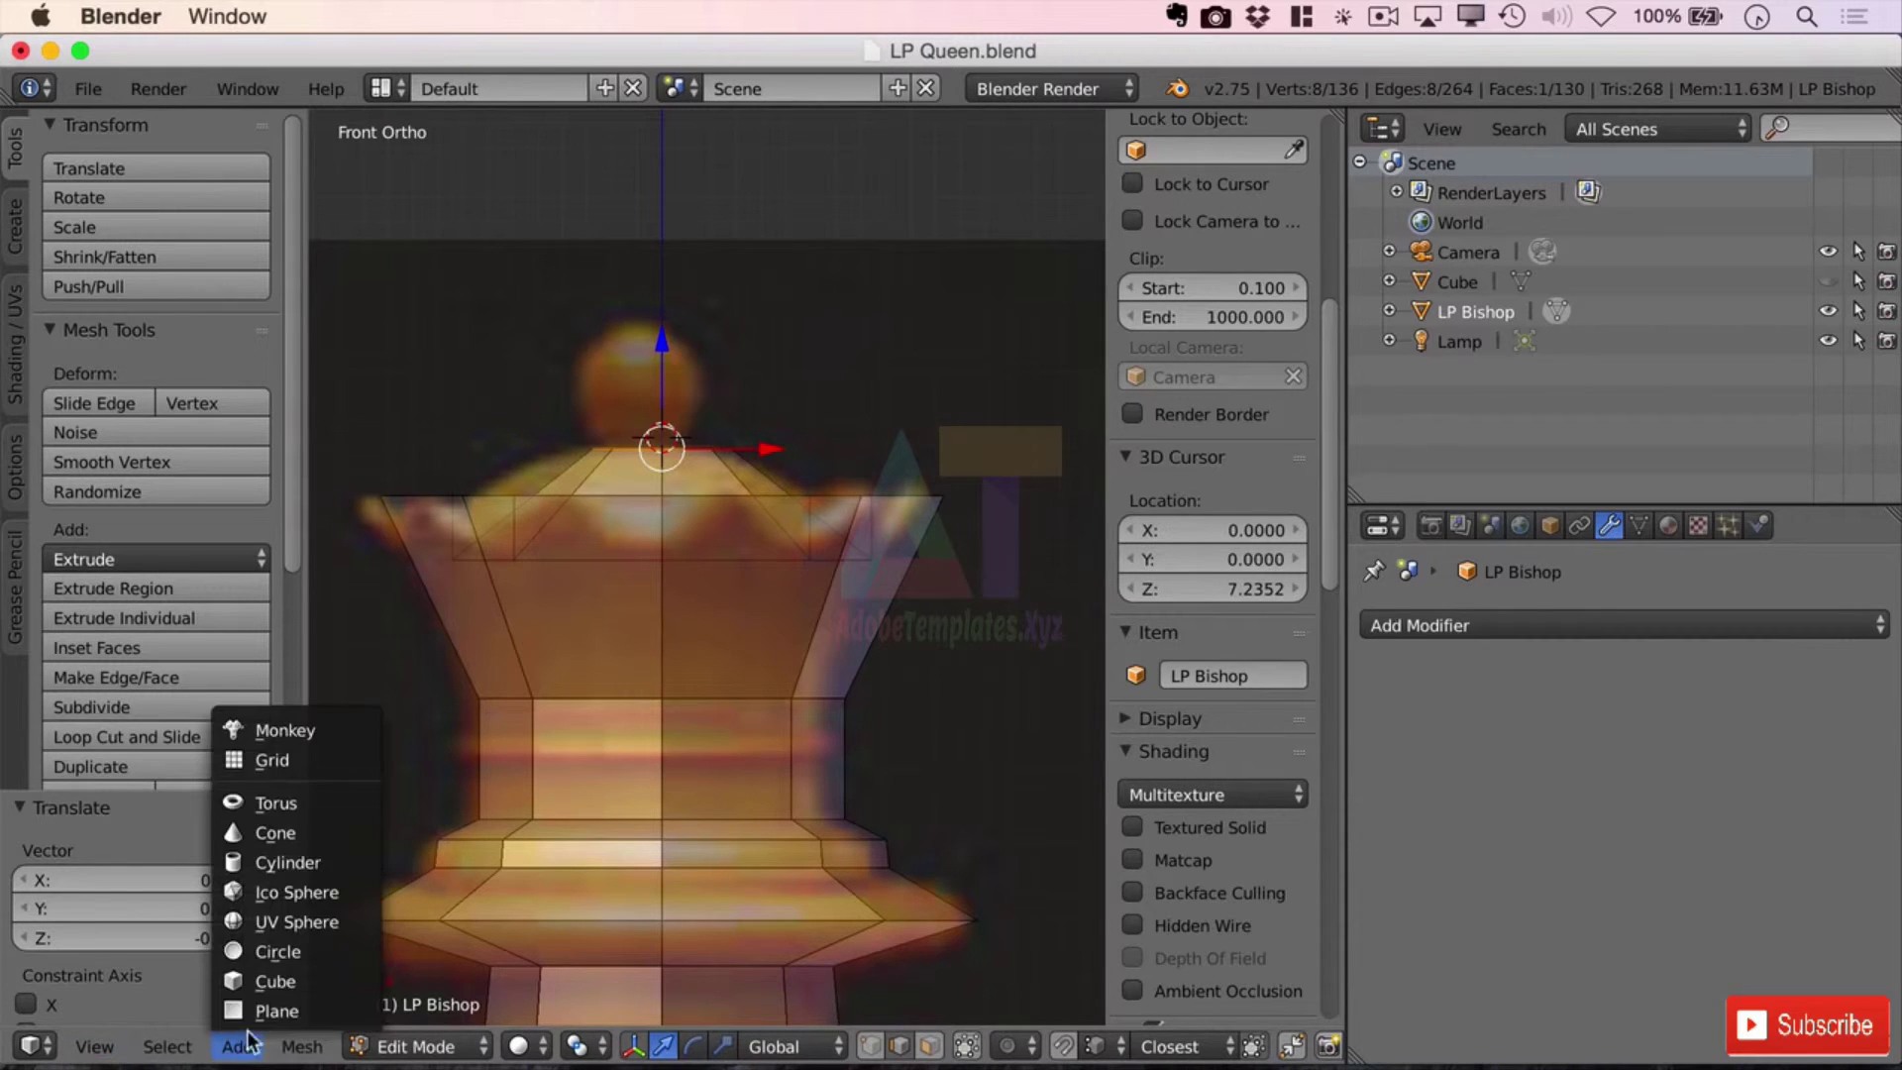
{"action": "left_click", "coordinate": [342, 915]}
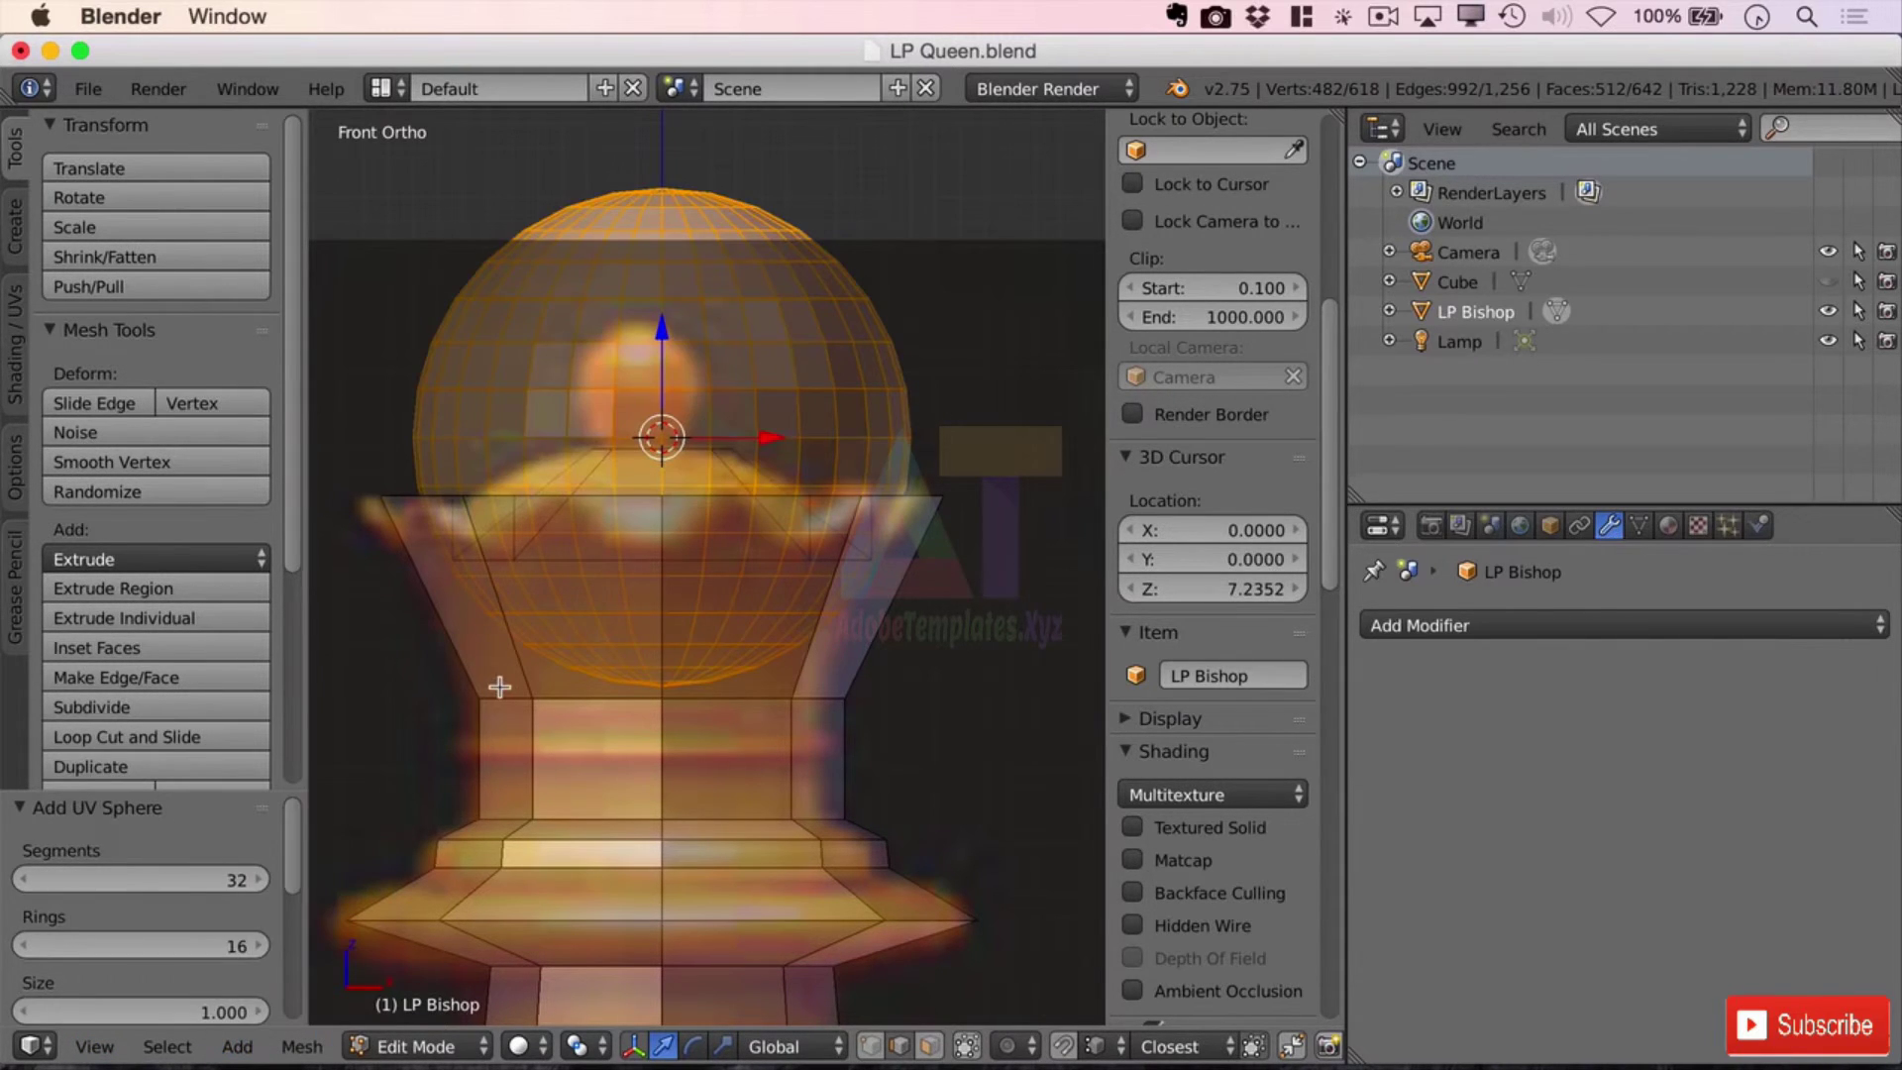
{"action": "left_click", "coordinate": [219, 878]}
{"action": "type", "text": "8"}
{"action": "key", "text": "Return"}
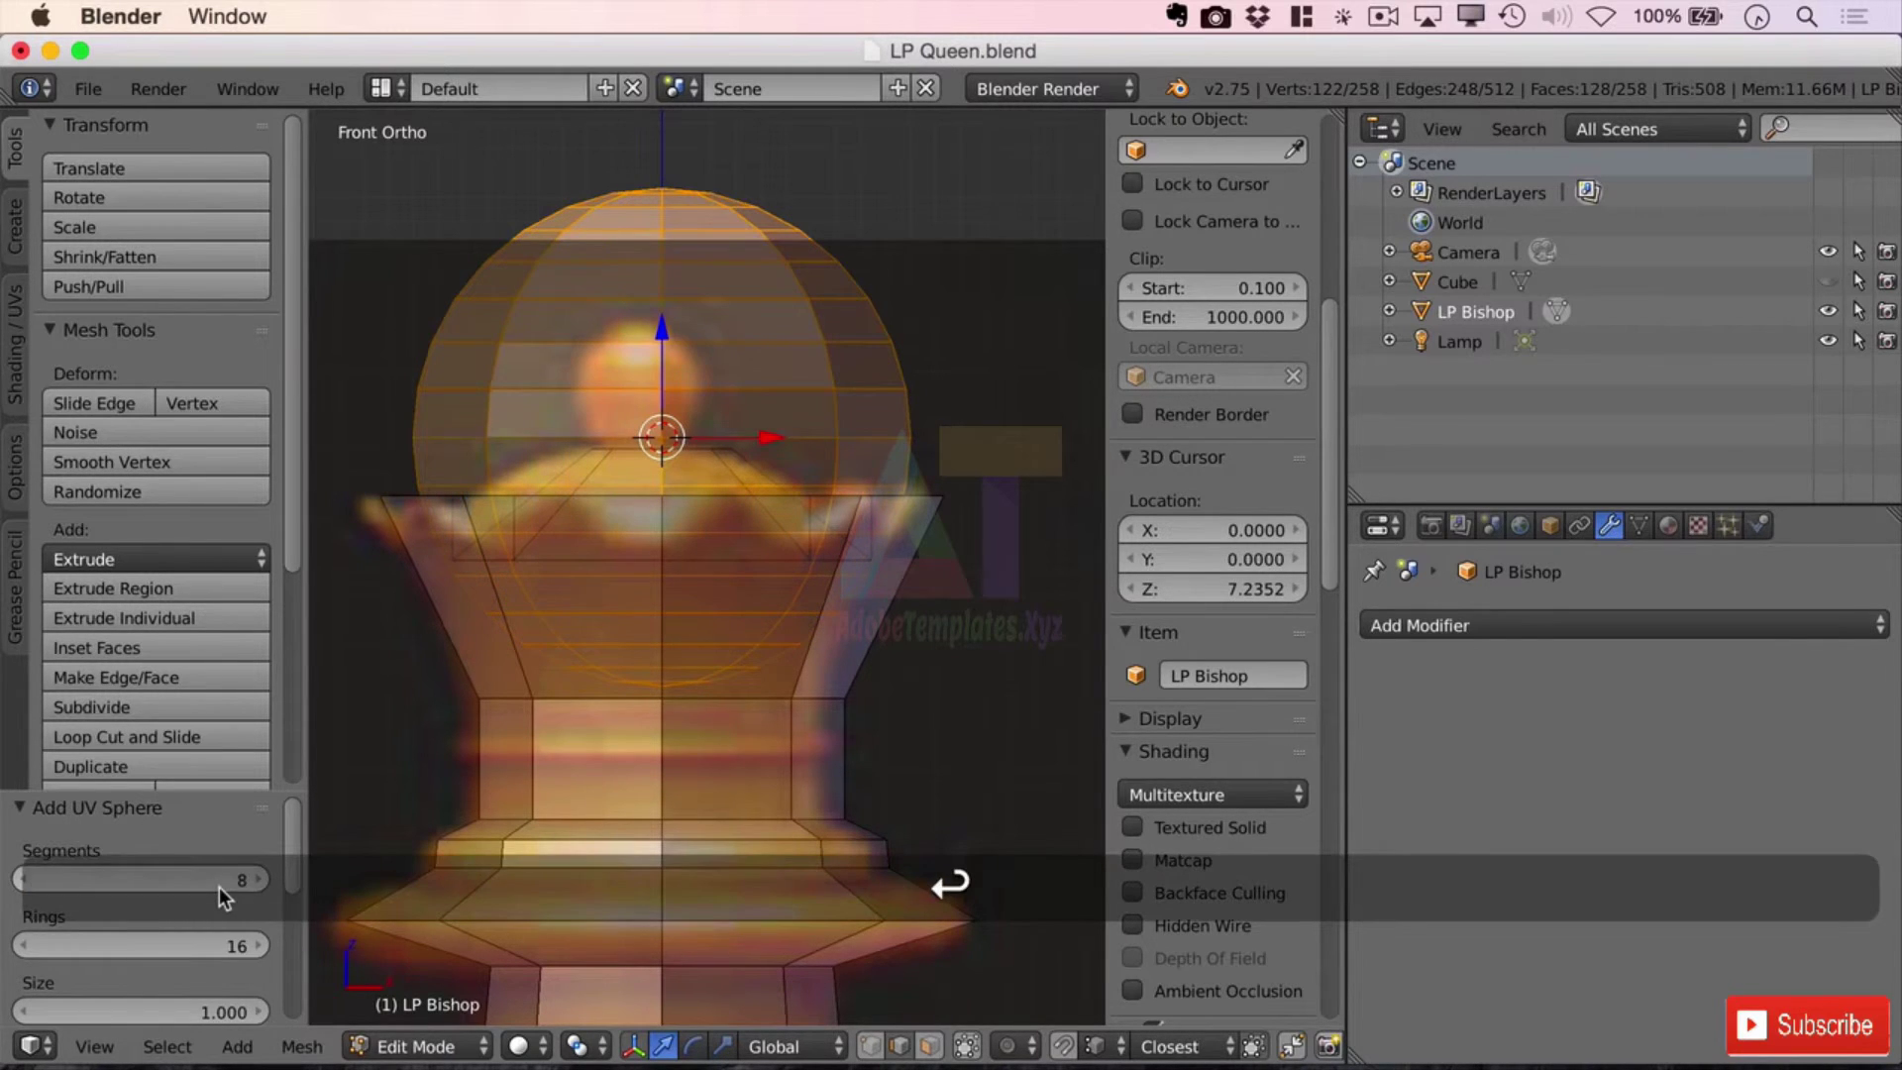
{"action": "left_click", "coordinate": [224, 946]}
{"action": "type", "text": "4"}
{"action": "key", "text": "Return"}
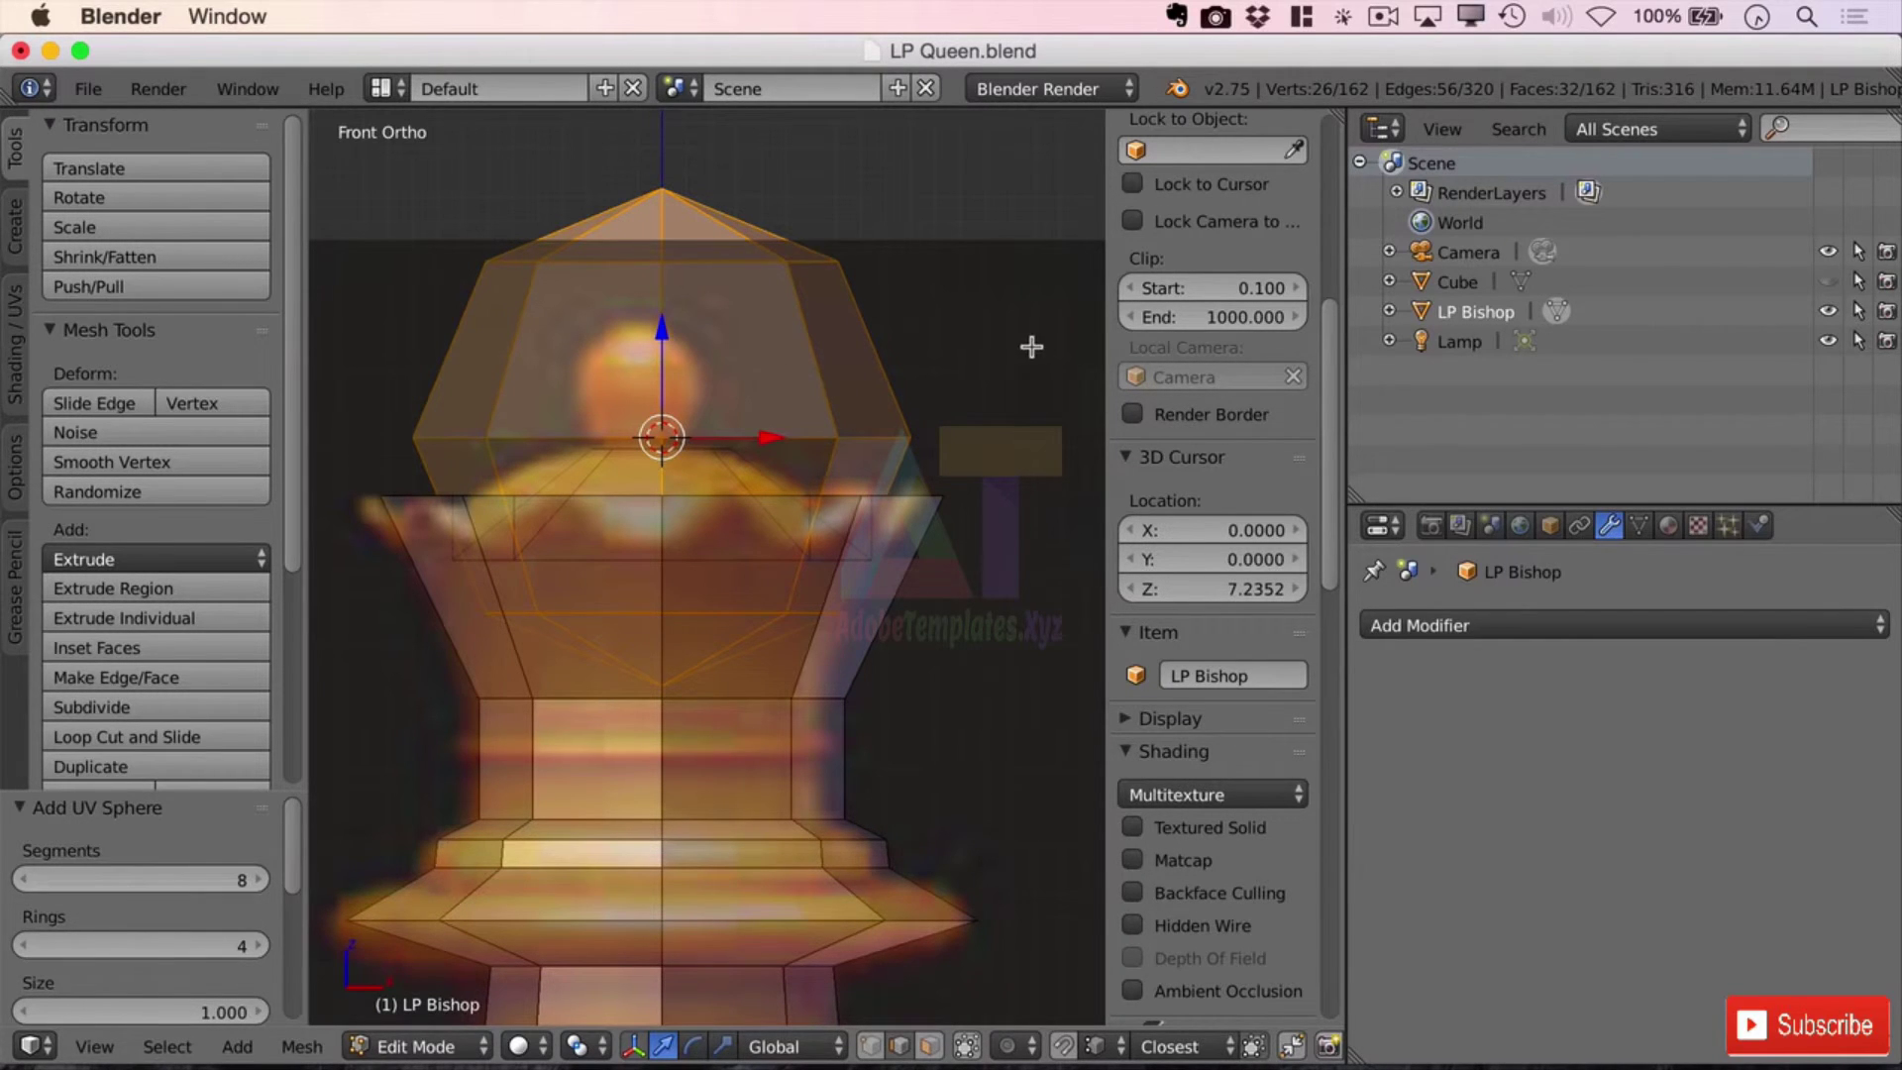
- Scale the sphere to 0.339 and raise it 0.167 along Z onto the cap
{"action": "key", "text": "s"}
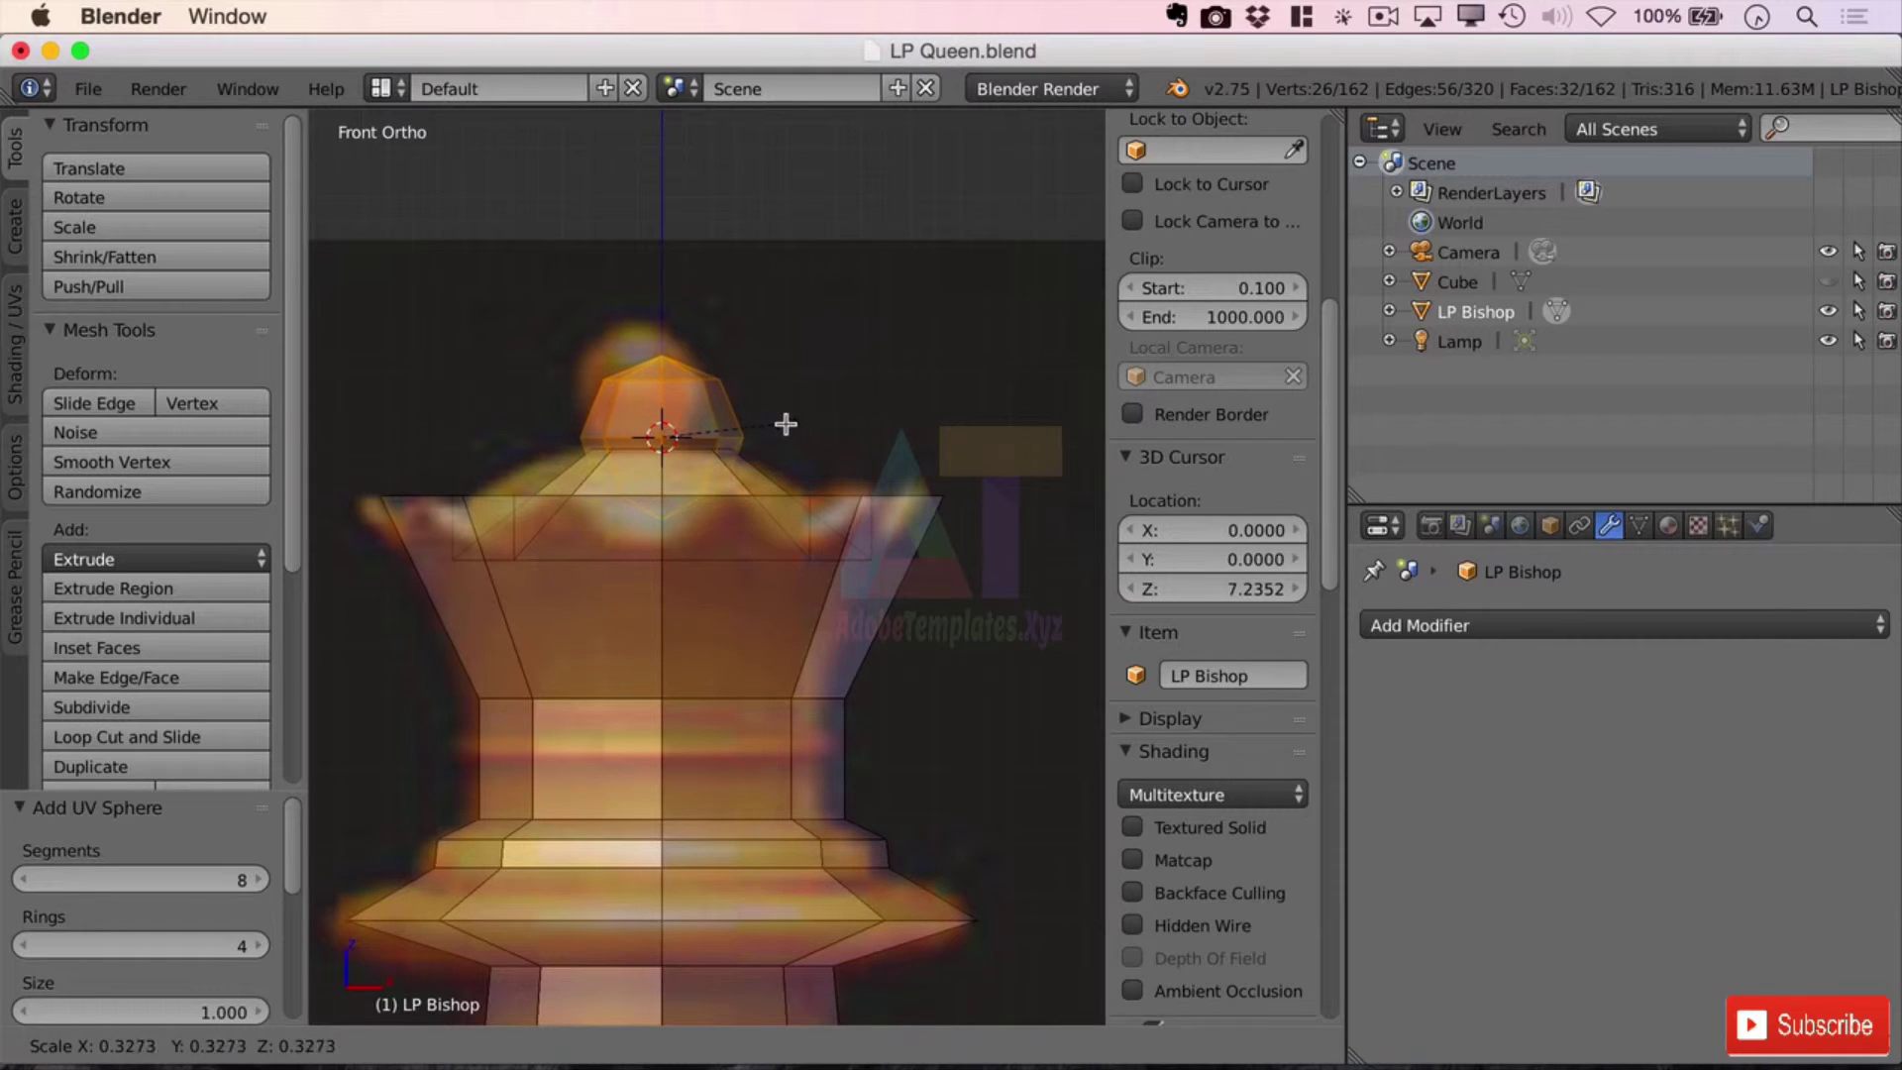
{"action": "left_click", "coordinate": [789, 424]}
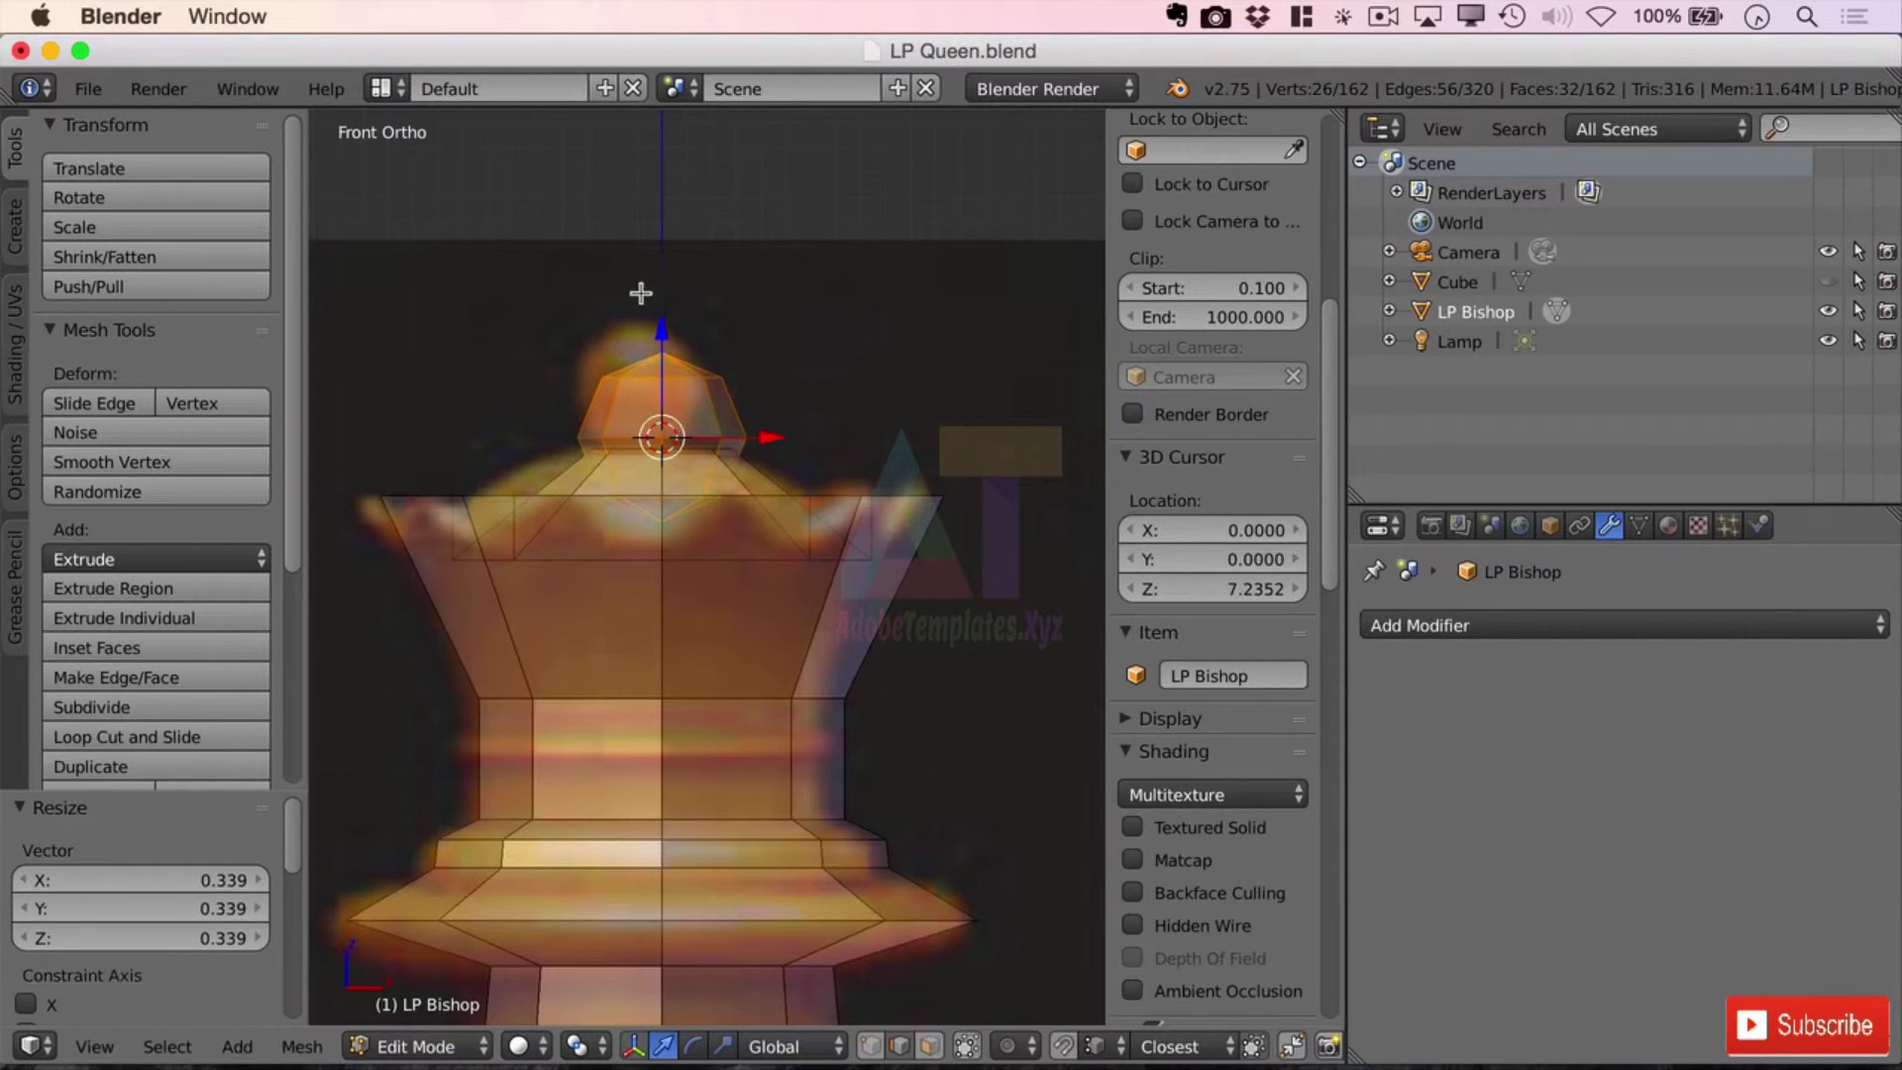
{"action": "key", "text": "g"}
{"action": "key", "text": "z"}
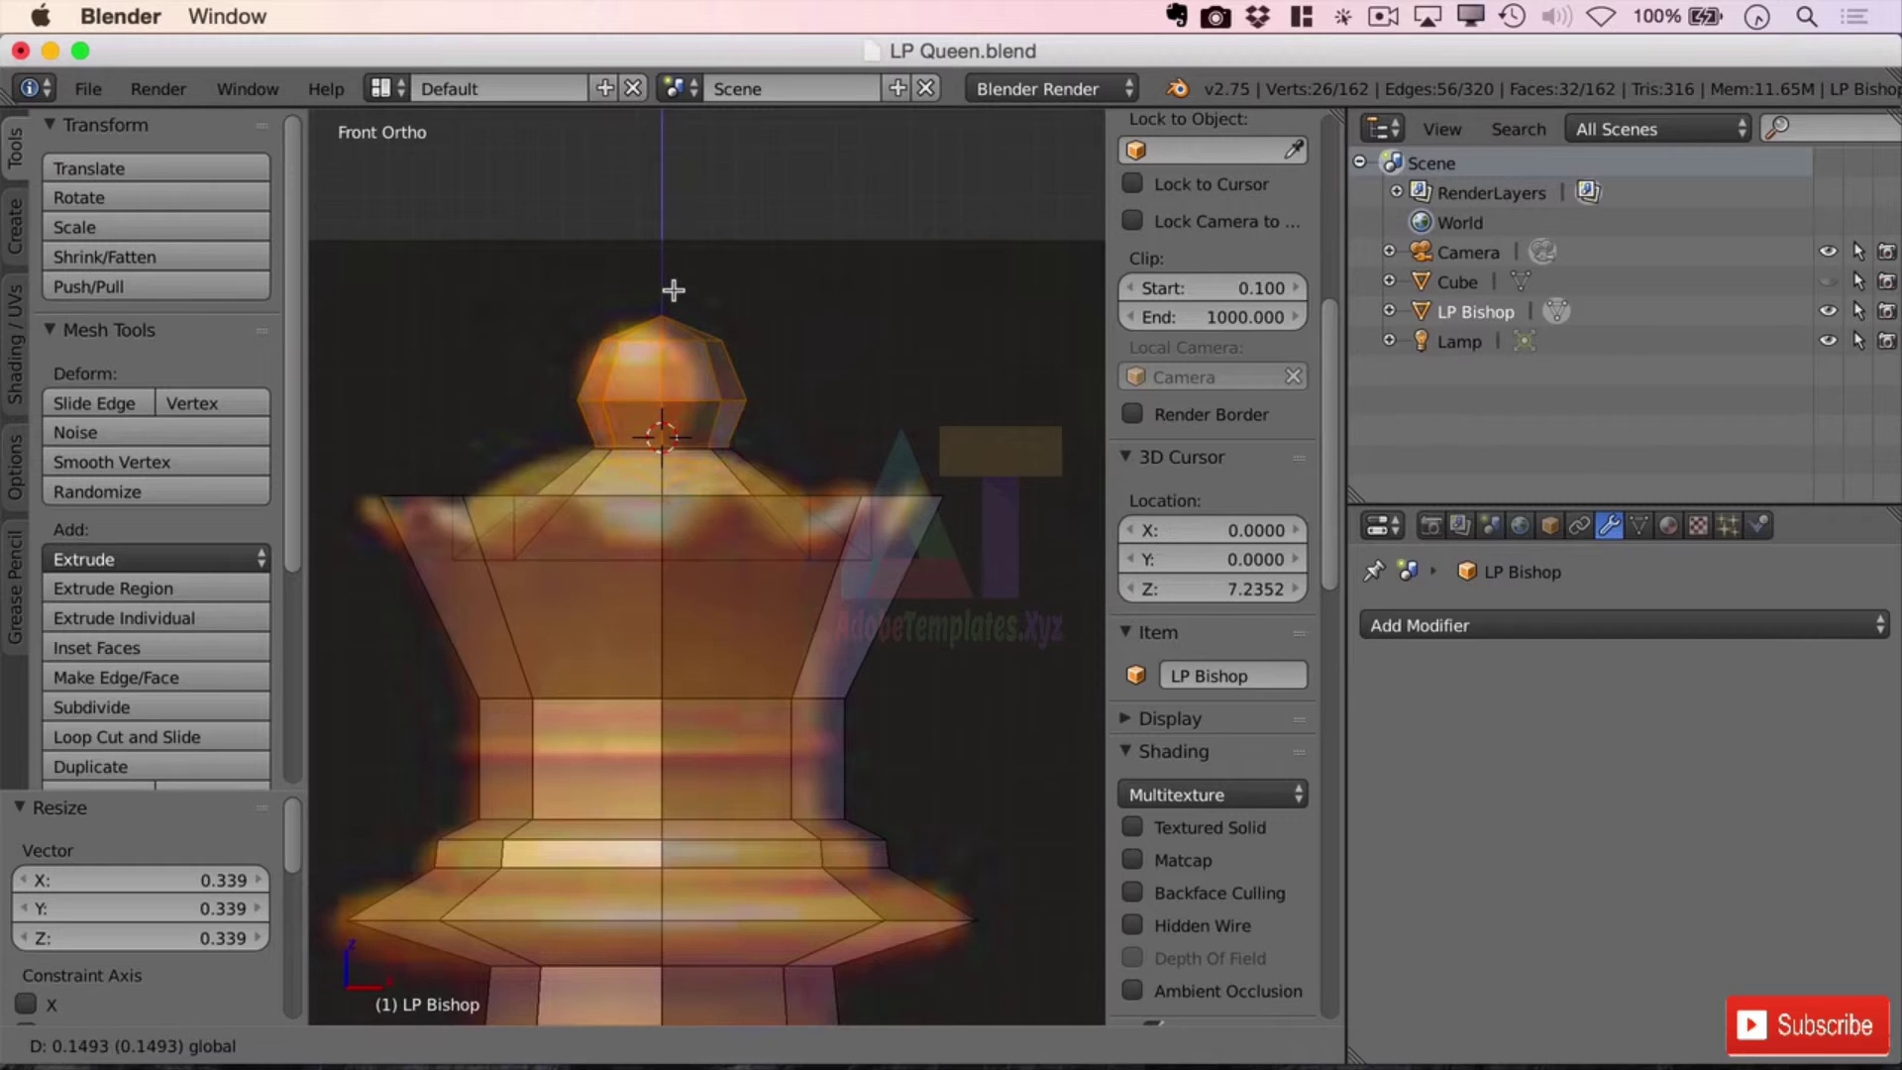
{"action": "left_click", "coordinate": [672, 289]}
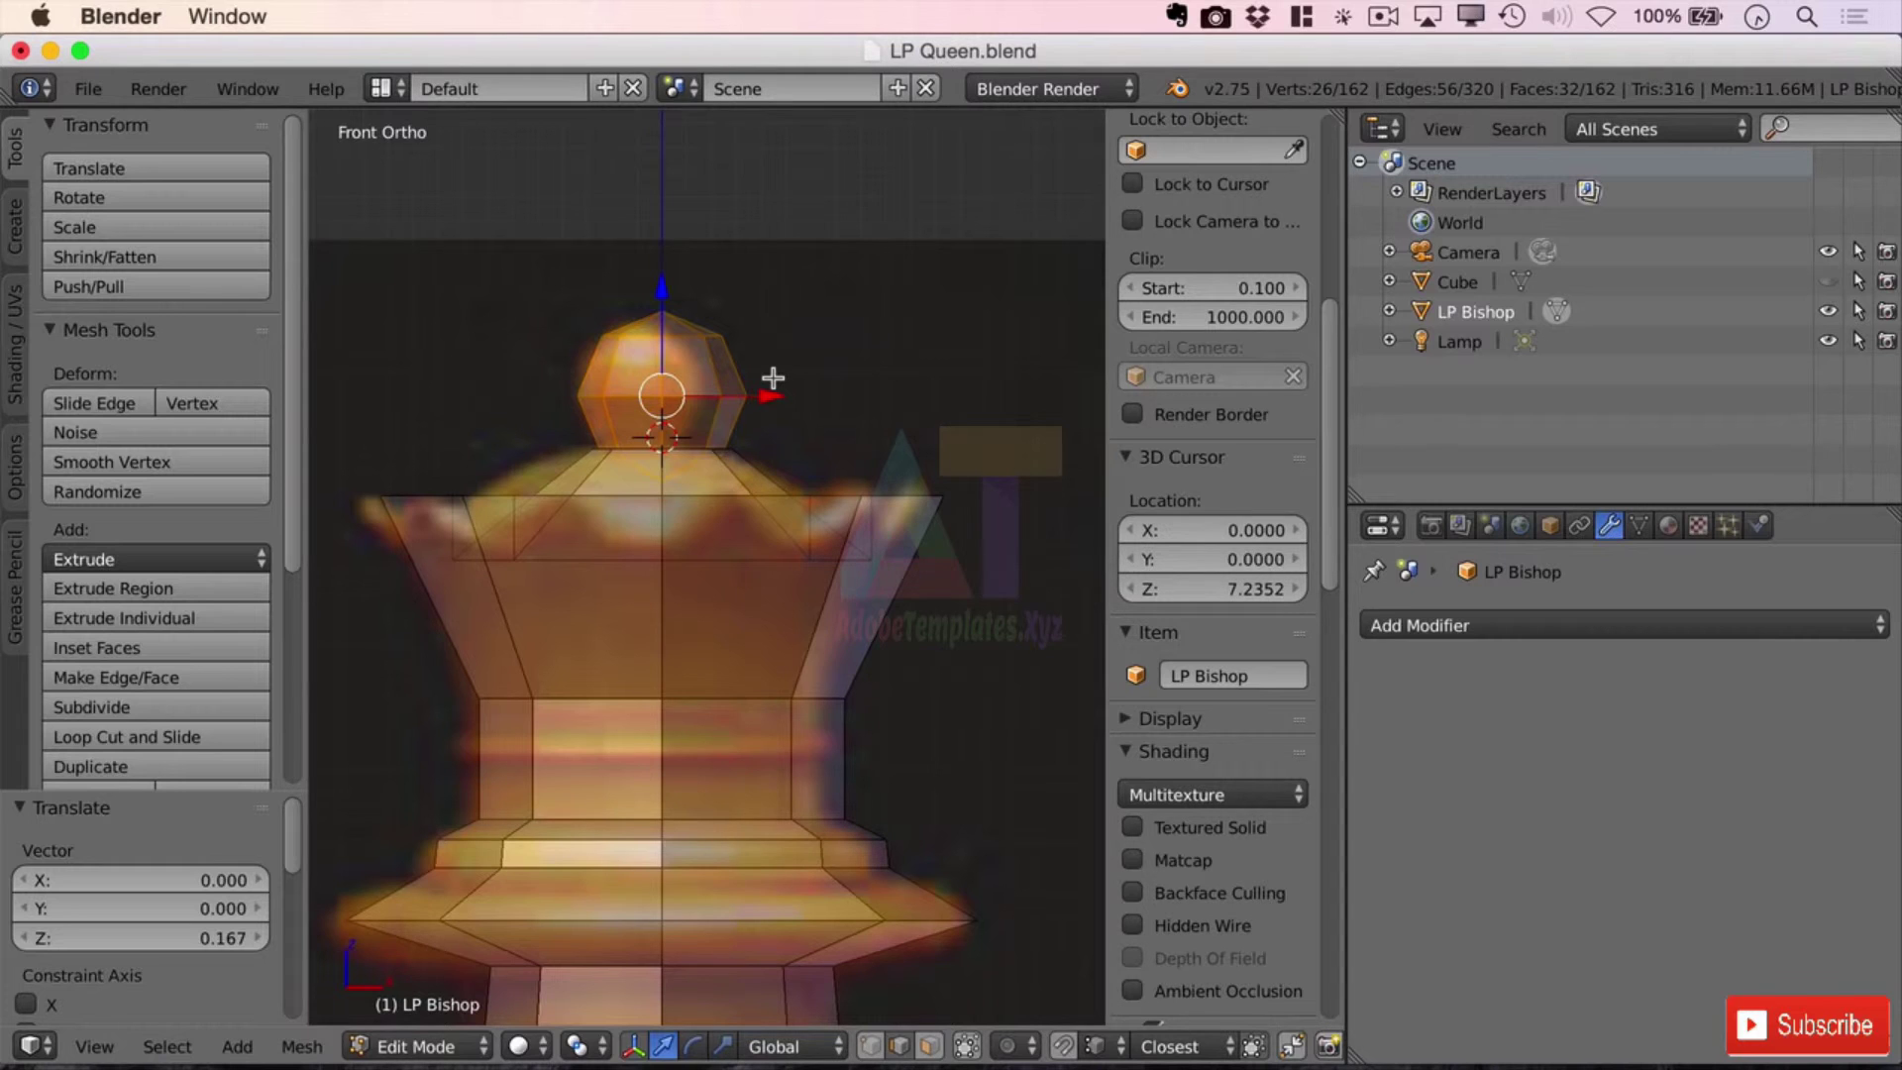
- Separate the selected ball into its own object, LP Bishop.001
{"action": "key", "text": "p"}
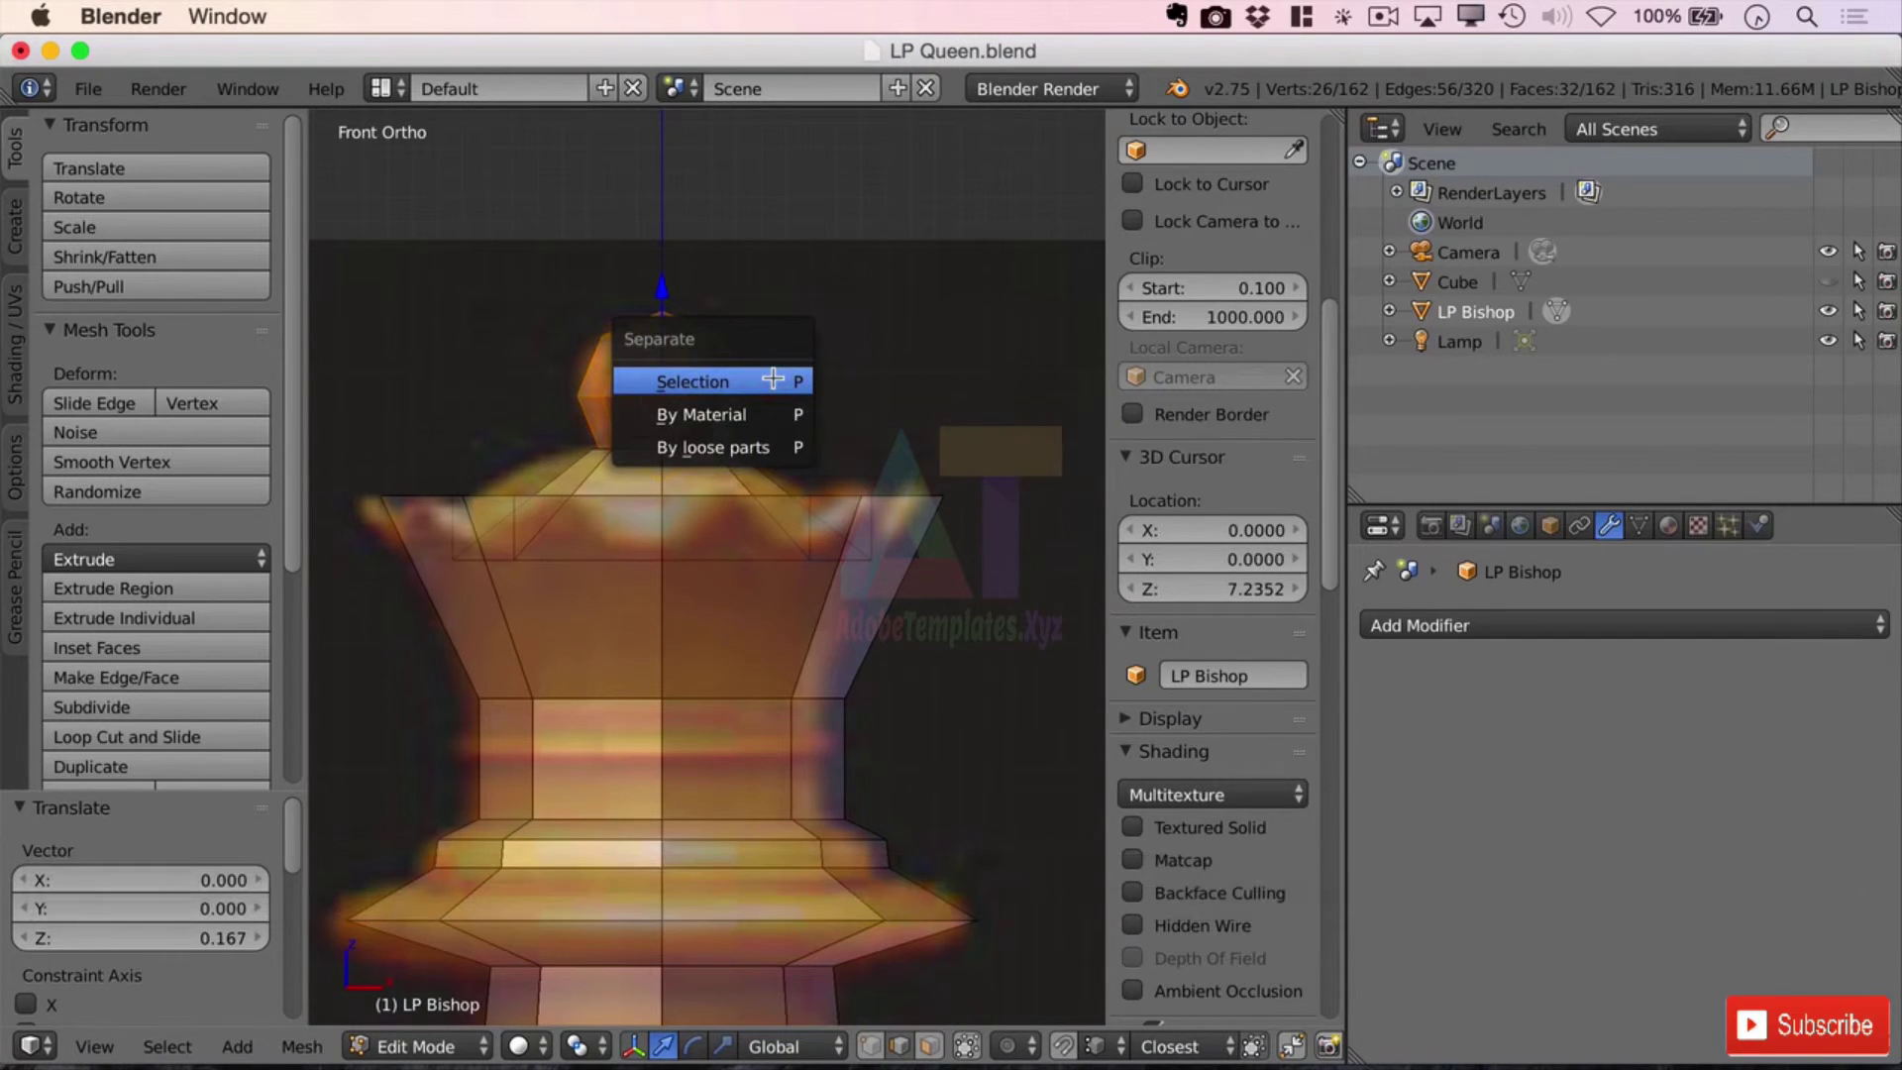
{"action": "left_click", "coordinate": [773, 377]}
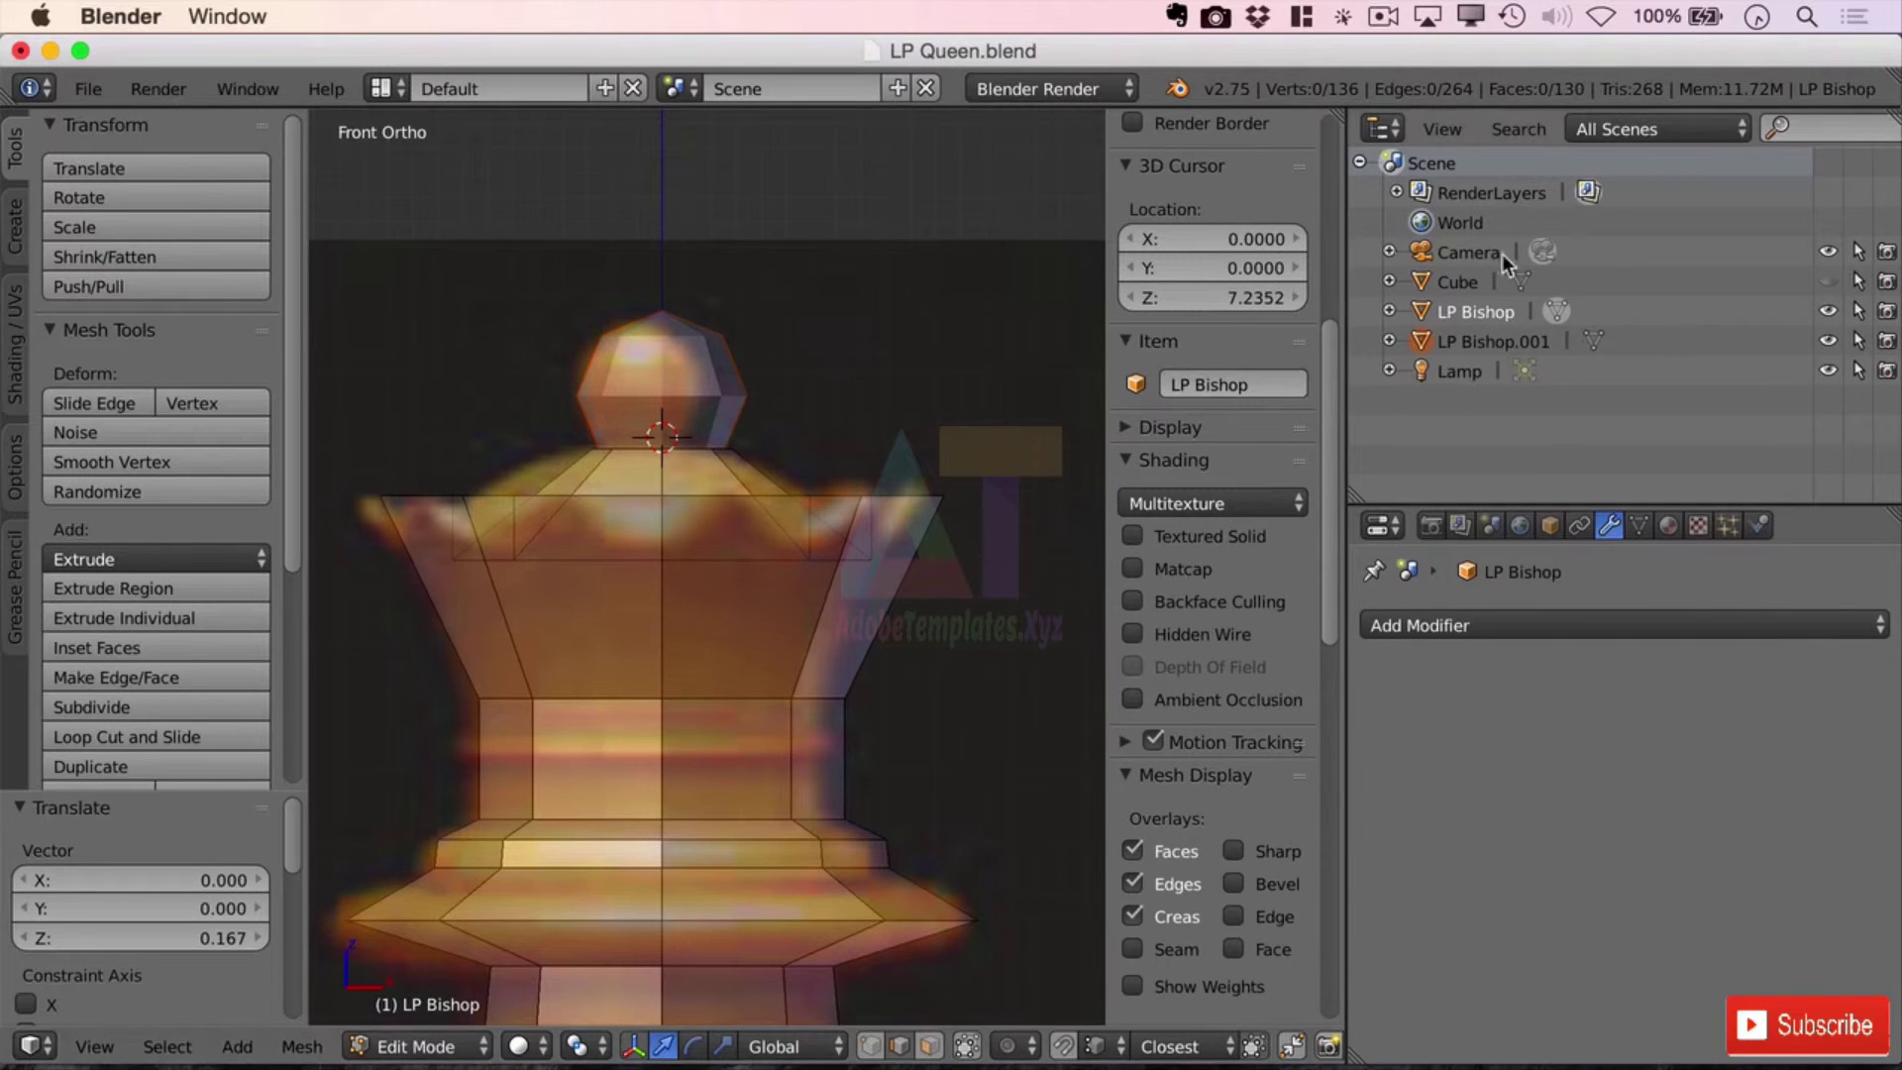
{"action": "scroll", "coordinate": [696, 297], "scroll_direction": "up", "scroll_amount": 2}
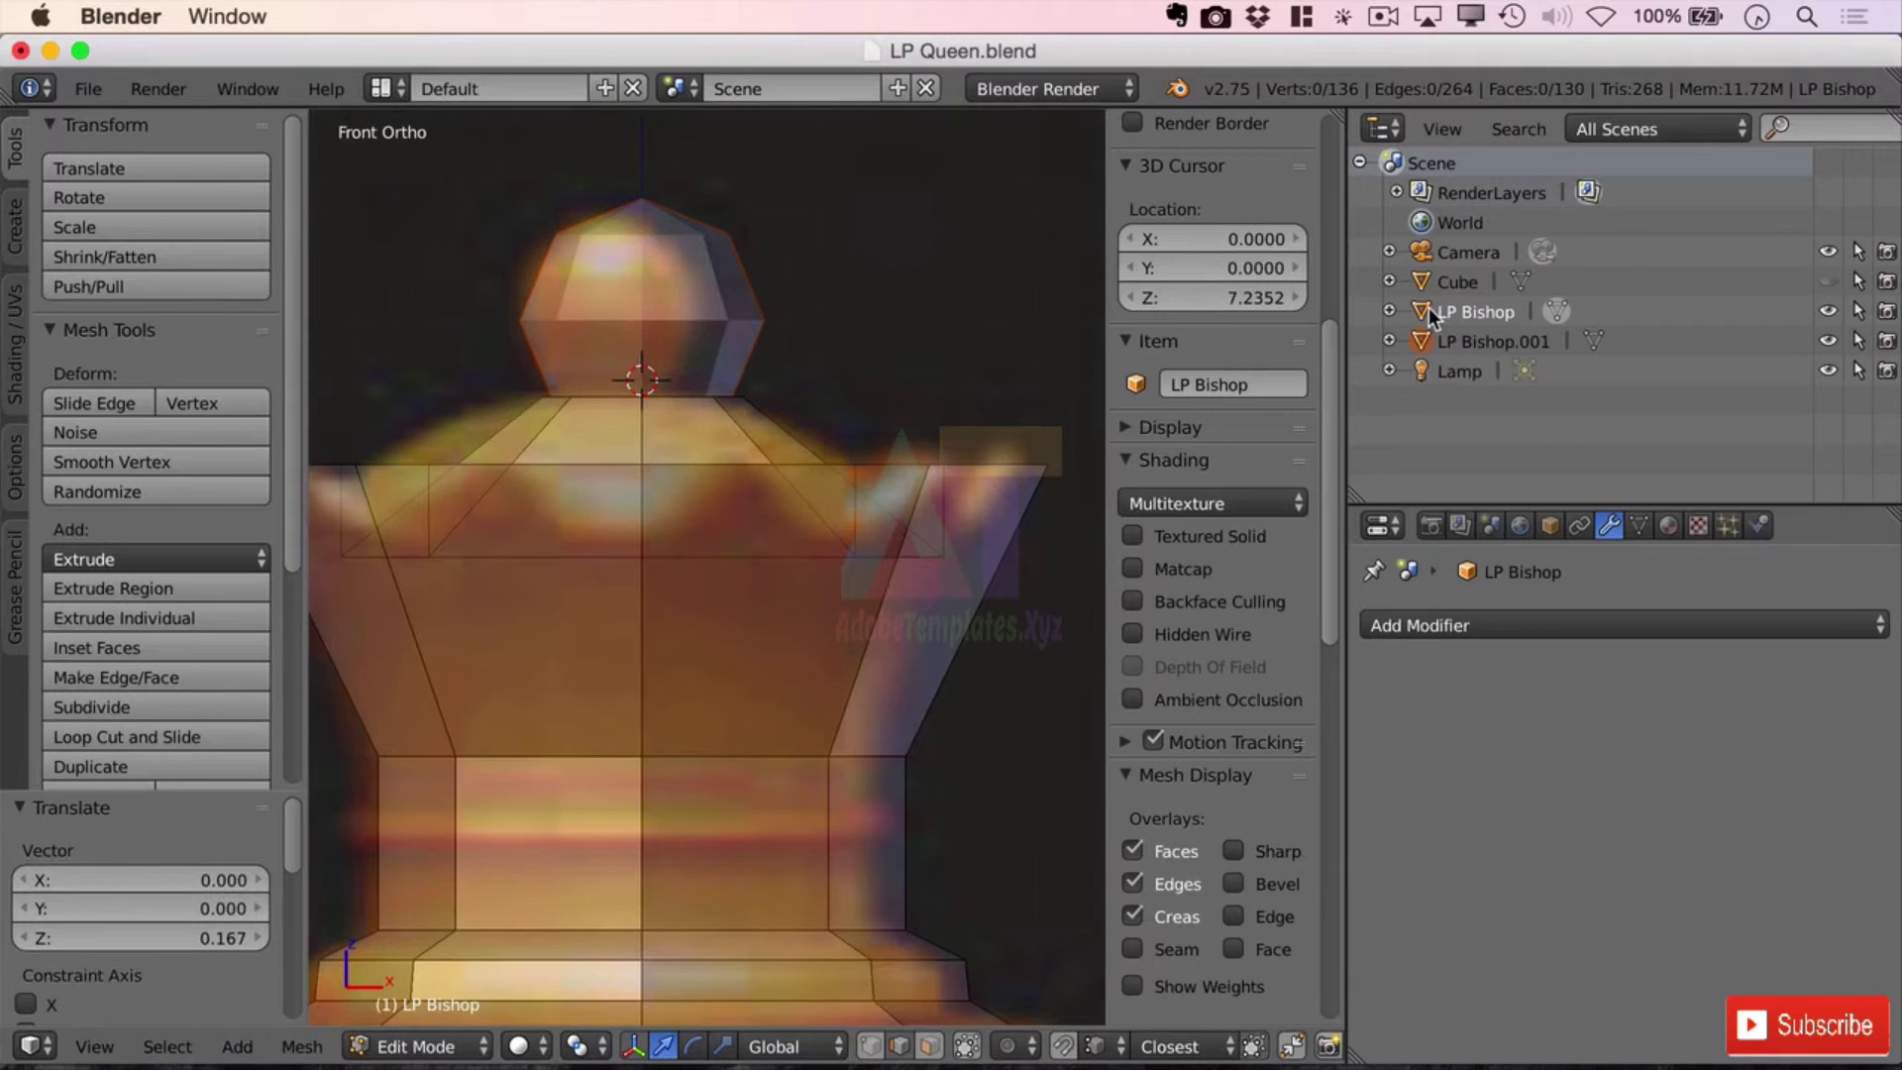
- Back in the bishop's mesh, scale the cap's top eight-vertex loop to 0.503
{"action": "key", "text": "Tab"}
{"action": "key", "text": "Tab"}
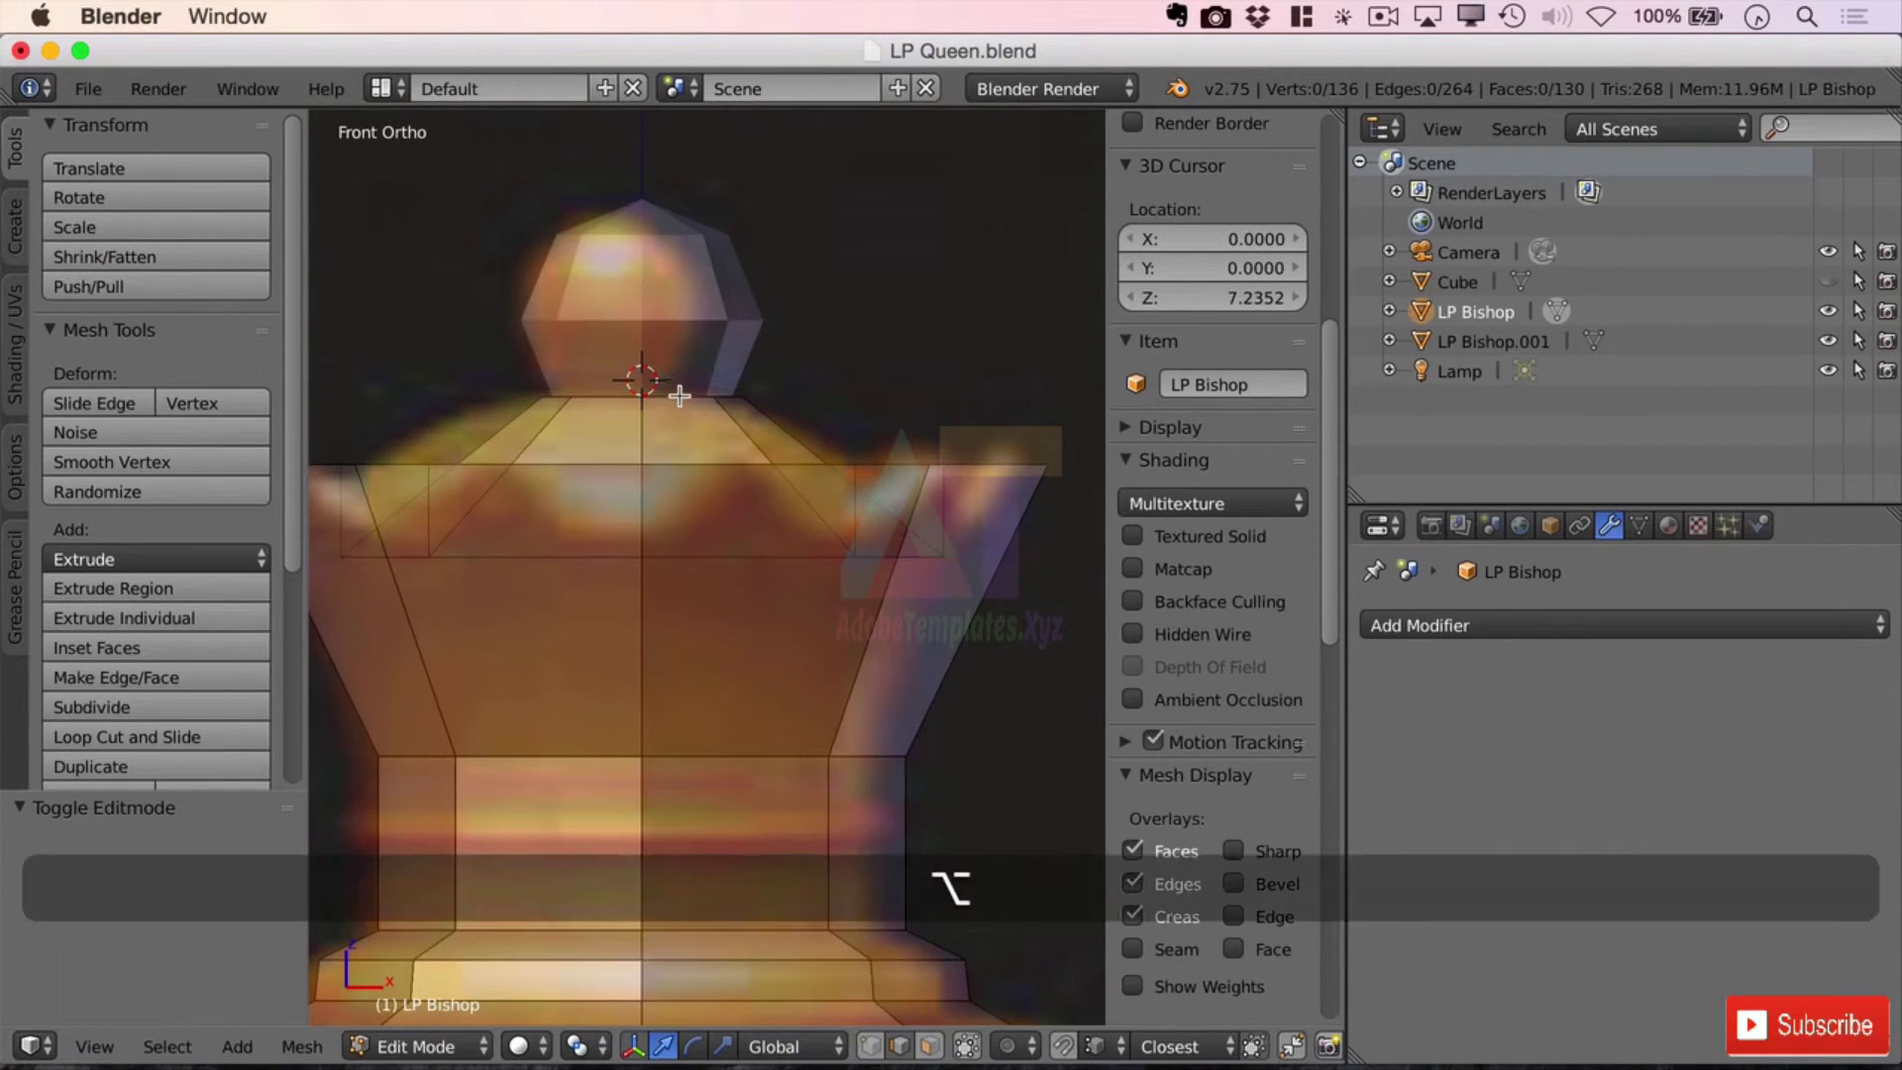
{"action": "right_click", "coordinate": [679, 396], "text": "alt"}
{"action": "key", "text": "s"}
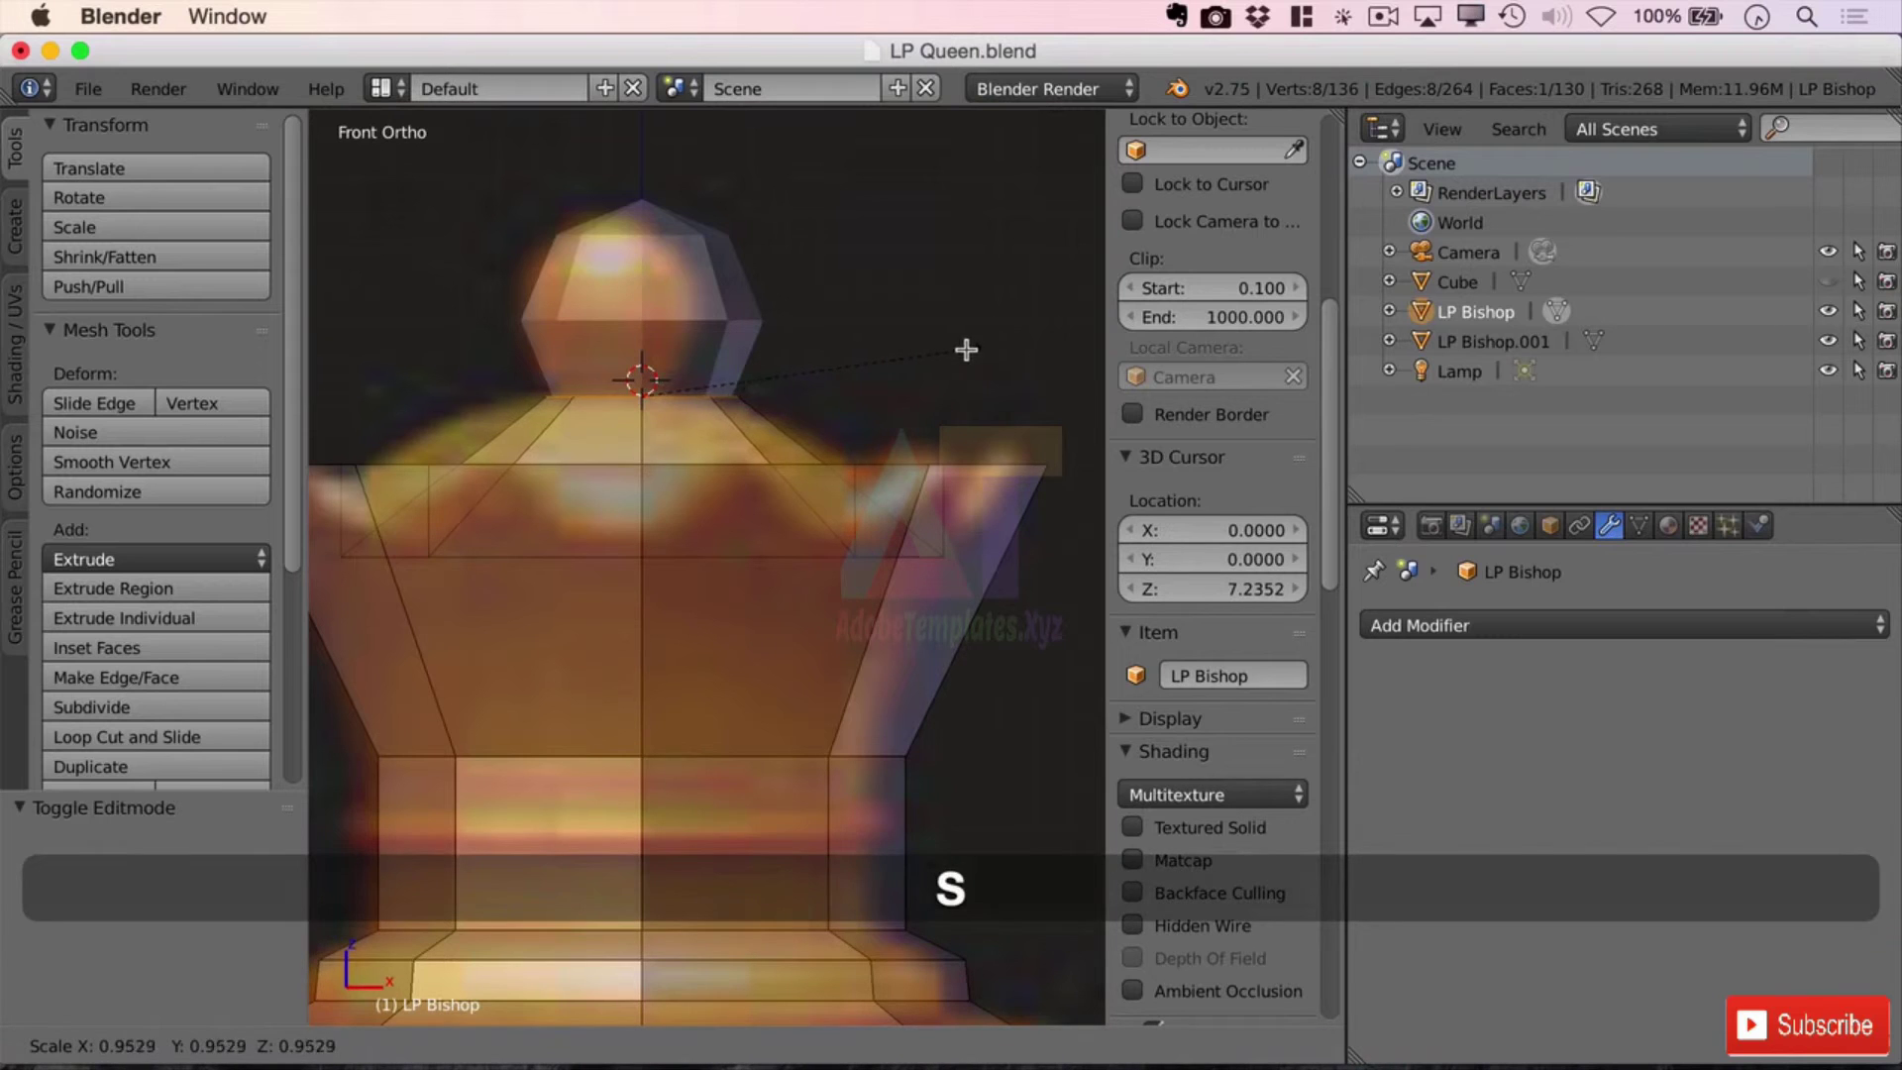
{"action": "left_click", "coordinate": [813, 367]}
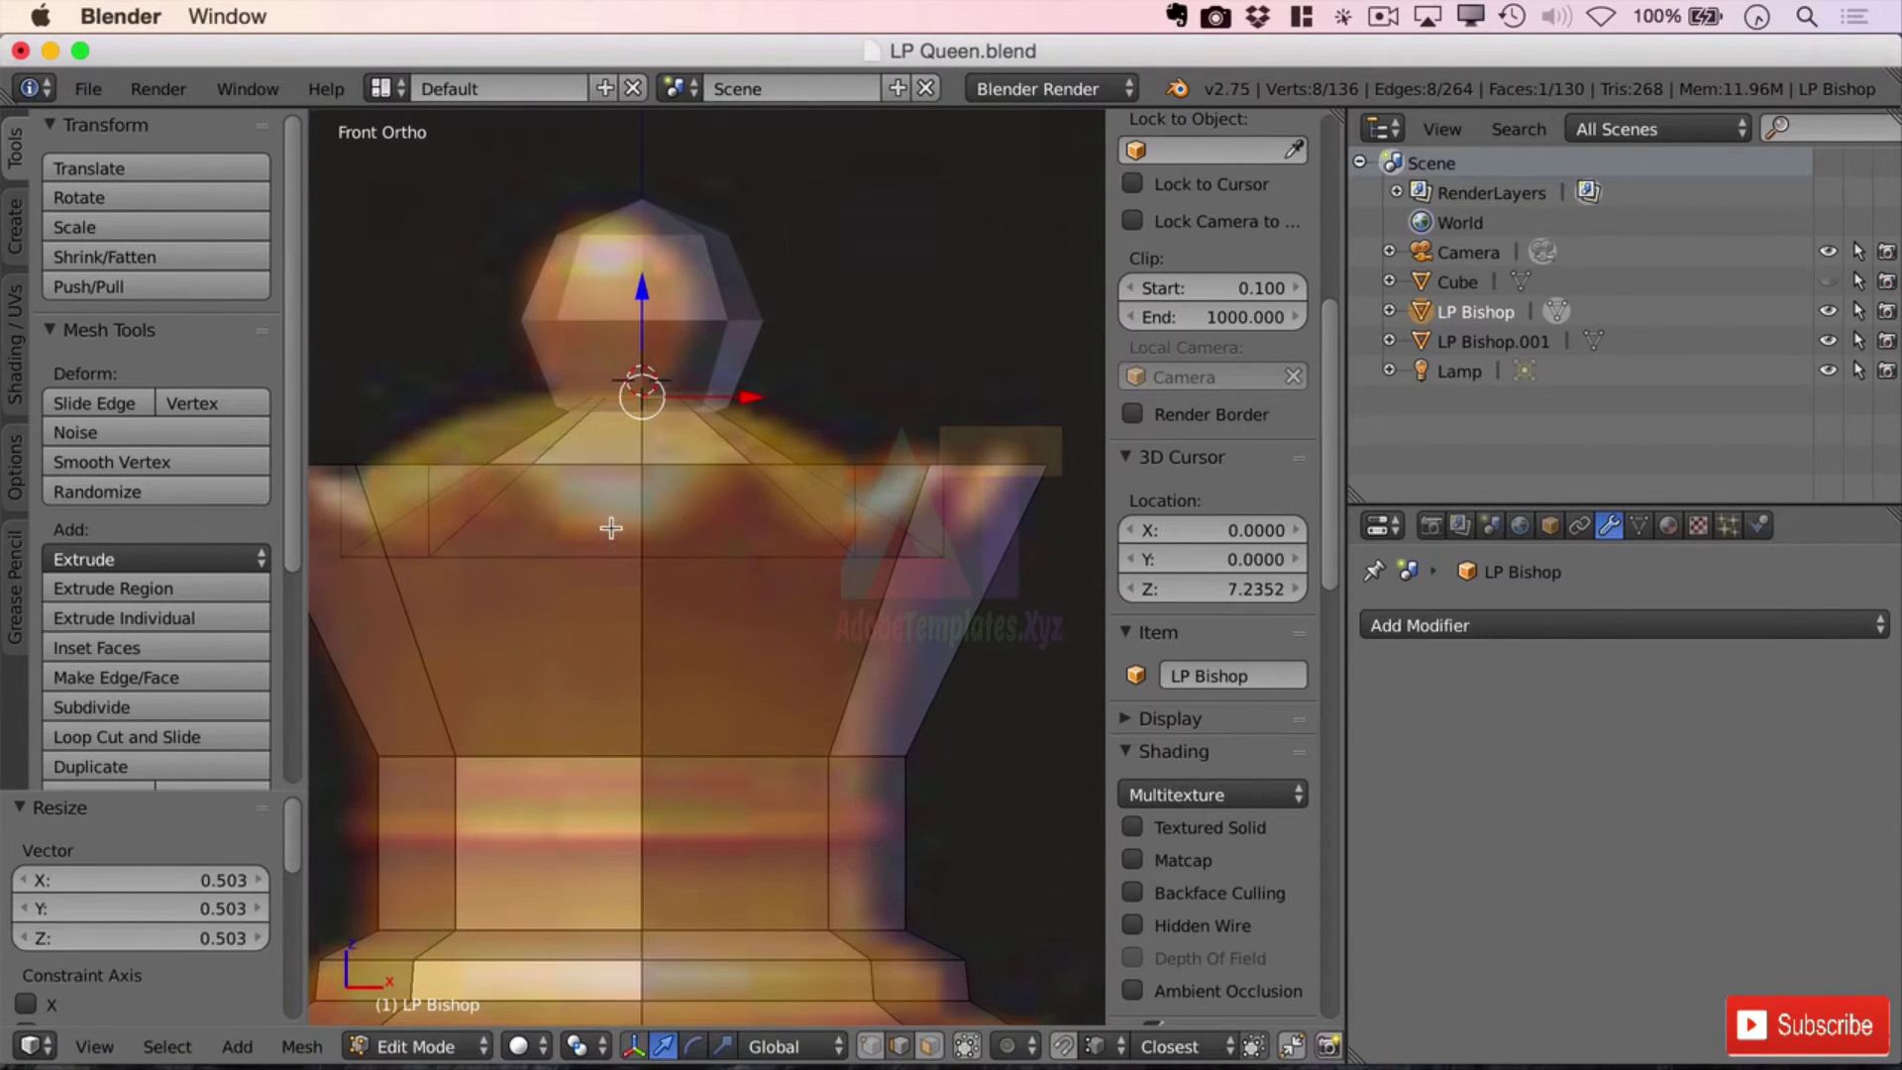
- Loop-cut a new ring near the crown's top and scale it to 1.653
{"action": "key", "text": "ctrl+r"}
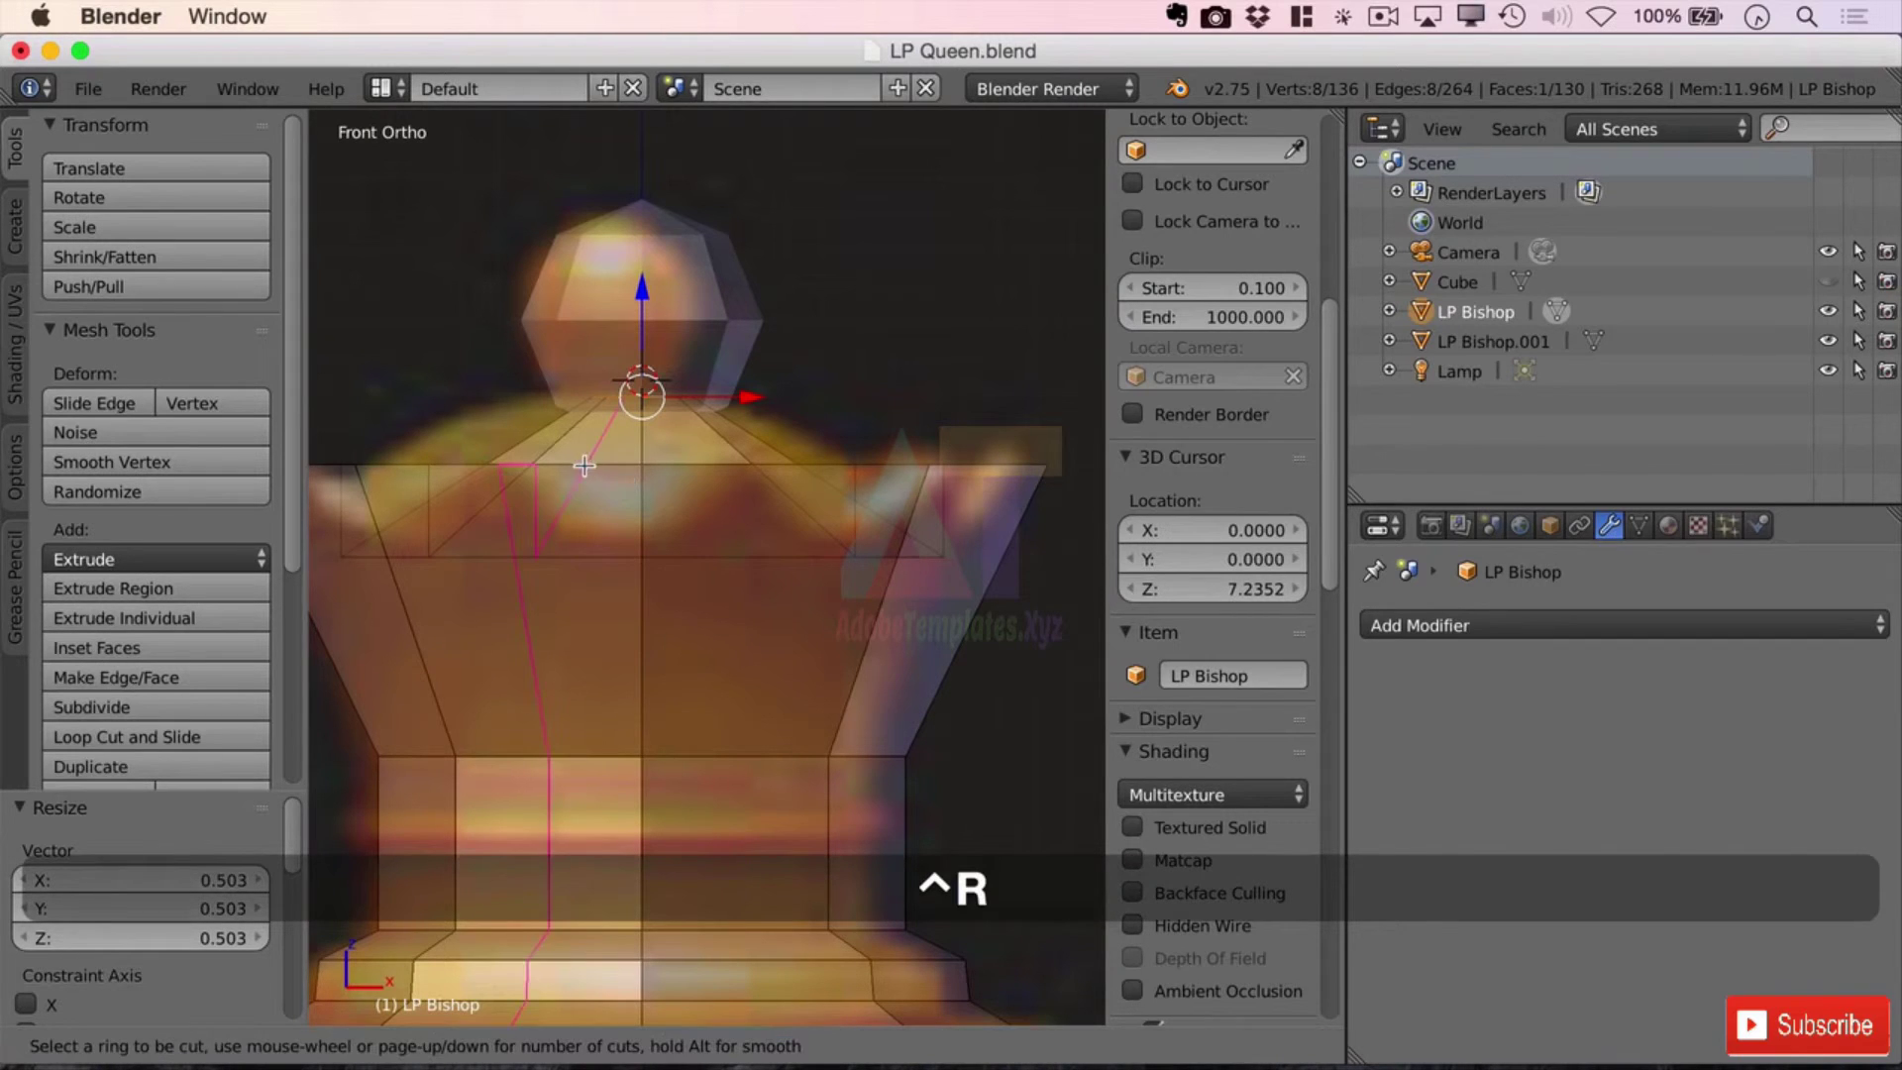
{"action": "left_click", "coordinate": [525, 441]}
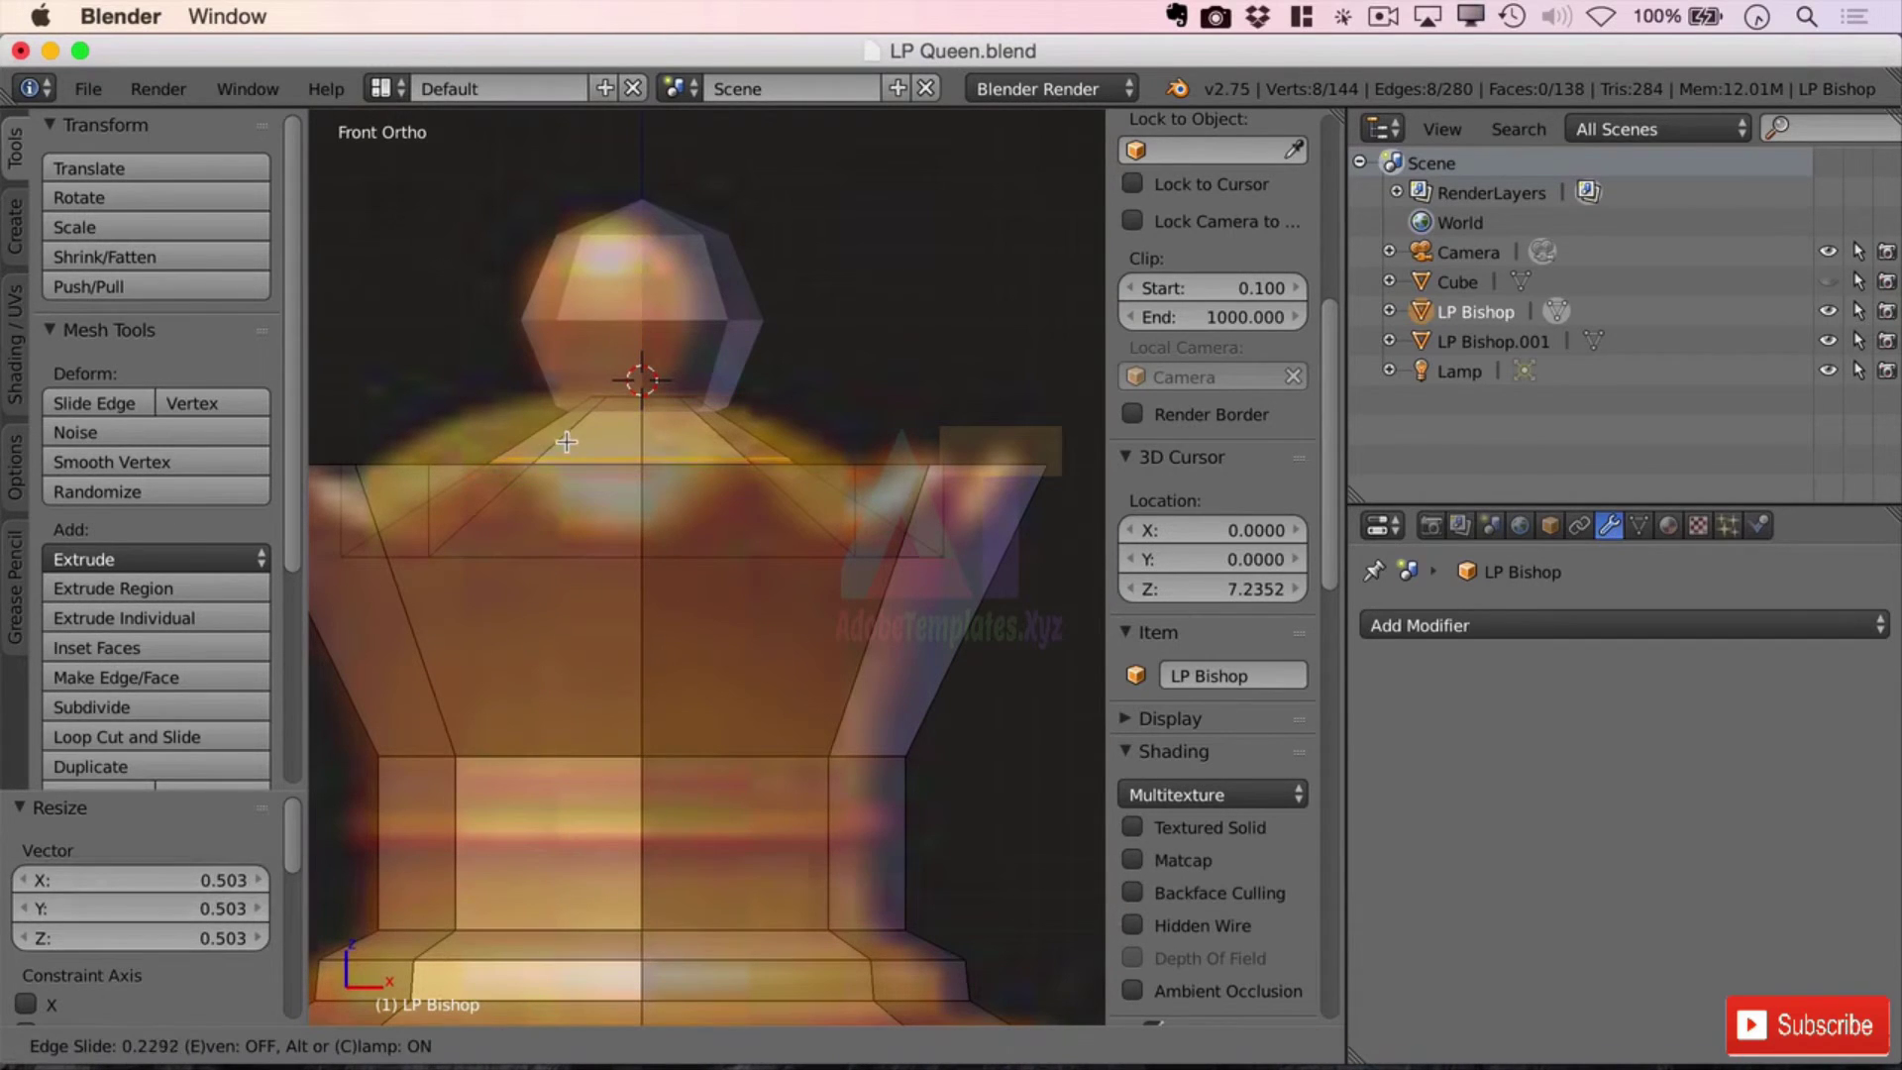
{"action": "left_click", "coordinate": [575, 400]}
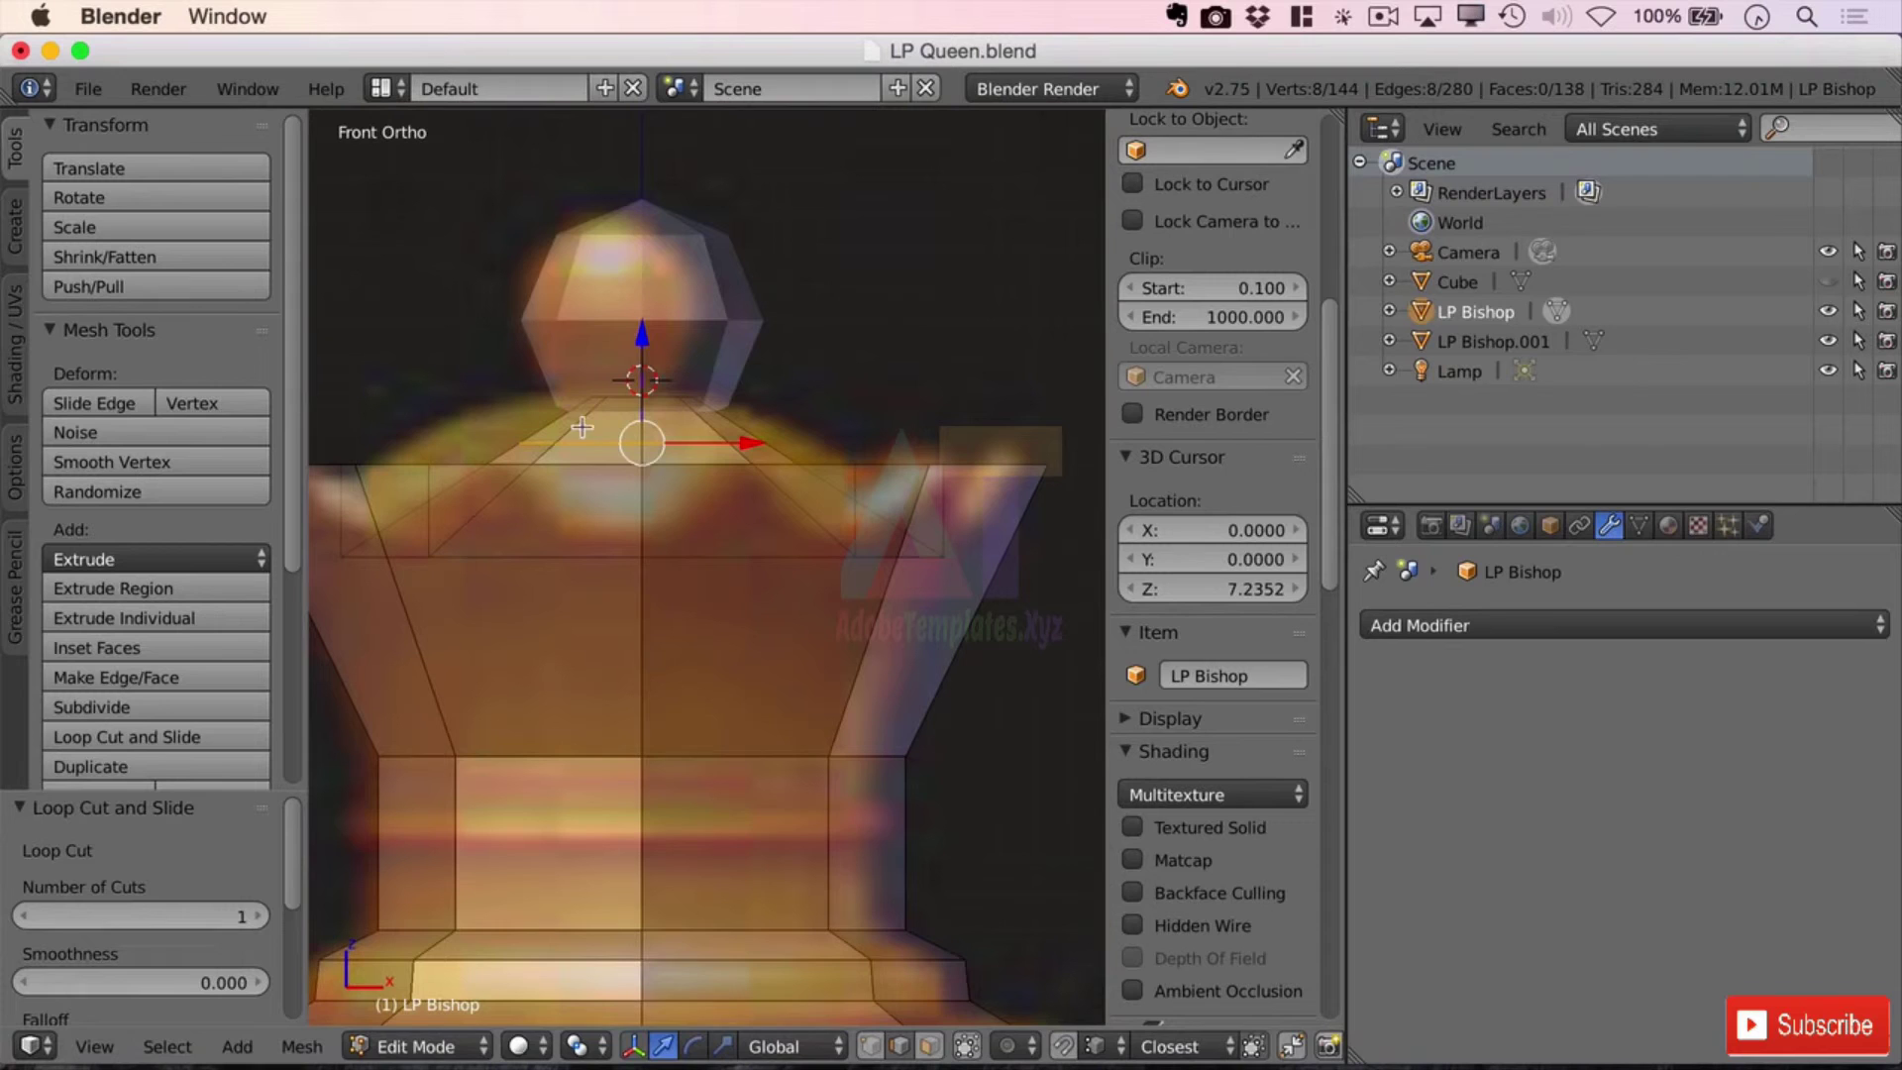
{"action": "key", "text": "s"}
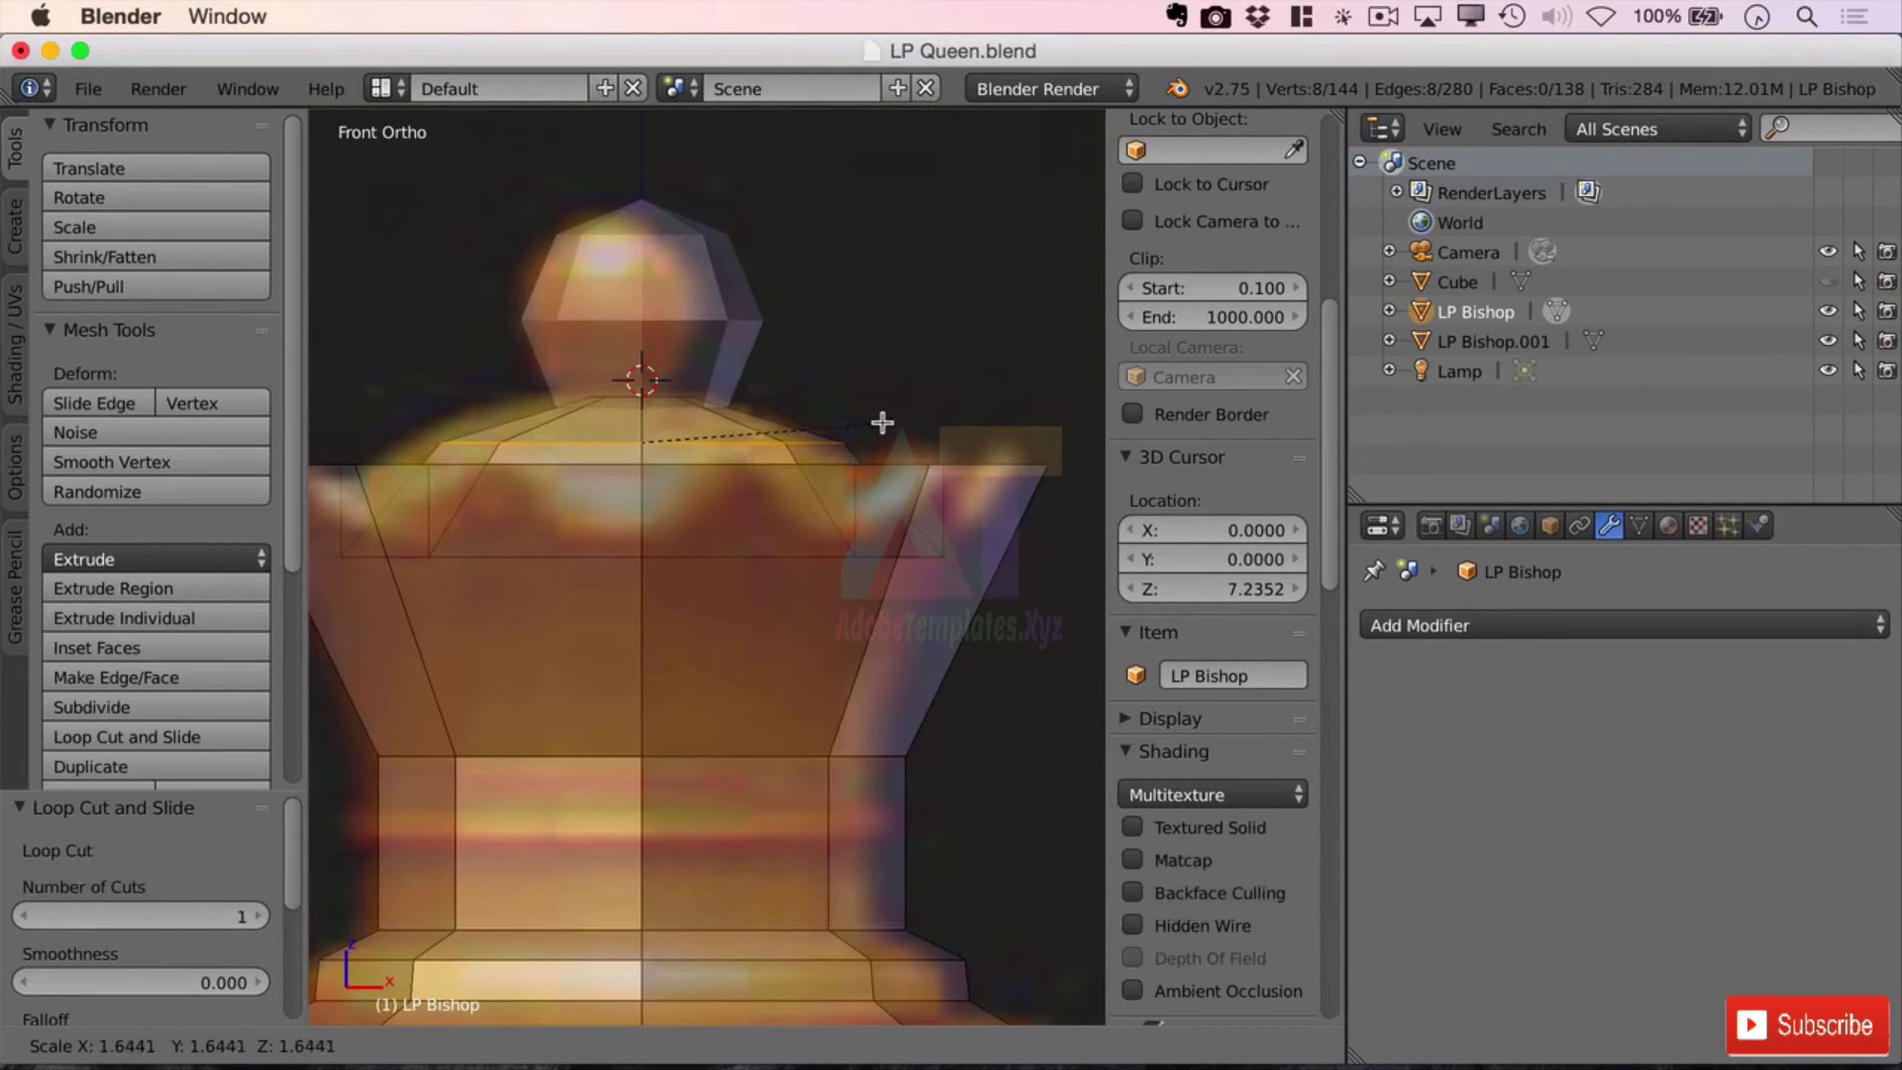
{"action": "left_click", "coordinate": [881, 427]}
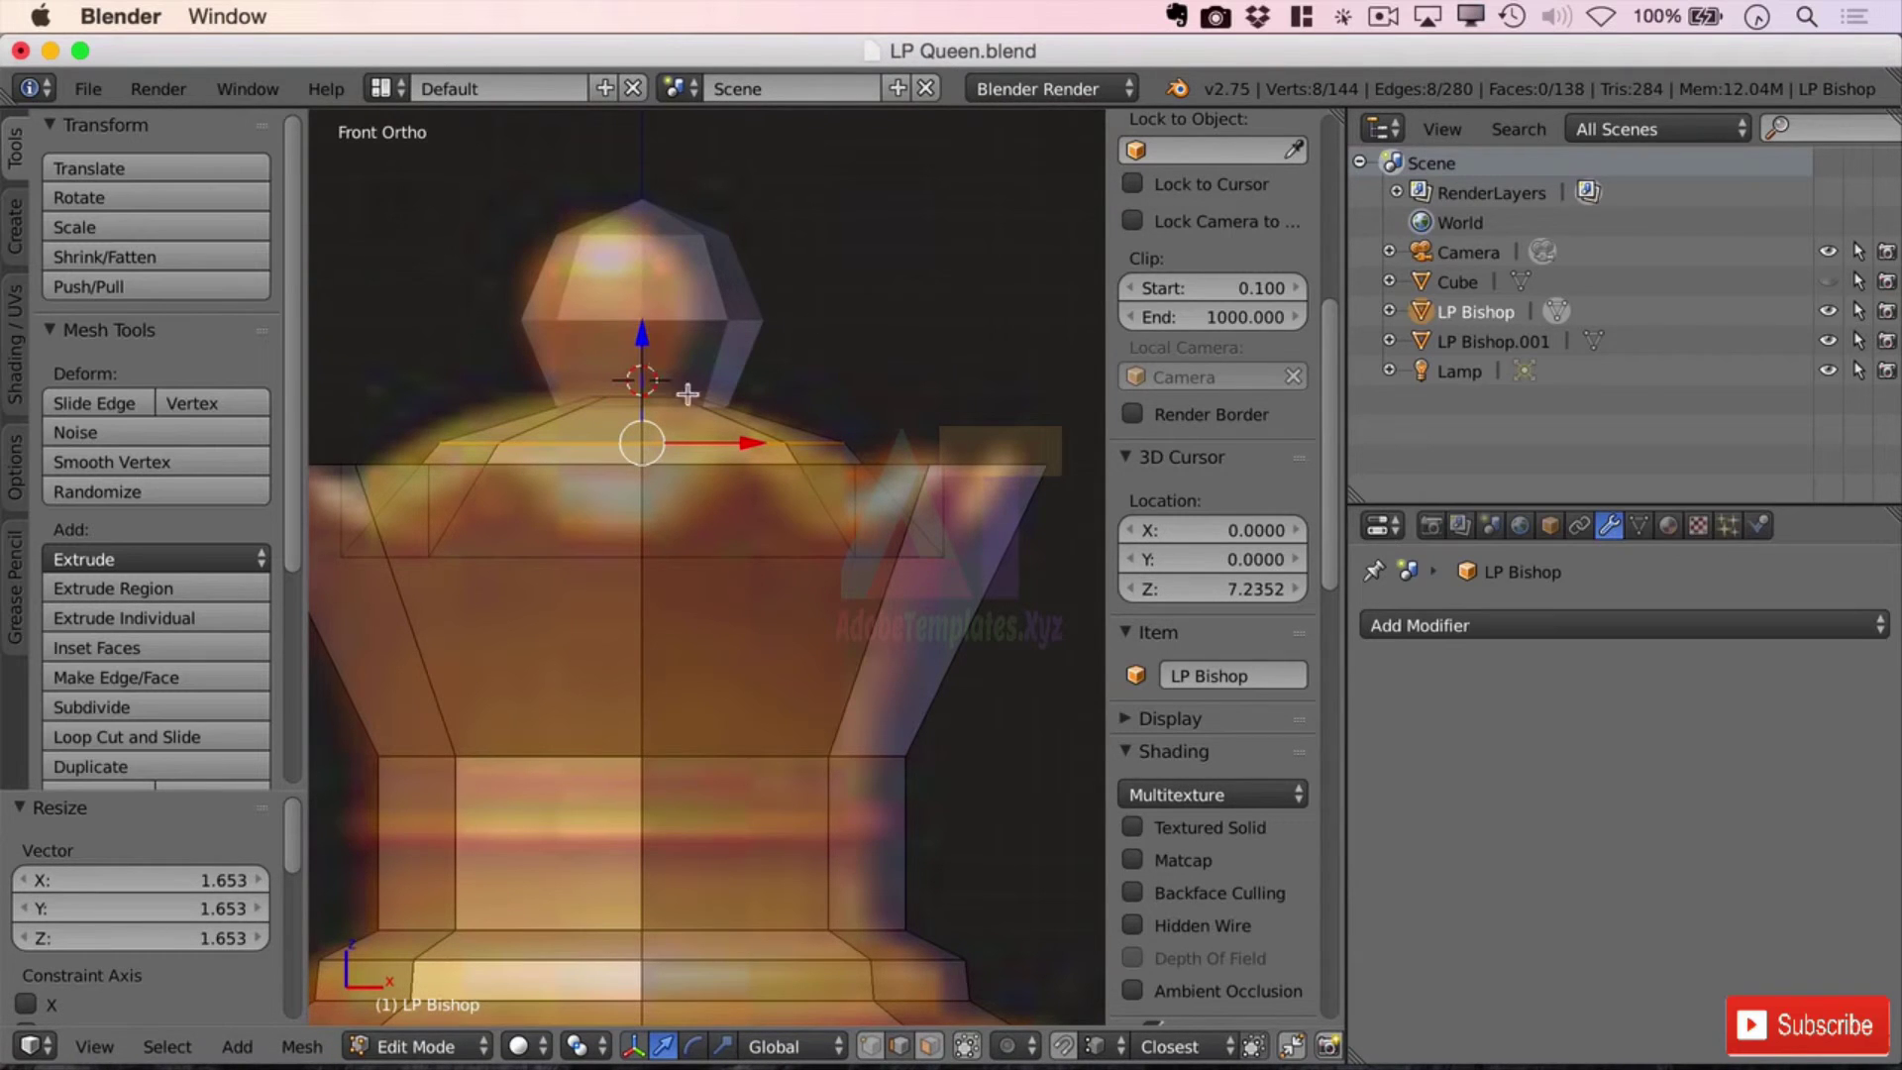
{"action": "mouse_move", "coordinate": [824, 278]}
{"action": "middle_mouse_down"}
{"action": "mouse_move", "coordinate": [828, 349]}
{"action": "mouse_move", "coordinate": [847, 249]}
{"action": "mouse_move", "coordinate": [837, 327]}
{"action": "mouse_move", "coordinate": [853, 310]}
{"action": "mouse_move", "coordinate": [819, 288]}
{"action": "mouse_move", "coordinate": [840, 311]}
{"action": "middle_mouse_up"}
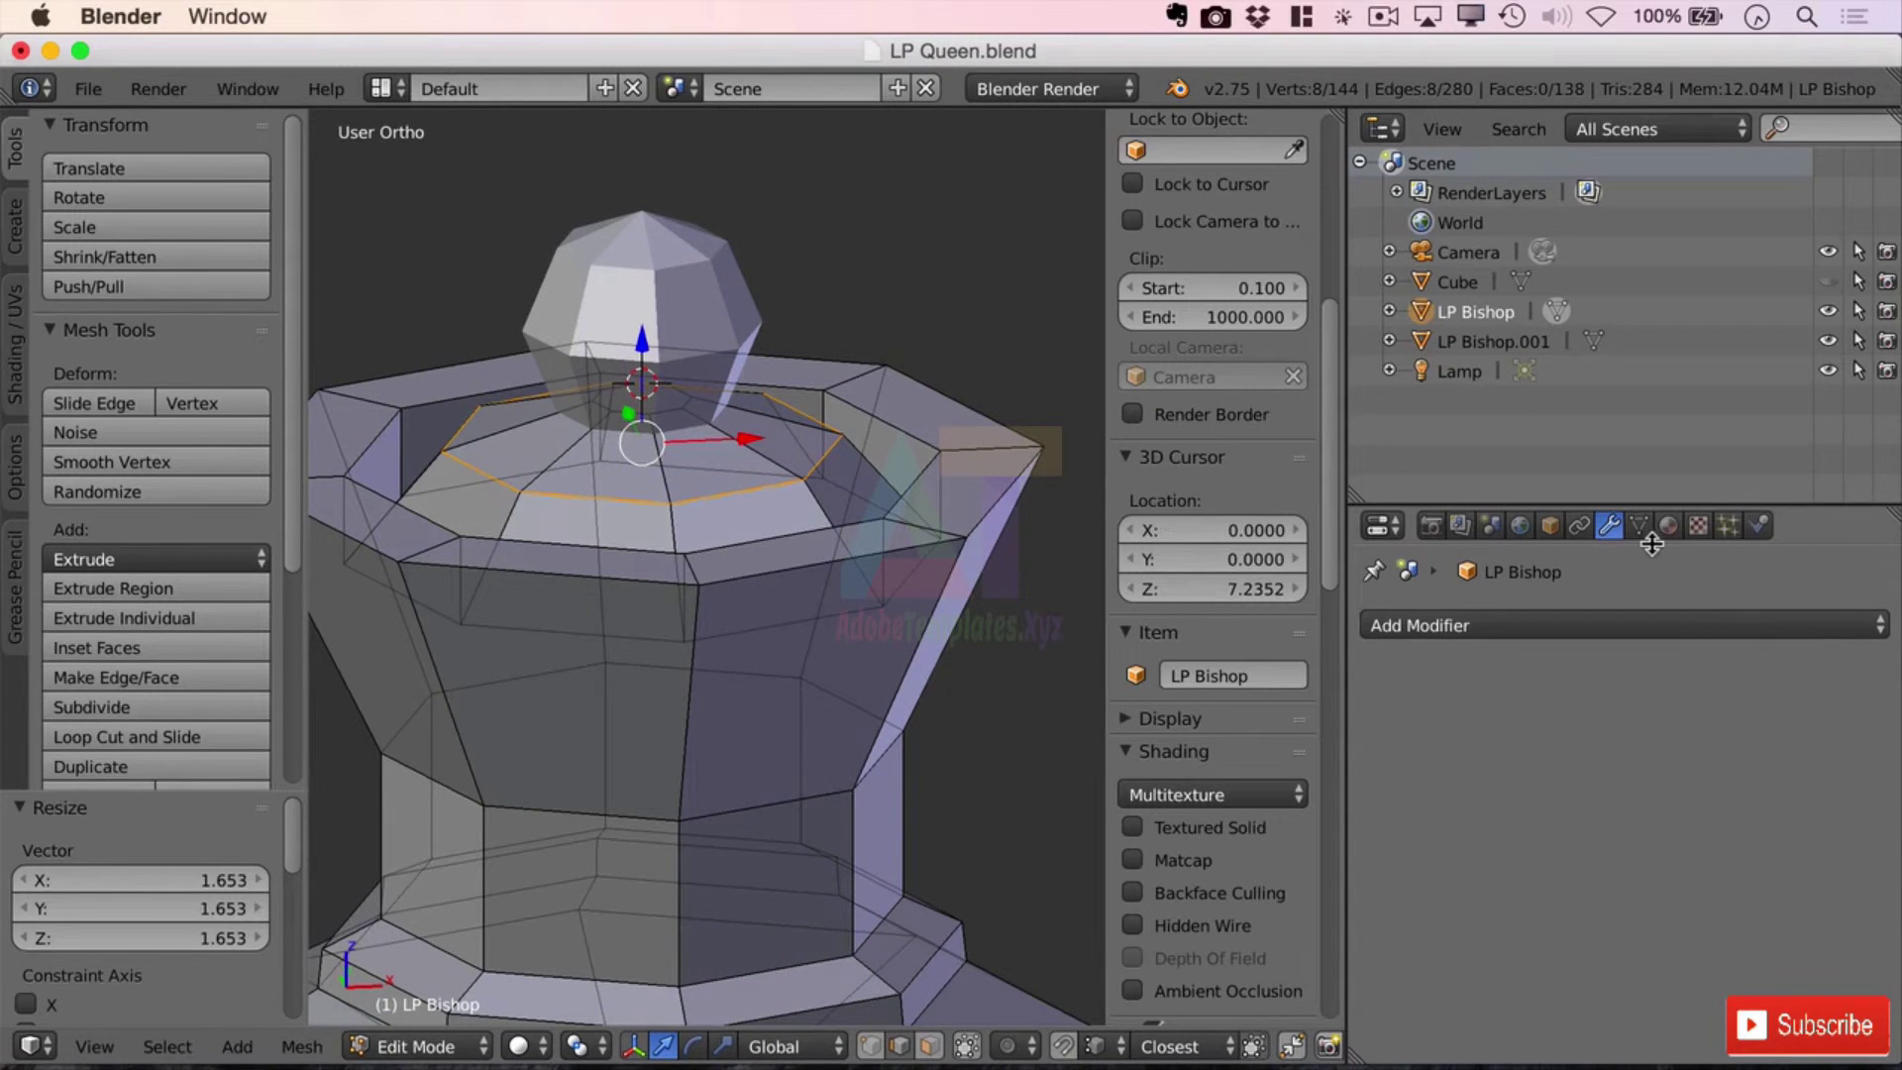
- Delete the Cube object from the Outliner, then select LP Bishop
{"action": "left_click", "coordinate": [1414, 280]}
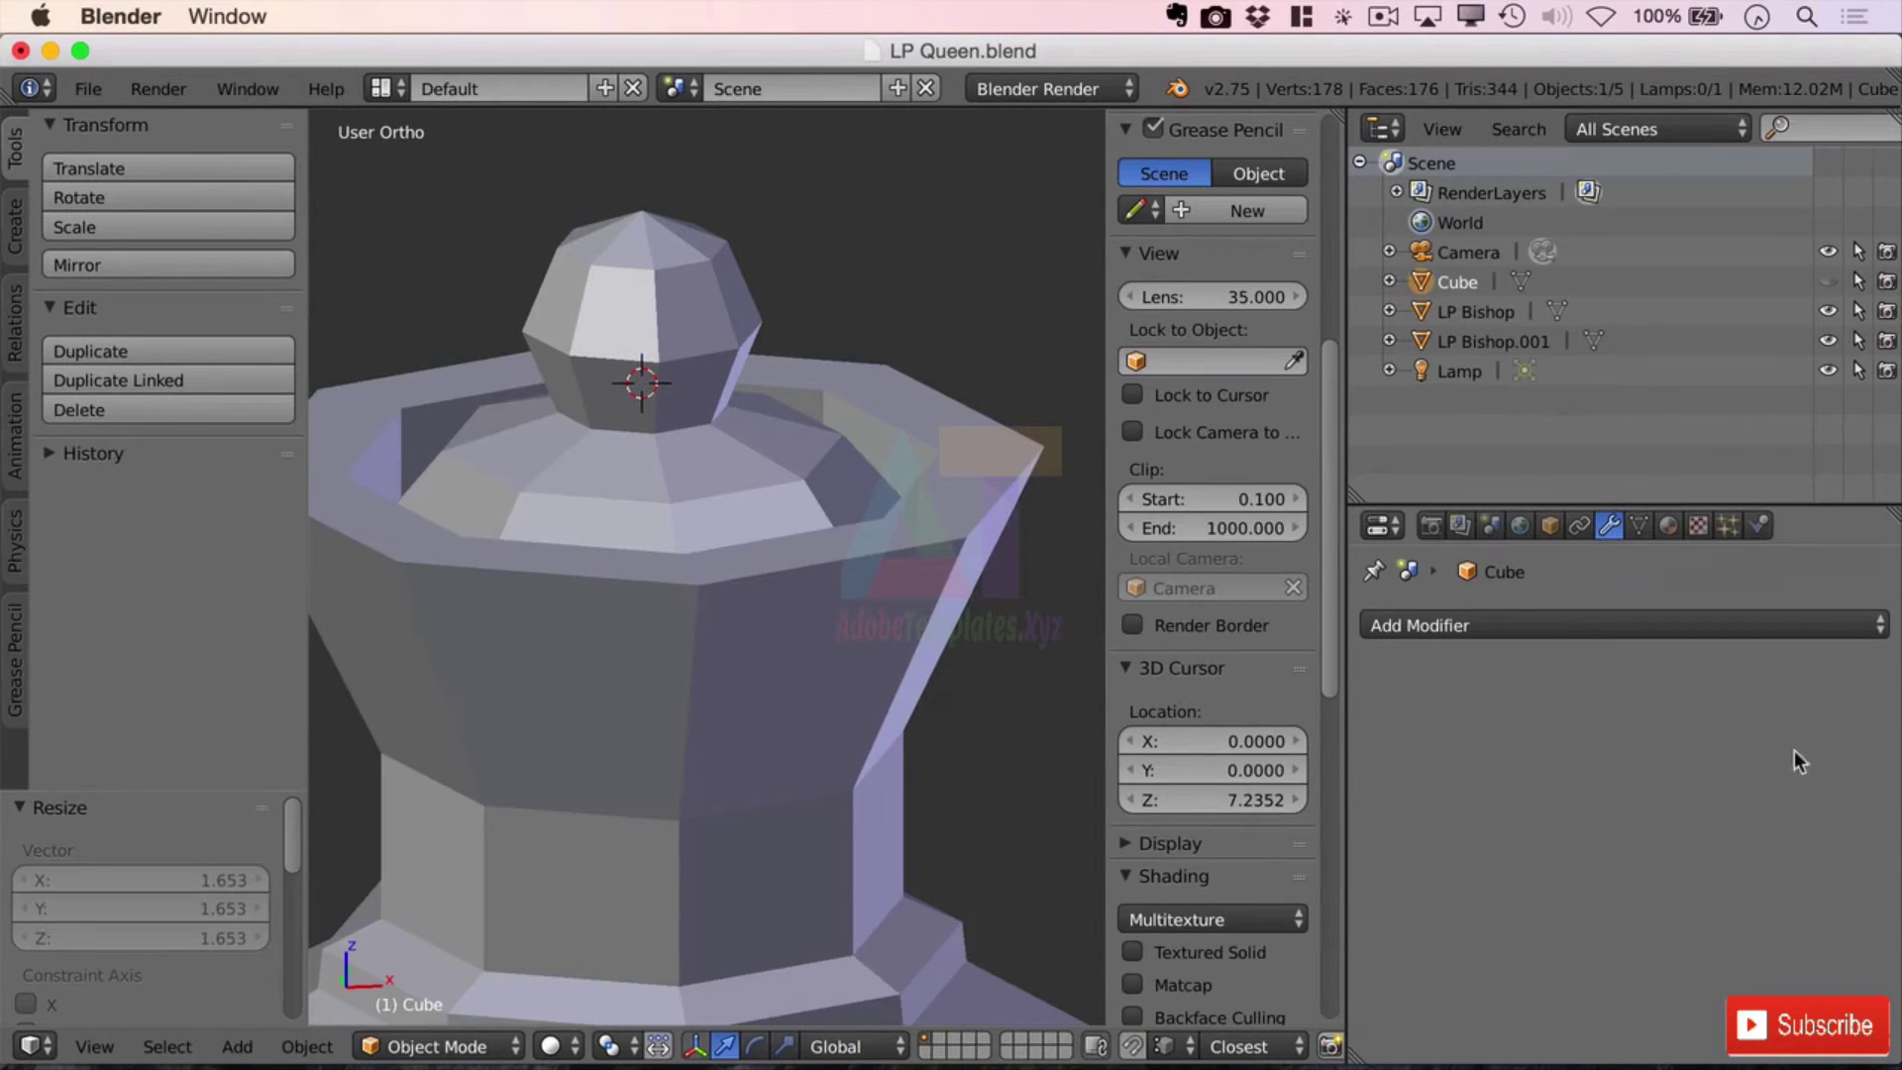
{"action": "left_click", "coordinate": [1438, 310]}
{"action": "left_click", "coordinate": [1427, 279]}
{"action": "scroll", "coordinate": [618, 503], "scroll_direction": "down", "scroll_amount": 5}
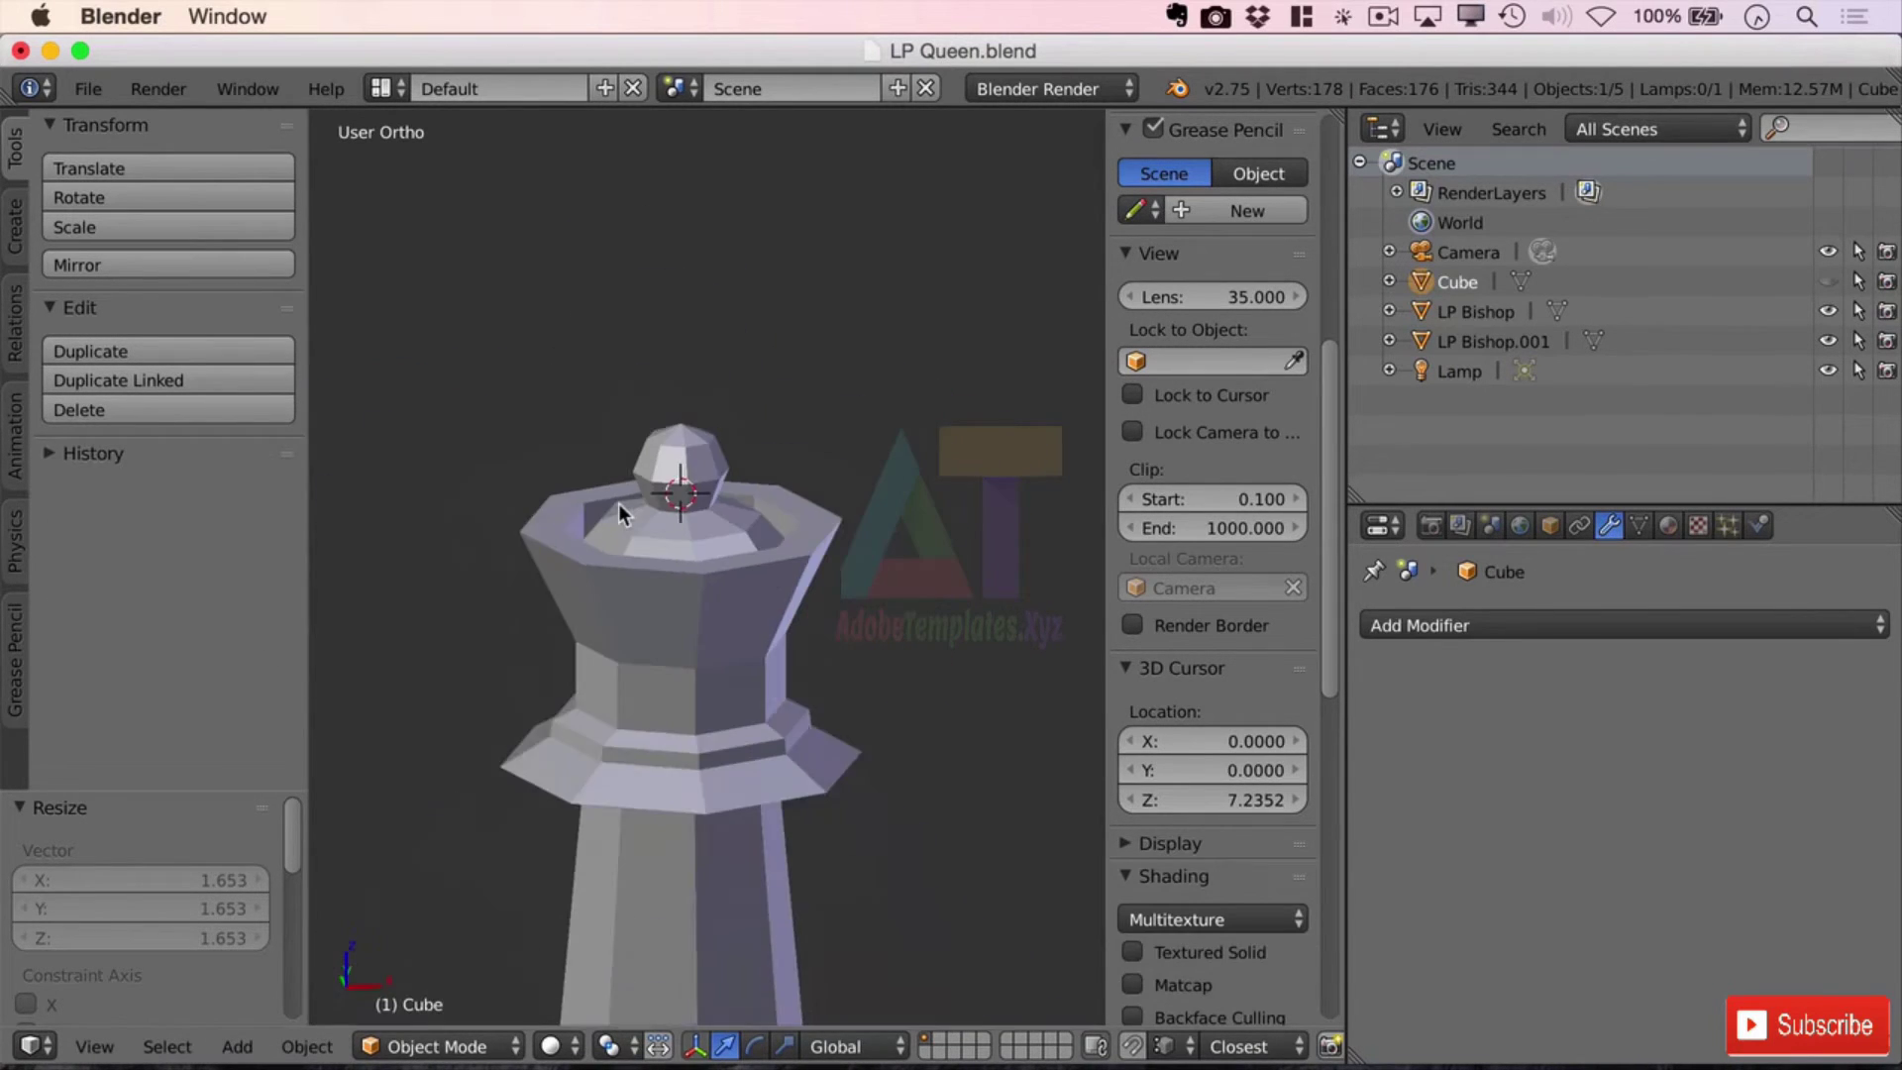
{"action": "scroll", "coordinate": [618, 503], "scroll_direction": "down", "scroll_amount": 3}
{"action": "scroll", "coordinate": [739, 544], "scroll_direction": "up", "scroll_amount": 3}
{"action": "right_click", "coordinate": [1421, 284]}
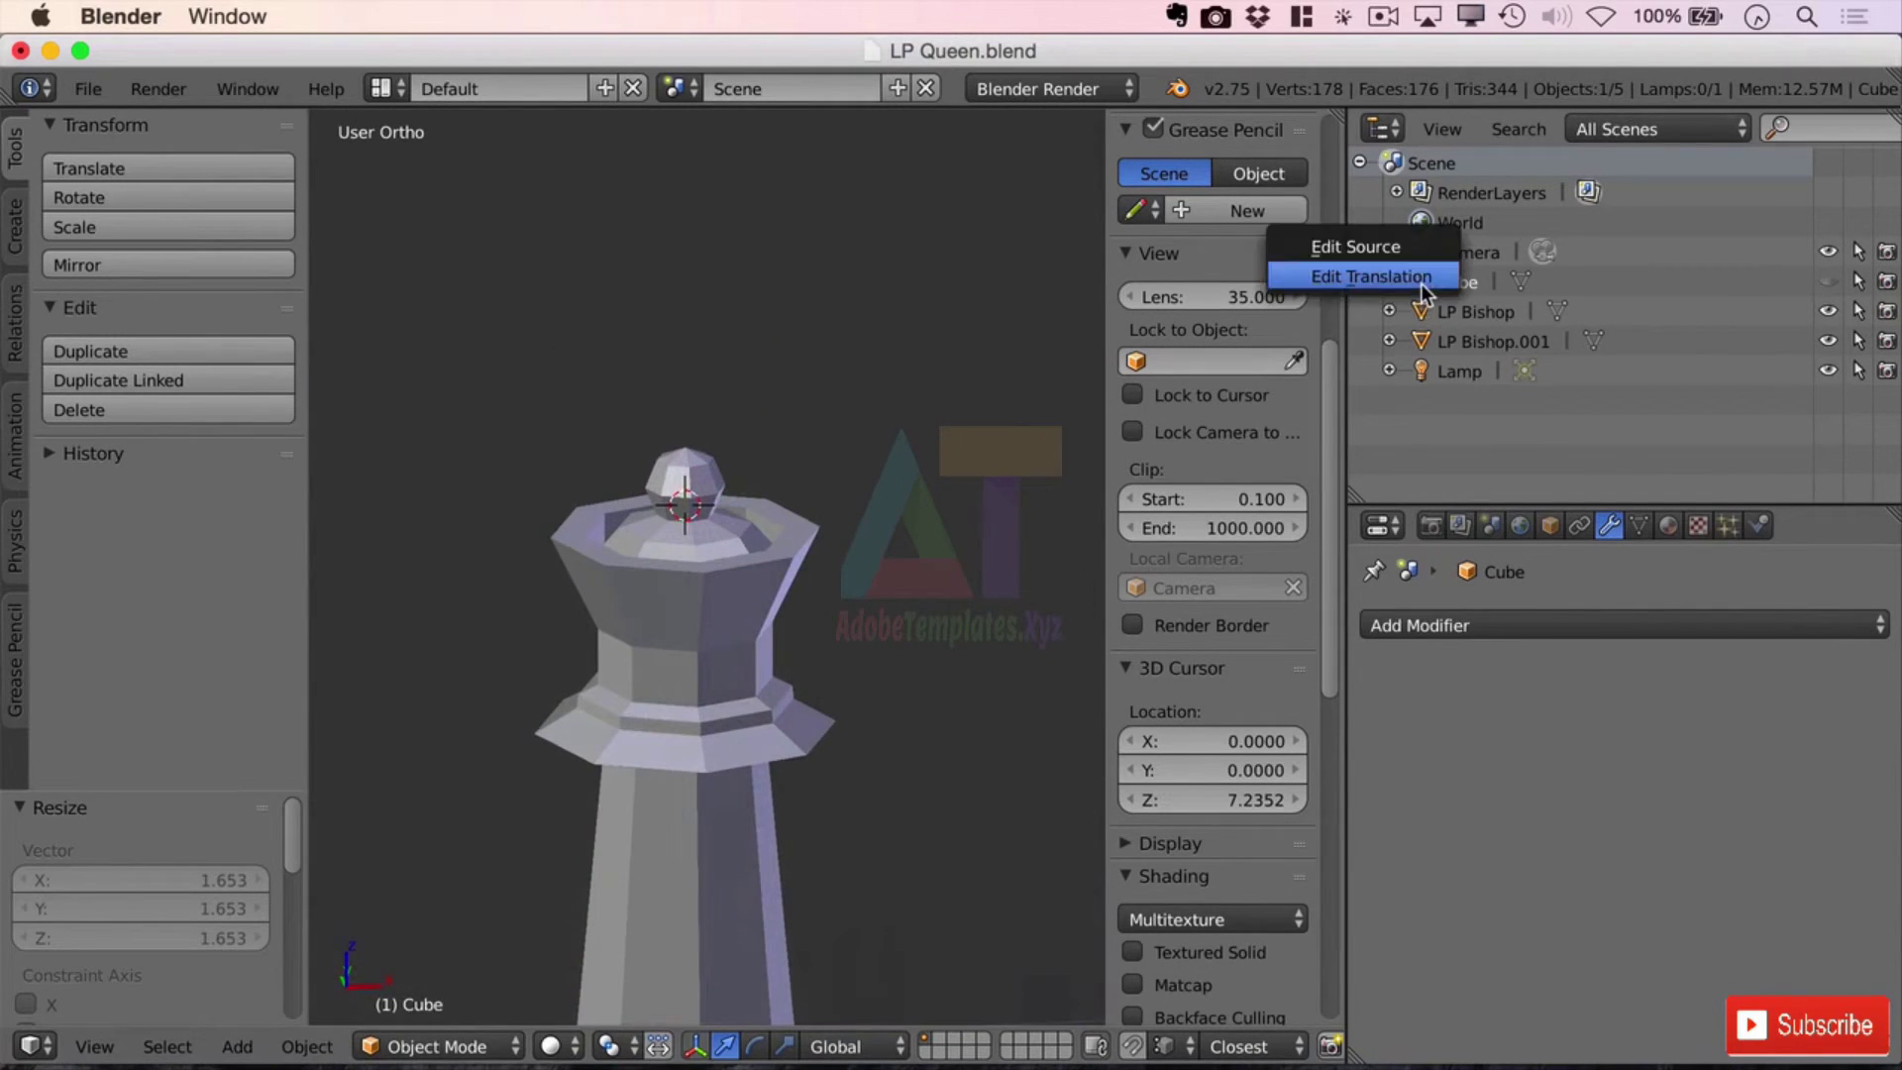
{"action": "left_click", "coordinate": [1420, 283]}
{"action": "right_click", "coordinate": [1446, 281]}
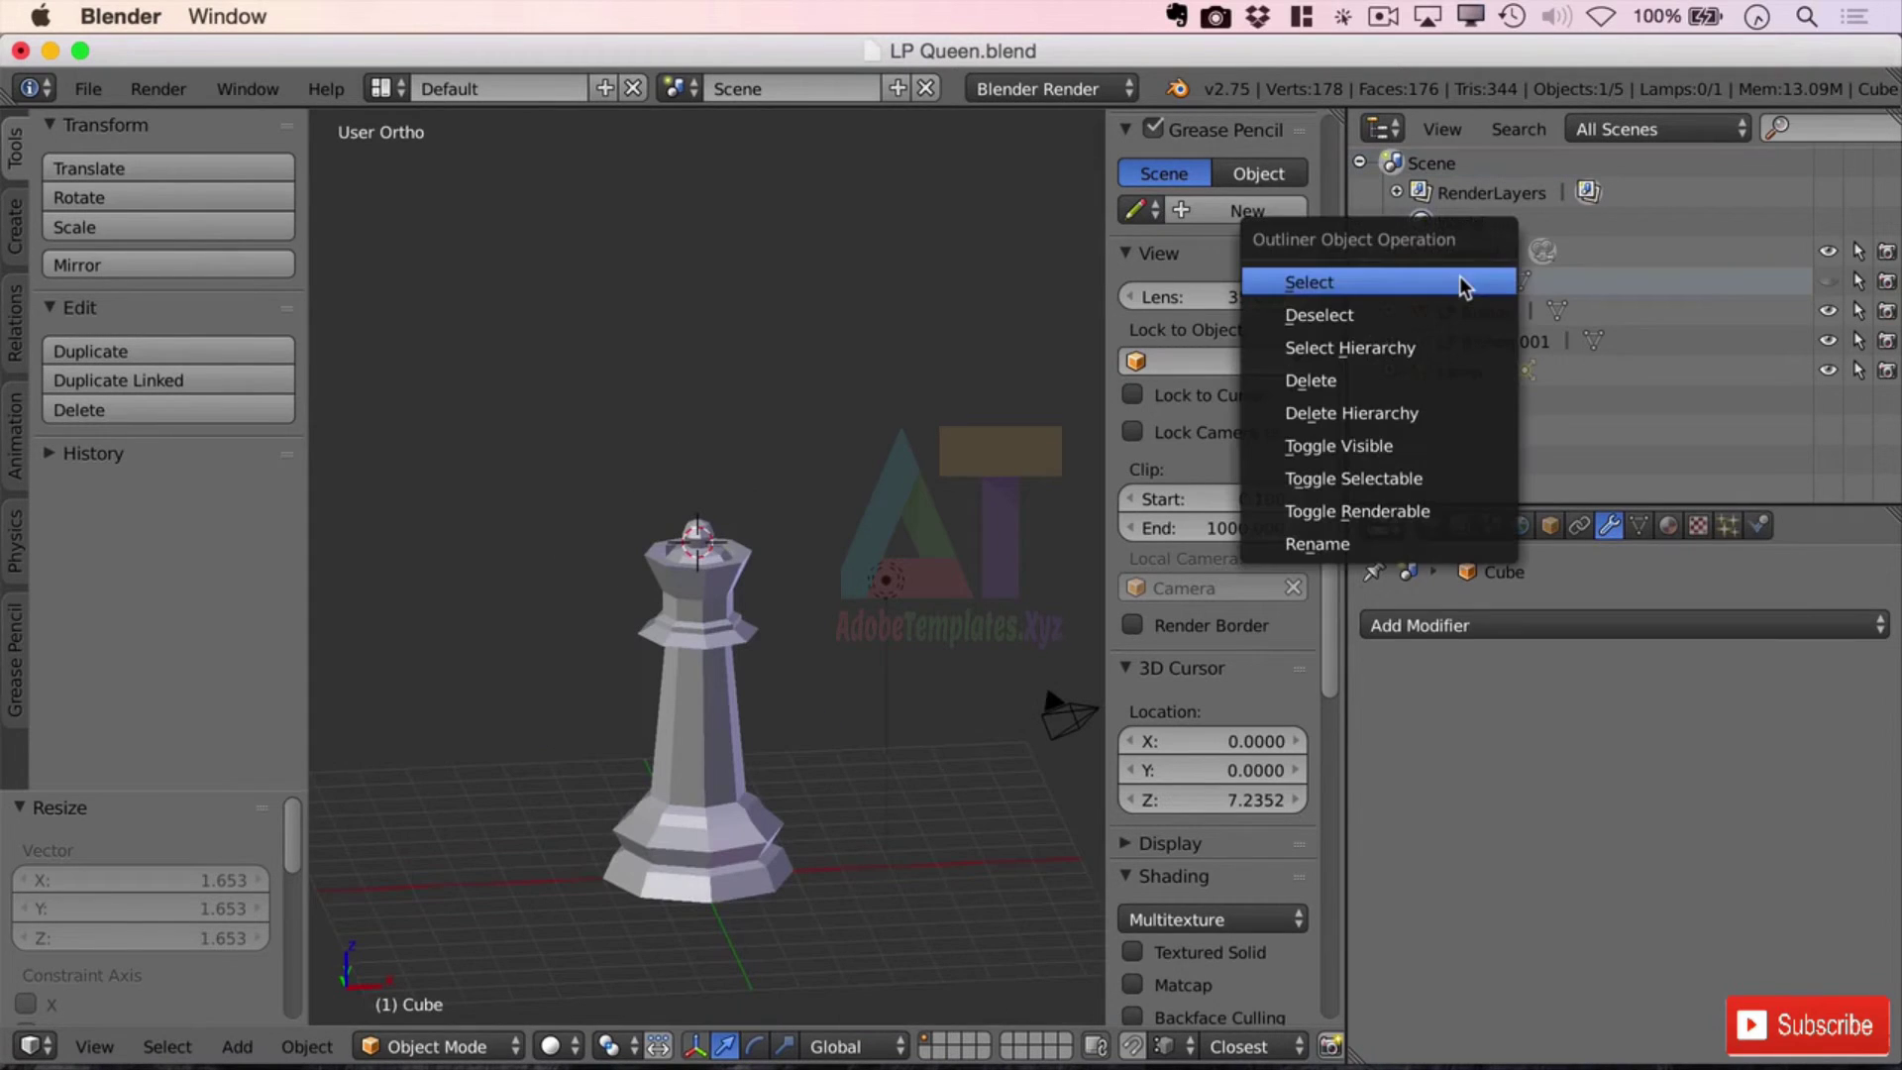
{"action": "left_click", "coordinate": [1443, 380]}
{"action": "left_click", "coordinate": [1476, 283]}
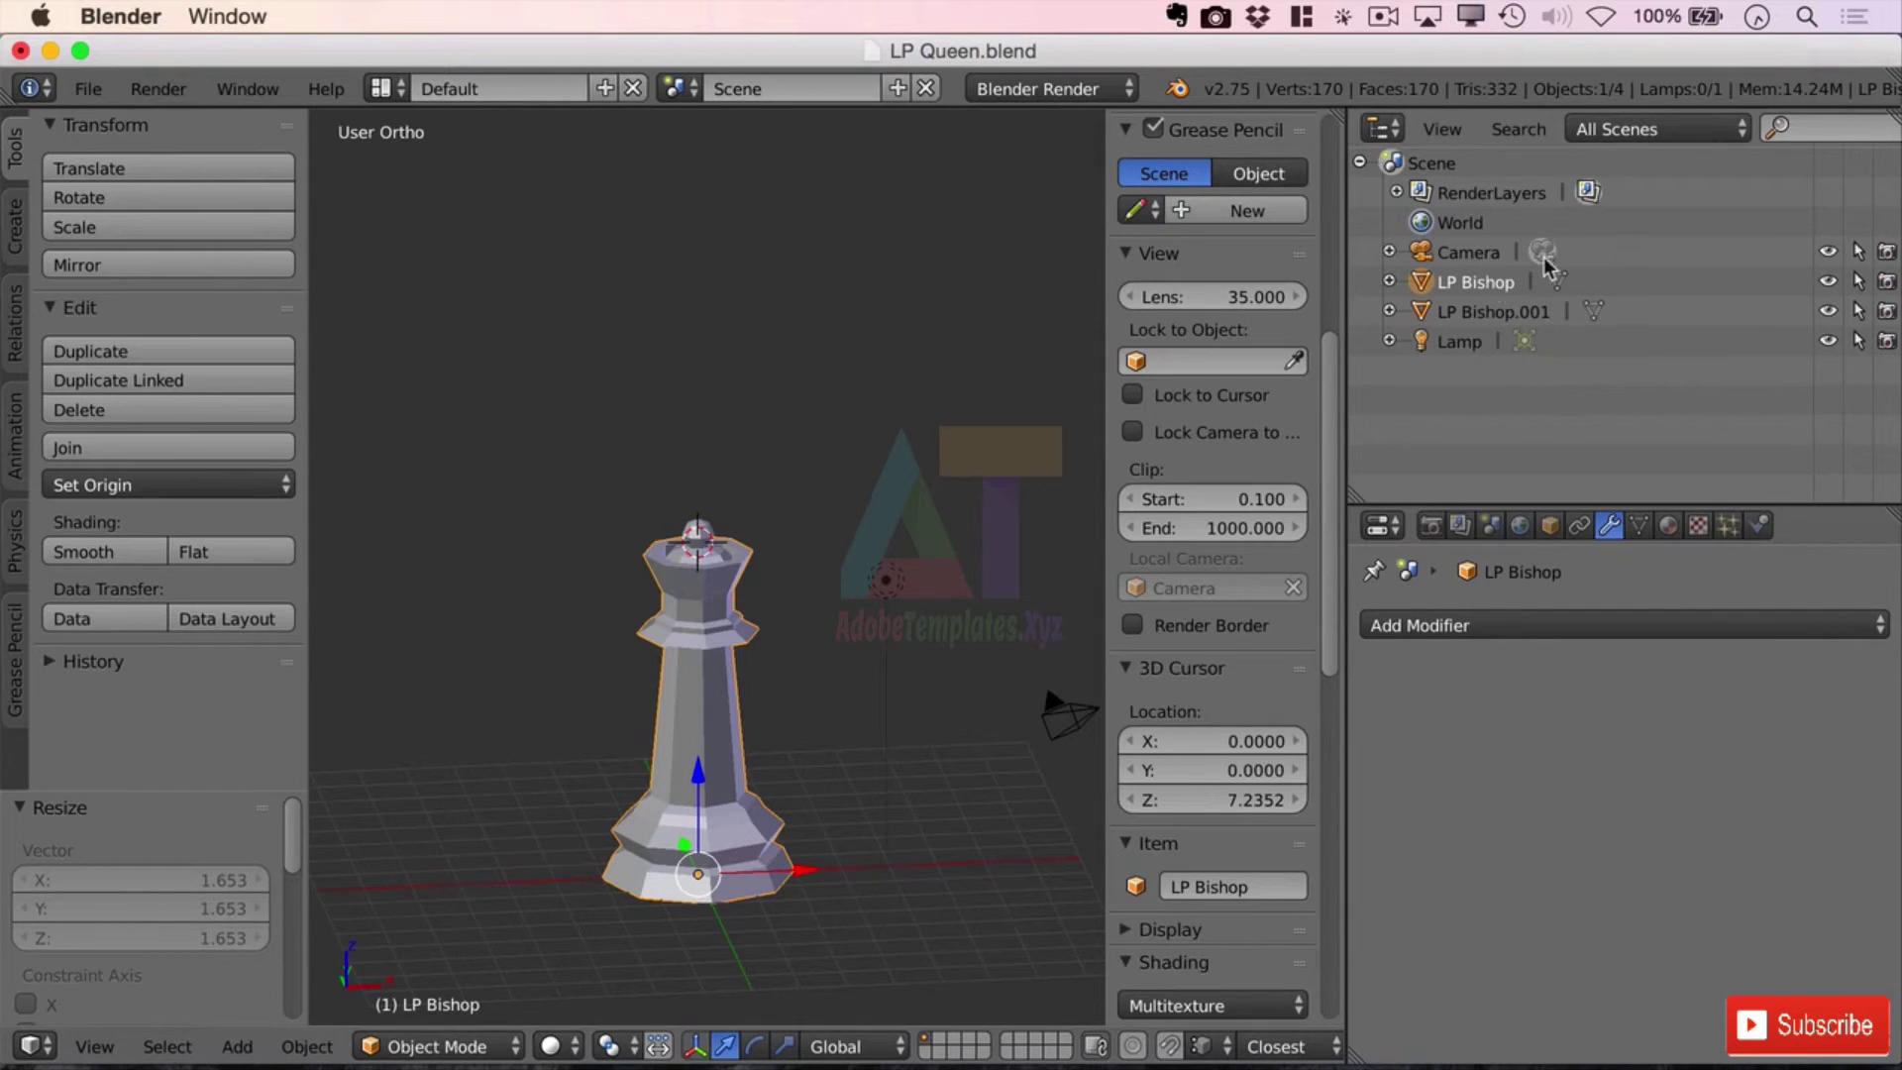
- Apply a Boolean Union modifier with LP Bishop.001 to LP Bishop, then toggle LP Bishop.001's visibility
{"action": "left_click", "coordinate": [1553, 630]}
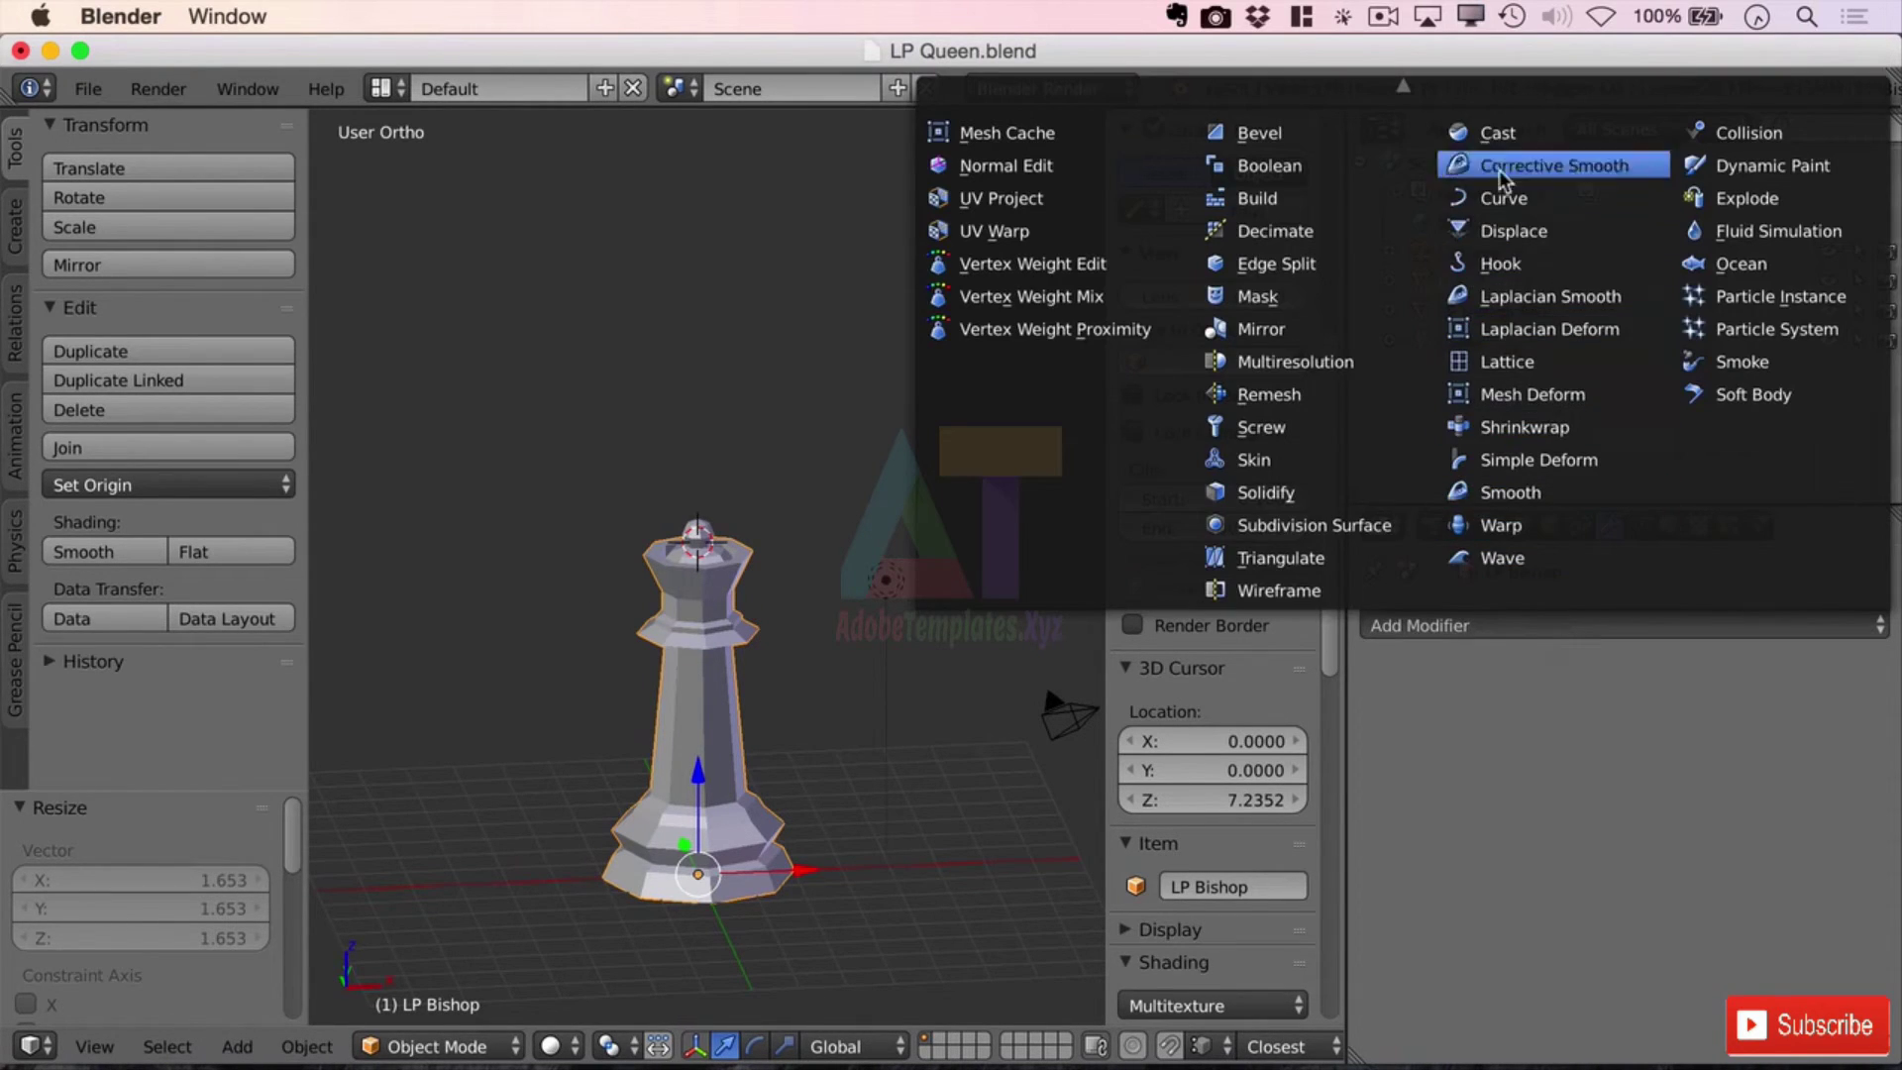
{"action": "left_click", "coordinate": [1562, 625]}
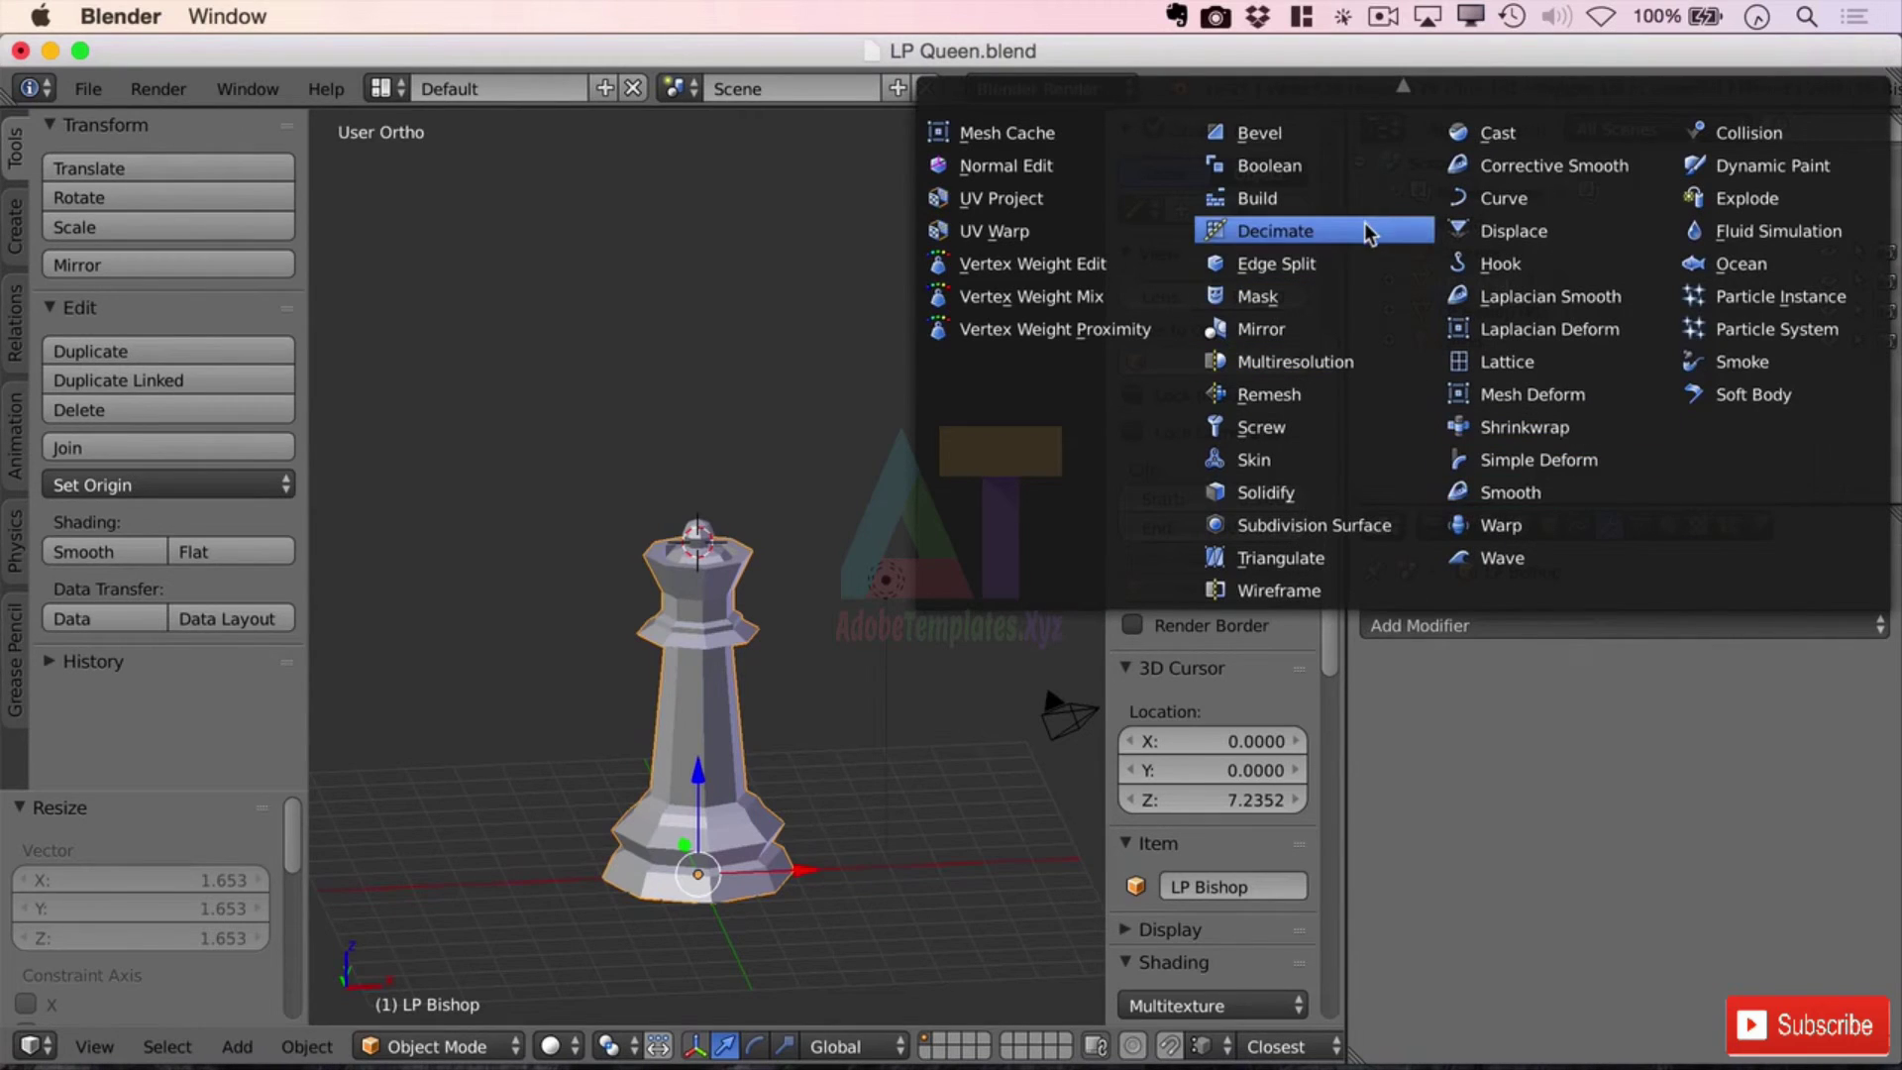
{"action": "left_click", "coordinate": [1273, 165]}
{"action": "left_click", "coordinate": [1615, 802]}
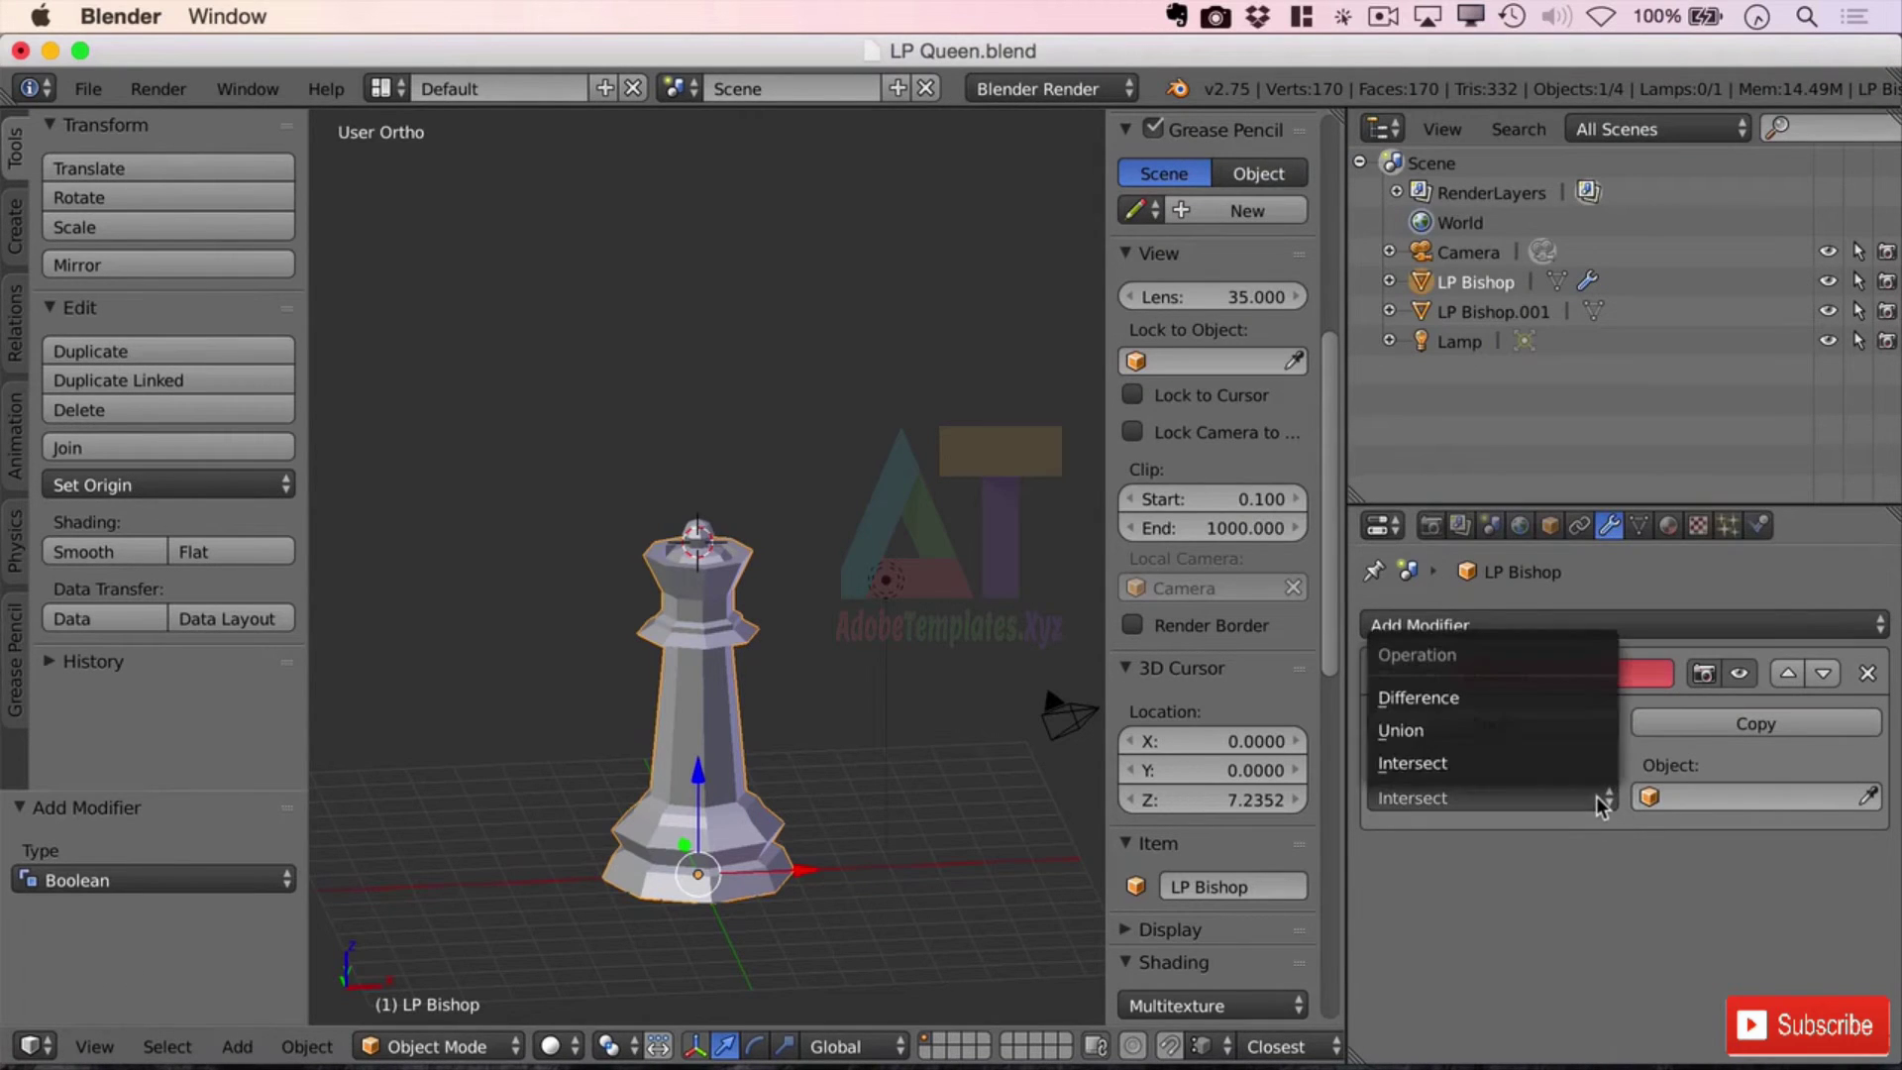
{"action": "left_click", "coordinate": [1541, 744]}
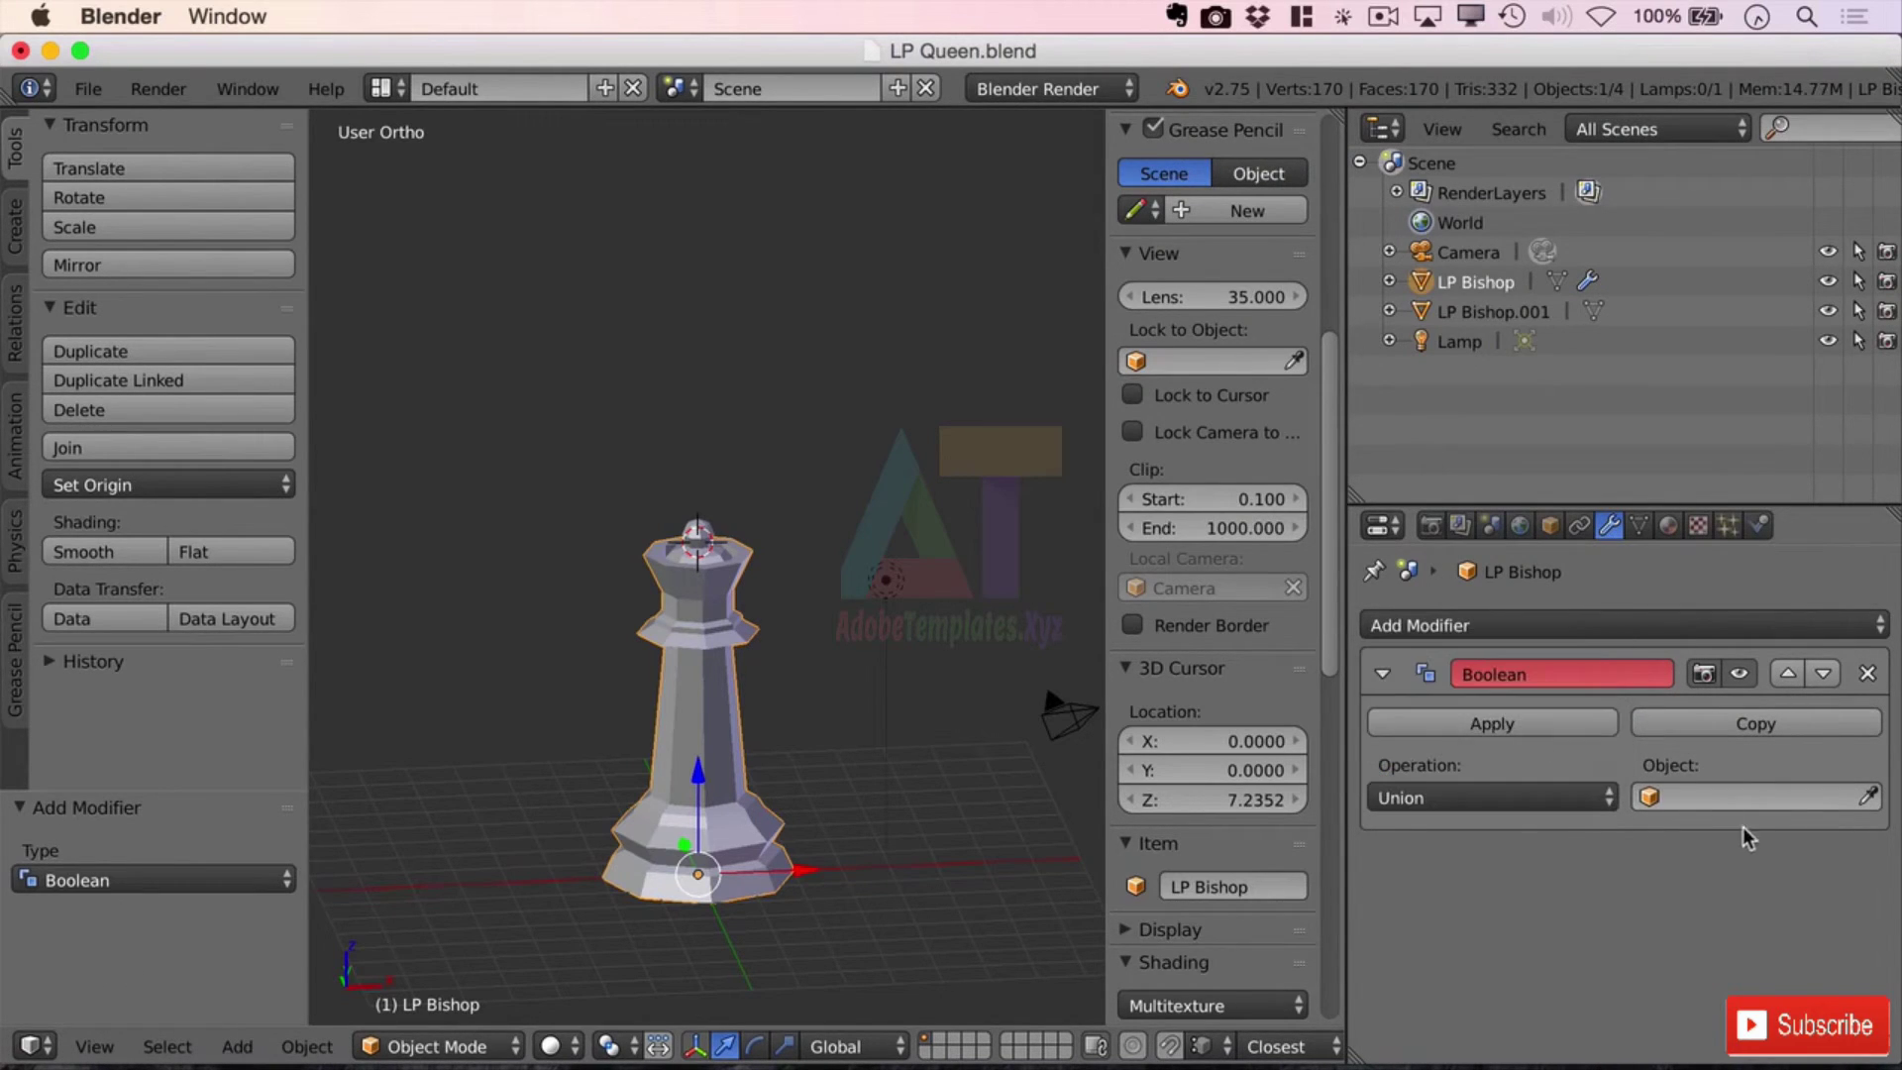
{"action": "left_click", "coordinate": [1649, 800]}
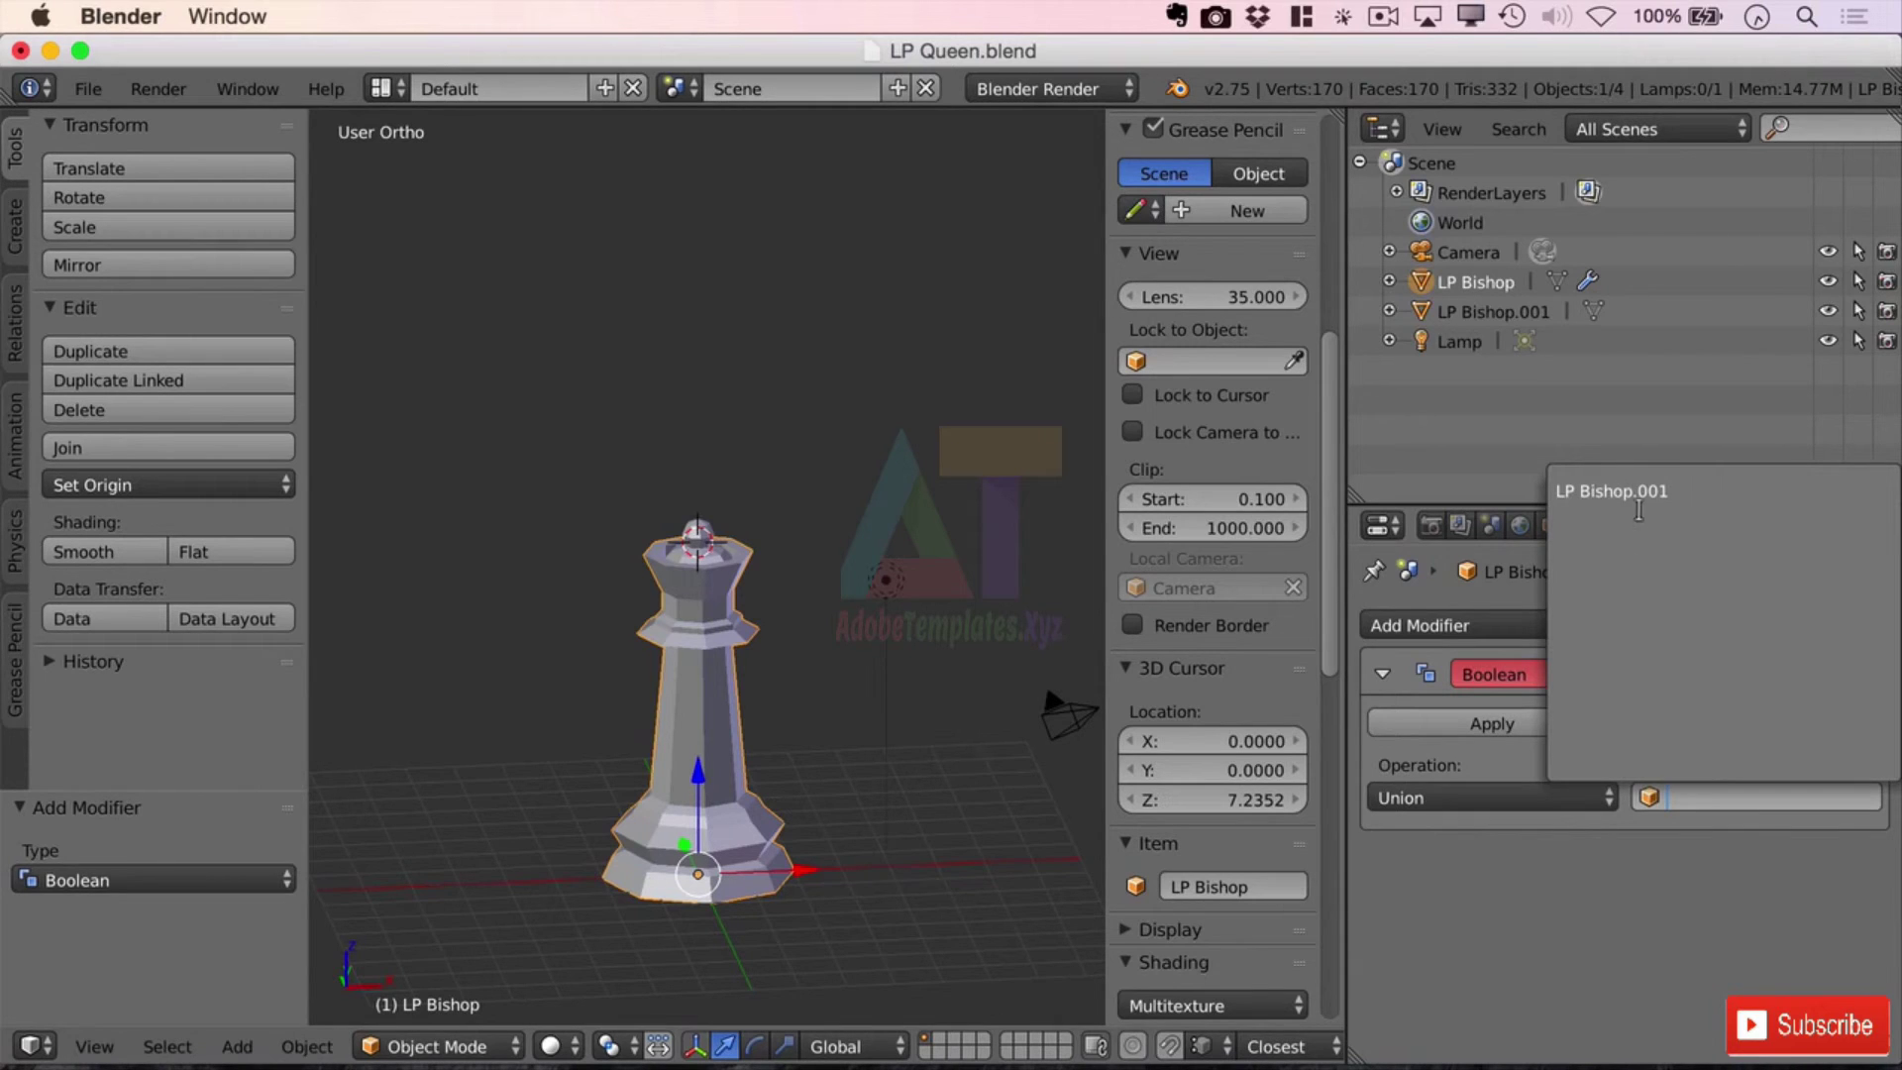
{"action": "left_click", "coordinate": [1636, 492]}
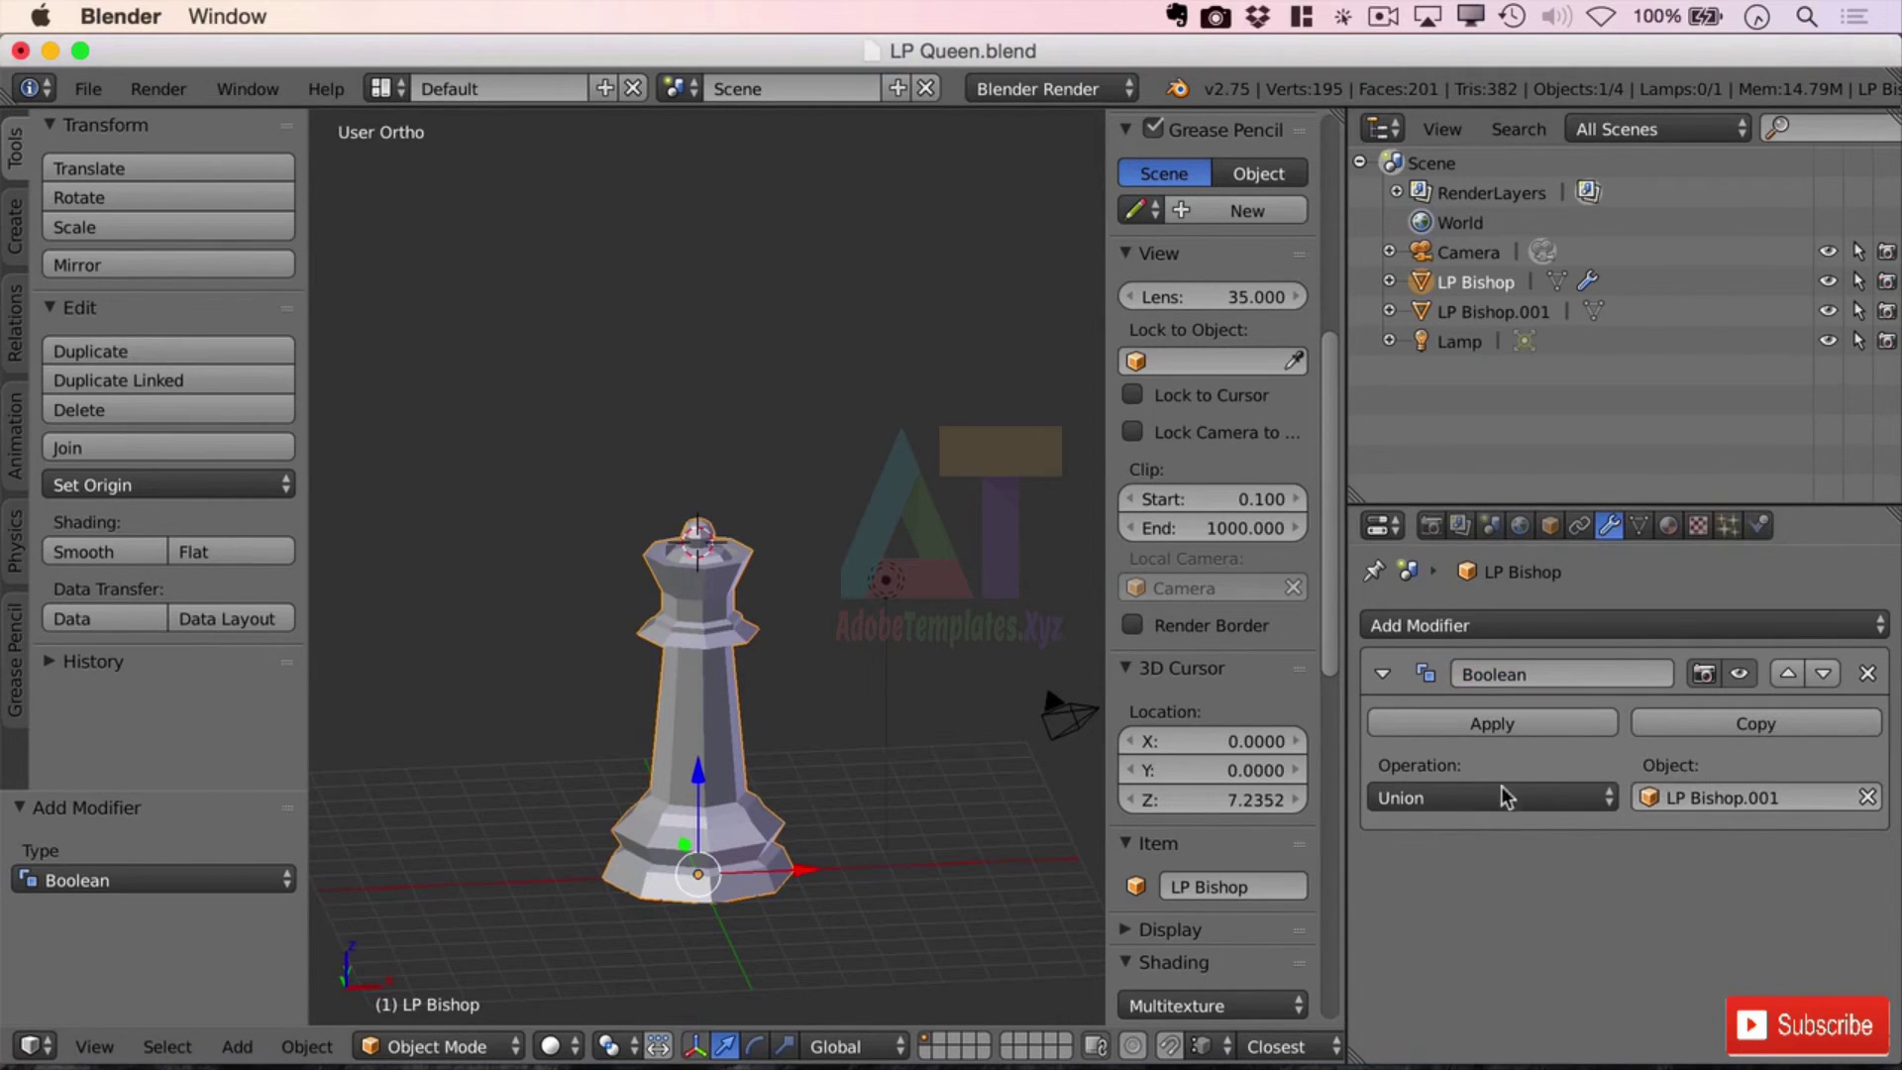
{"action": "left_click", "coordinate": [1581, 722]}
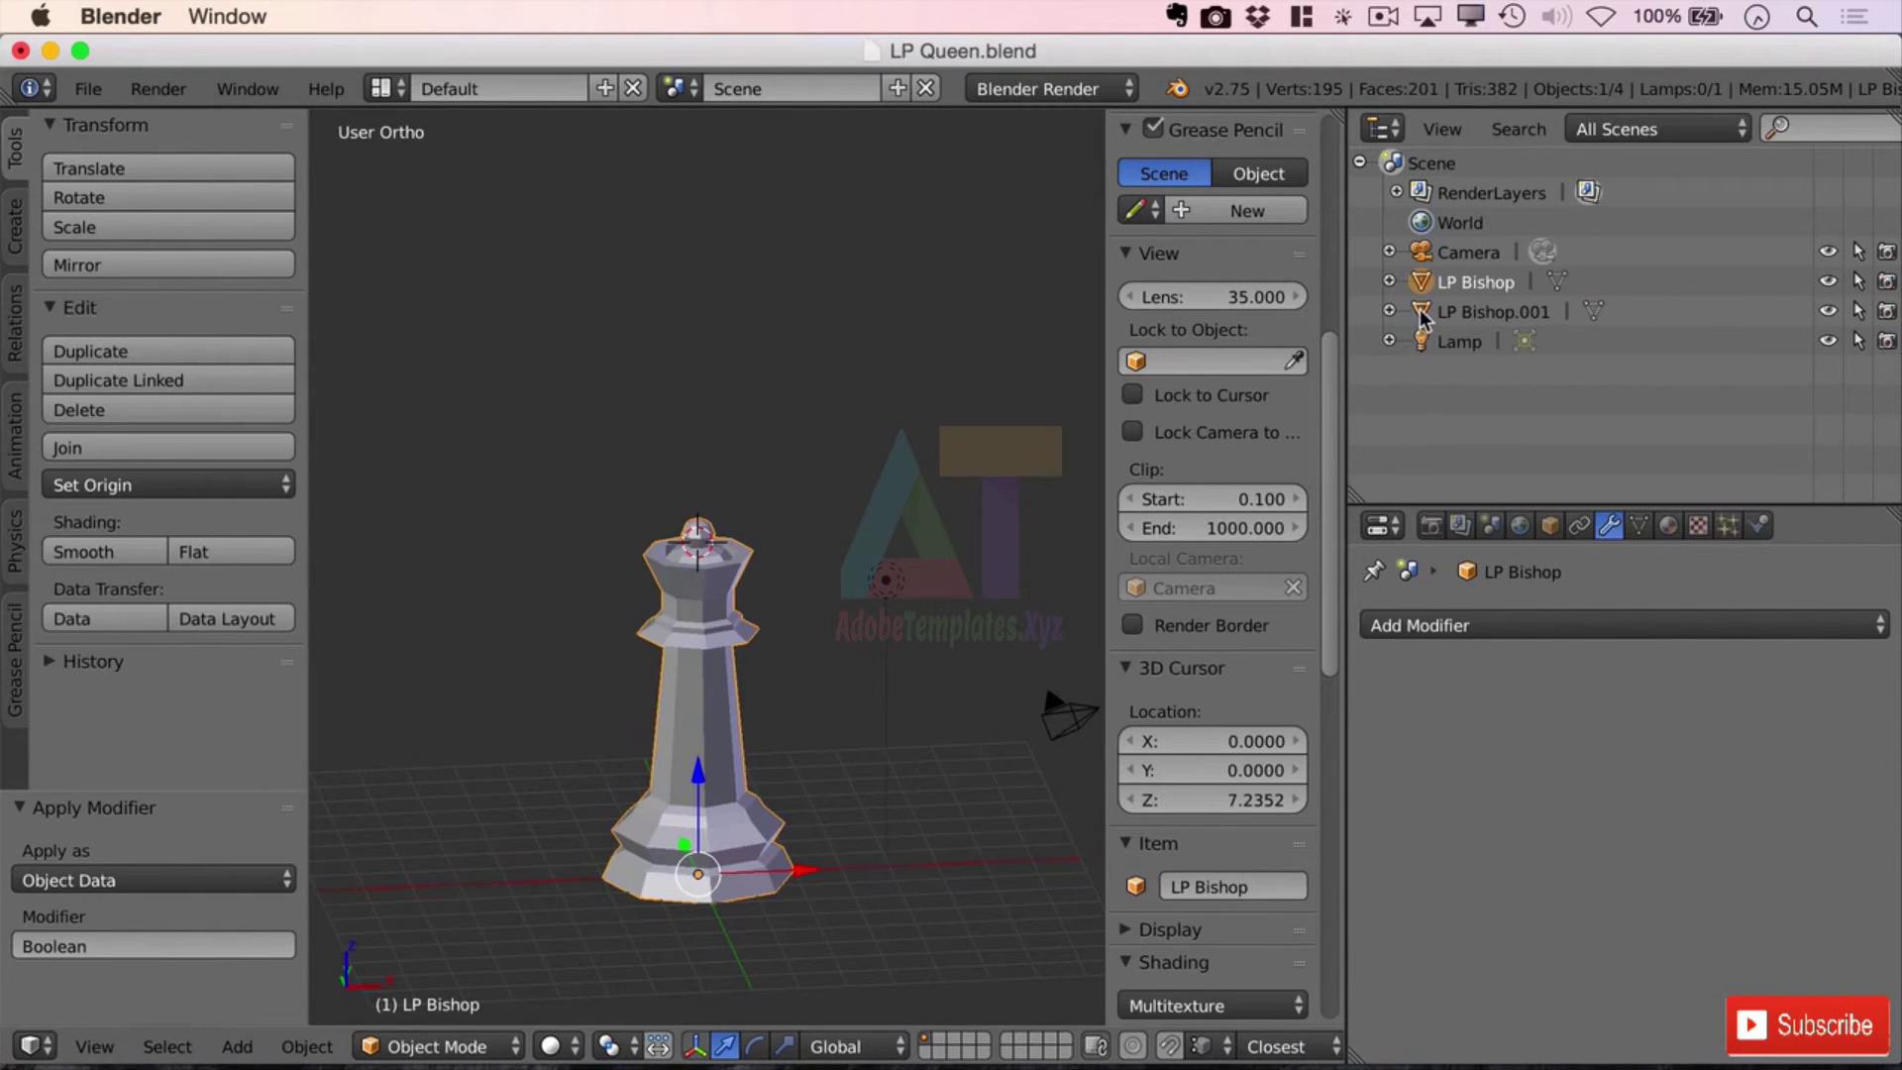
{"action": "left_click", "coordinate": [1828, 313]}
- Rename the LP Bishop object to 'LP Queen' in the Outliner
{"action": "scroll", "coordinate": [691, 544], "scroll_direction": "up", "scroll_amount": 8}
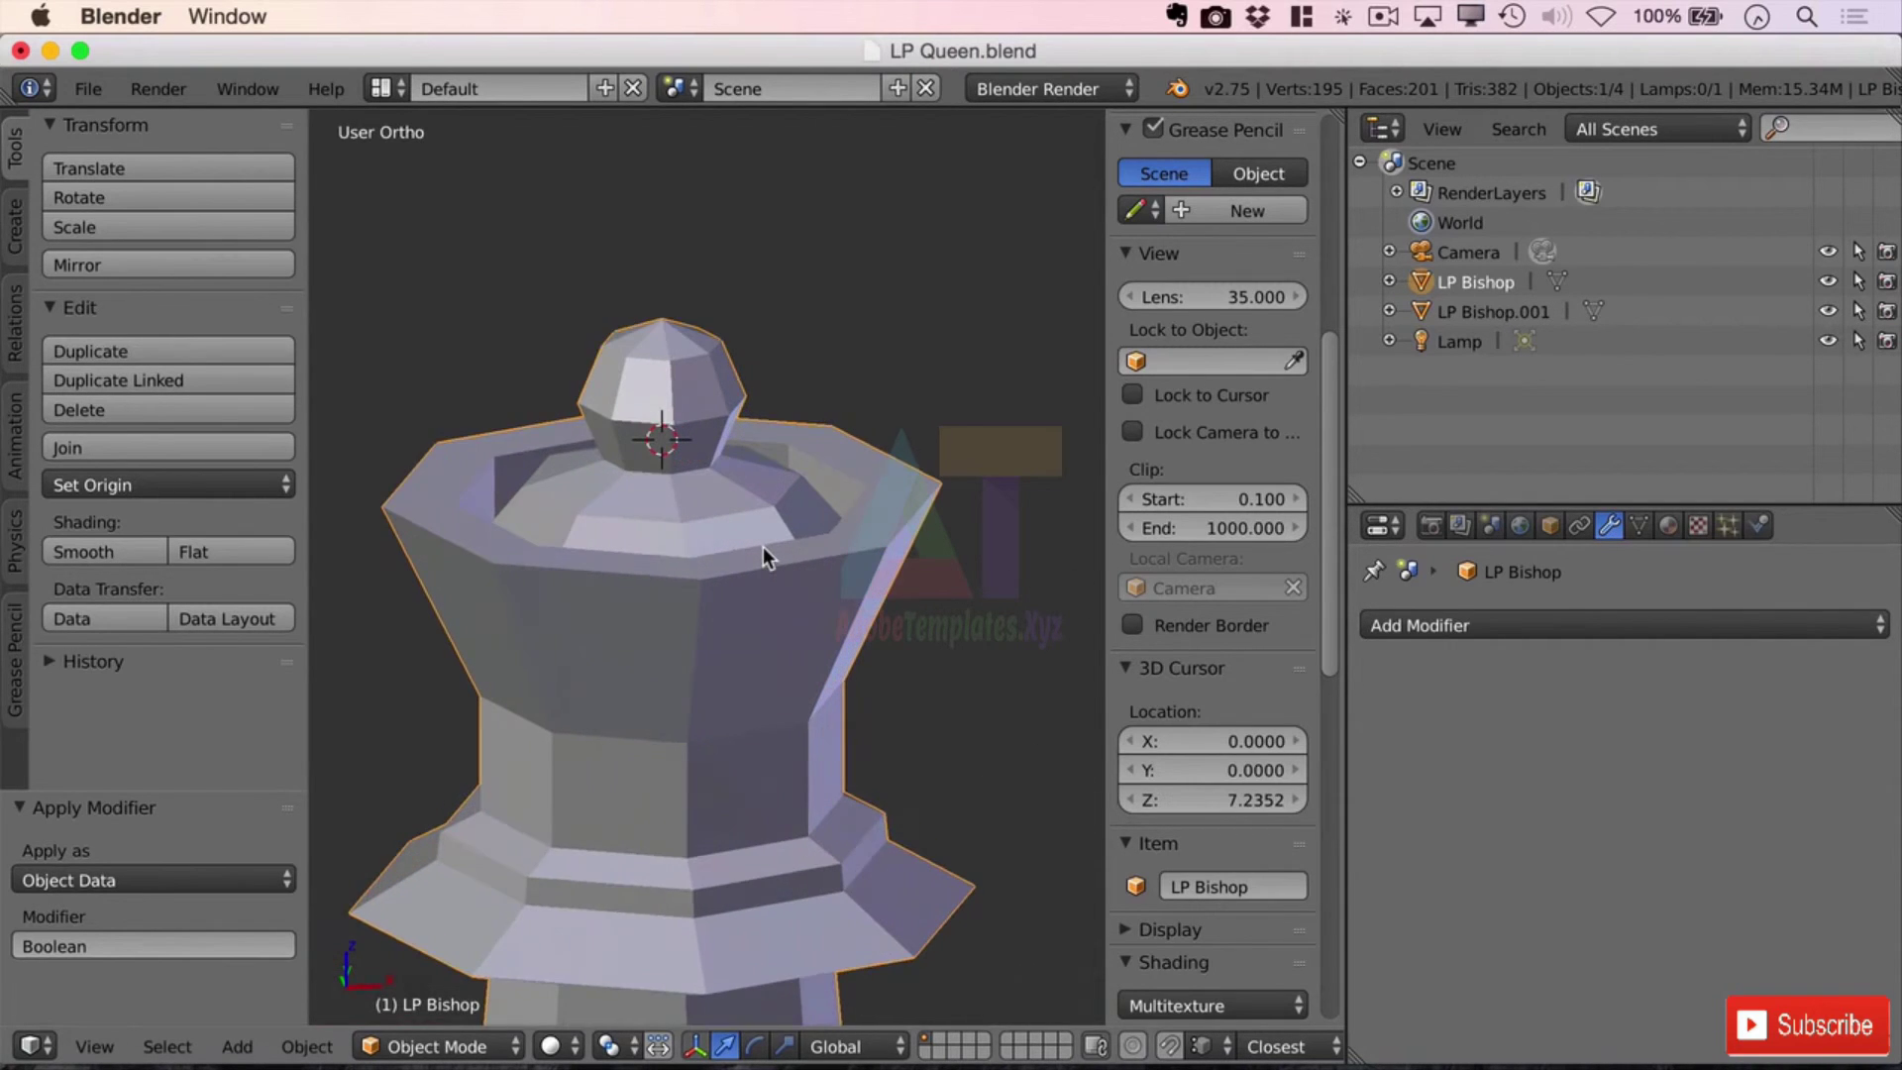
{"action": "double_click", "coordinate": [1452, 280]}
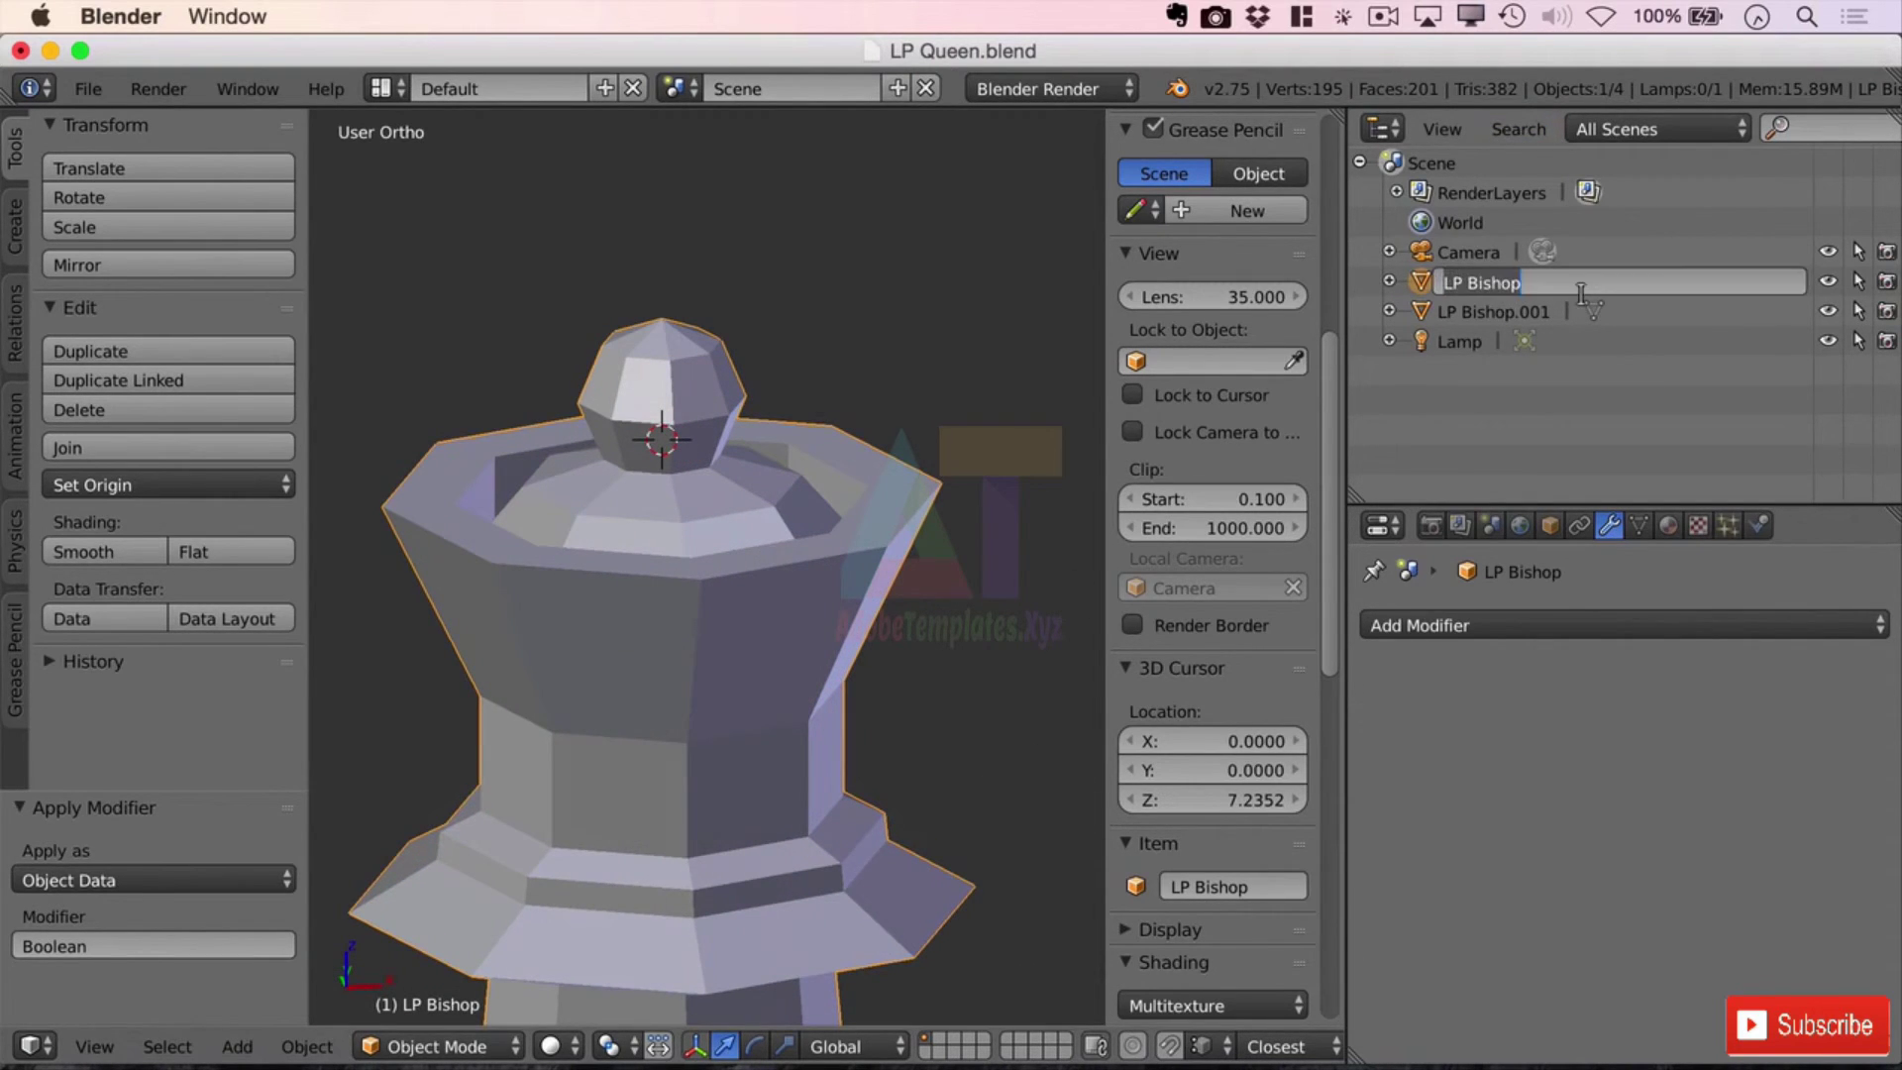
{"action": "type", "text": "LP Queen"}
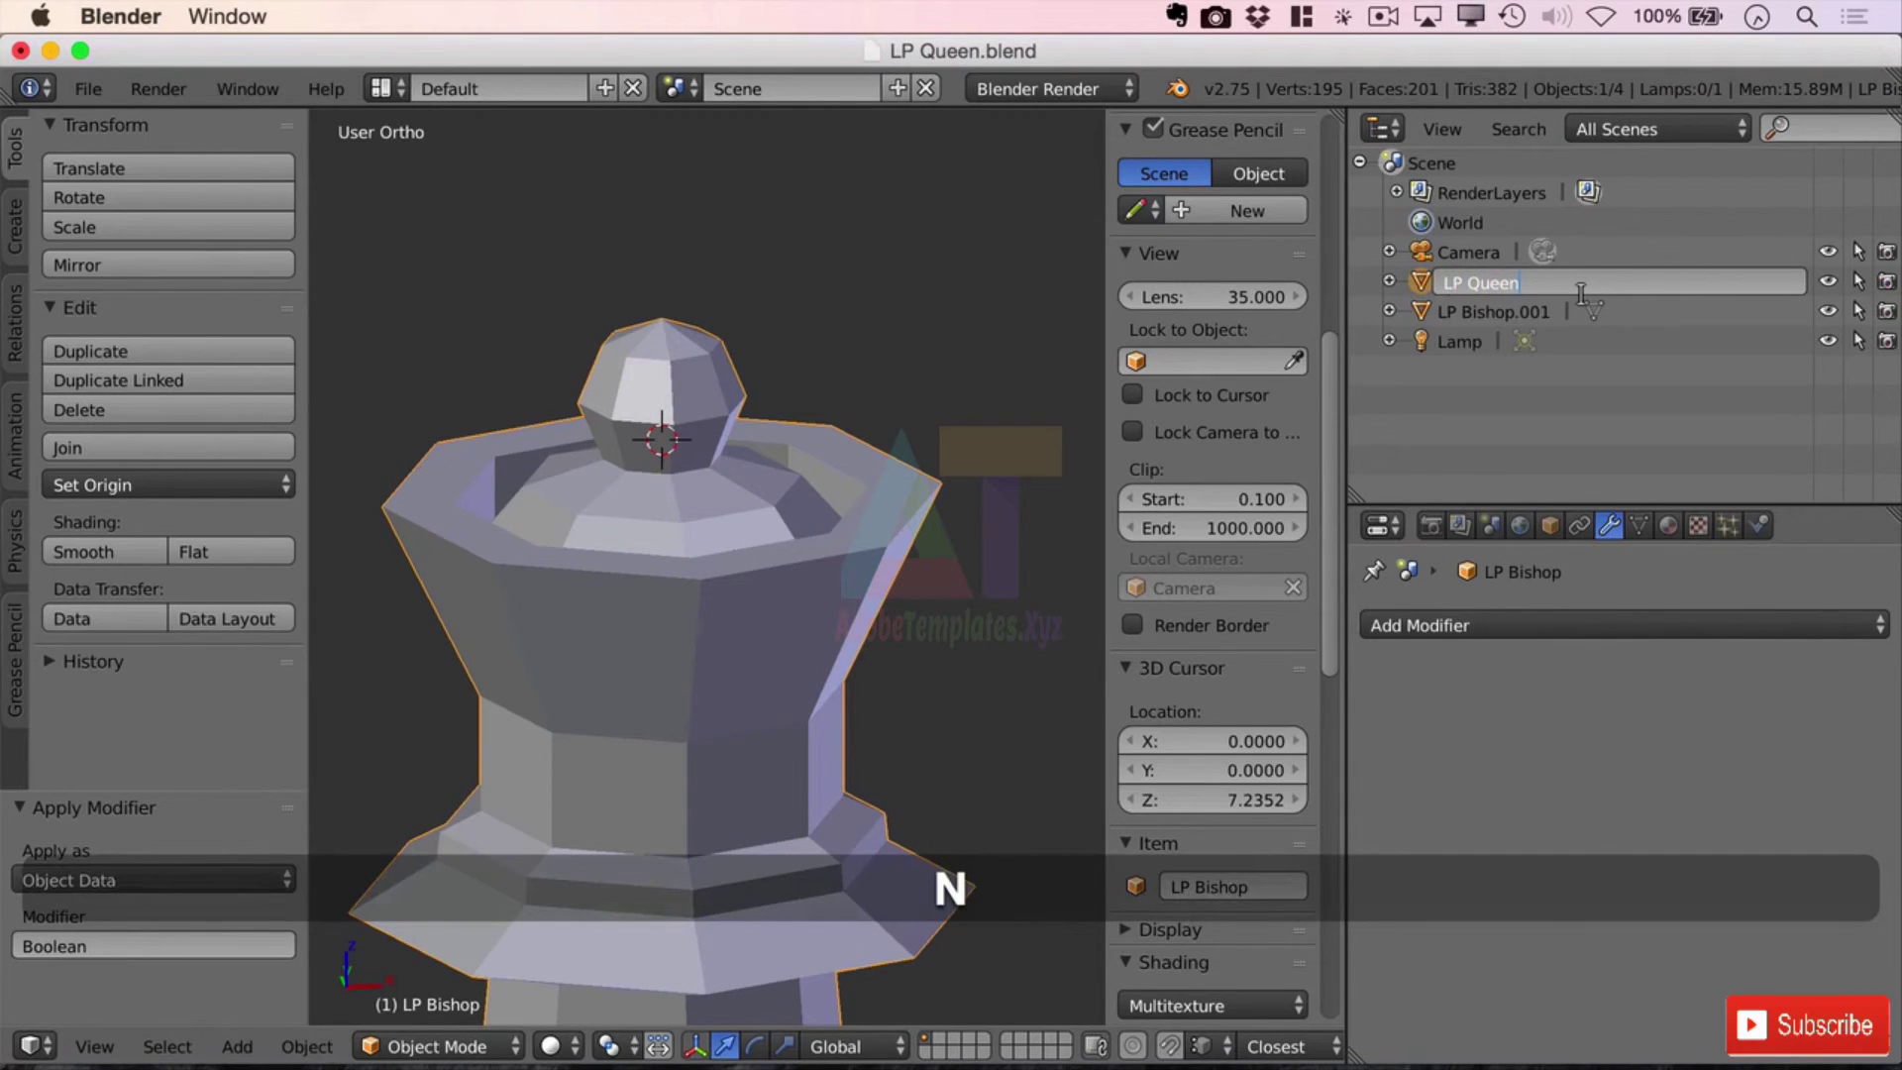
{"action": "key", "text": "Return"}
- Delete the leftover LP Bishop.001 ball object, leaving Camera, LP Queen and Lamp
{"action": "left_click", "coordinate": [1492, 284]}
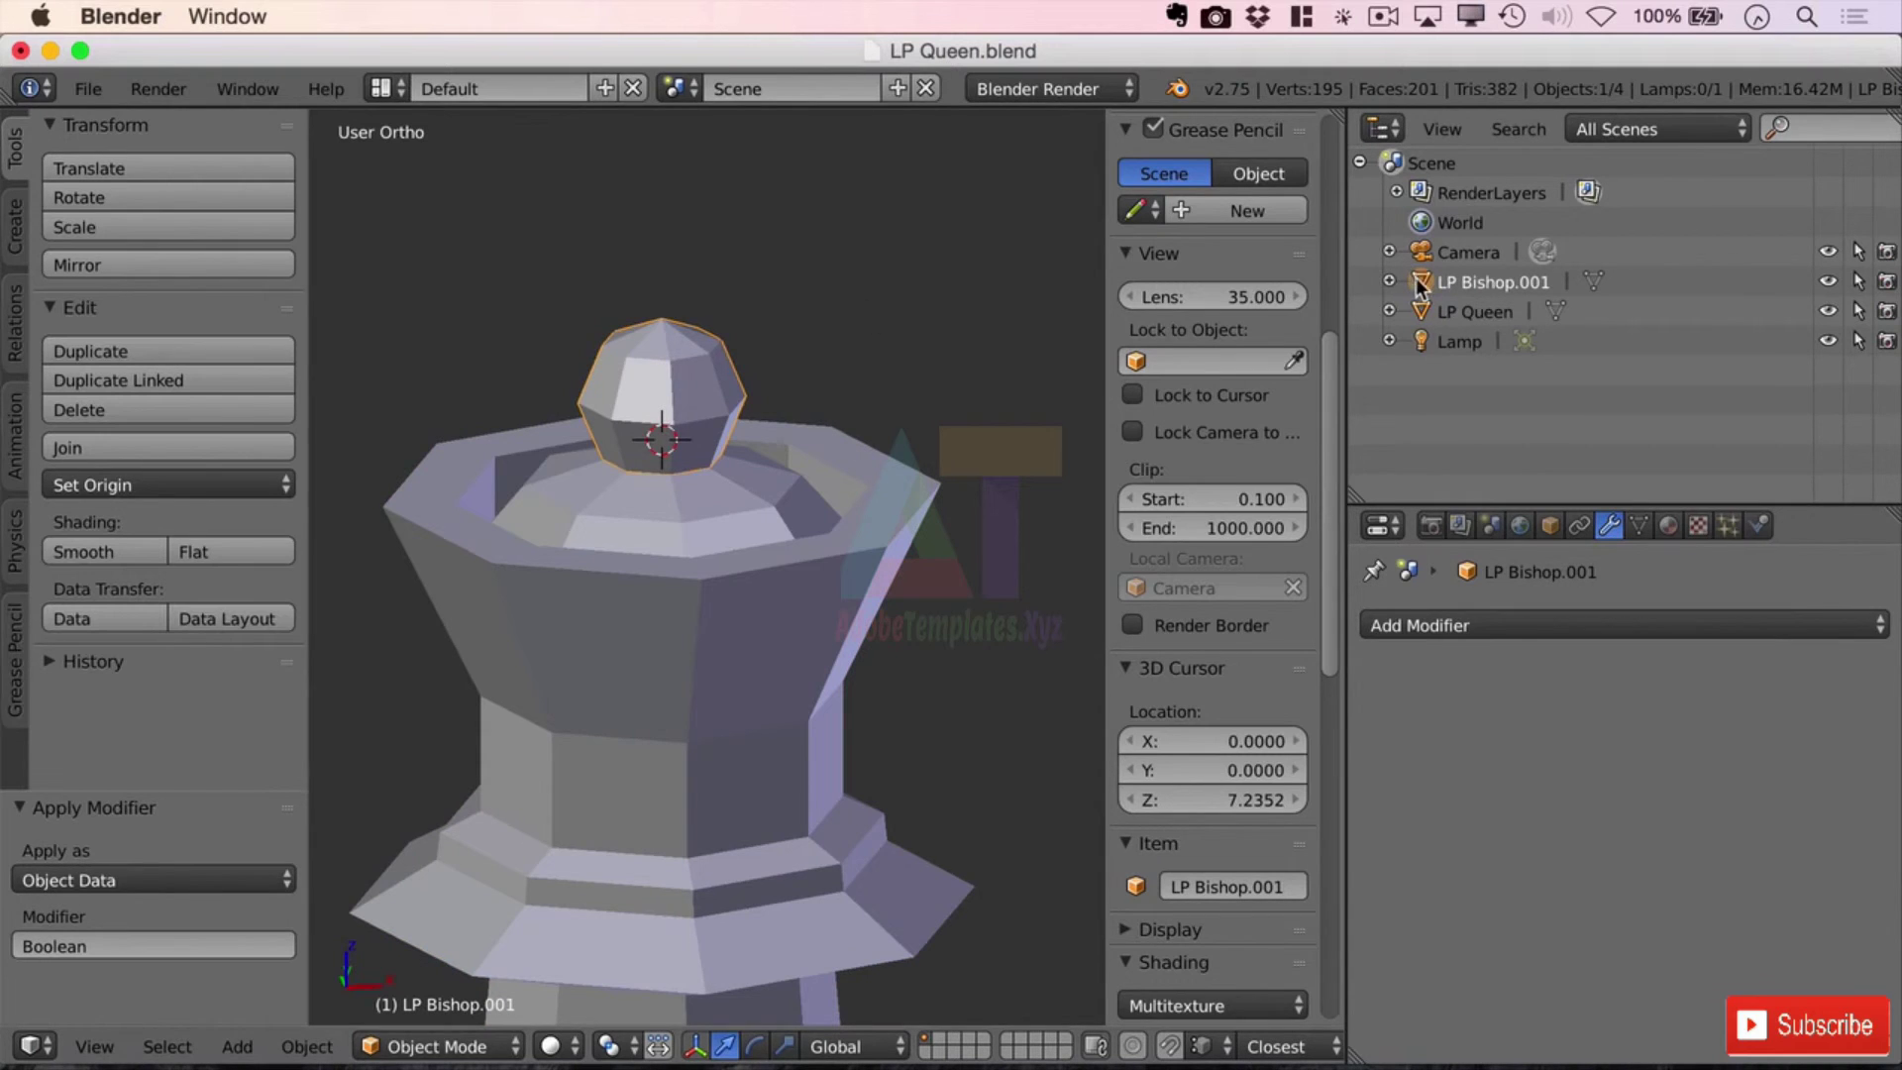
{"action": "right_click", "coordinate": [1422, 279]}
{"action": "right_click", "coordinate": [1526, 279]}
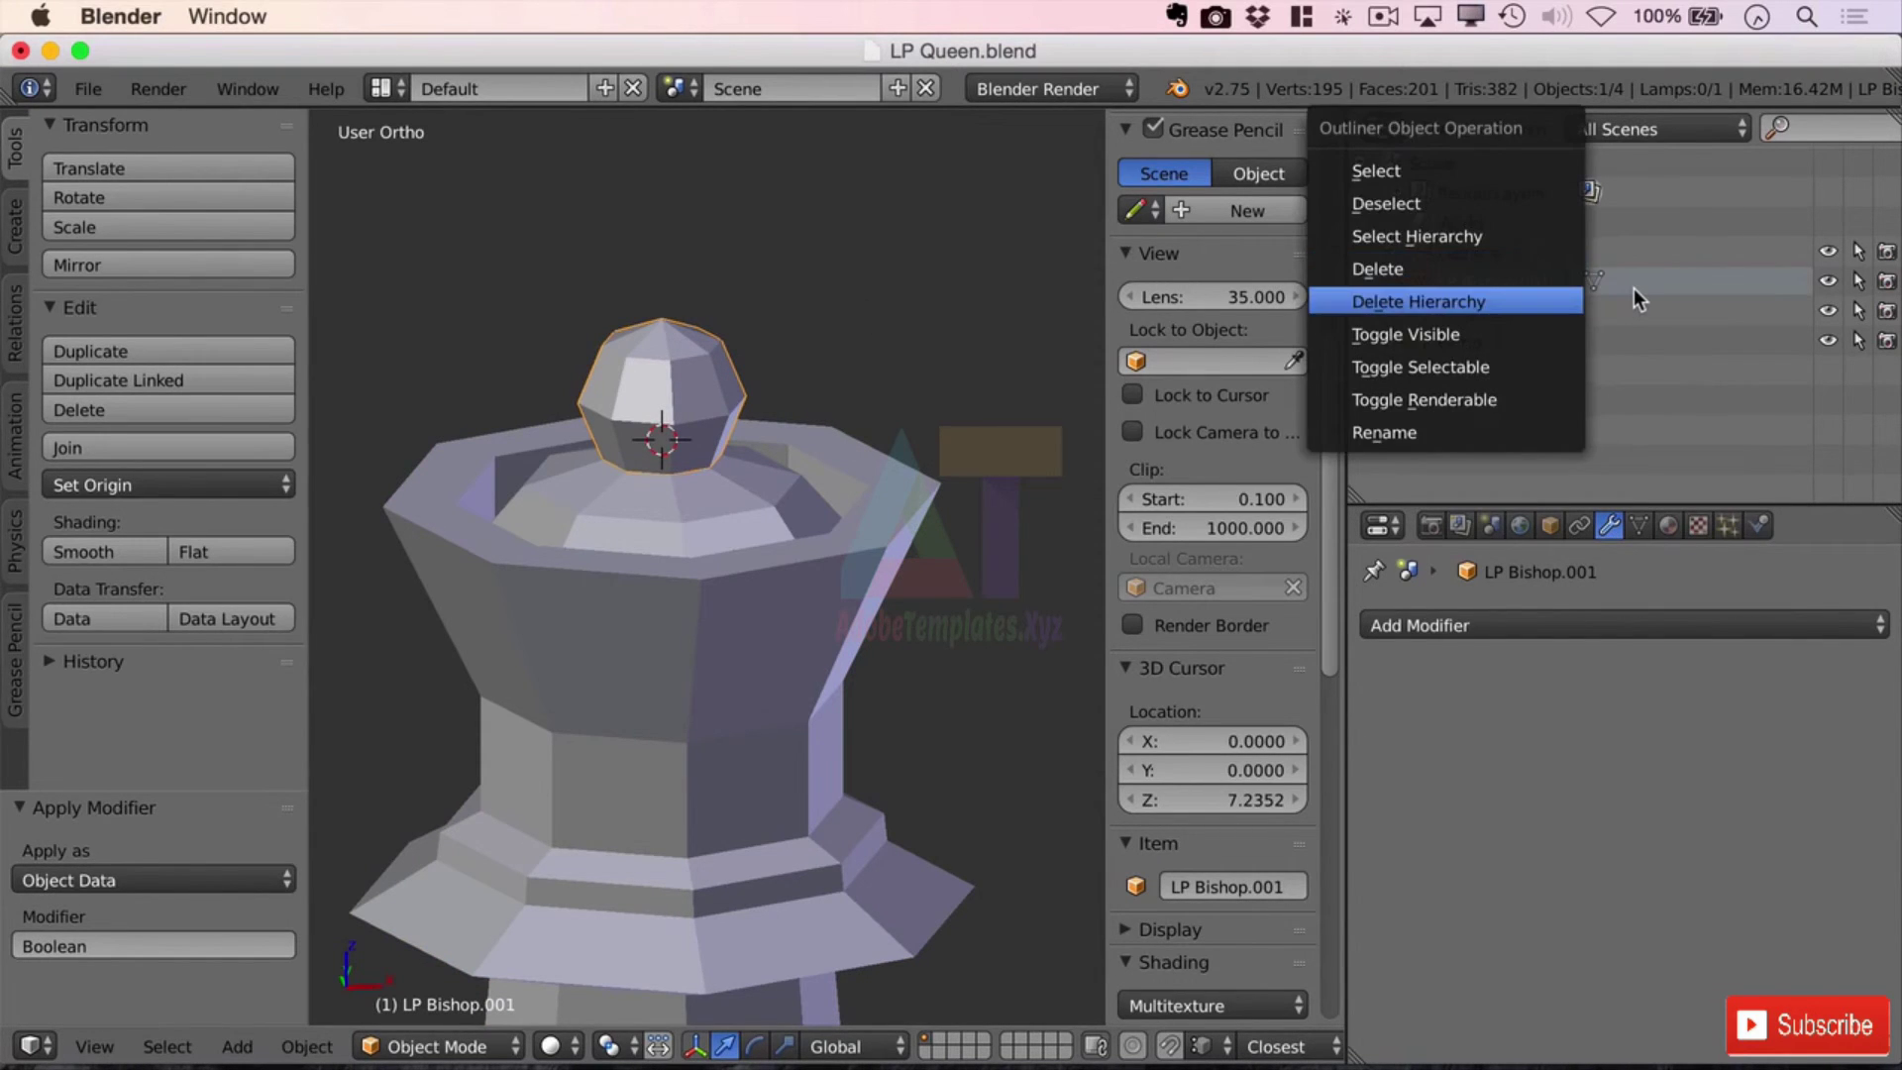
{"action": "right_click", "coordinate": [1521, 288]}
{"action": "left_click", "coordinate": [1521, 287]}
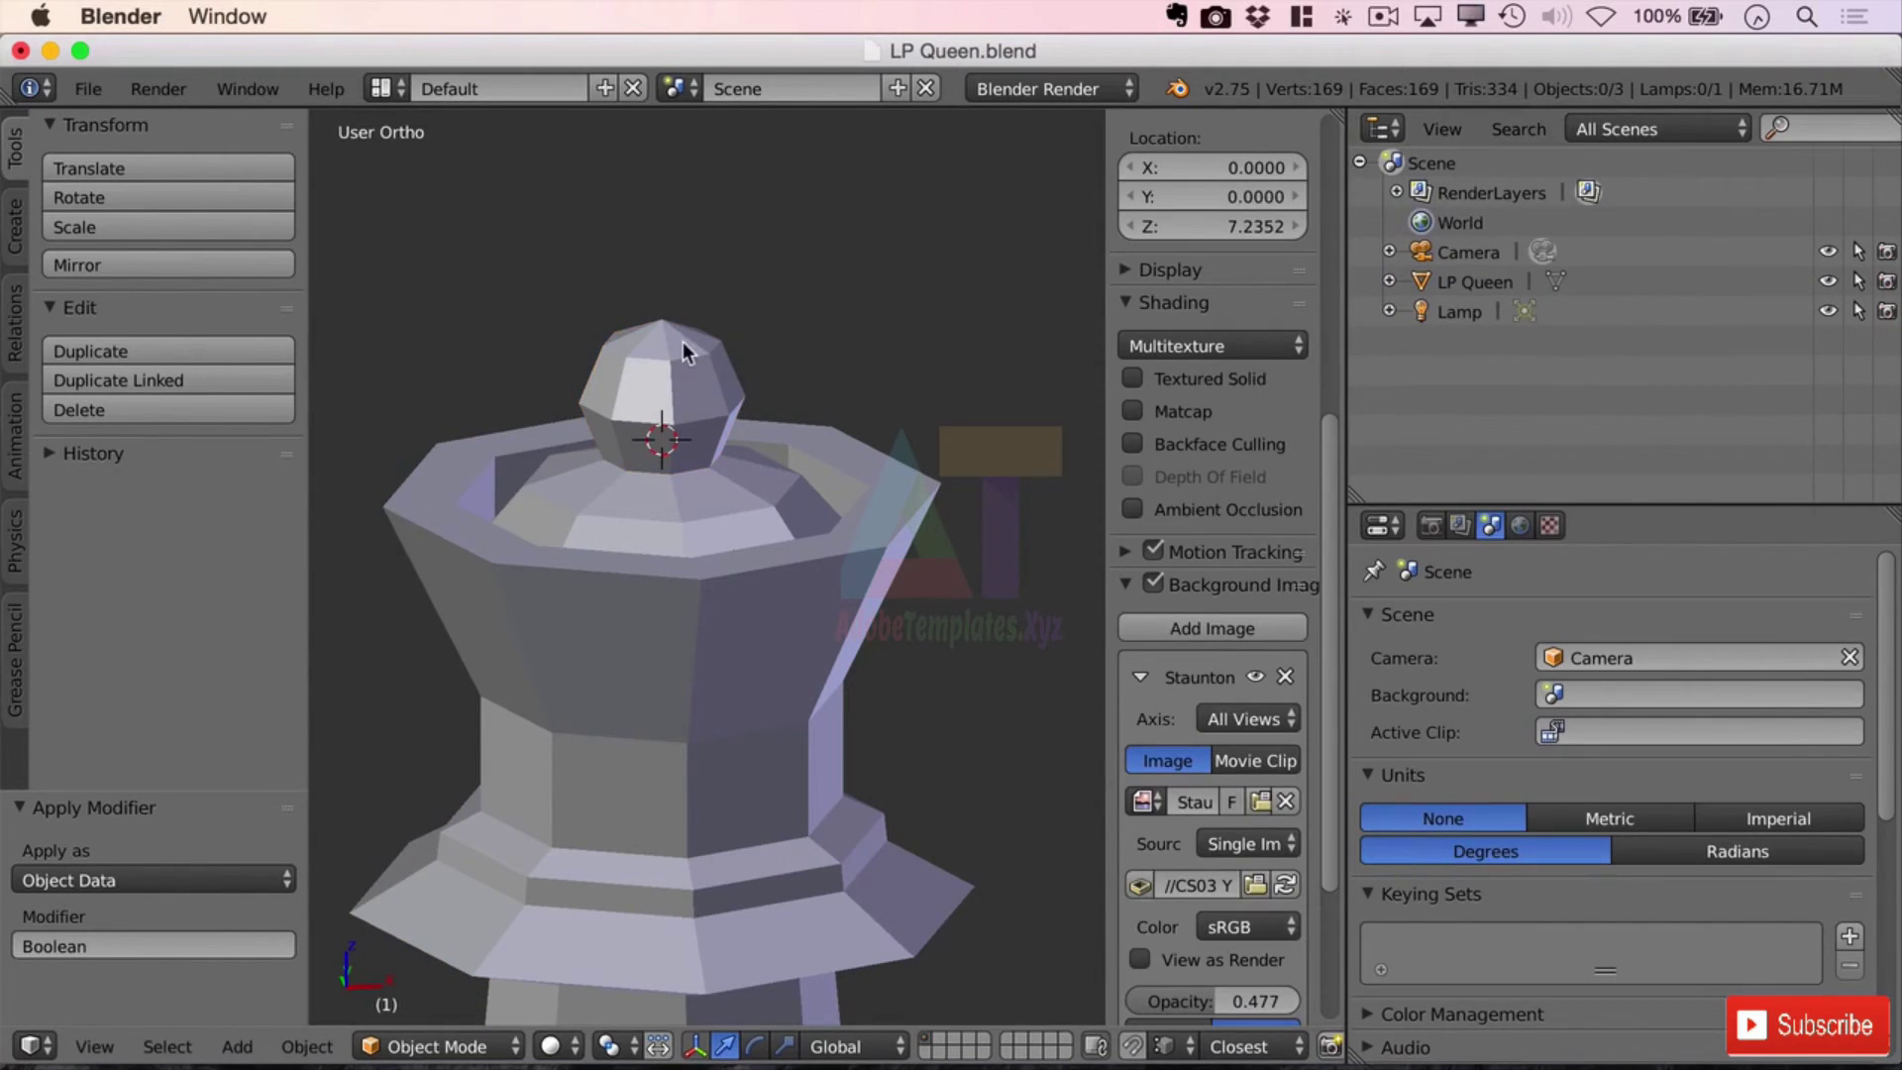
{"action": "scroll", "coordinate": [953, 441], "scroll_direction": "down", "scroll_amount": 3}
{"action": "scroll", "coordinate": [871, 544], "scroll_direction": "up", "scroll_amount": 5}
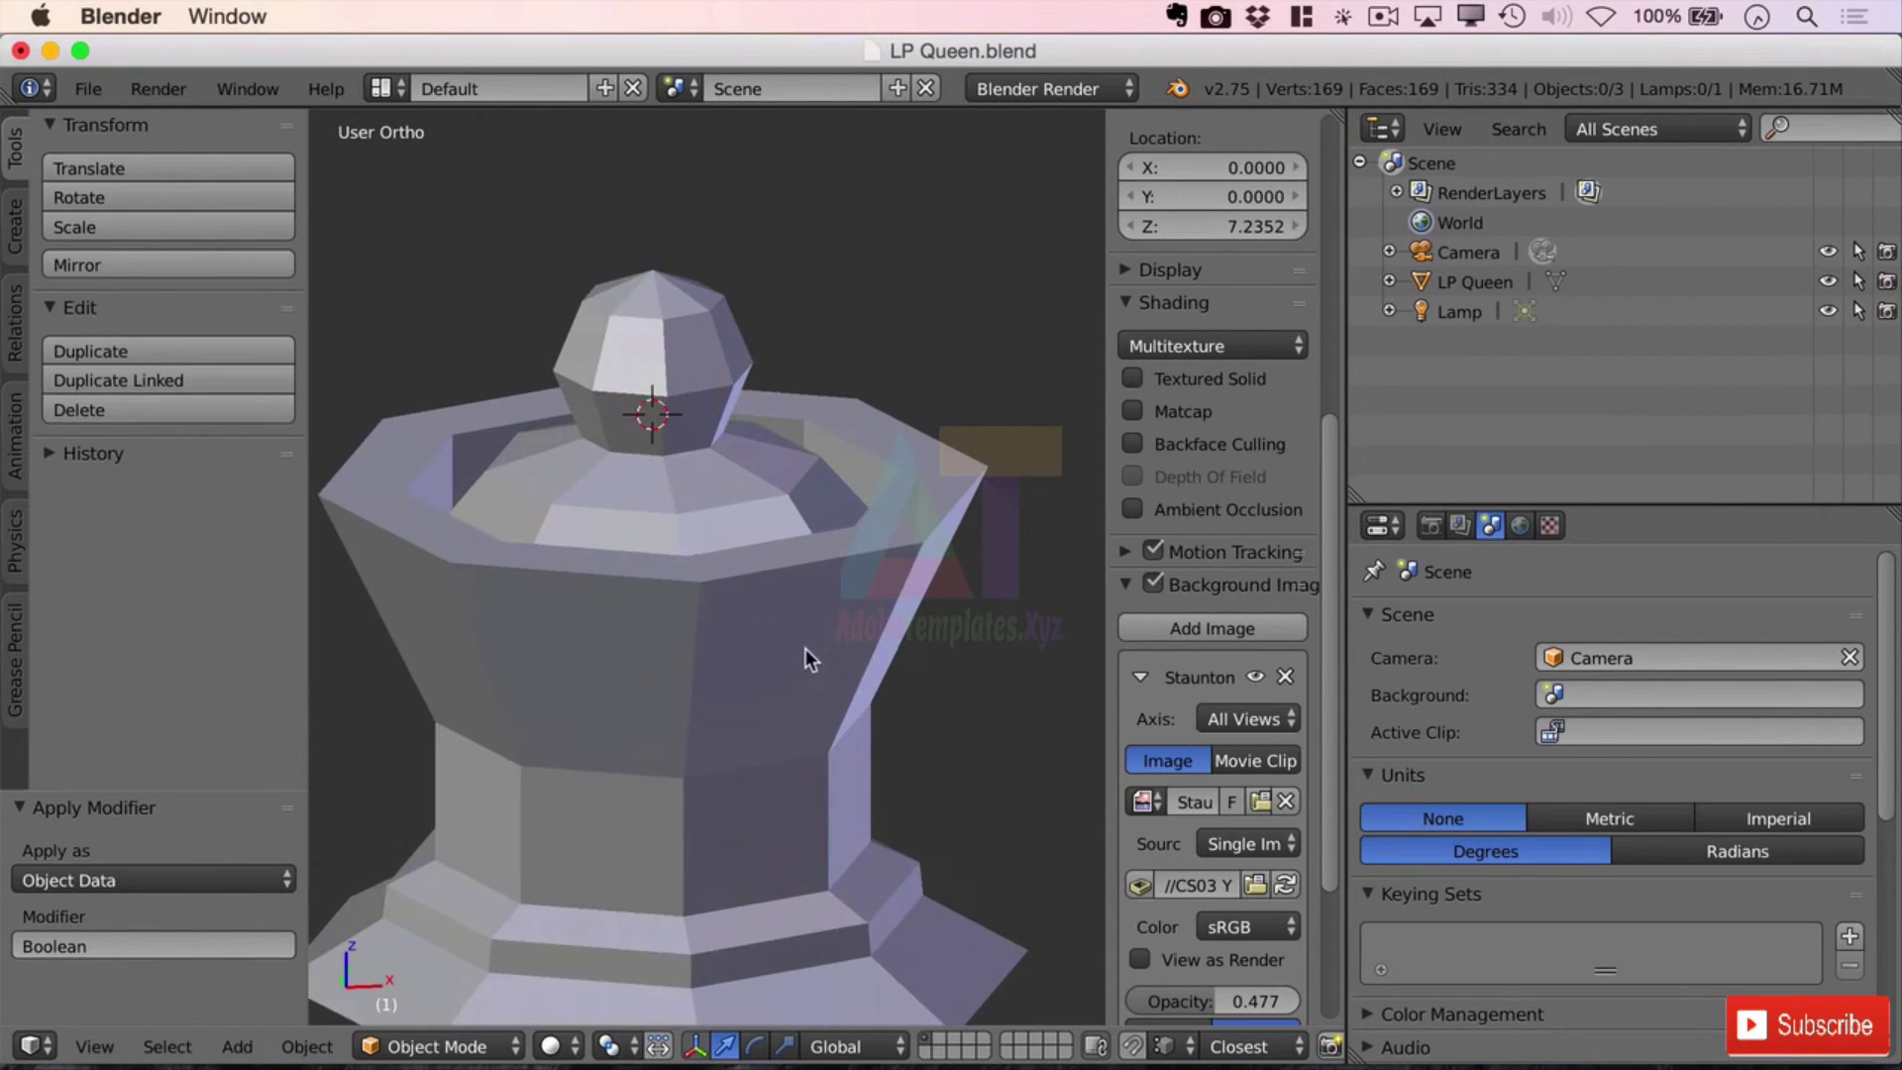
{"action": "middle_click_drag", "start_coordinate": [806, 658], "coordinate": [711, 625]}
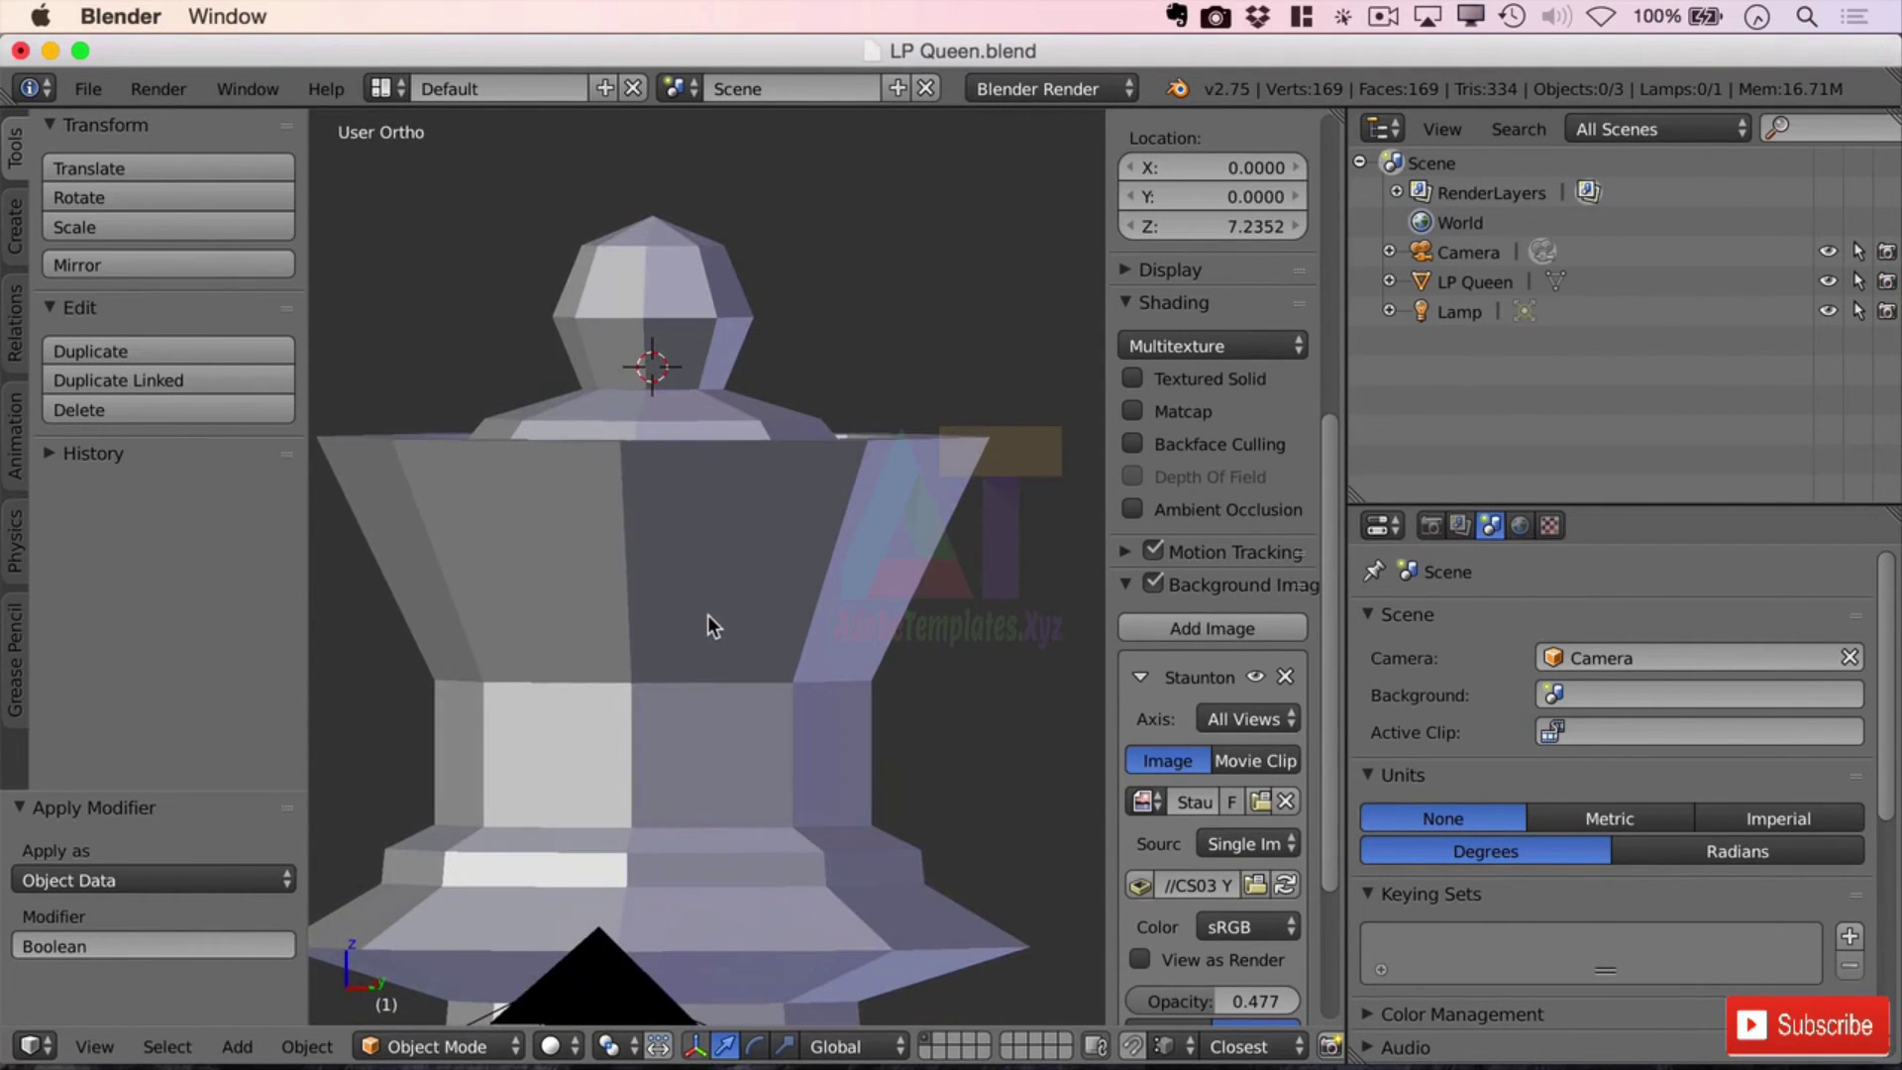
- Switch to Front view, frame the whole queen, then orbit to a high three-quarter User Ortho view
{"action": "left_click", "coordinate": [94, 1046]}
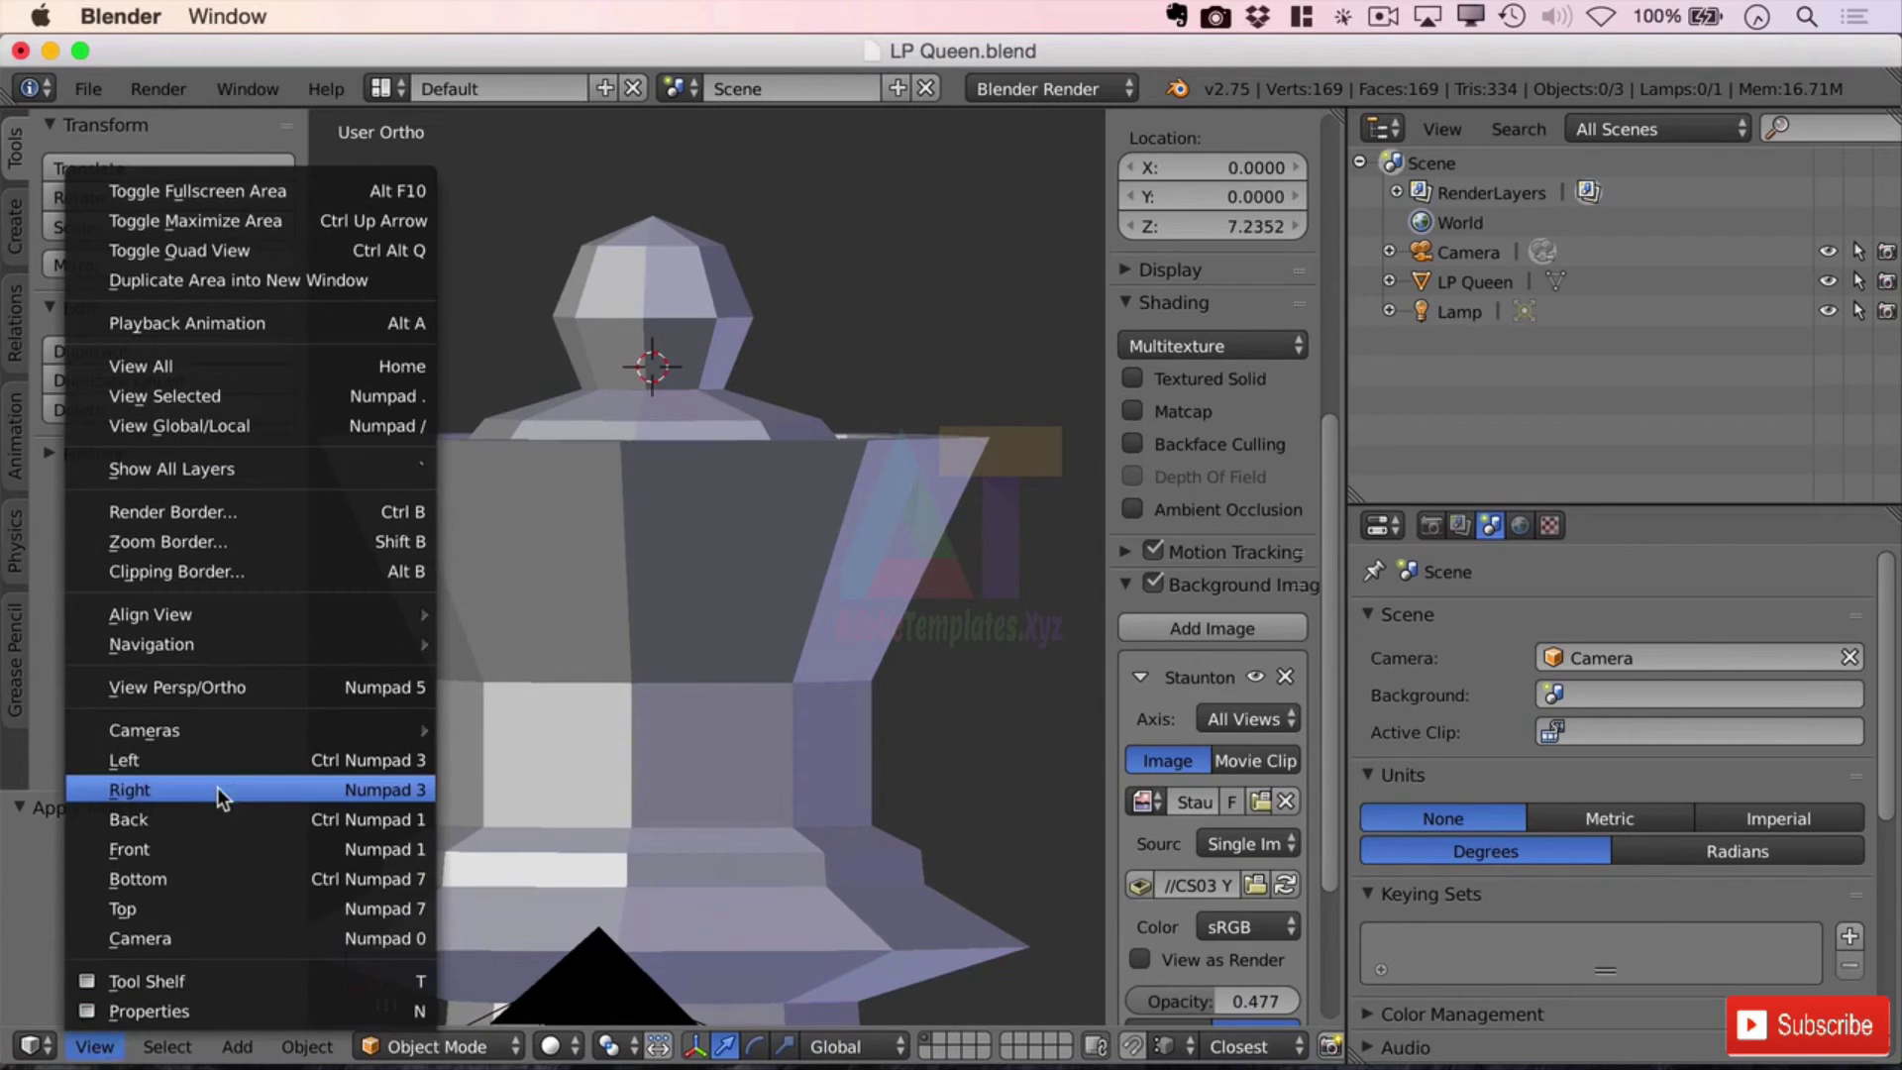
{"action": "left_click", "coordinate": [303, 849]}
{"action": "key", "text": "shift+c"}
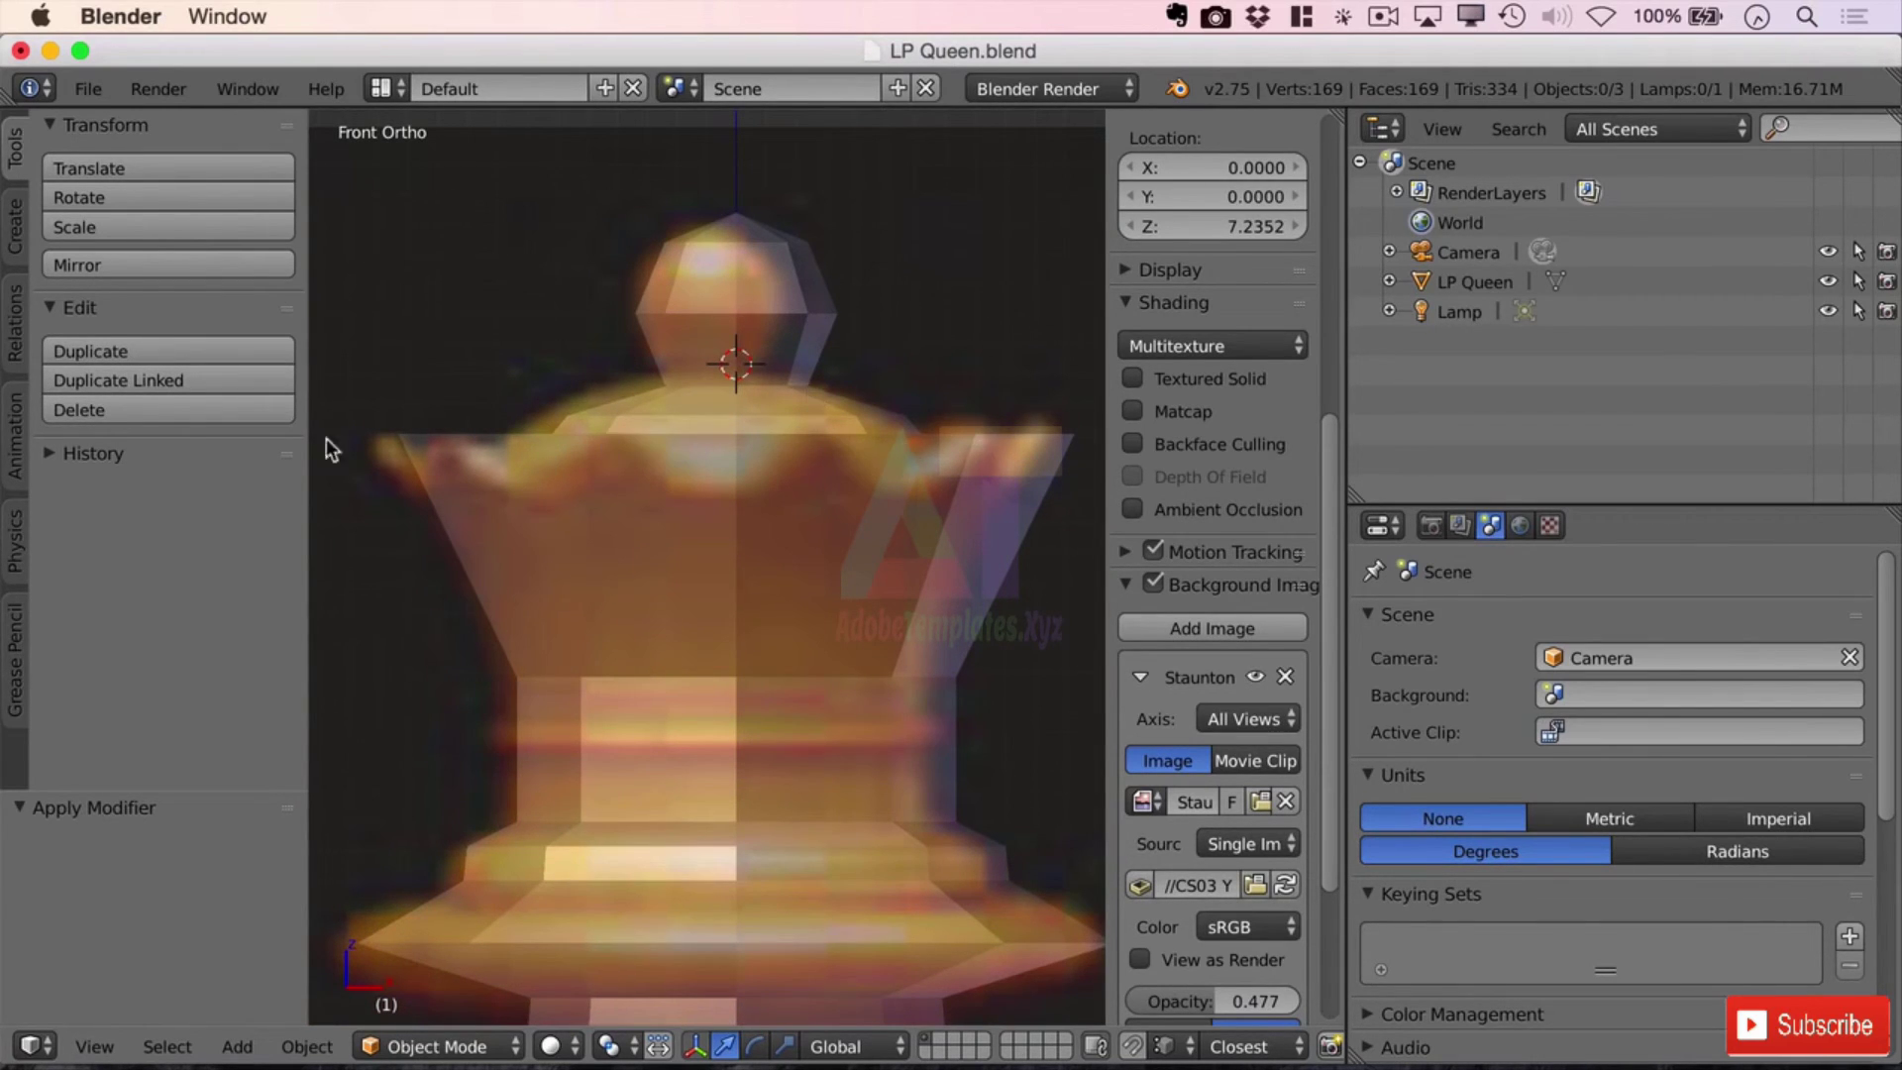
{"action": "middle_click_drag", "start_coordinate": [1010, 436], "coordinate": [642, 474]}
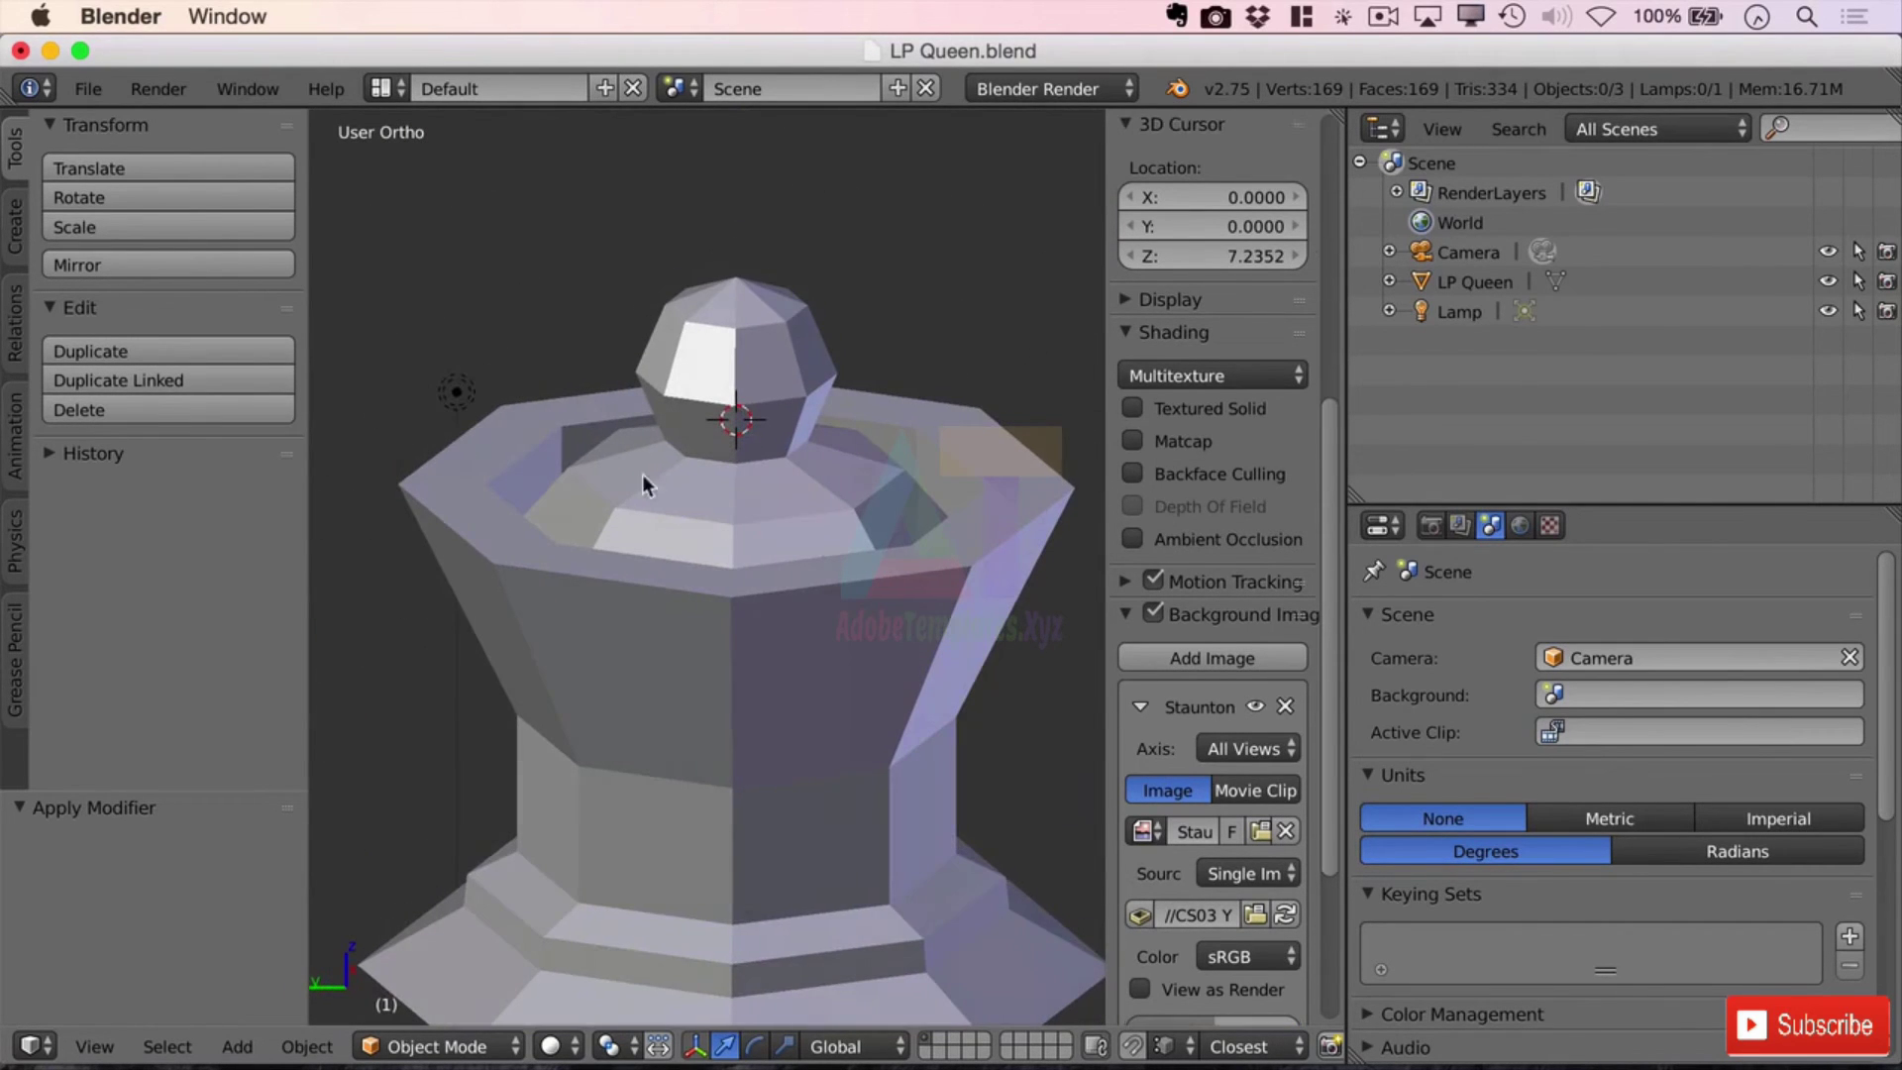
- Enter Edit Mode on LP Queen with occlusion of hidden geometry turned off
{"action": "key", "text": "Tab"}
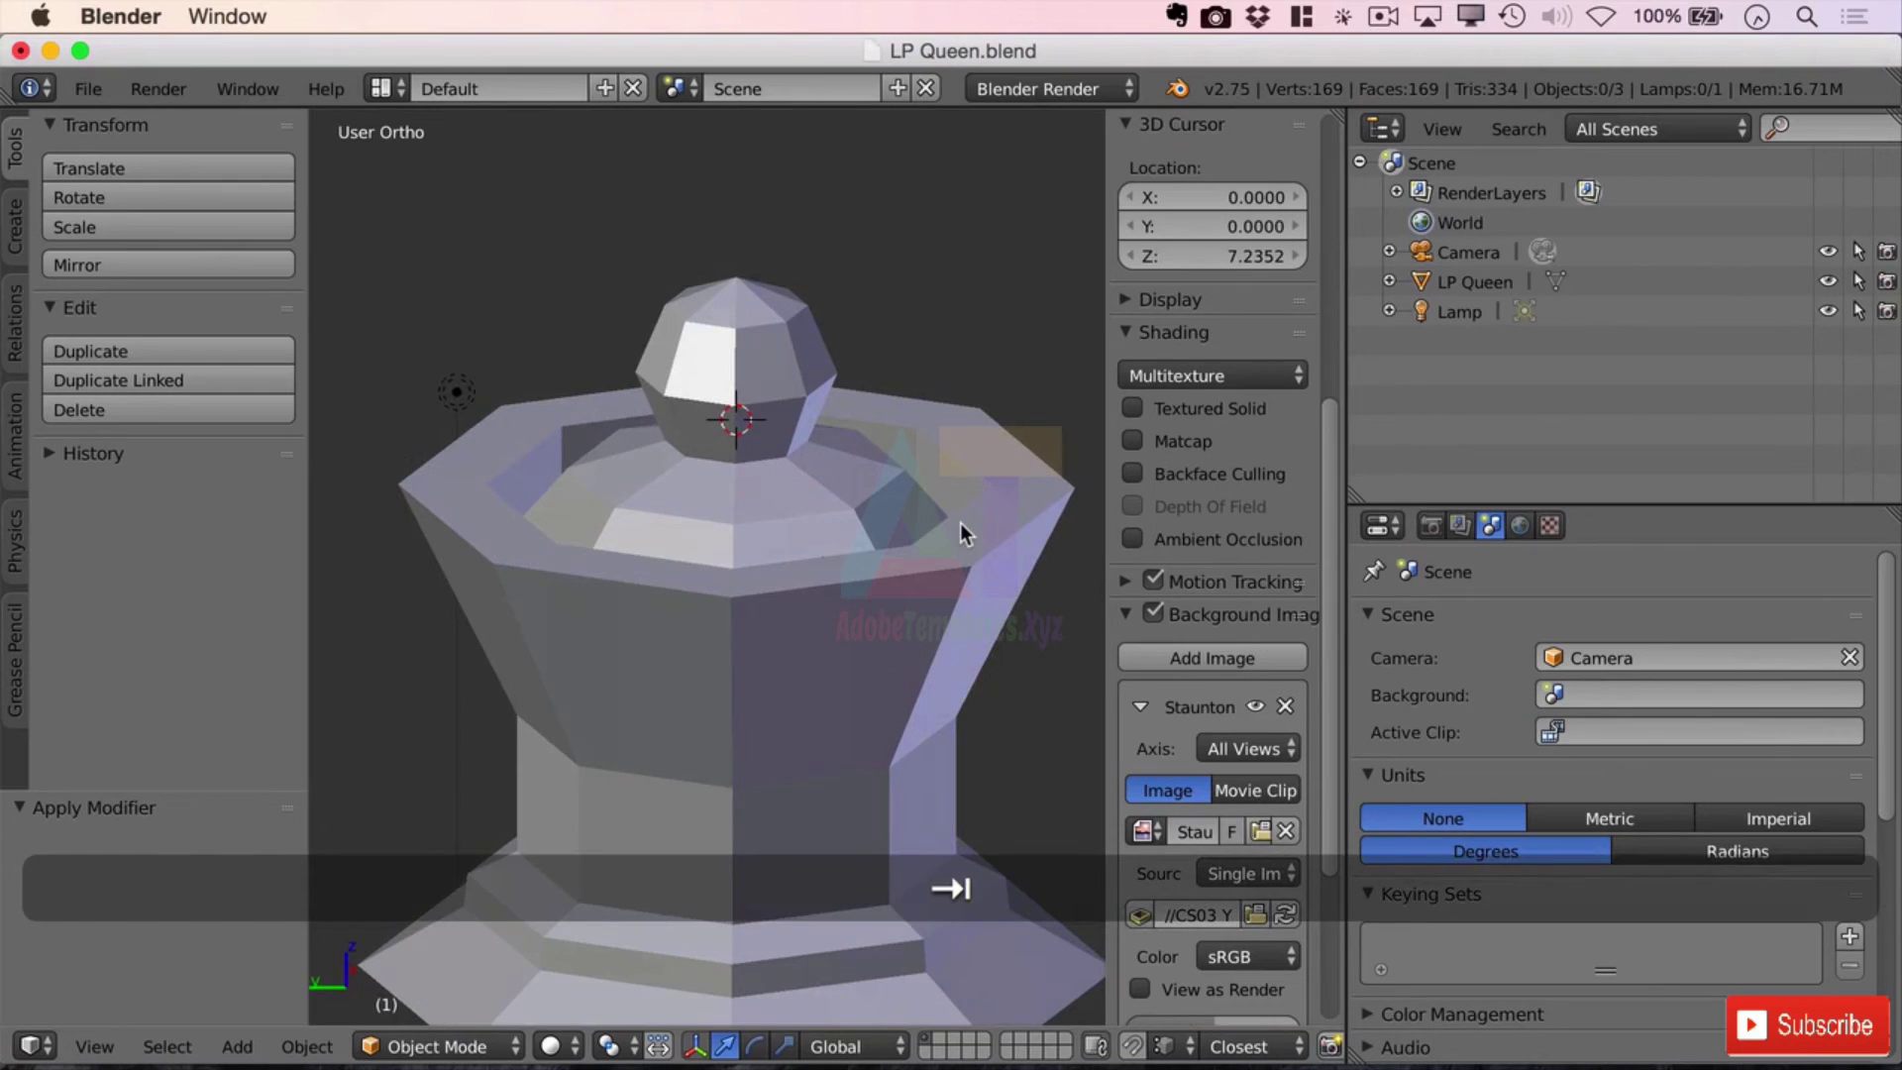
{"action": "left_click", "coordinate": [959, 520]}
{"action": "right_click", "coordinate": [990, 563]}
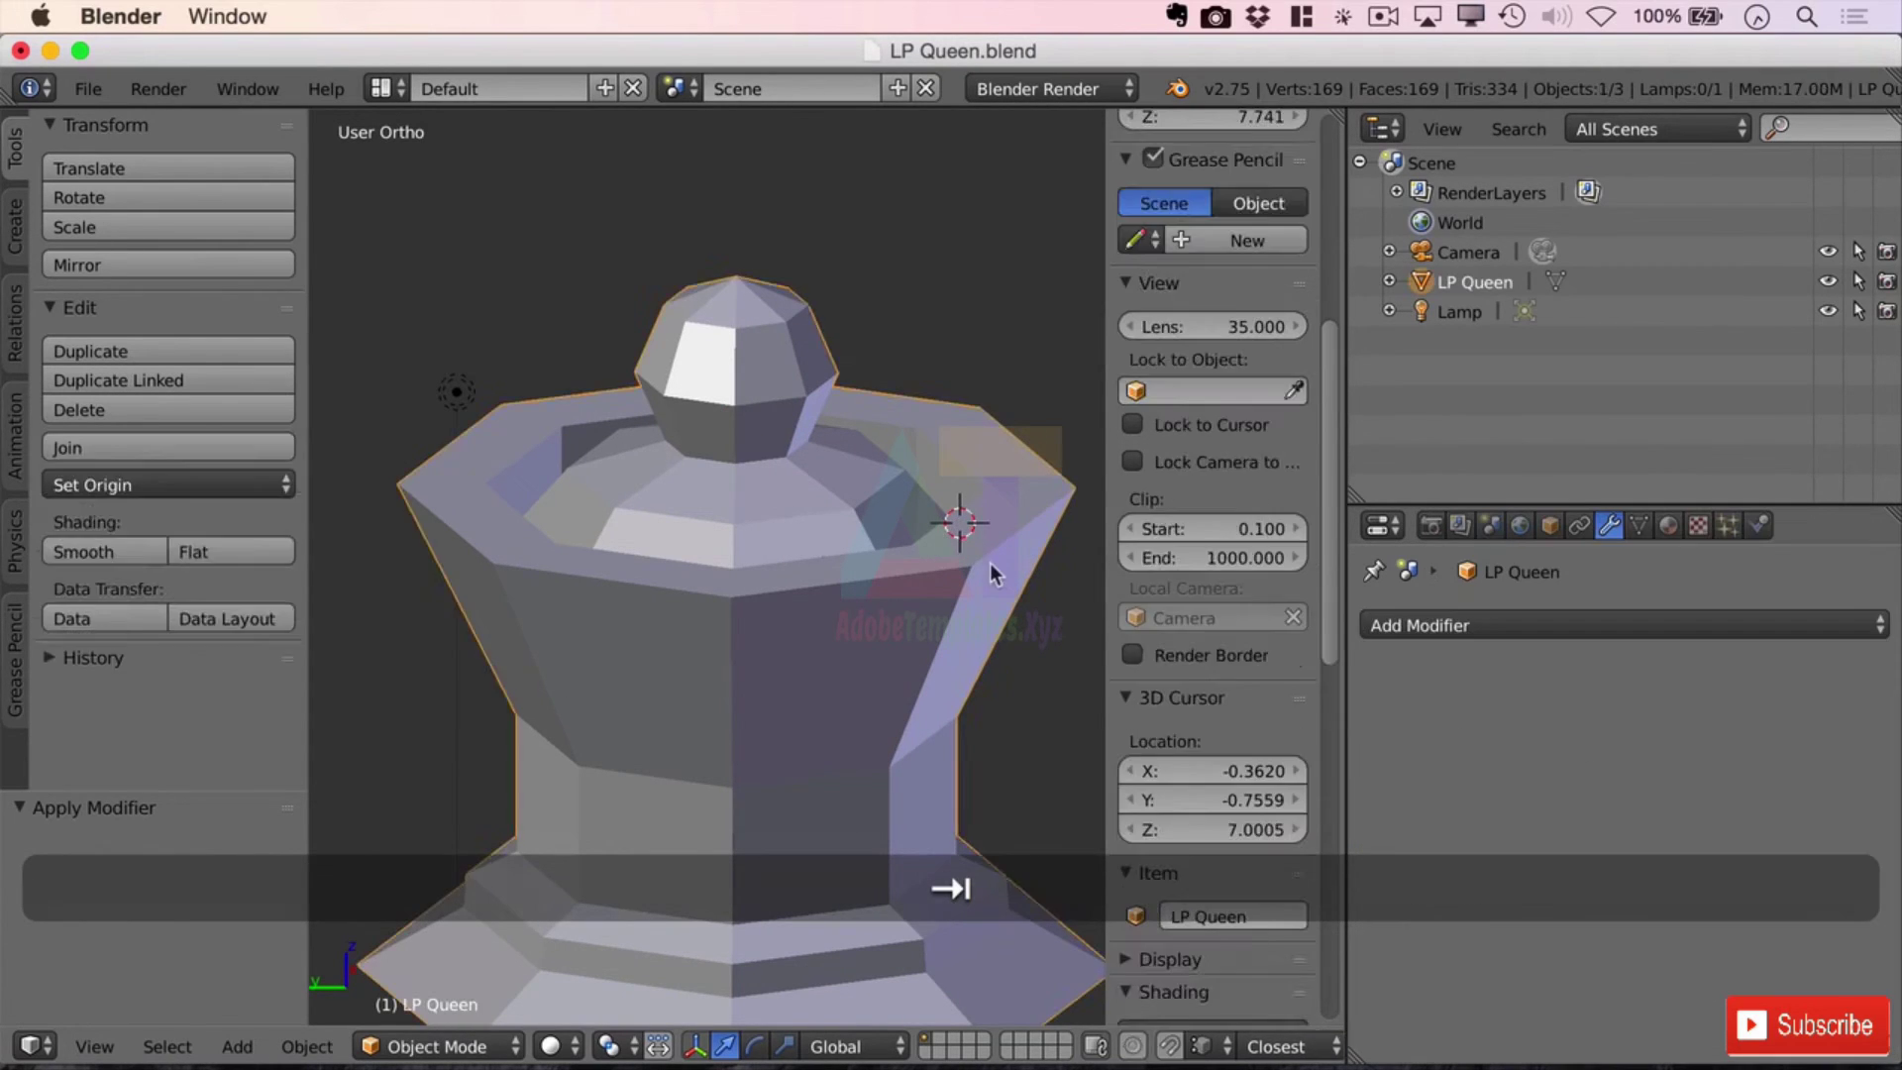
{"action": "key", "text": "Tab"}
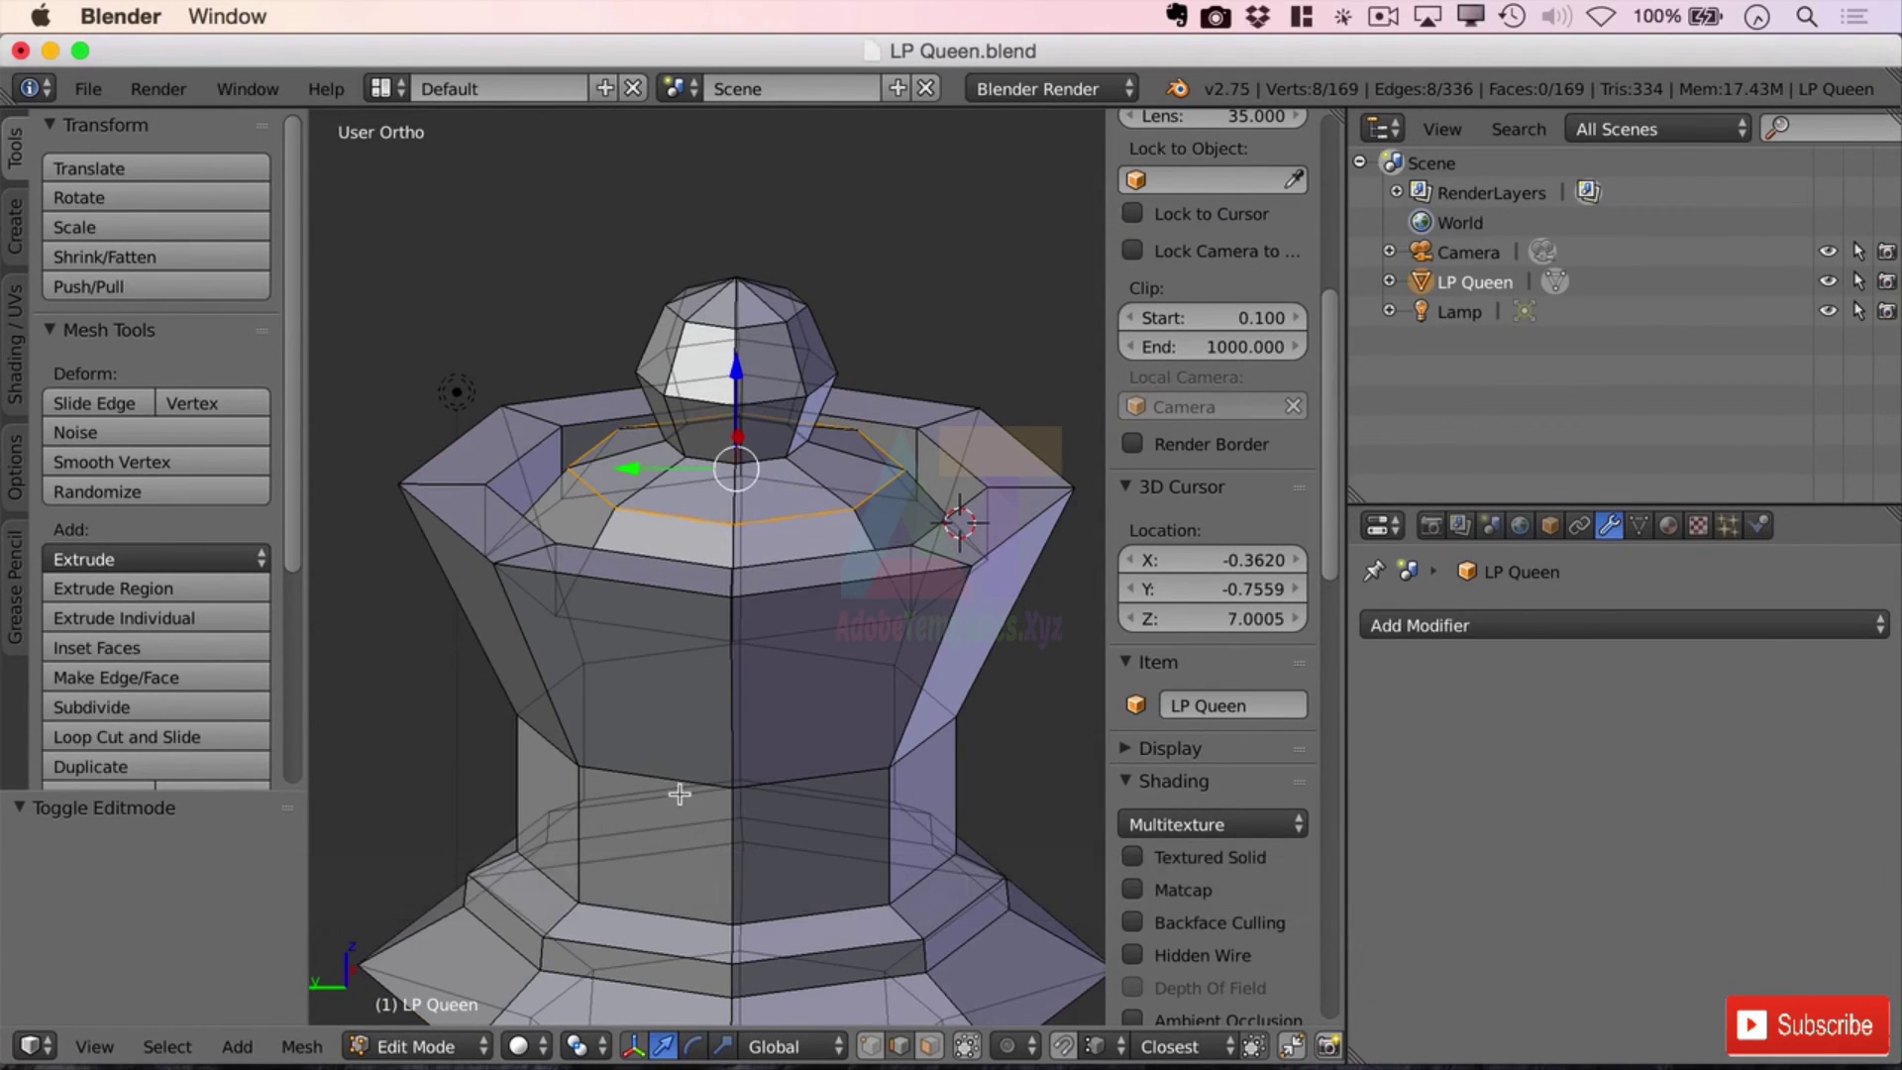
{"action": "key", "text": "z"}
{"action": "key", "text": "z"}
{"action": "left_click", "coordinate": [966, 1046]}
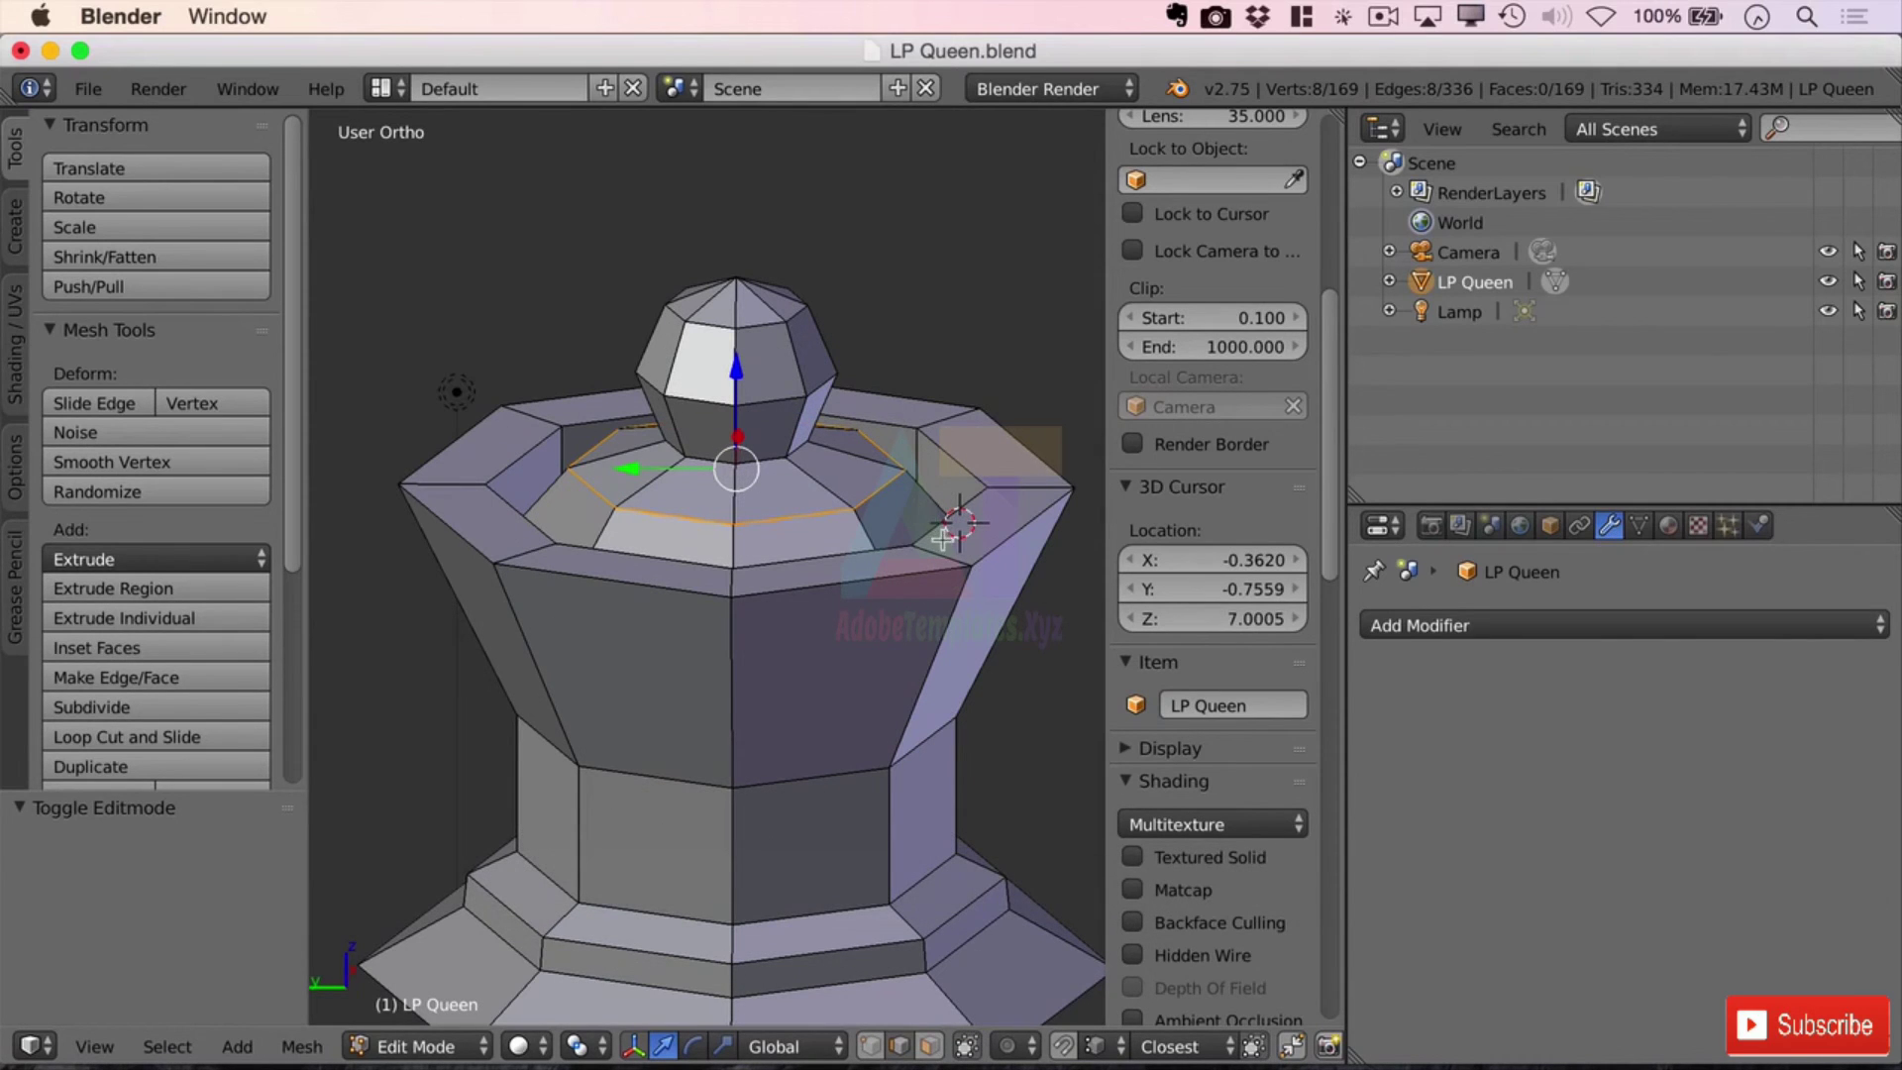
- Select the crown's rim edge loop and scale it to 1.248
{"action": "right_click", "coordinate": [932, 526]}
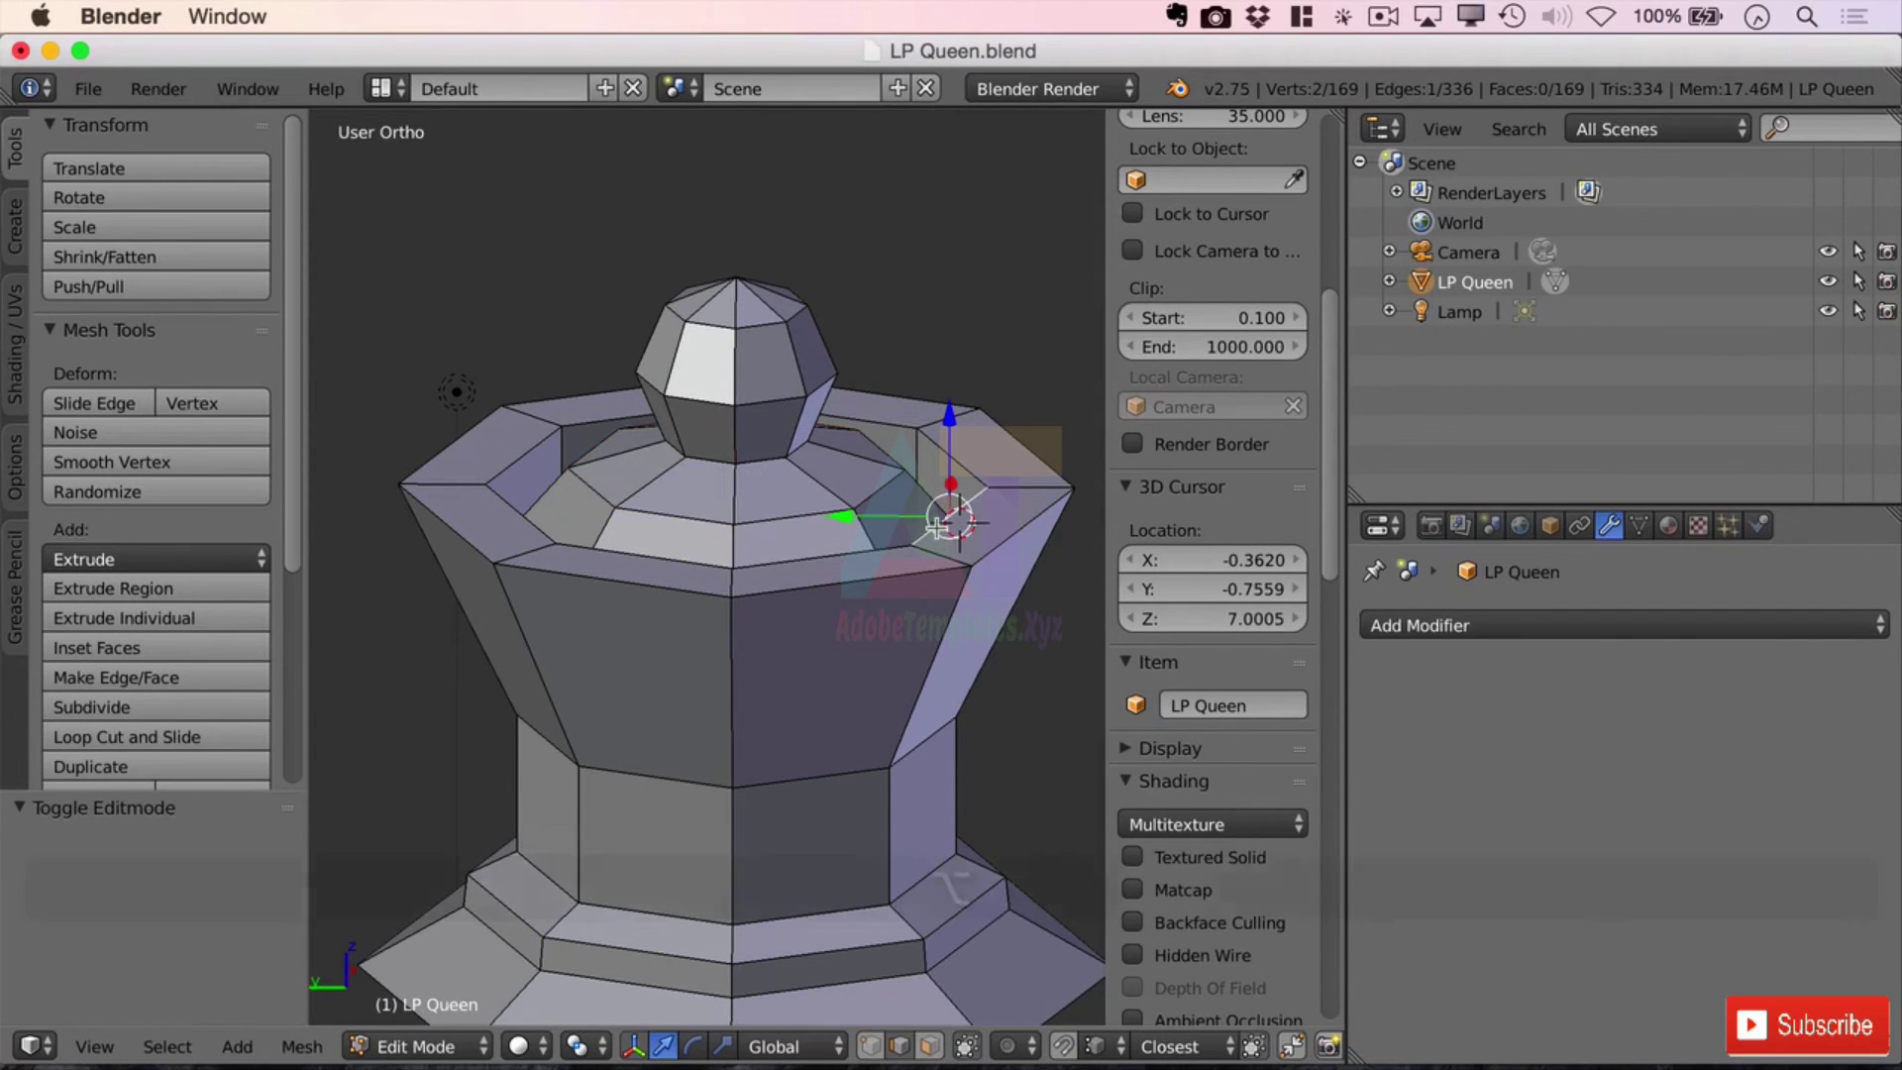
{"action": "right_click", "coordinate": [941, 525], "text": "alt"}
{"action": "key", "text": "s"}
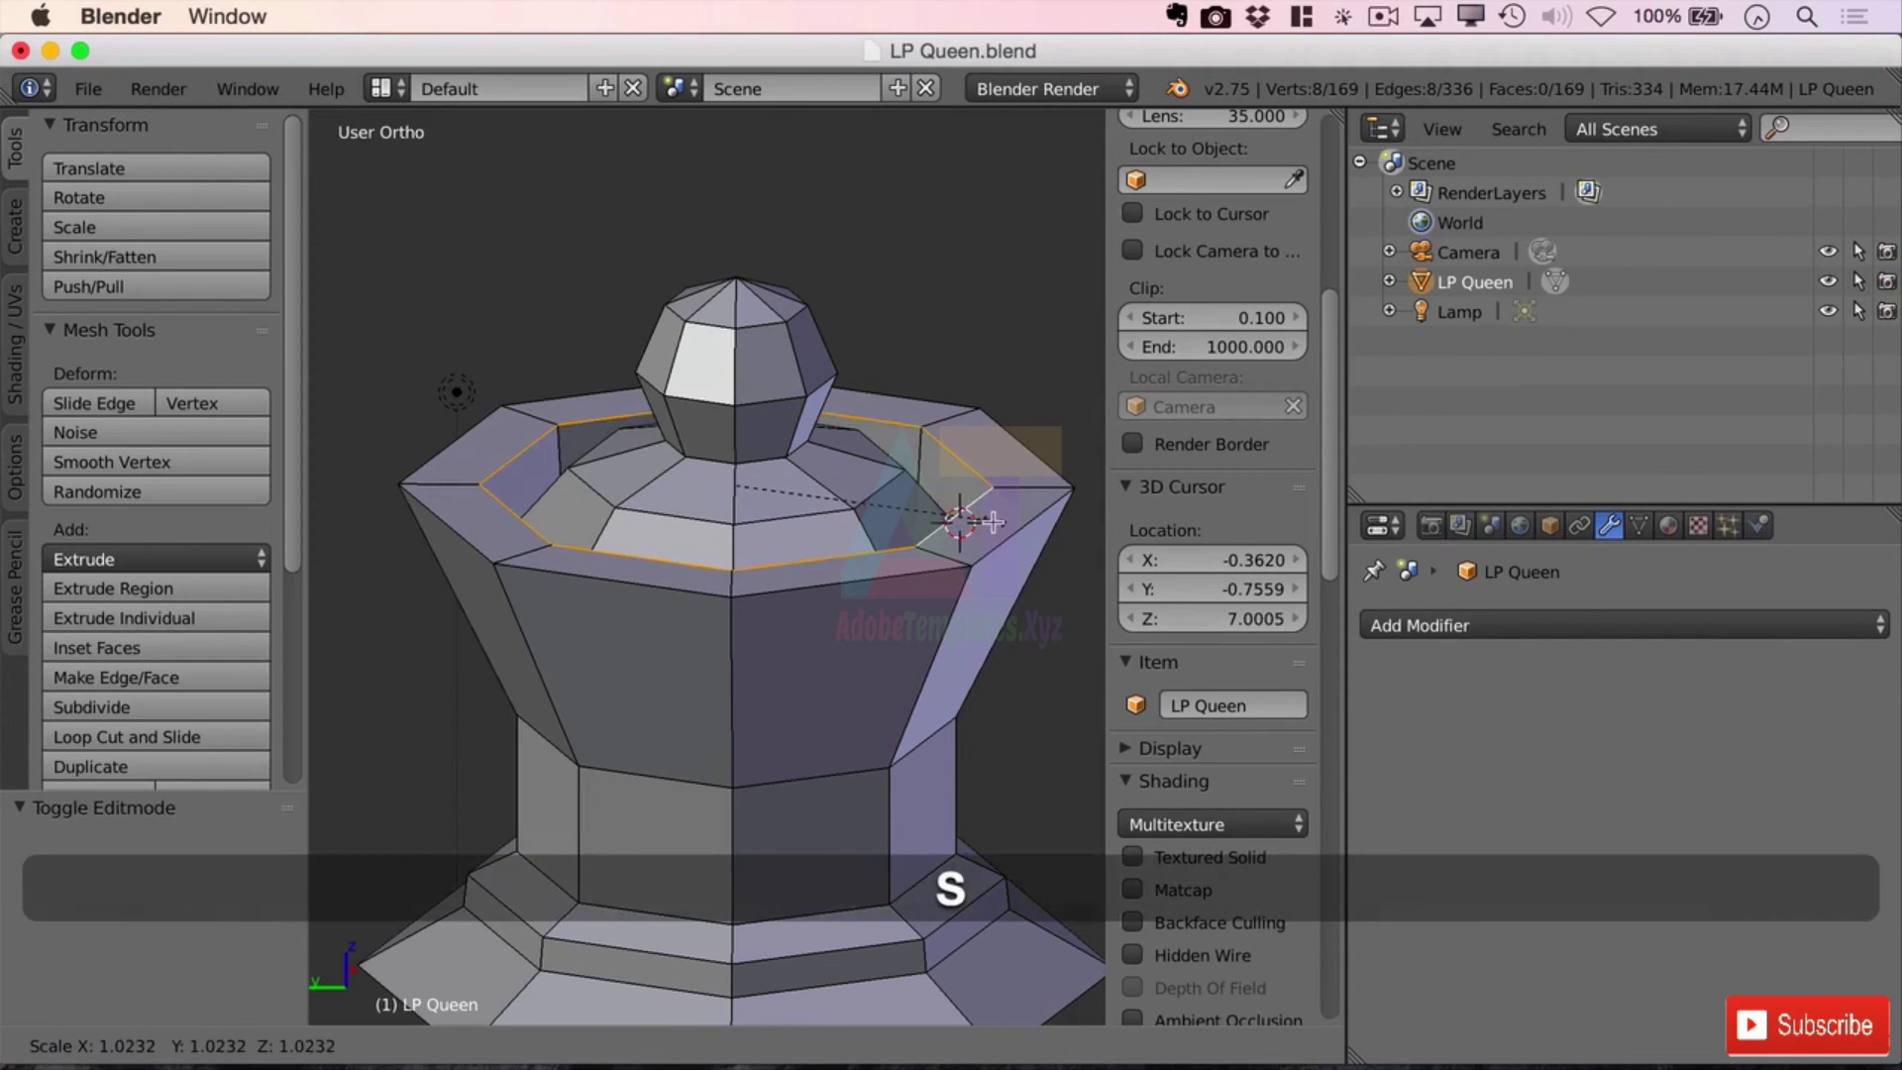
{"action": "left_click", "coordinate": [1049, 532]}
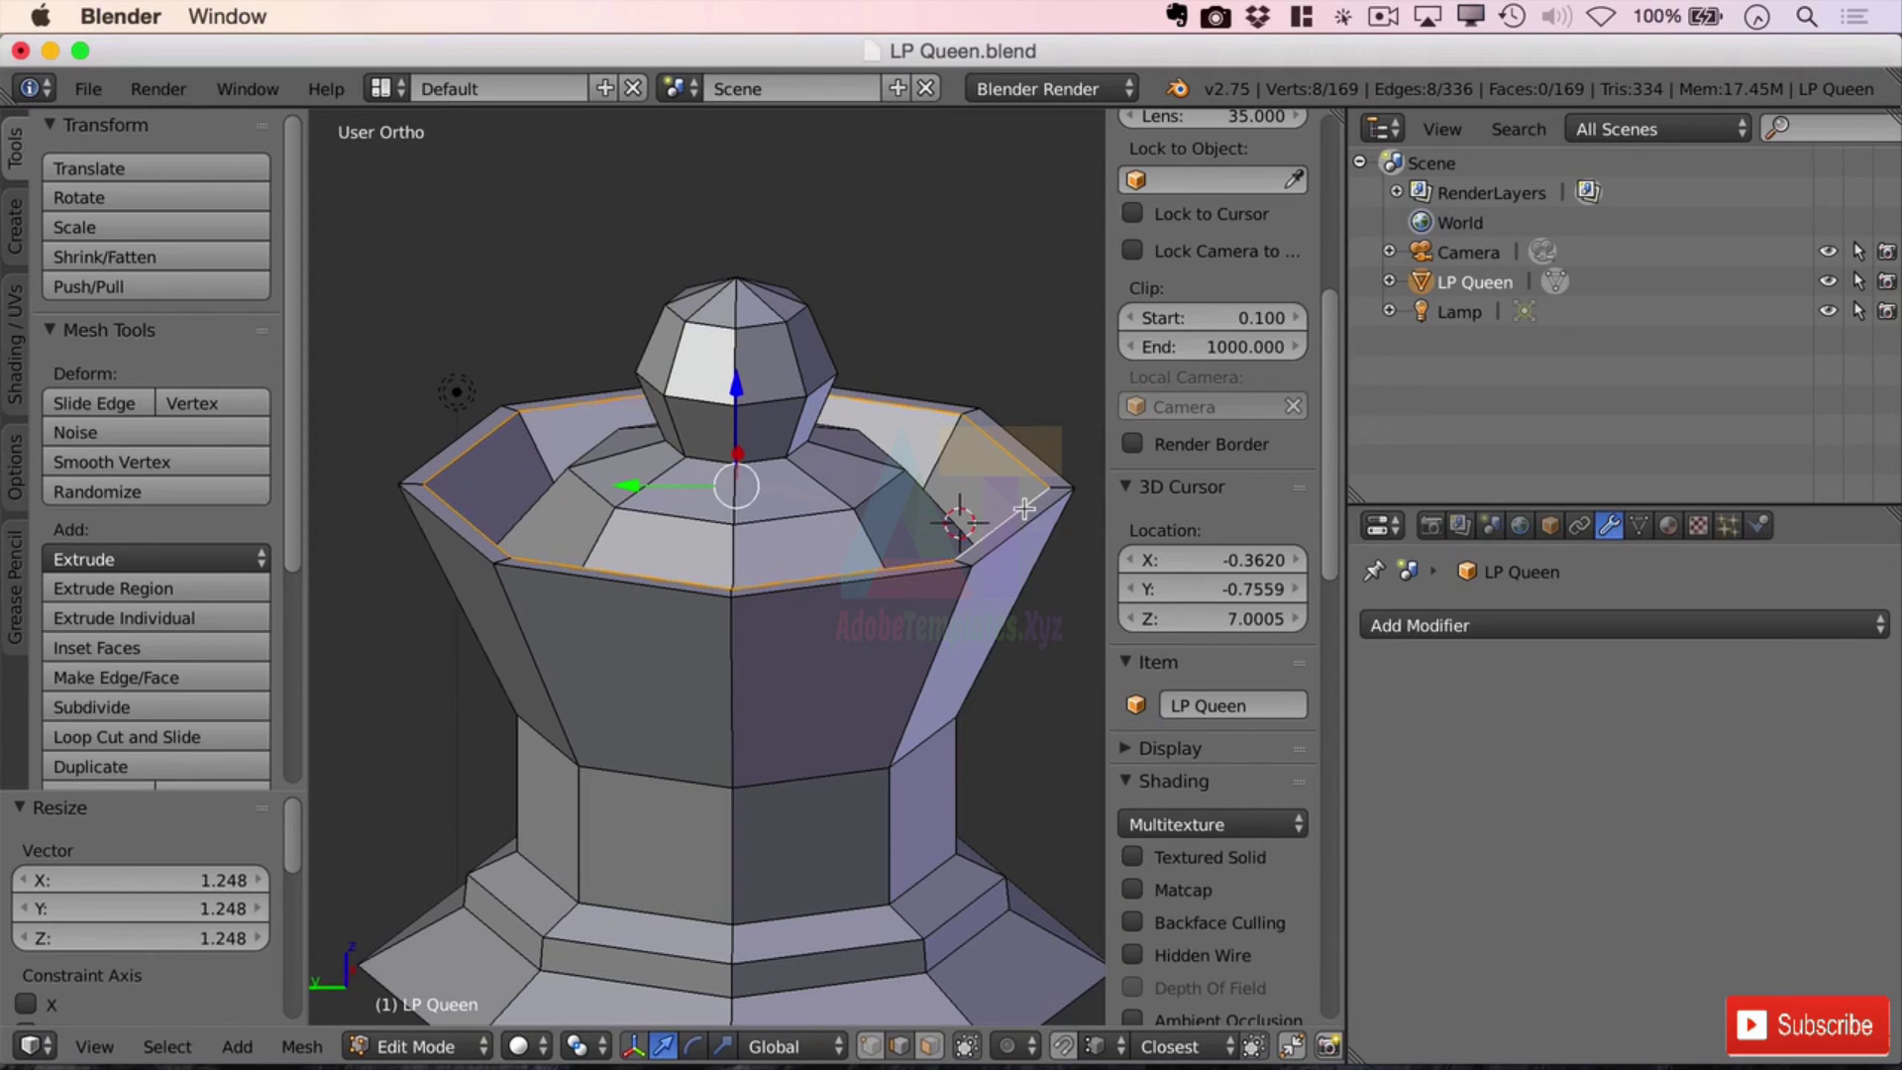
{"action": "key", "text": "s"}
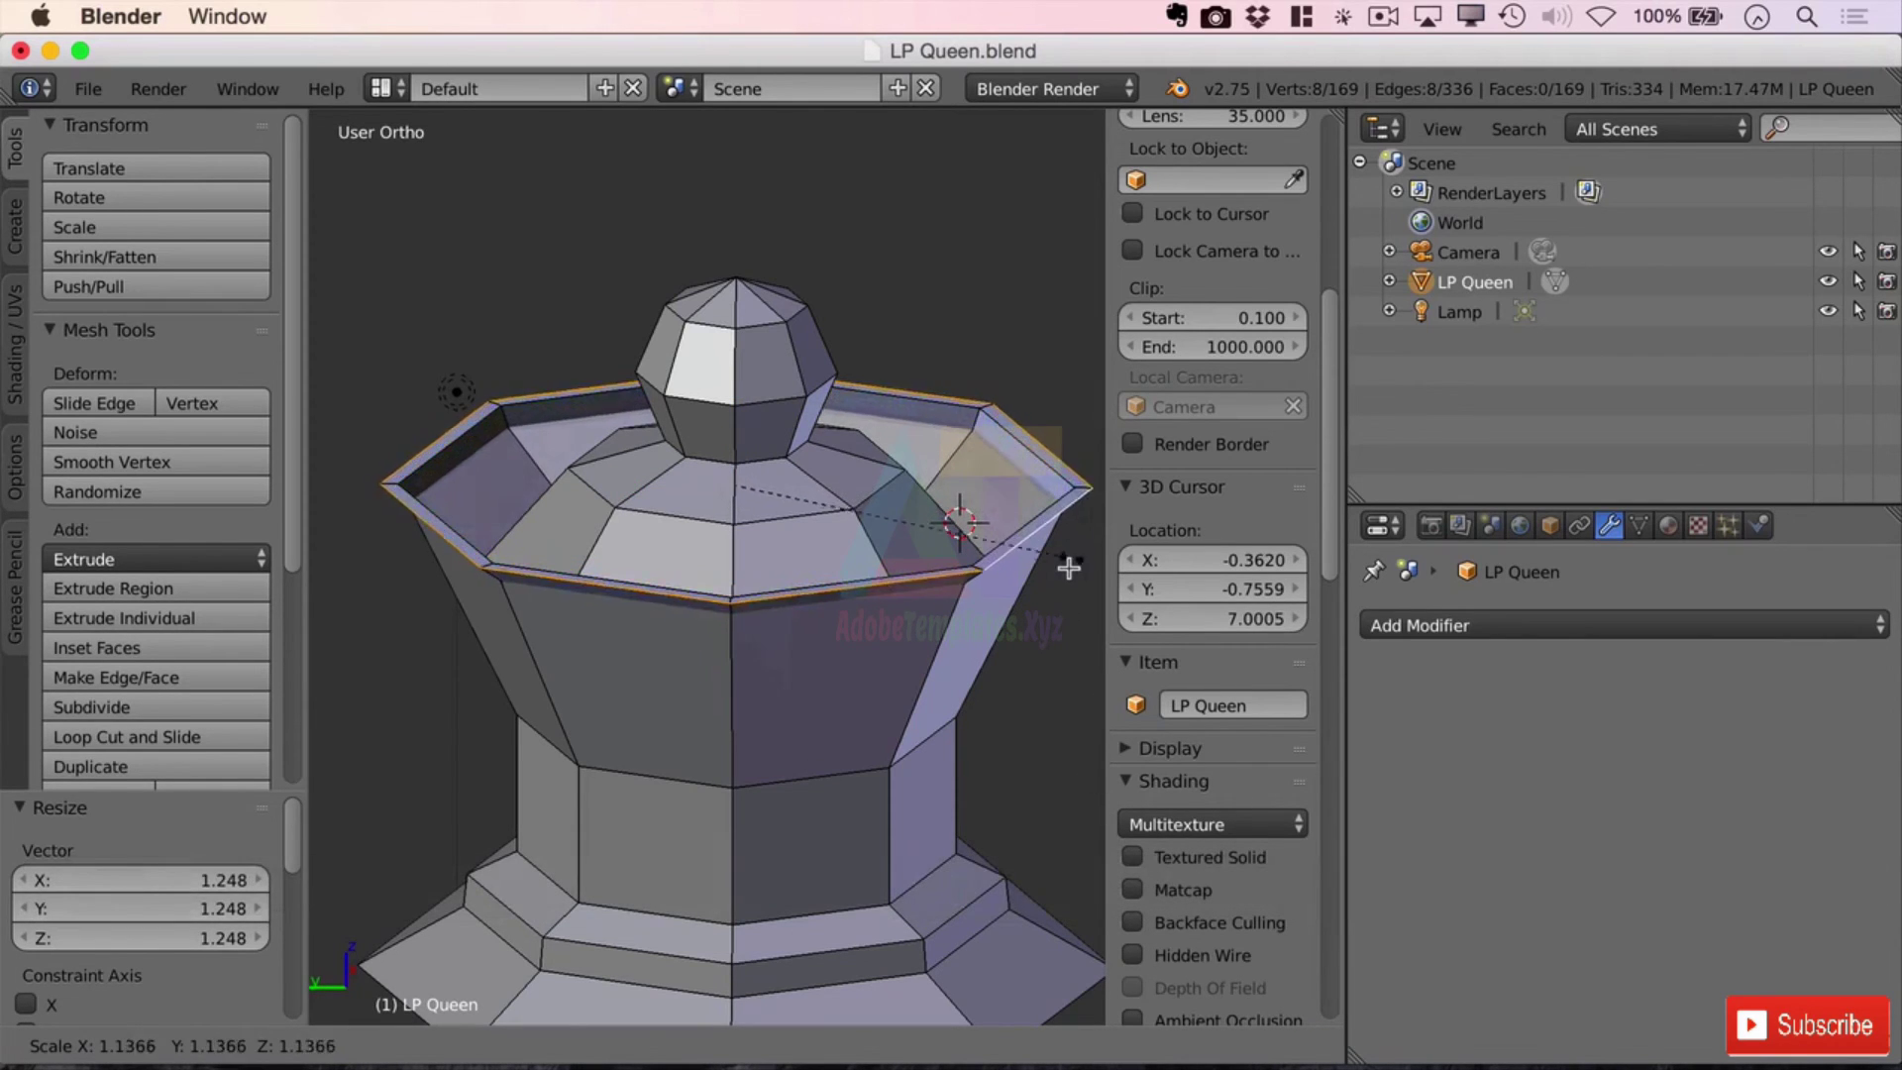
{"action": "key", "text": "Escape"}
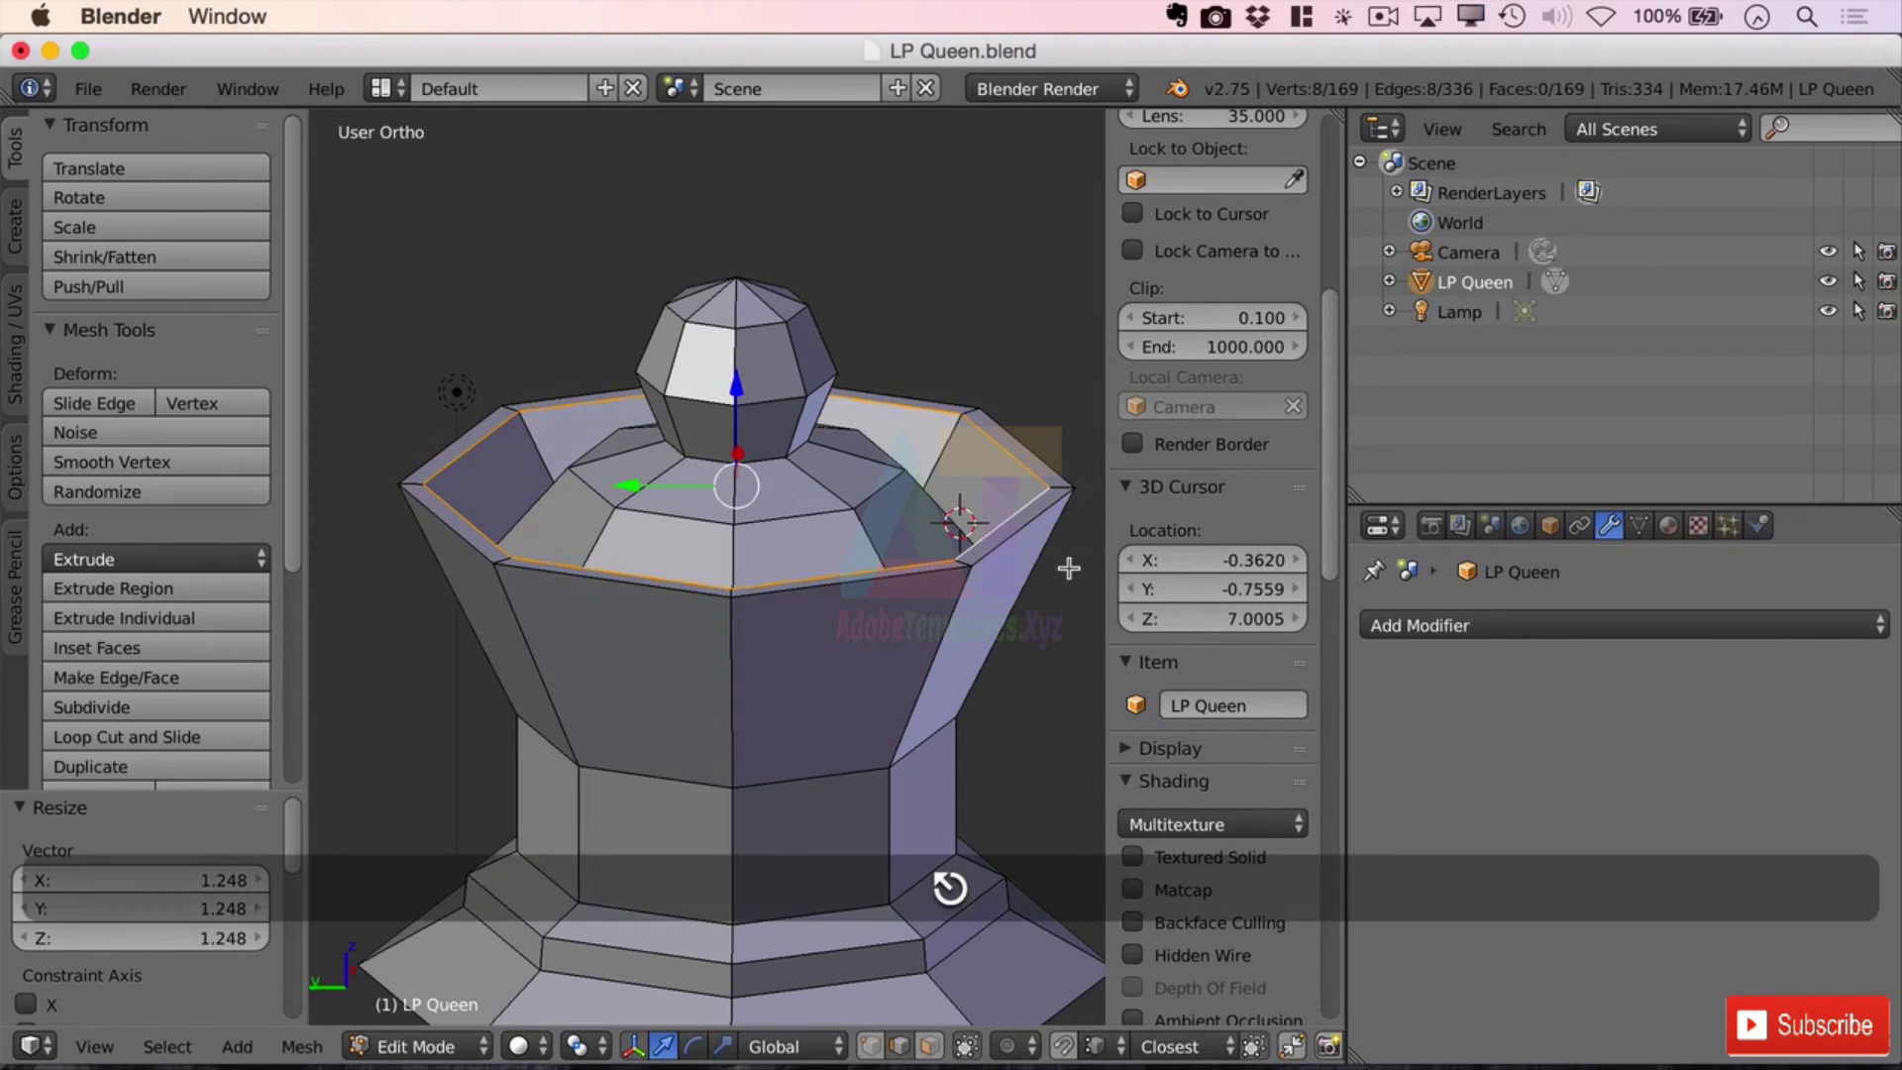
- Set the snap element to Vertex in the 3D view header
{"action": "left_click", "coordinate": [1097, 1046]}
{"action": "left_click", "coordinate": [1140, 917]}
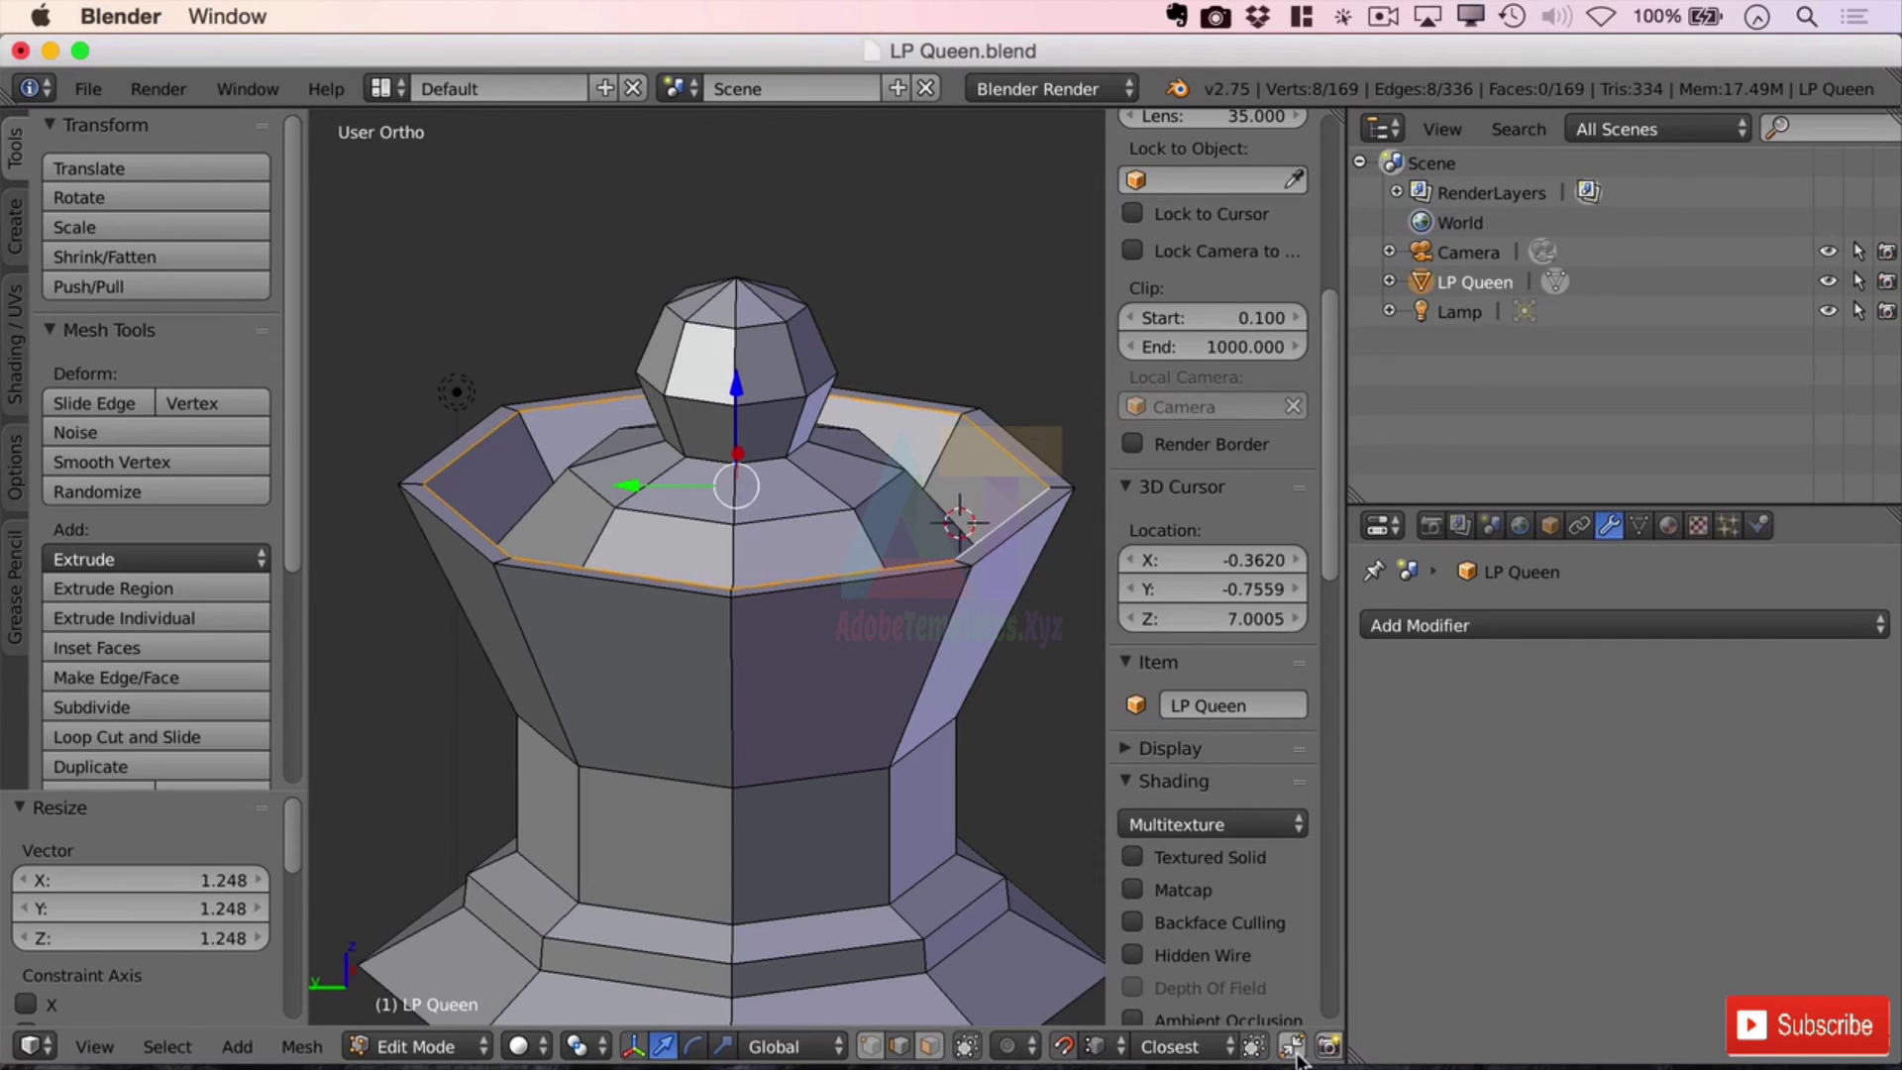
{"action": "left_click", "coordinate": [1226, 1047]}
{"action": "left_click", "coordinate": [1147, 1052]}
{"action": "left_click", "coordinate": [1100, 1047]}
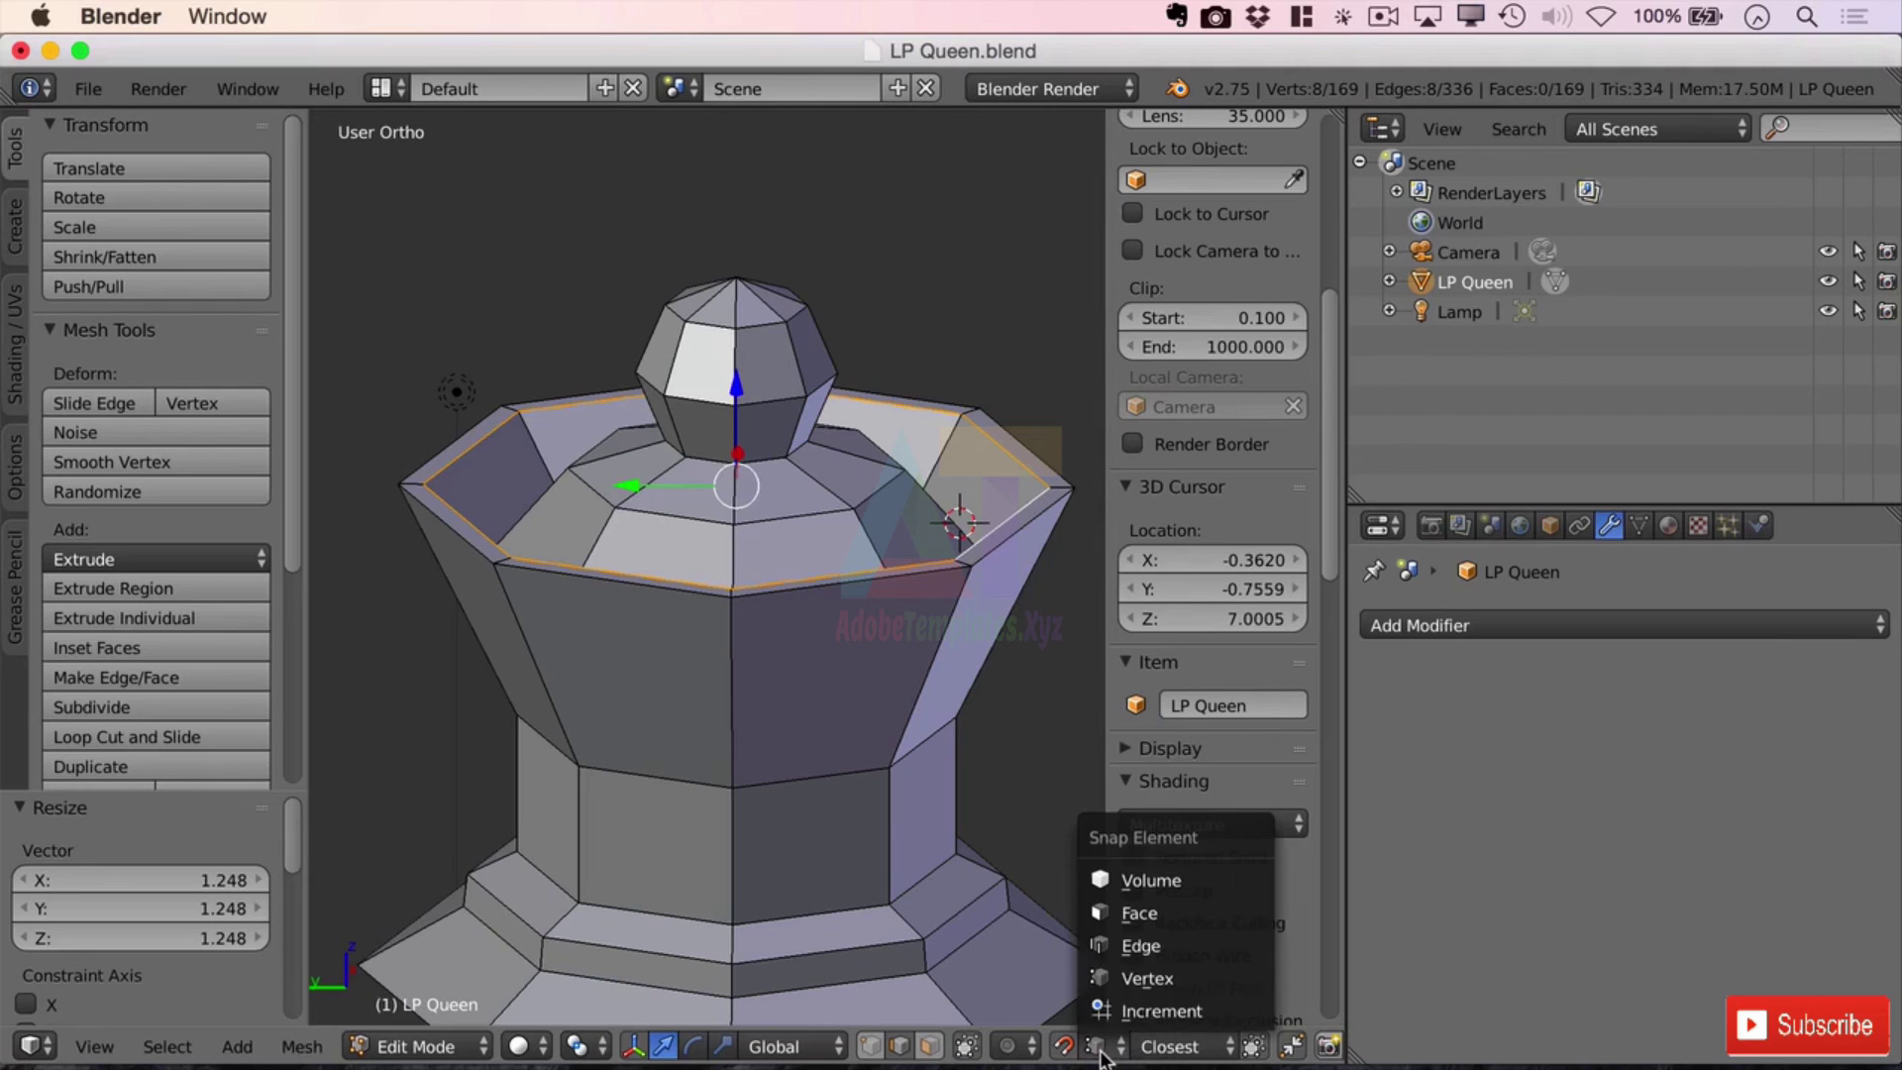
{"action": "left_click", "coordinate": [1164, 980]}
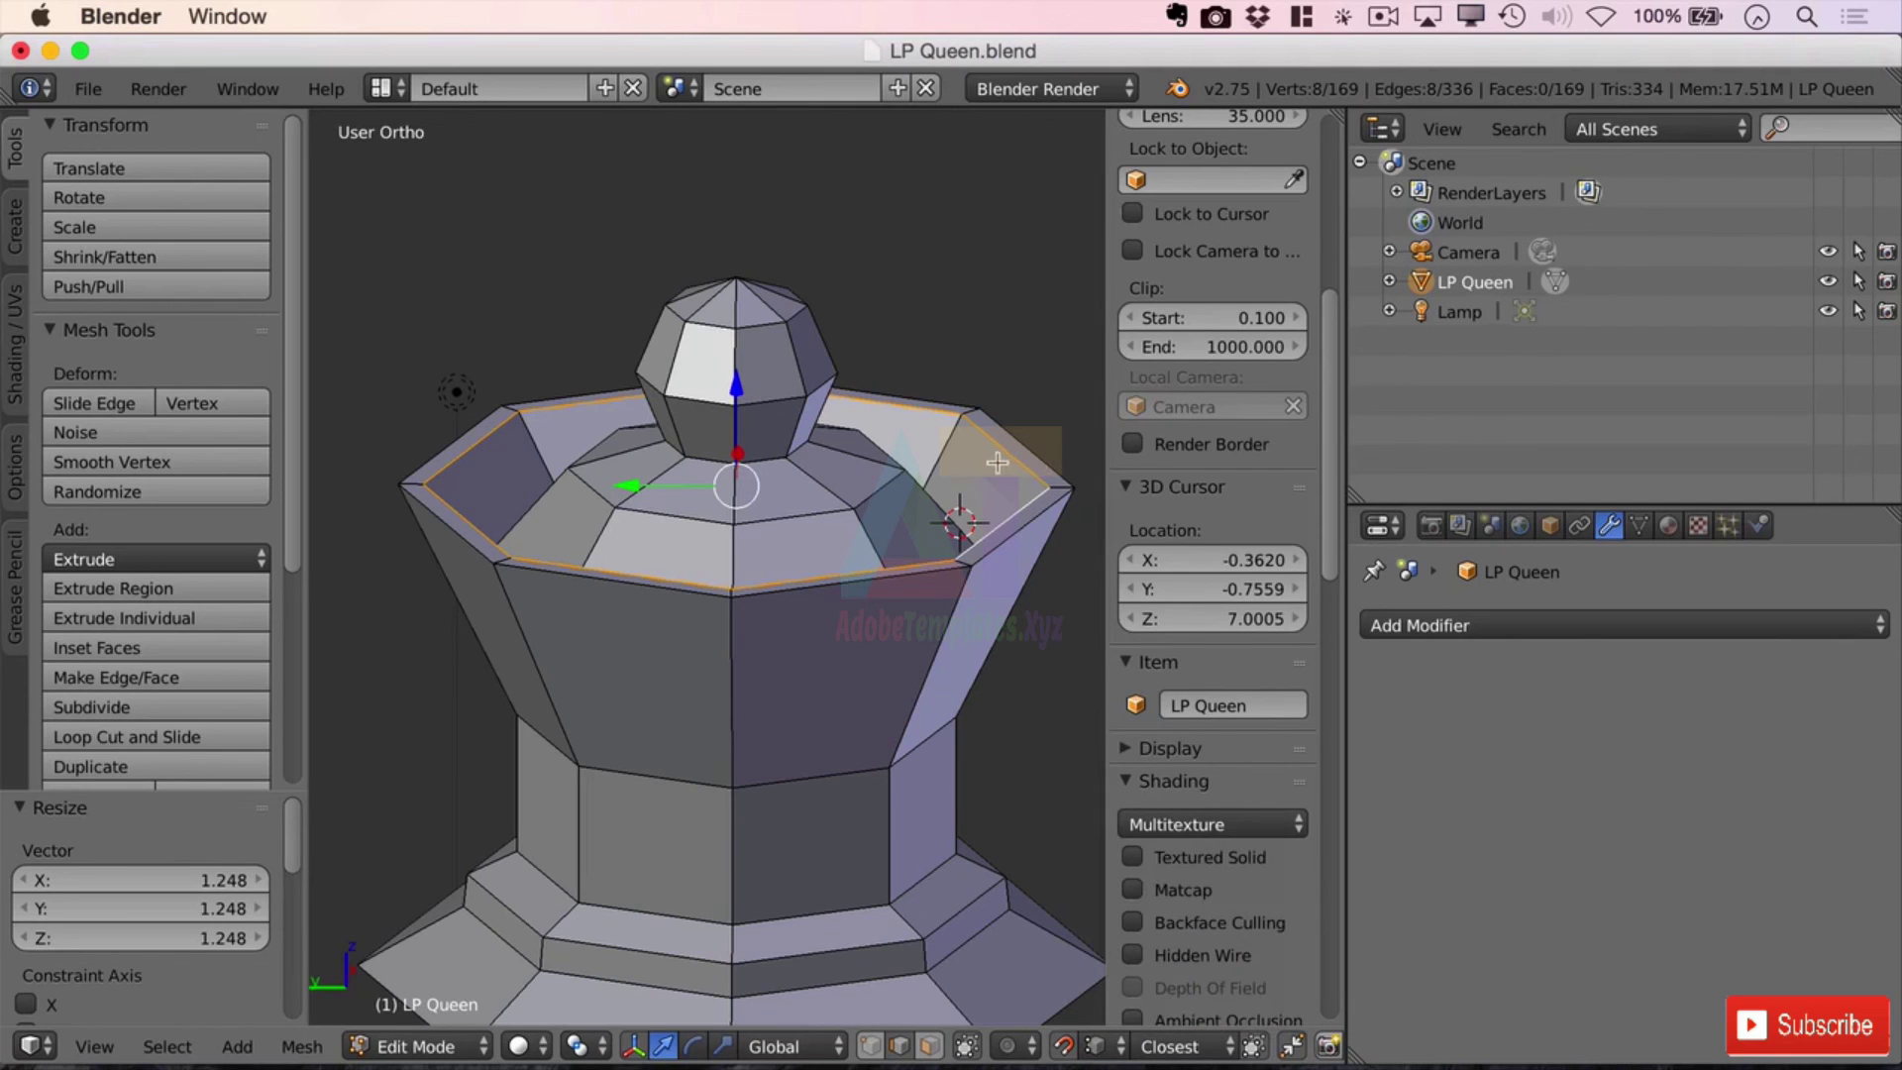
- Scale the rim loop by 1.079, snapping it onto the outer rim vertices, viewed from above
{"action": "key", "text": "s"}
{"action": "left_click", "coordinate": [1051, 495]}
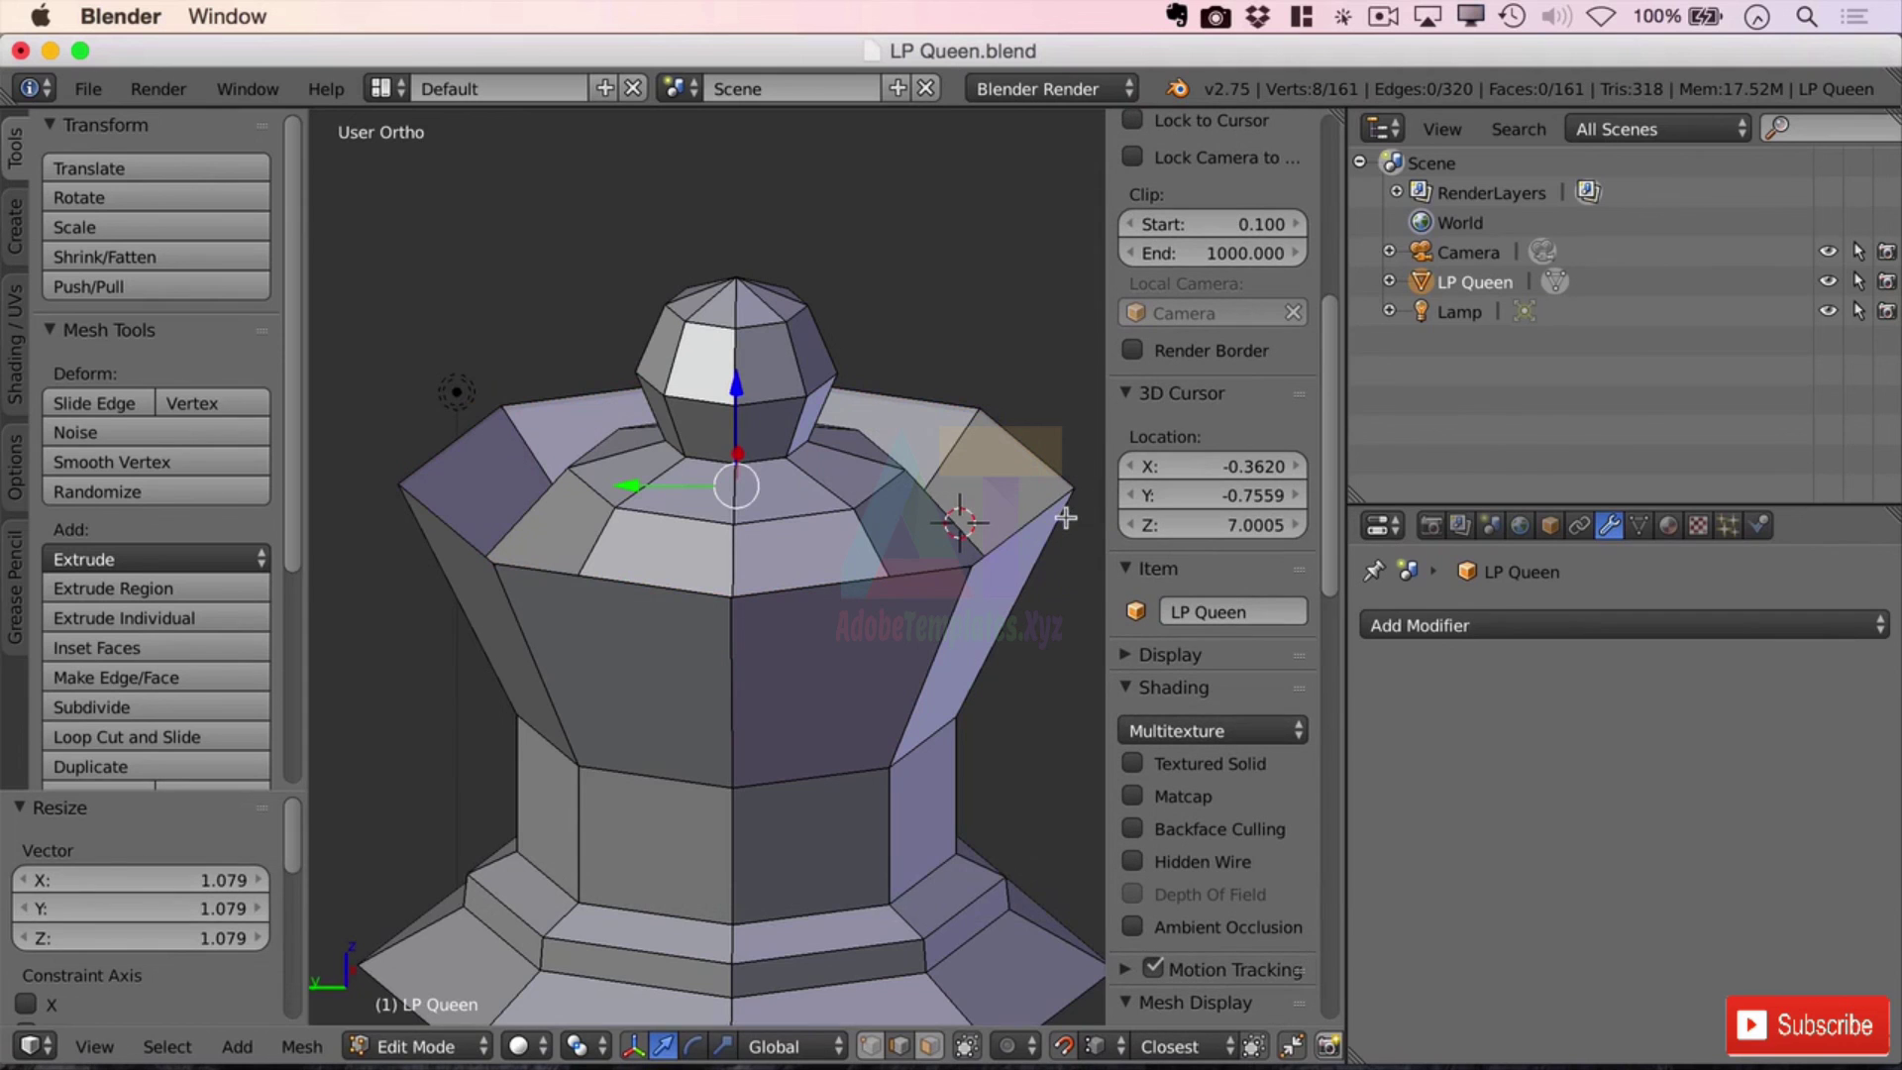
{"action": "middle_click_drag", "start_coordinate": [1065, 517], "coordinate": [329, 540]}
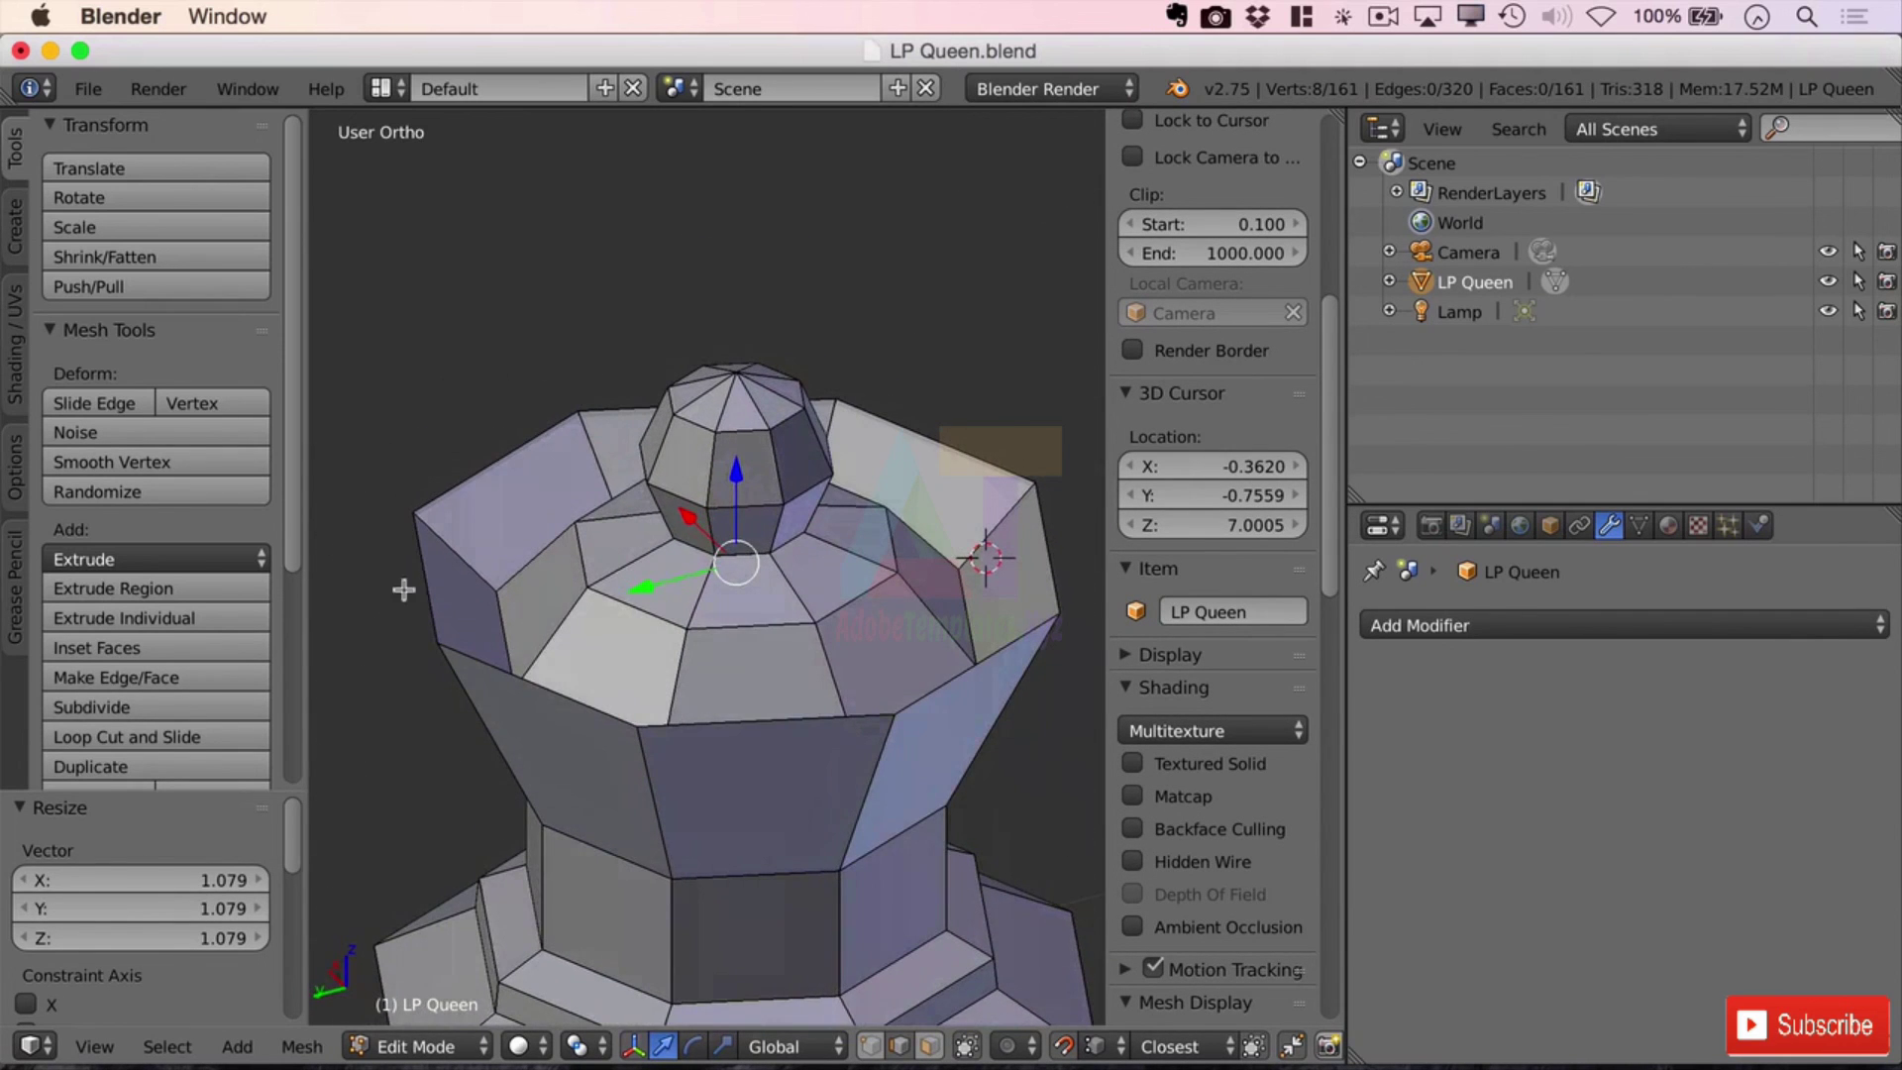